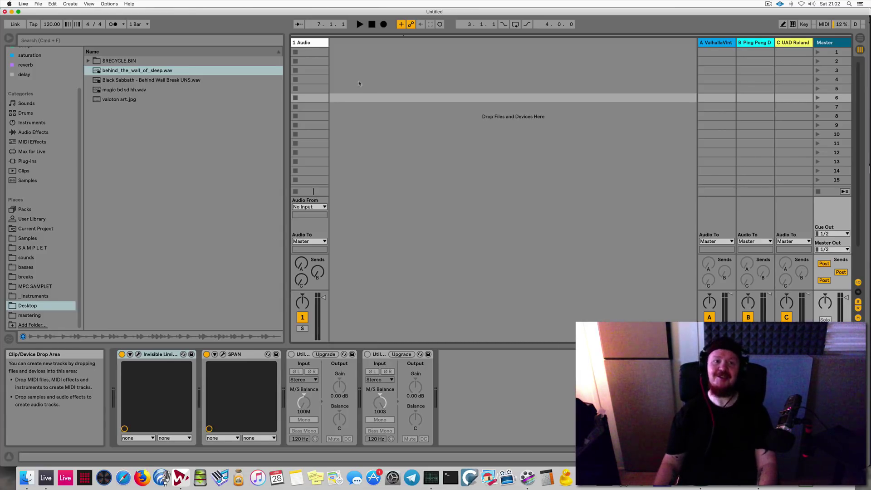
Load behind_the_wall_of_sleep.wav into the audio track's first clip slot and audition it in the sample editor
left_click_drag(152, 72, 313, 54)
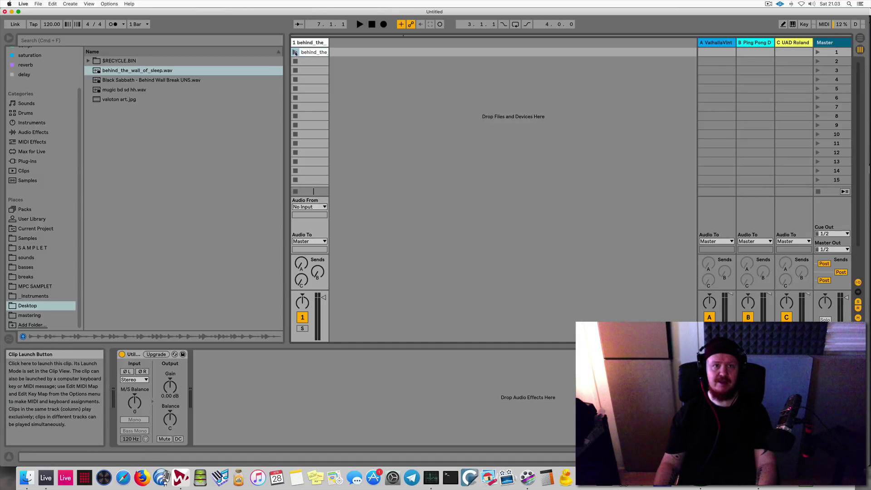
left_click(295, 52)
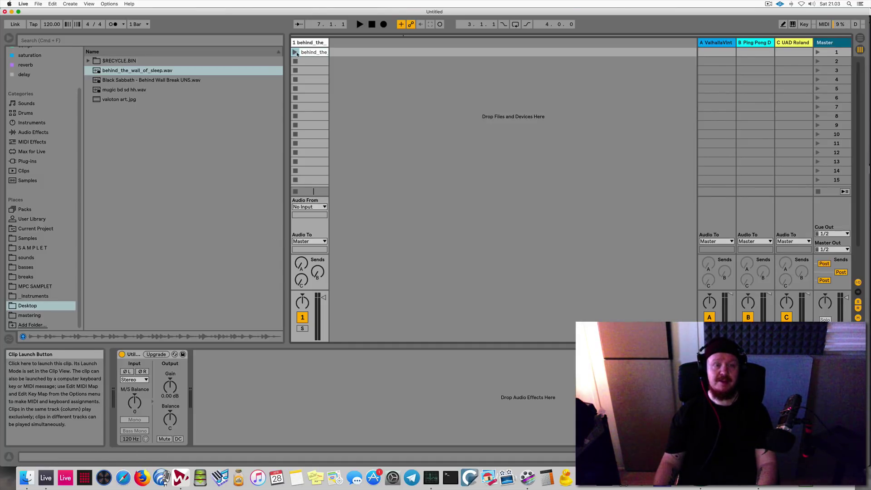
double_click(314, 54)
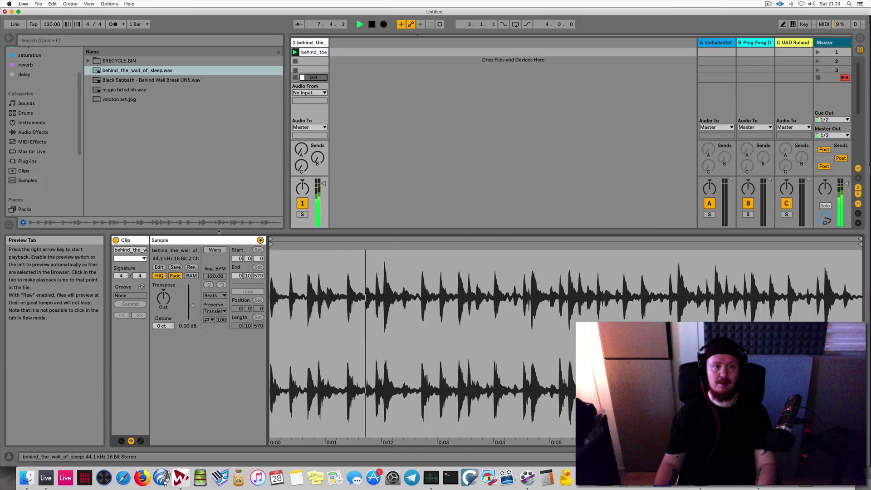
Enable Warp on the drum break clip and set the project tempo to 93 BPM
left_click(212, 250)
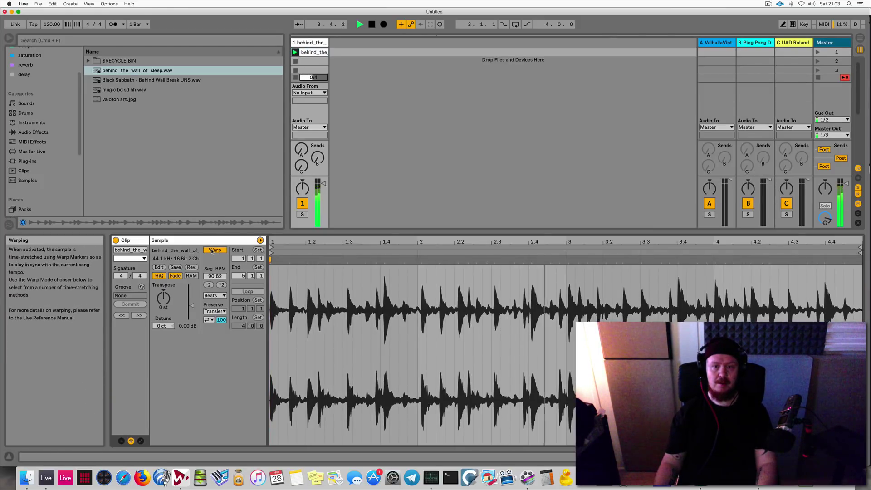
left_click_drag(52, 25, 47, 26)
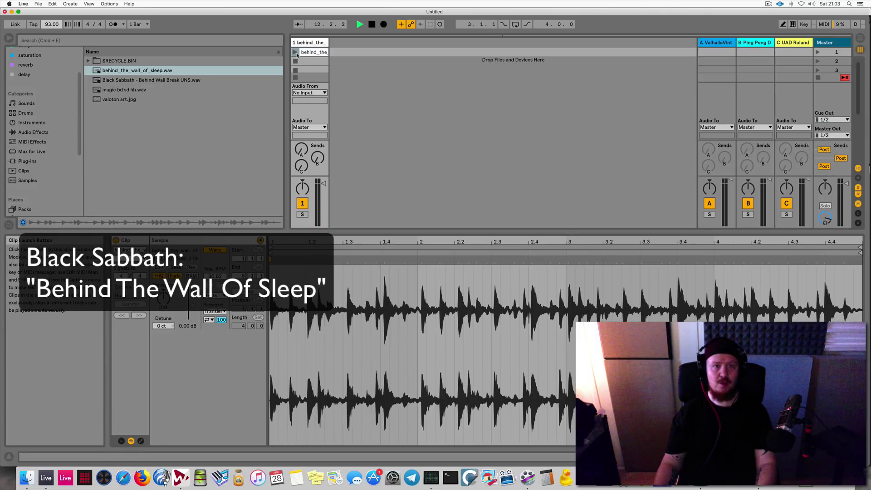
Align the clip's 1.1.1 warp marker with the first drum hit of the break
left_click_drag(325, 242, 323, 306)
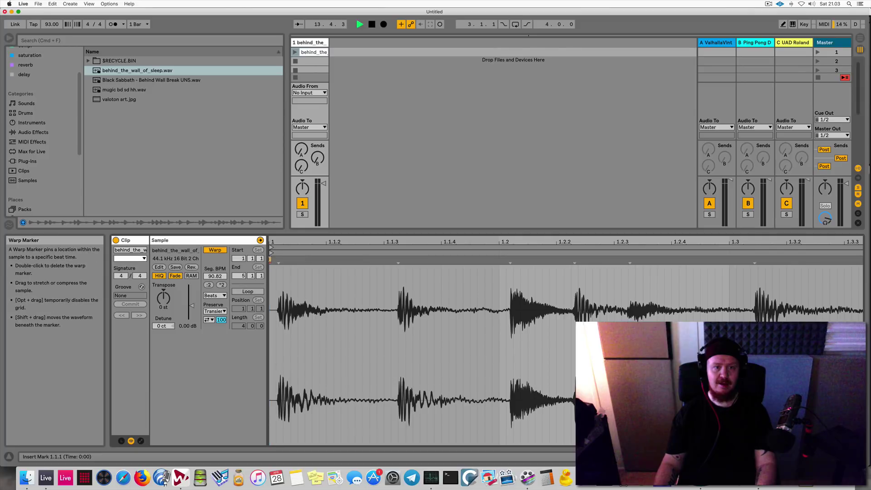
mouse_move(269, 258)
left_mouse_down()
mouse_move(288, 259)
mouse_move(278, 181)
left_mouse_up()
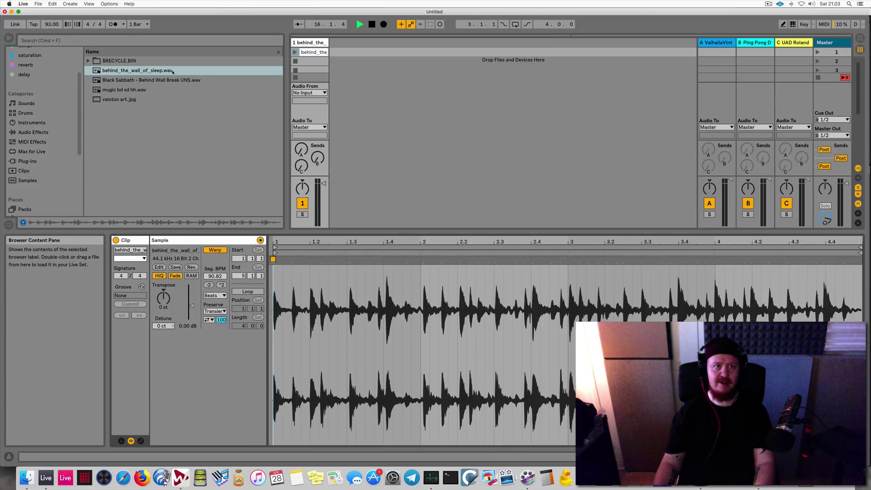
Turn on the metronome and relaunch the drum break clip to check its timing against the beat
left_click(113, 24)
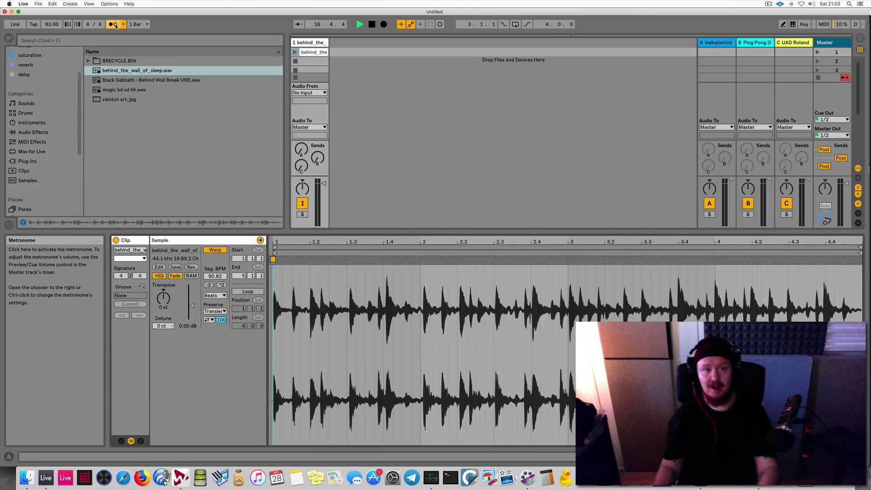
key("space")
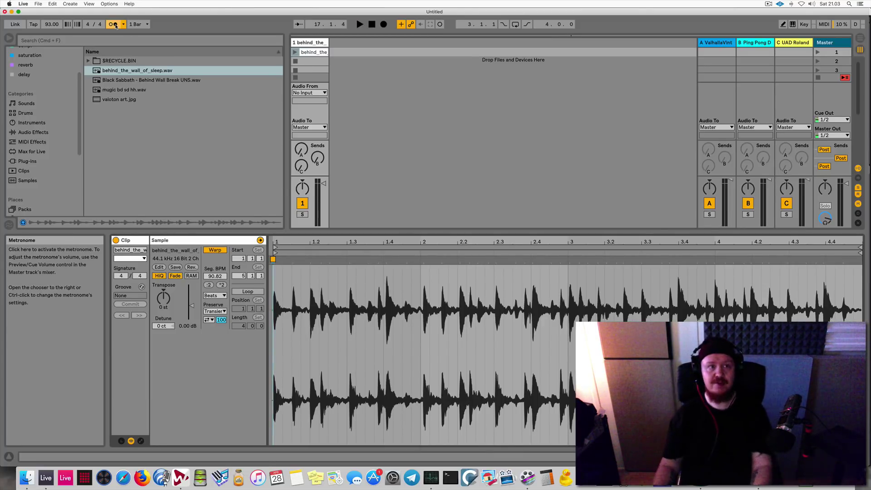
left_click(295, 53)
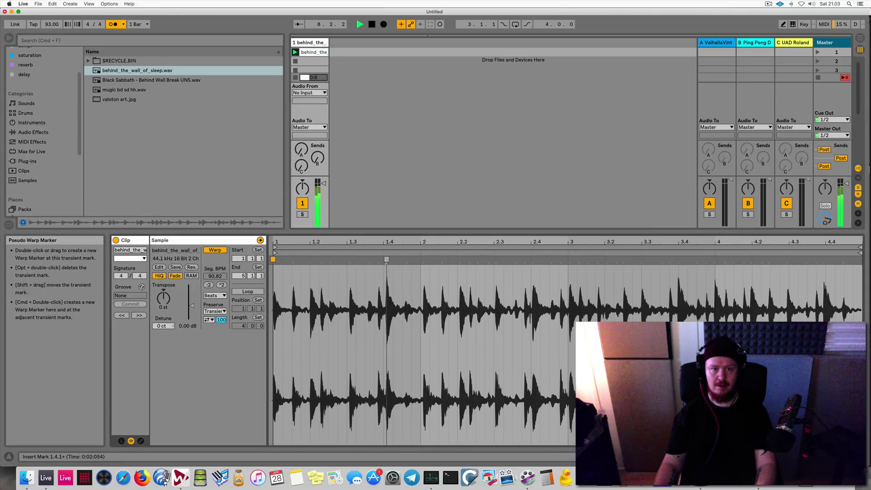
Correct the break's timing with warp markers on the hits near 1.4, 3 and 4.4, and switch the metronome off
left_click_drag(389, 259, 383, 260)
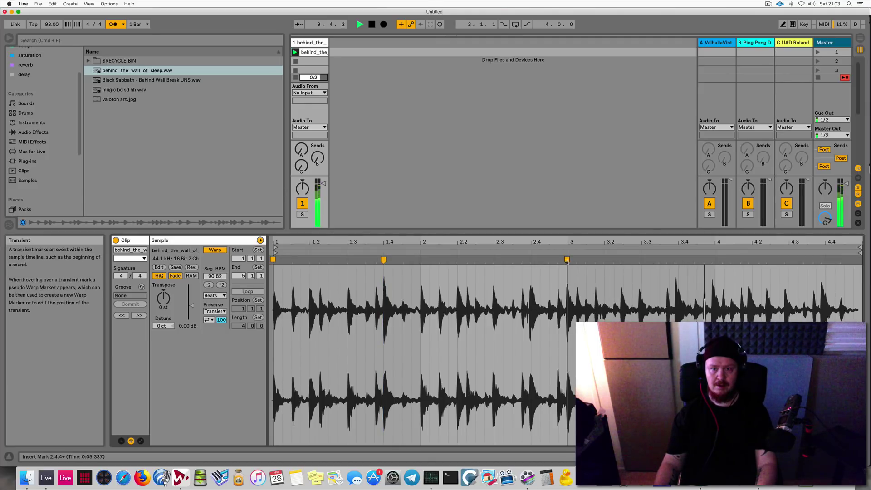
left_click_drag(571, 260, 568, 259)
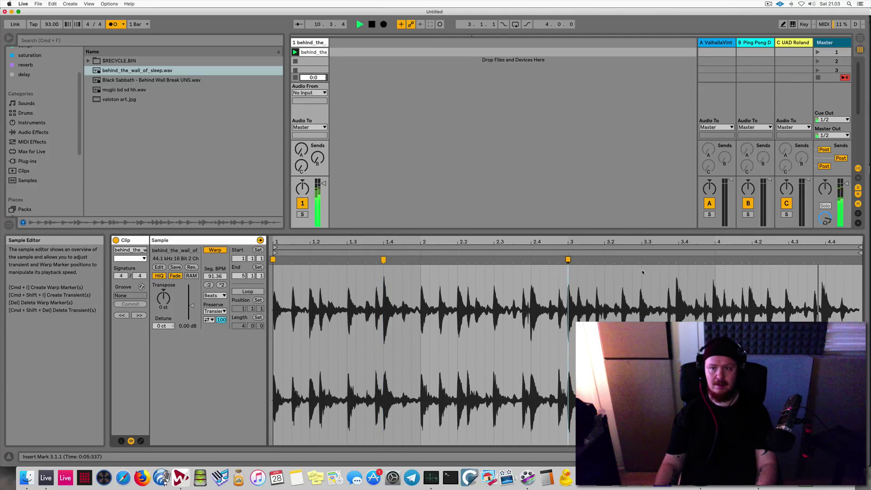
key("space")
double_click(822, 260)
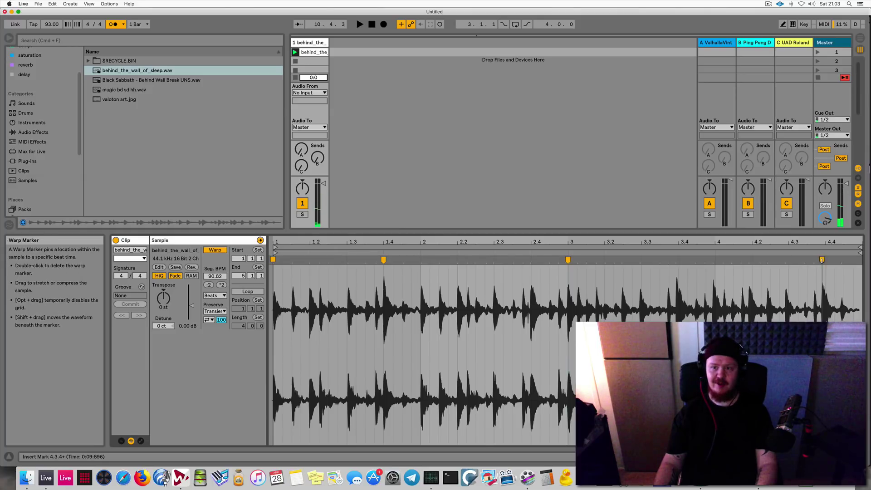
left_click_drag(822, 260, 826, 260)
left_click(111, 25)
left_click(383, 107)
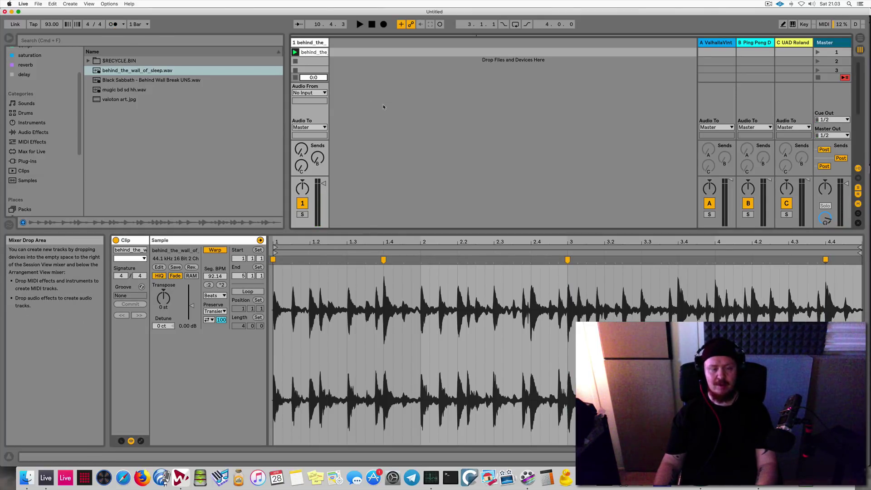
Switch to WaveLab Elements and play several songs of the mastering montage to compare their frequency spectra
key("super+Tab")
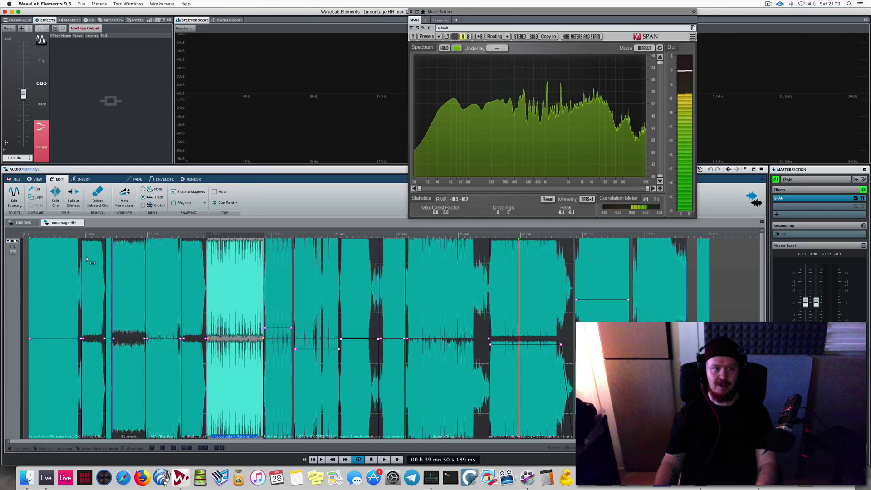
left_click(53, 234)
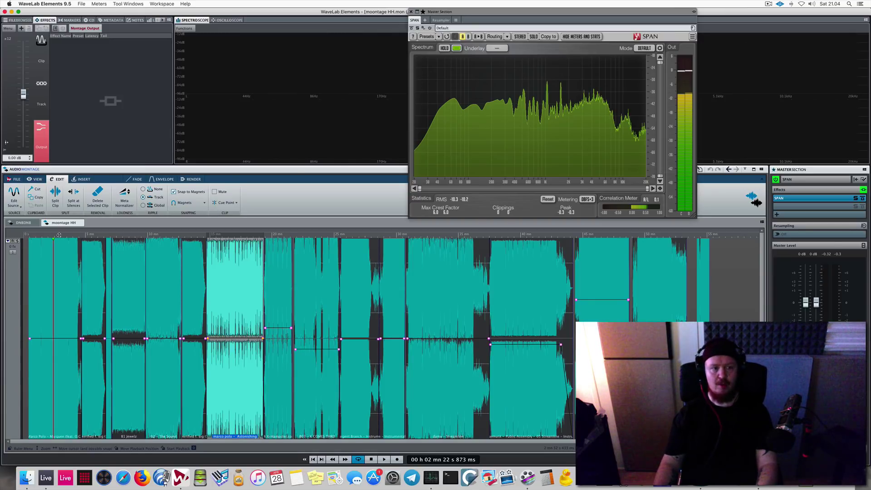
key("space")
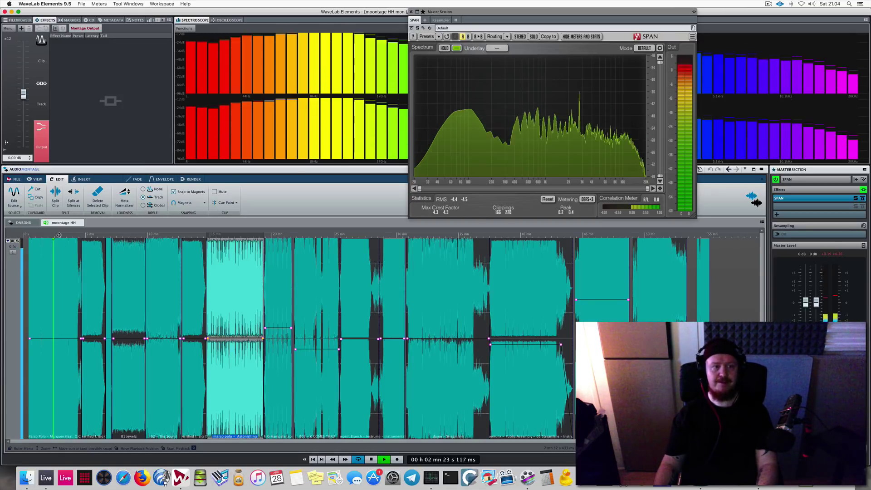
left_click(520, 233)
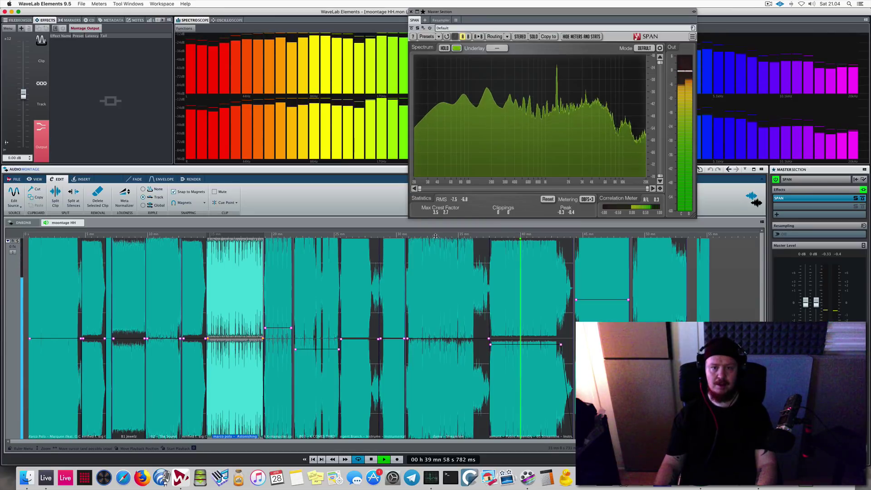
left_click(436, 236)
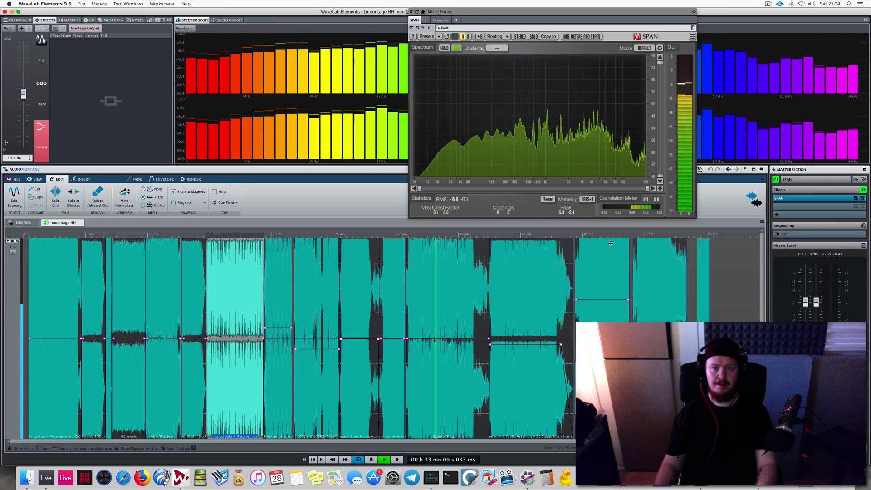
left_click(606, 234)
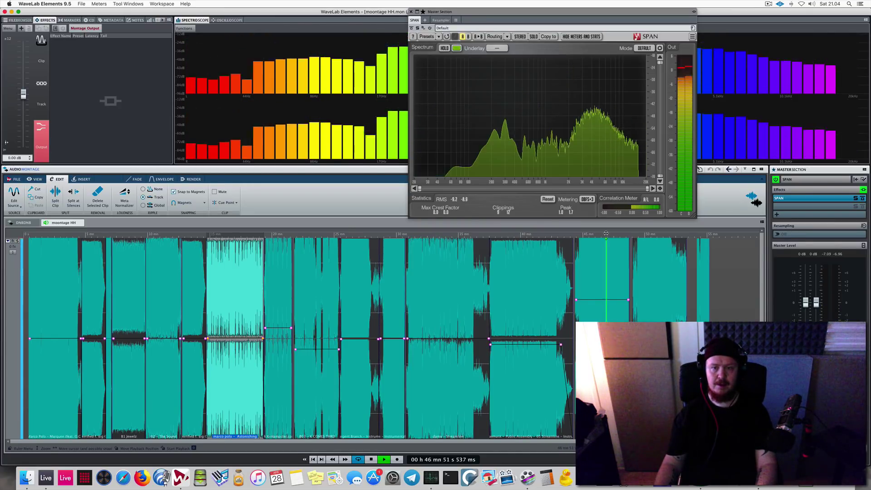
left_click(652, 234)
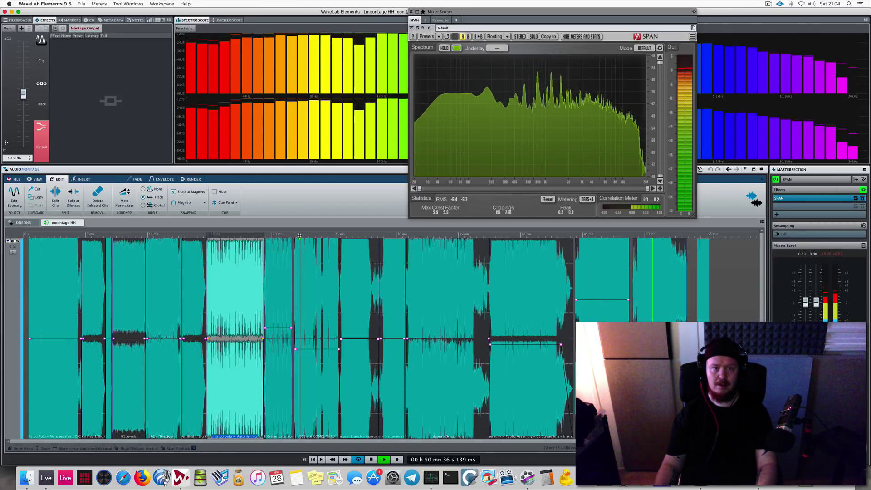
Switch back to Ableton Live and add a bypassed Drum Buss to the drum break's track
key("super+Tab")
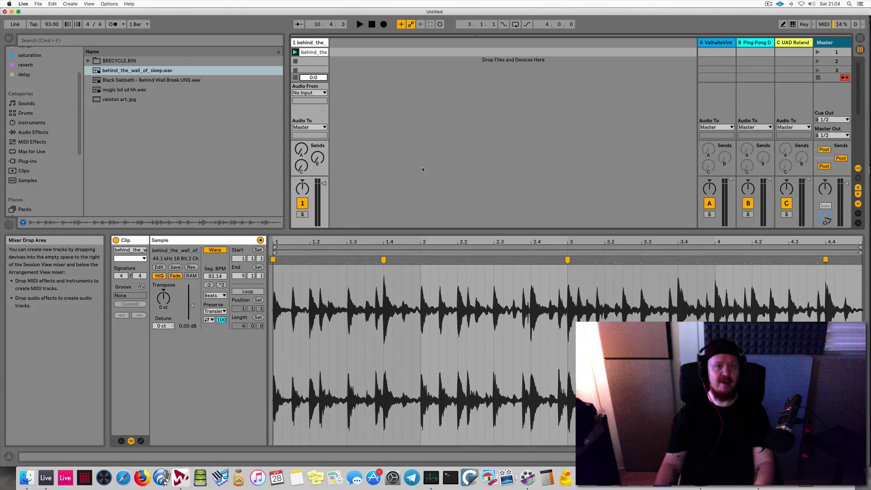
key("space")
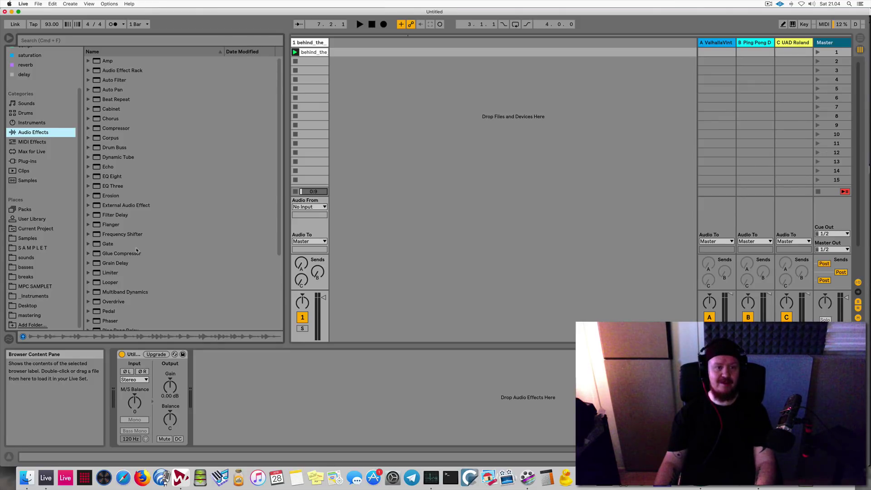
double_click(123, 148)
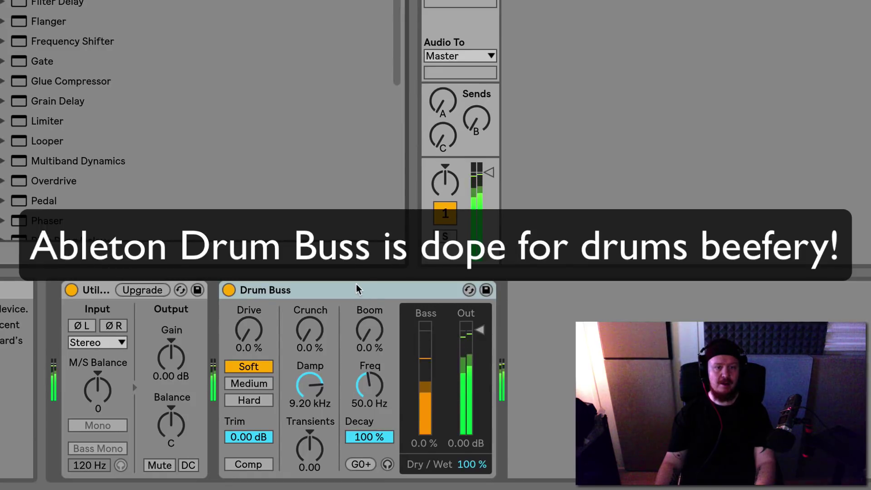
left_click(228, 290)
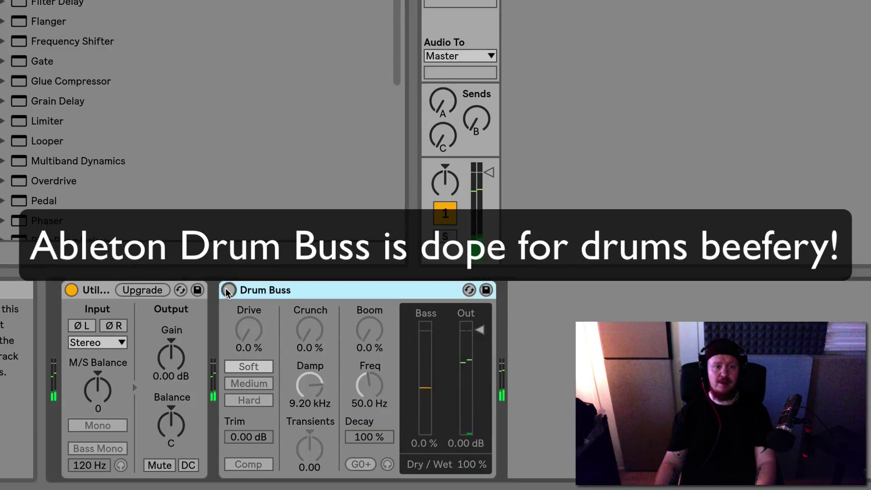
Set the Utility device's input channel mode to Left
left_click(102, 343)
left_click(102, 356)
left_click(97, 341)
left_click(102, 369)
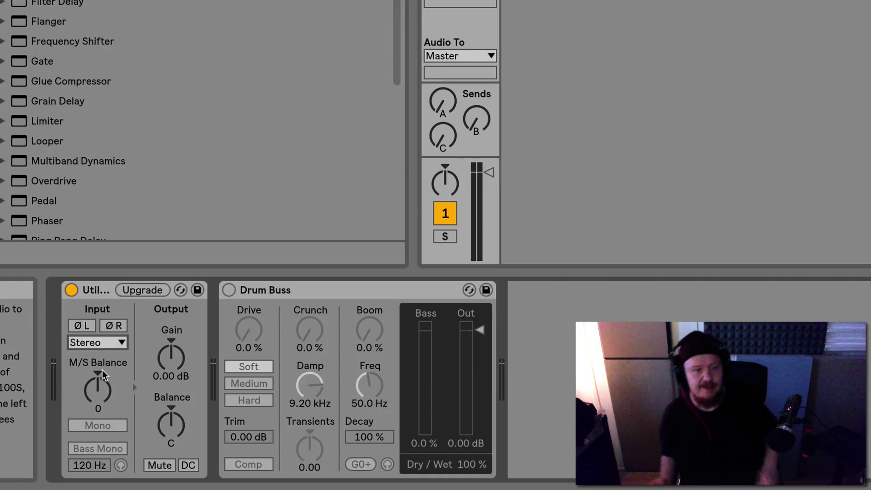
left_click(98, 343)
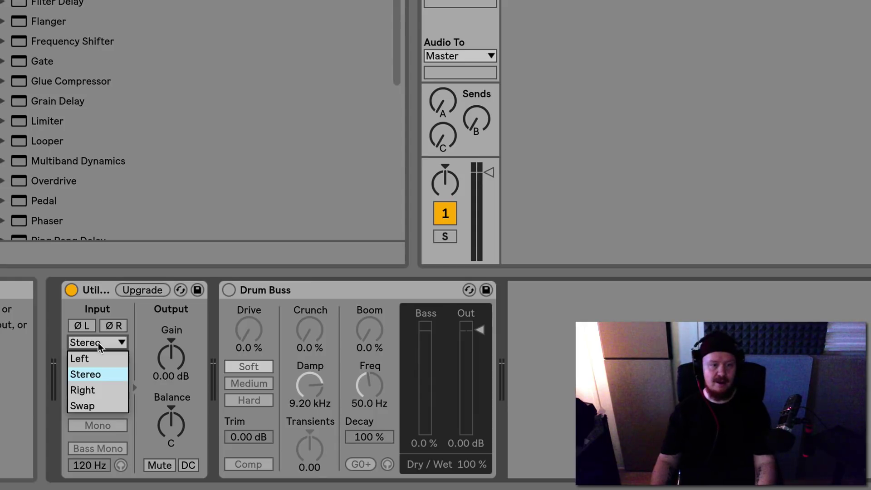
left_click(98, 366)
left_click(97, 343)
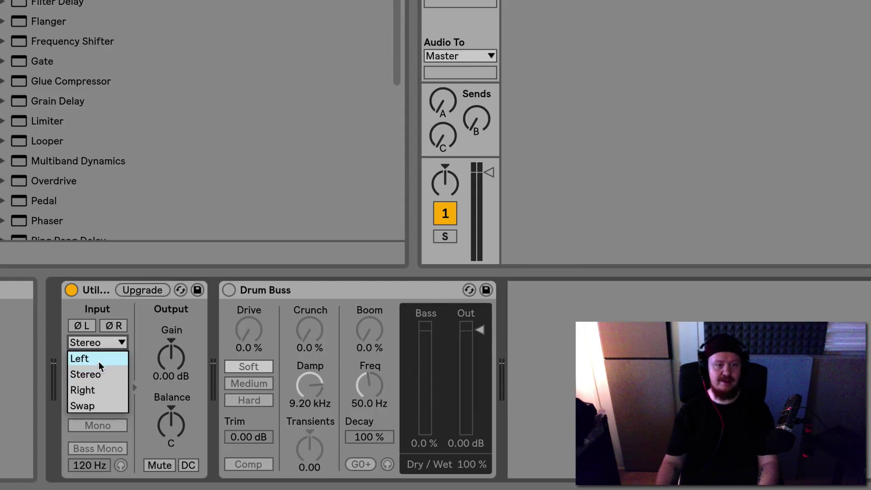
left_click(98, 359)
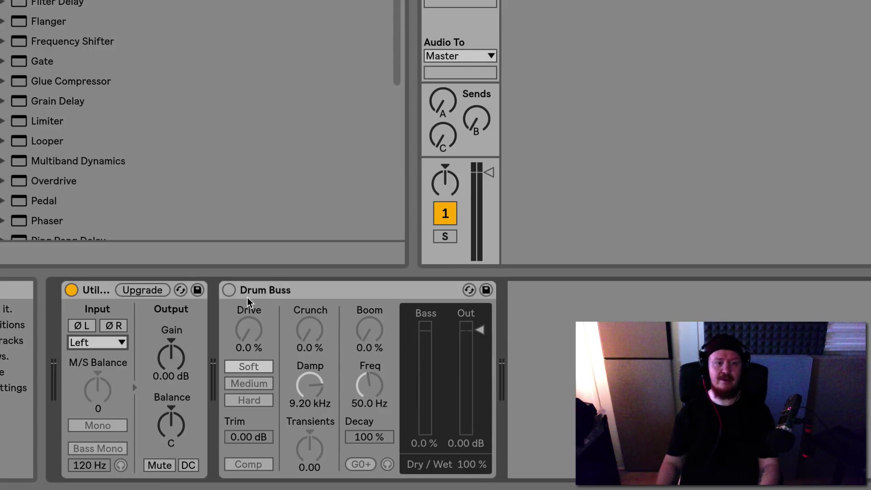
Play the break while comparing Utility's Left and Right input modes, and return the input to Stereo
key("space")
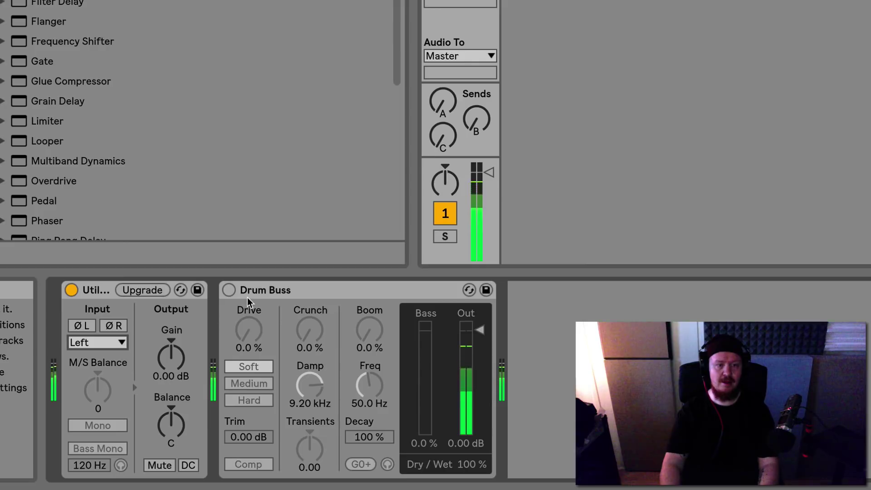
key("Down")
key("Down")
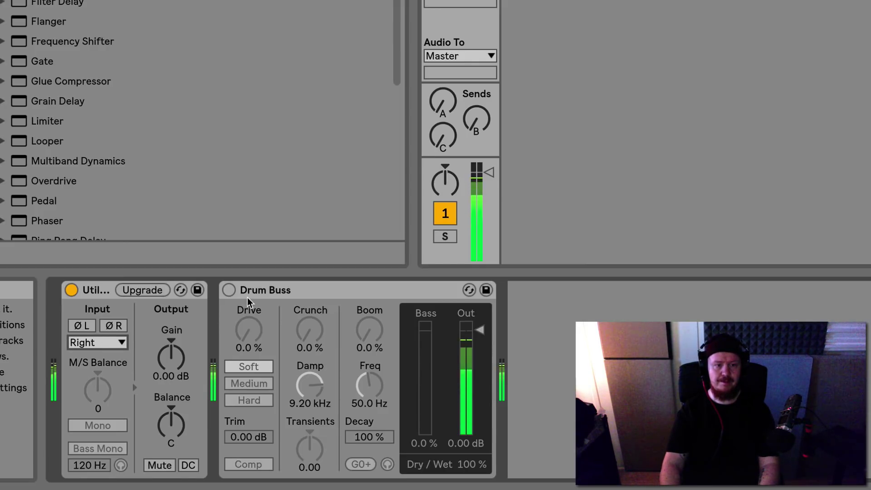
key("space")
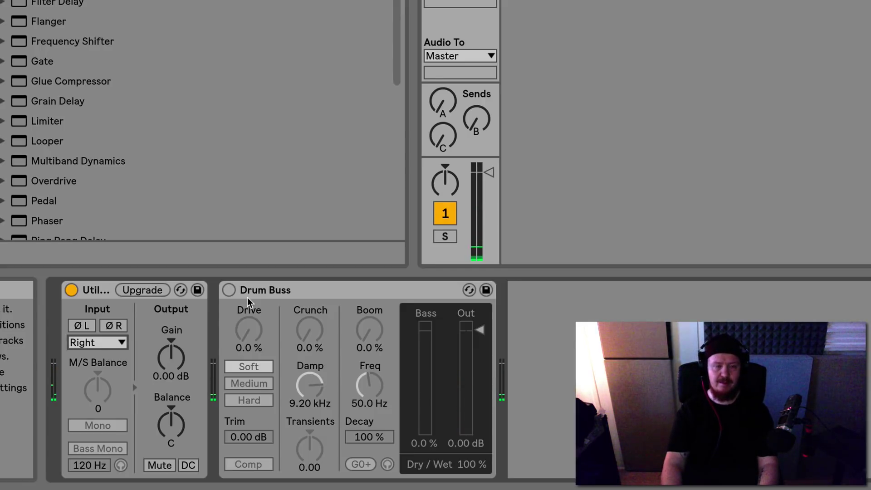
key("space")
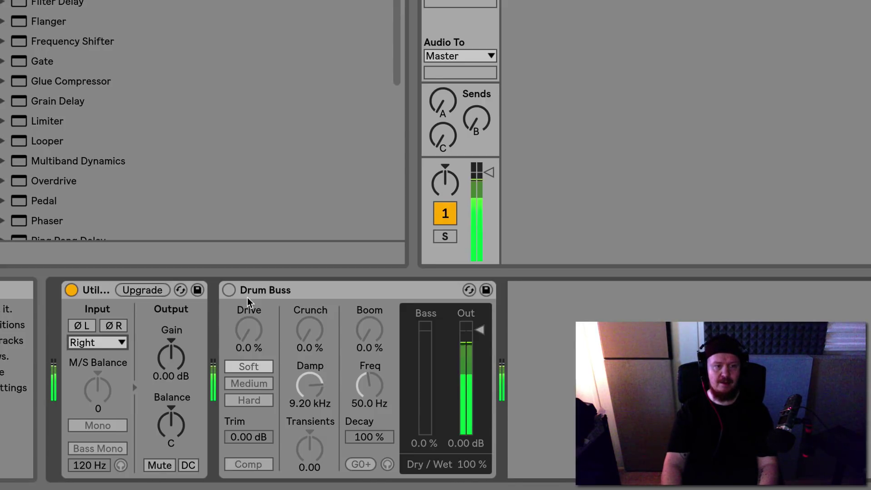
key("Up")
key("Up")
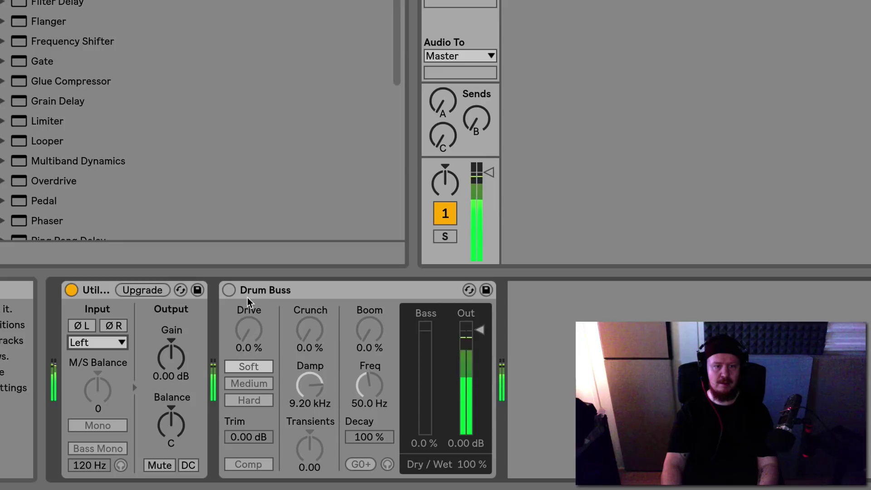
key("Down")
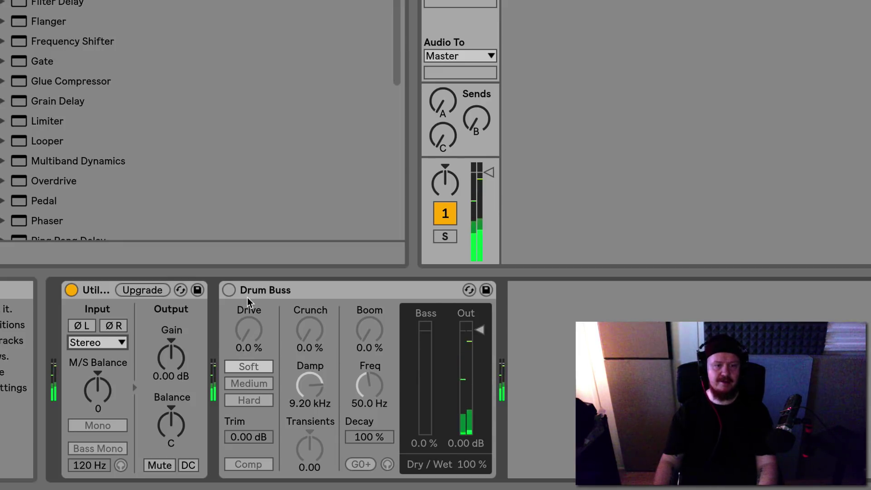
Enable the Drum Buss on the drum break and set Damp to 11.8 kHz and Crunch to 13%
left_click(237, 292)
left_click(231, 290)
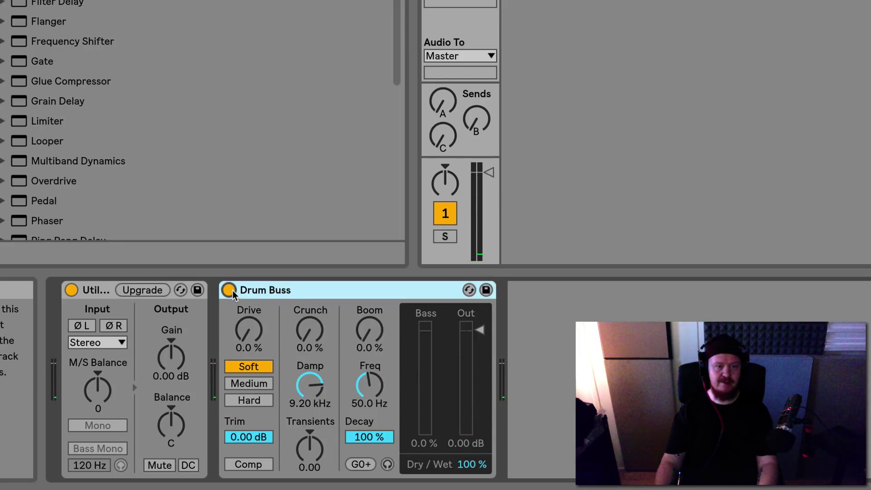
left_click_drag(310, 385, 310, 359)
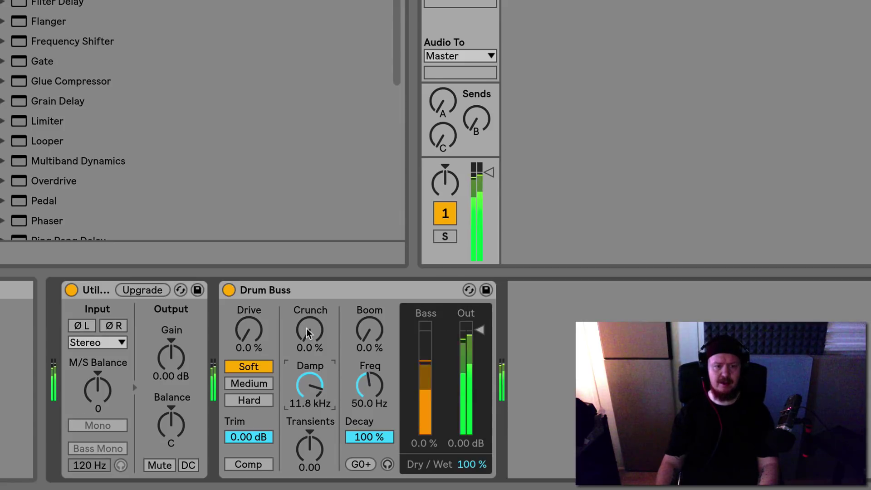
mouse_move(308, 334)
left_mouse_down()
mouse_move(308, 315)
mouse_move(308, 328)
left_mouse_up()
Set the Drum Buss low-end section to Freq 57.7 Hz, Decay 53% and Boom 31%
left_click_drag(381, 388, 382, 382)
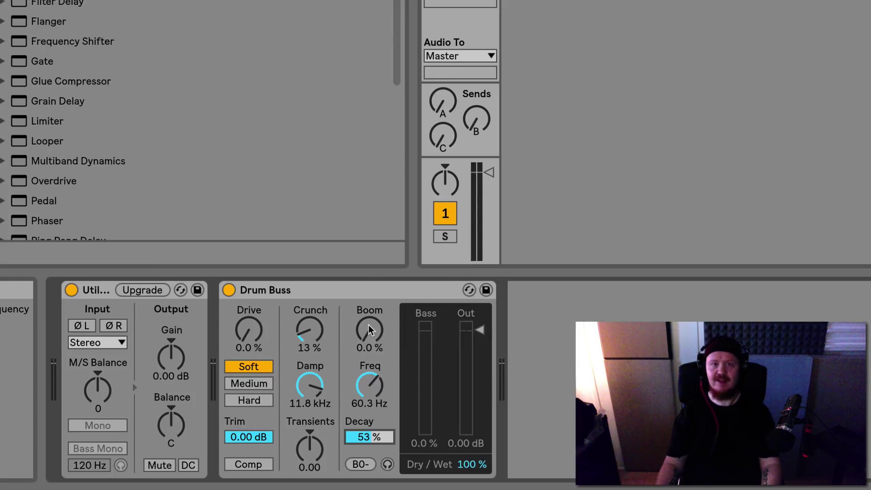
mouse_move(370, 330)
left_mouse_down()
mouse_move(370, 313)
mouse_move(369, 328)
left_mouse_up()
left_click_drag(382, 393, 382, 394)
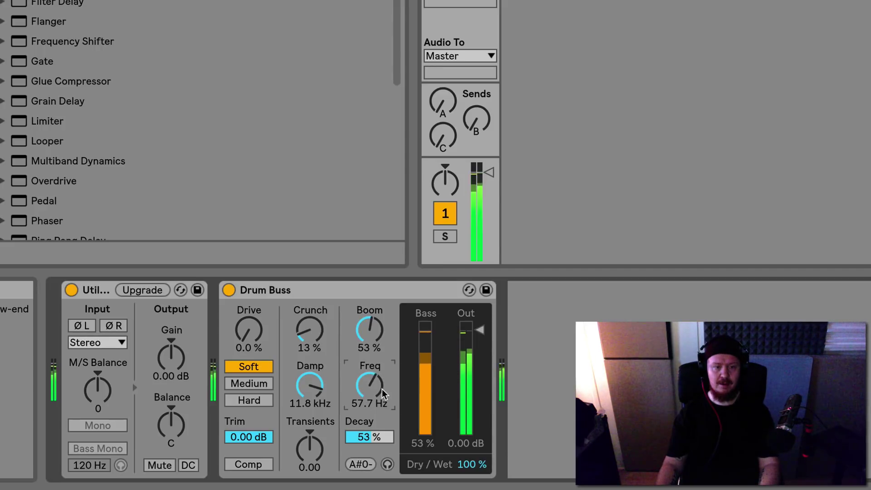
left_click_drag(370, 330, 370, 340)
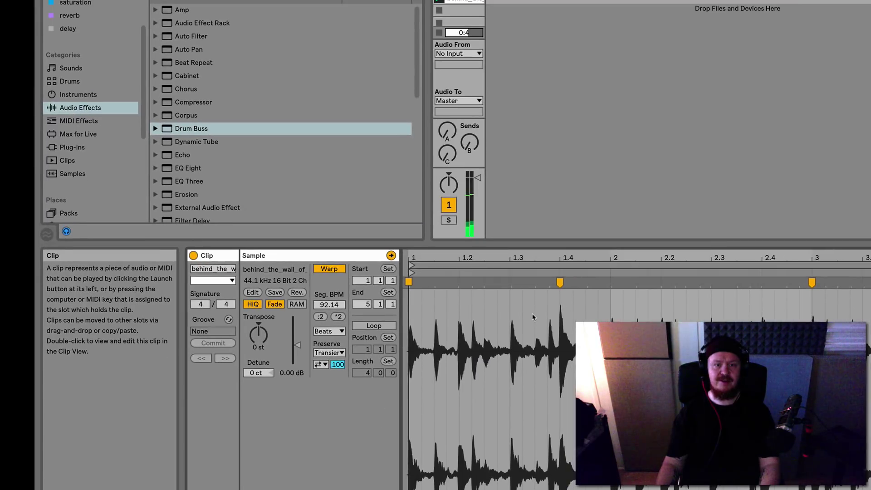
Slice the break clip to a new MIDI track, one slice per transient, with the Built-in preset and warped timing preserved
right_click(522, 336)
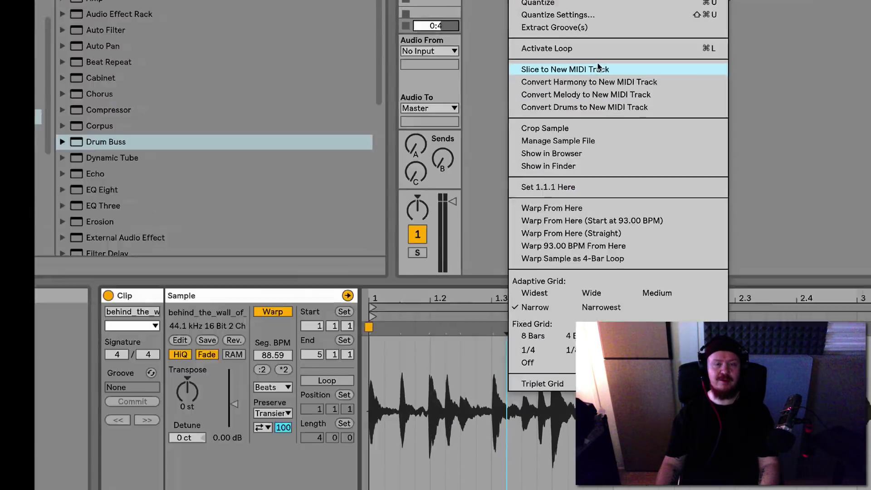
left_click(599, 68)
left_click(456, 249)
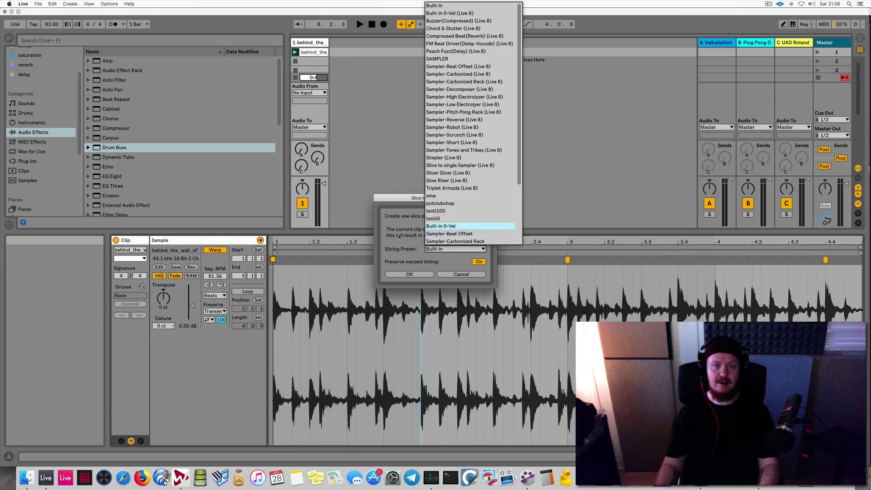
left_click(399, 237)
left_click(455, 217)
left_click(455, 231)
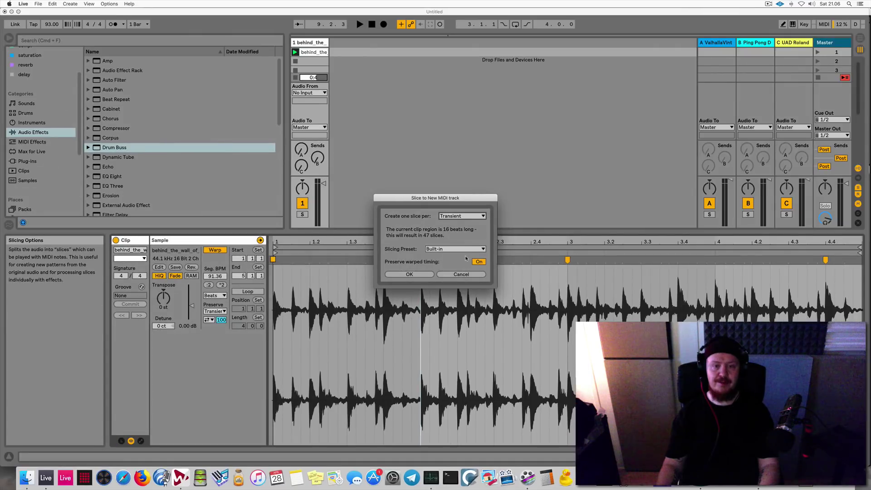
left_click(418, 274)
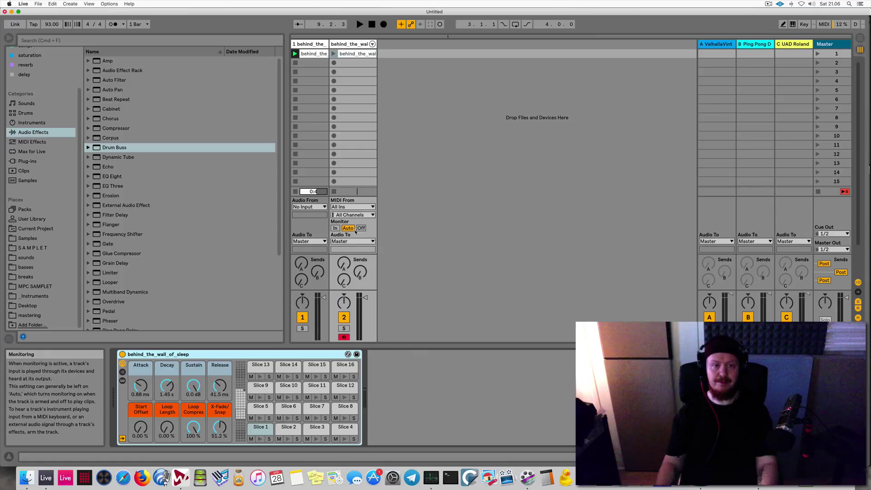
Solo the sliced MIDI track, launch its clip and open the clip's notes for editing
left_click(345, 330)
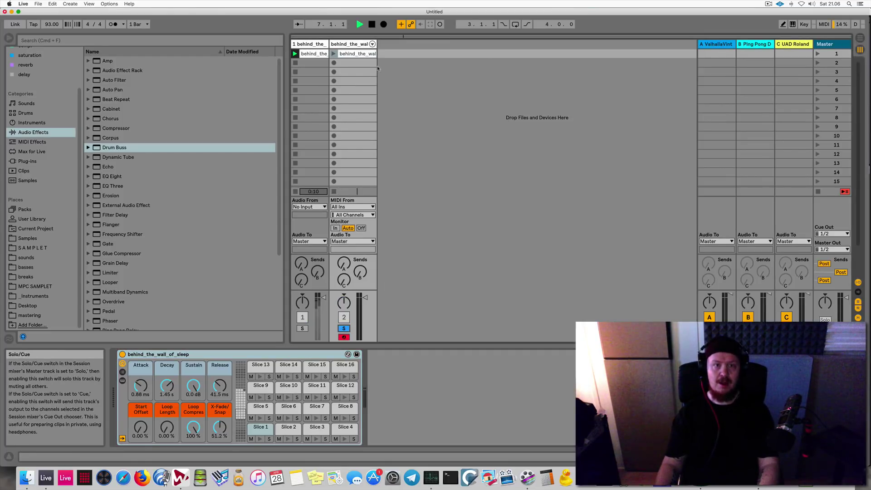
left_click(333, 54)
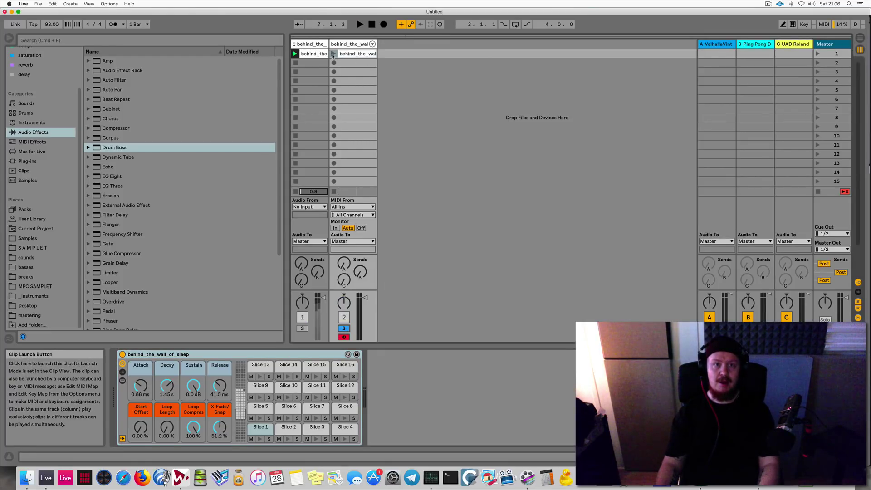
double_click(357, 53)
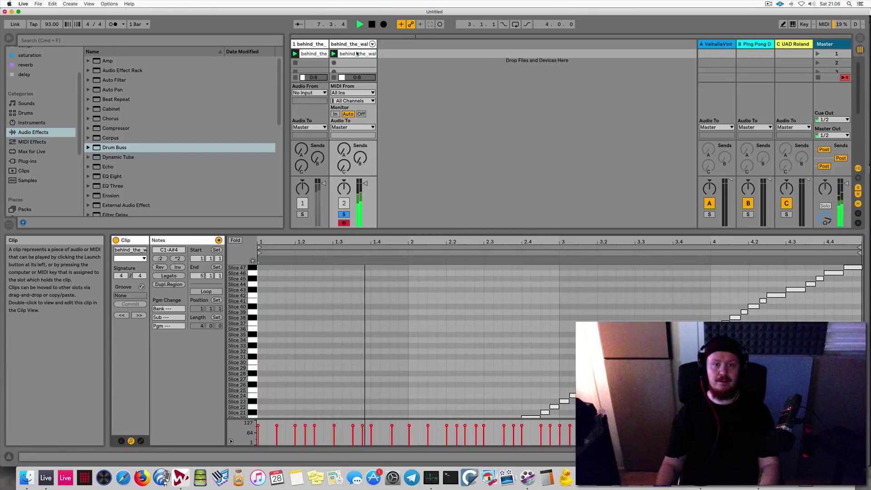
Stop playback and delete all notes from the sliced MIDI clip
key("space")
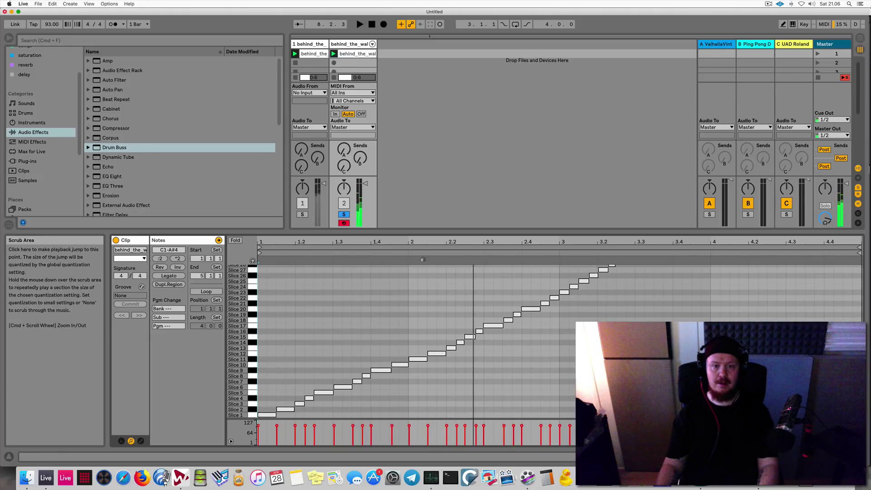
key("super+a")
key("Delete")
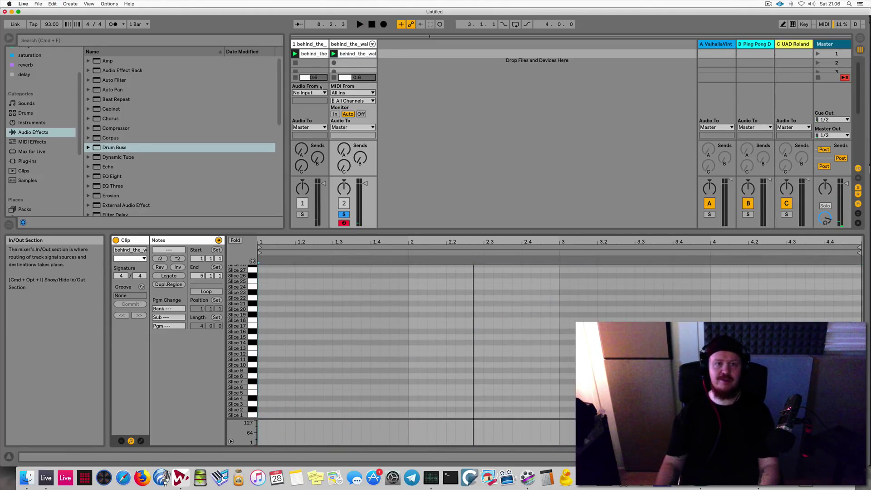
Put the break track's configured Drum Buss after the sliced Drum Rack on the MIDI track
left_click(316, 54)
double_click(317, 48)
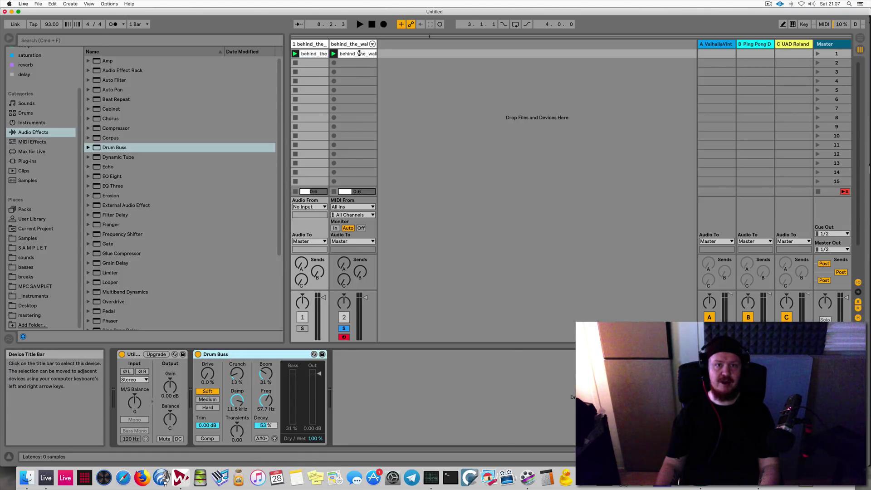
left_click(359, 53)
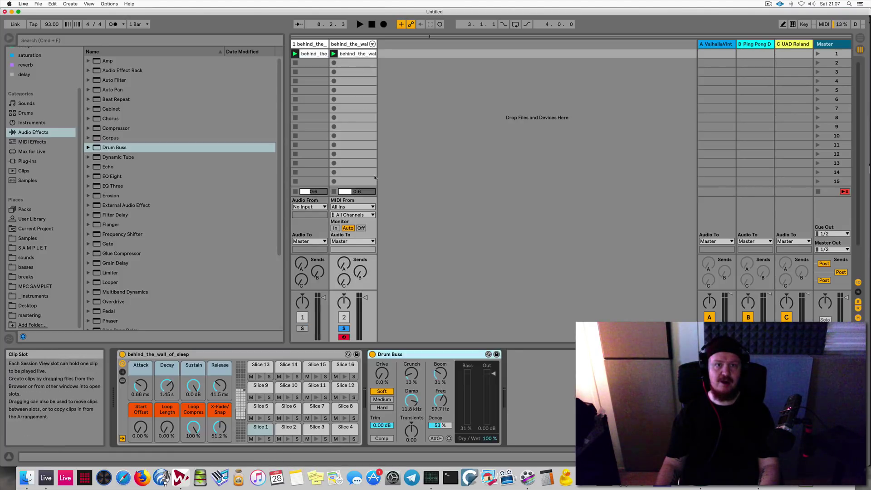
Reopen the empty MIDI clip, enable the computer MIDI keyboard and audition slices in the C1 to D2 octave
double_click(351, 54)
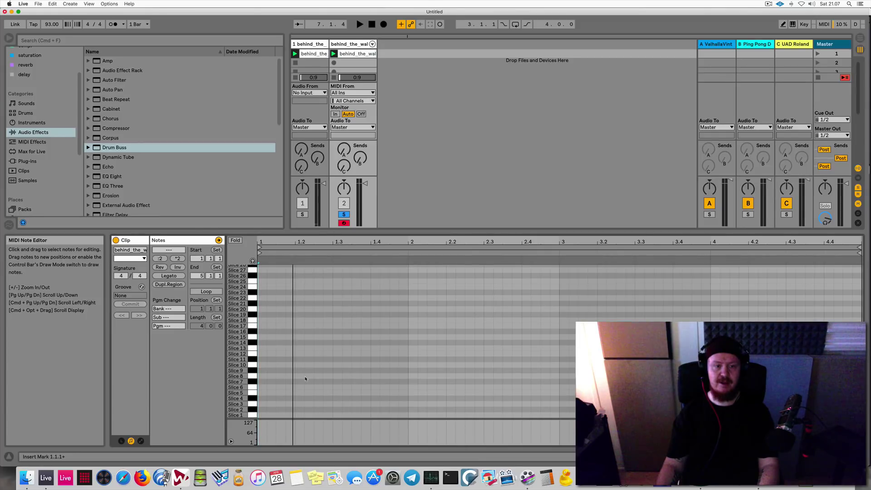
key("m")
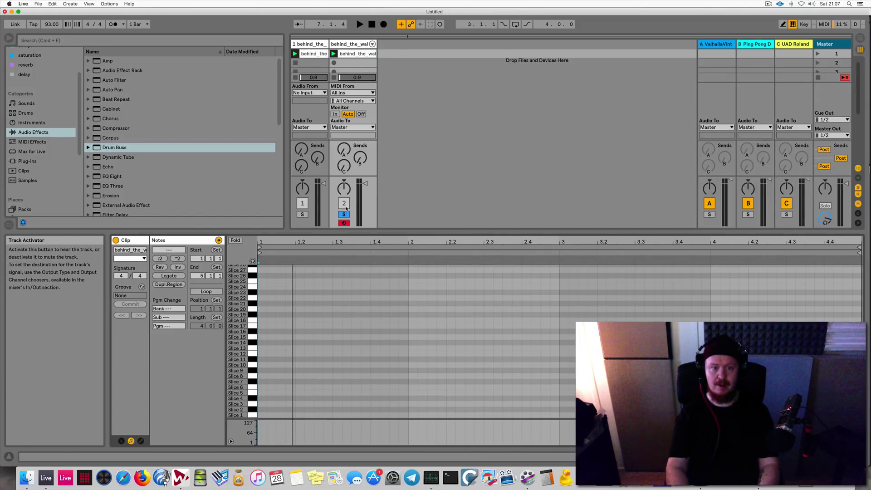
key("a")
key("z")
key("a")
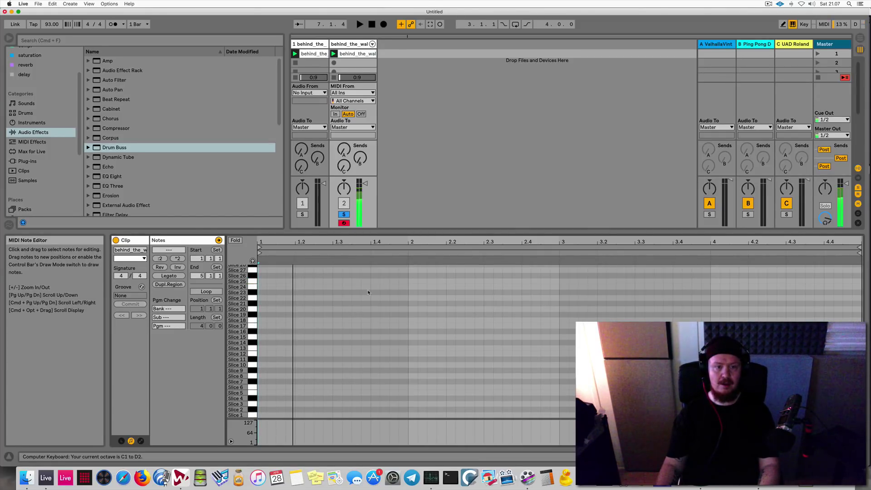
Add an eighth-note Slice 1 hit at the start of the empty MIDI clip
left_click_drag(301, 242, 298, 277)
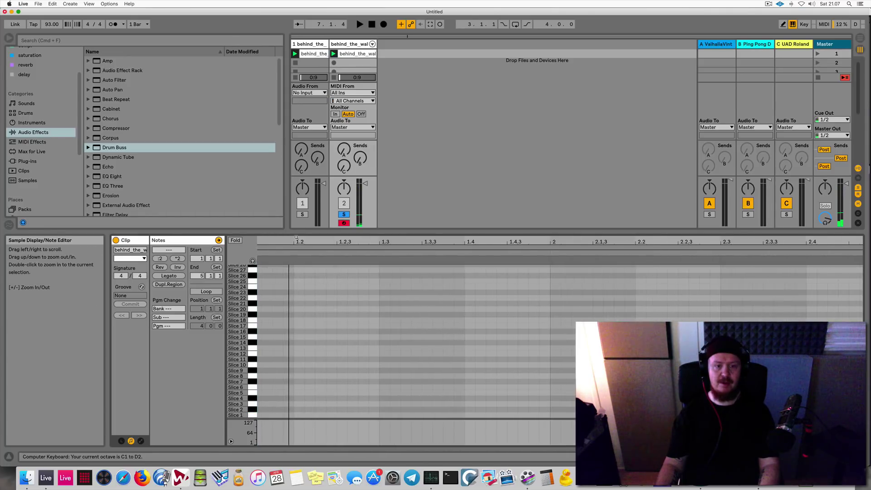
key("plus")
left_click(290, 389)
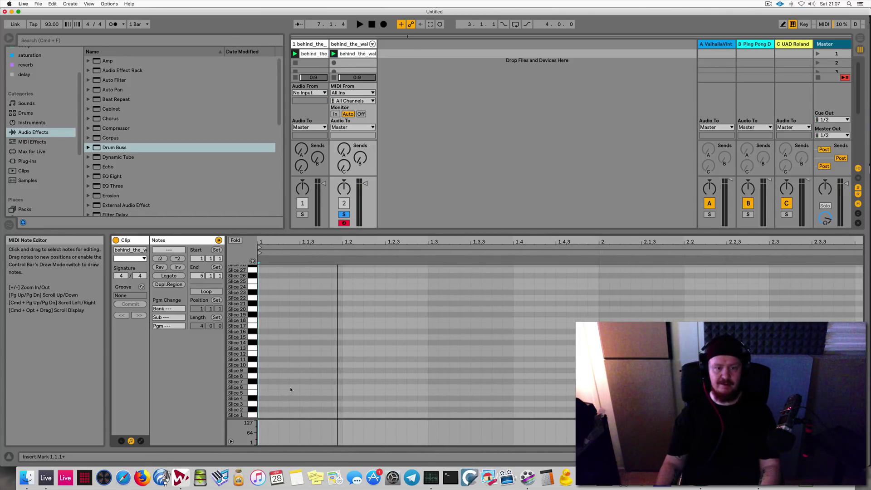
double_click(273, 415)
left_click_drag(294, 415, 297, 416)
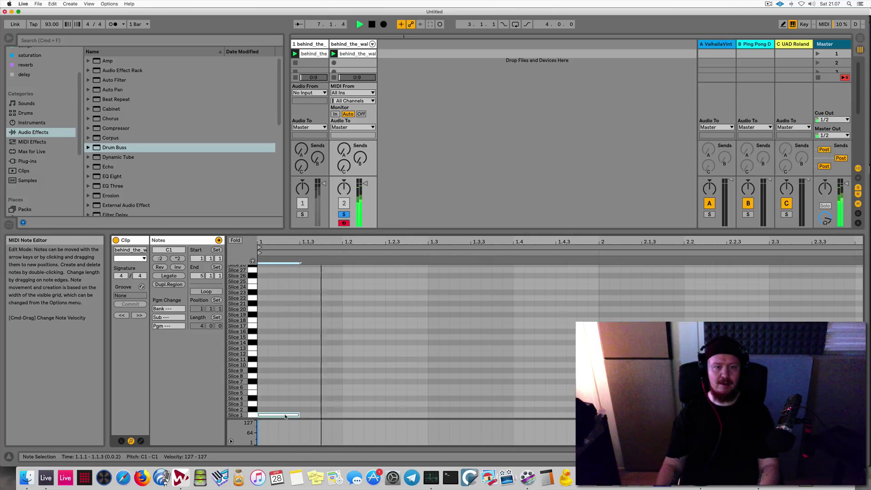
Try shortening the Slice 1 note to a sixteenth with a duplicate right after it on Slice 2, and play it
left_click_drag(286, 415, 277, 415)
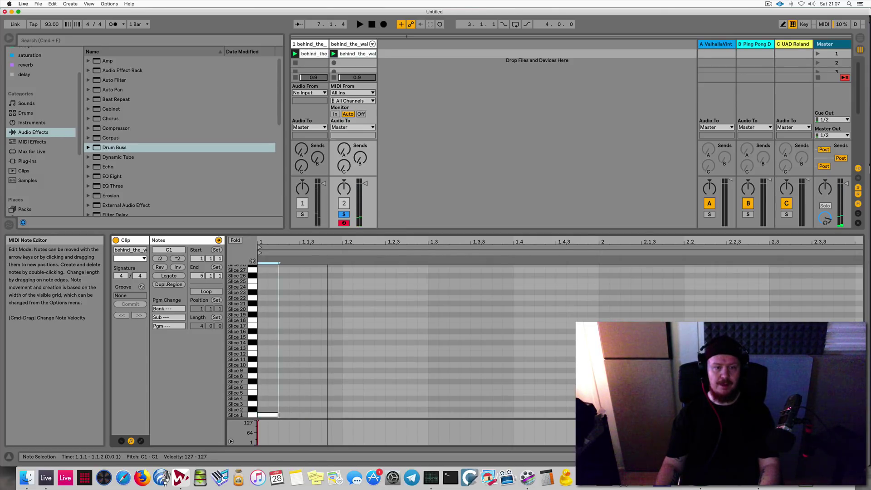
key("super+d")
key("Up")
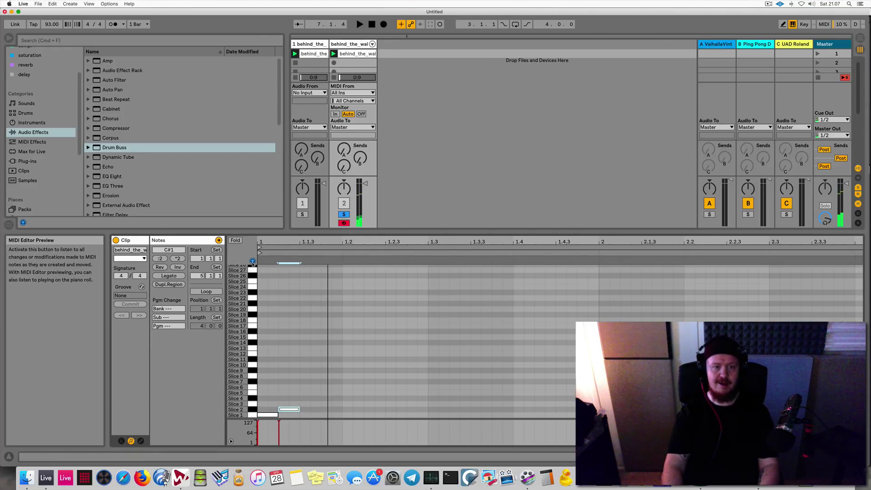
key("space")
key("space")
Undo the Slice 2 duplicate and the shortening of the Slice 1 note
key("super+z")
key("super+z")
key("super+z")
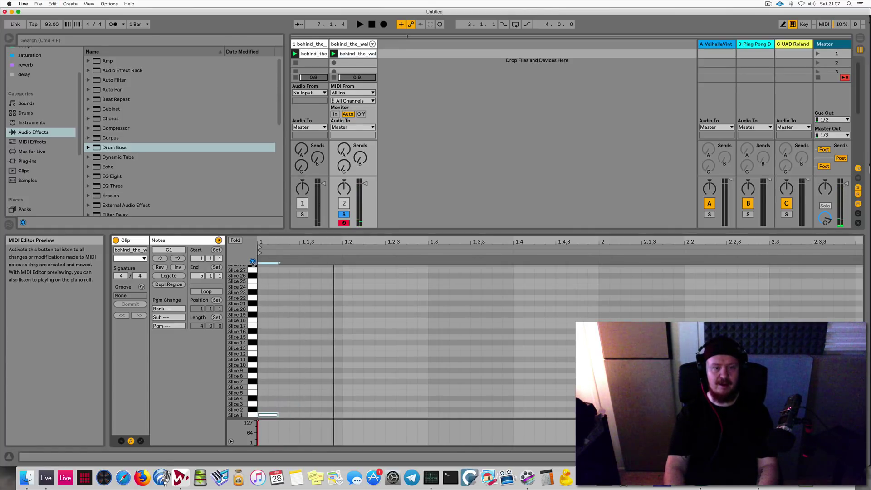
Duplicate the eighth-note Slice 1 hit to 1.1.3 and raise the copy to Slice 2
key("space")
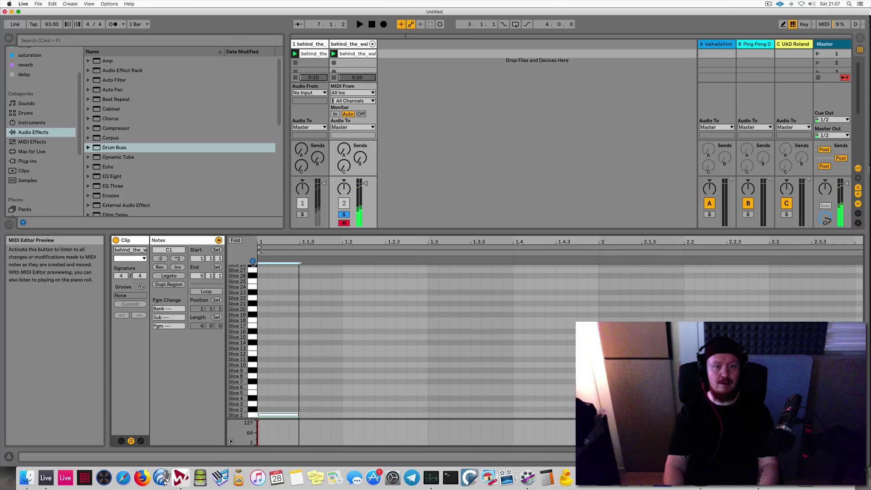
key("super+d")
key("Up")
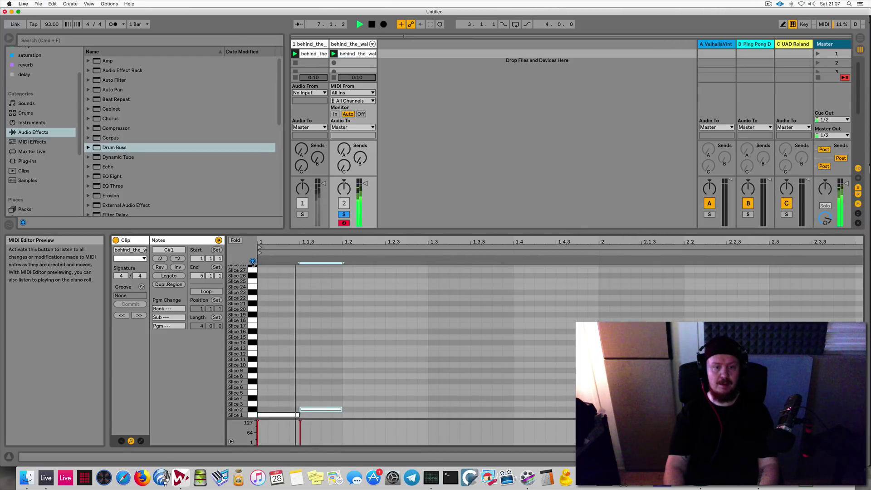
Duplicate the Slice 2 note to 1.2, audition higher slices for it, settle on Slice 9 and play the pattern
key("super+d")
key("Up")
key("Up")
key("Up")
key("Up")
key("Up")
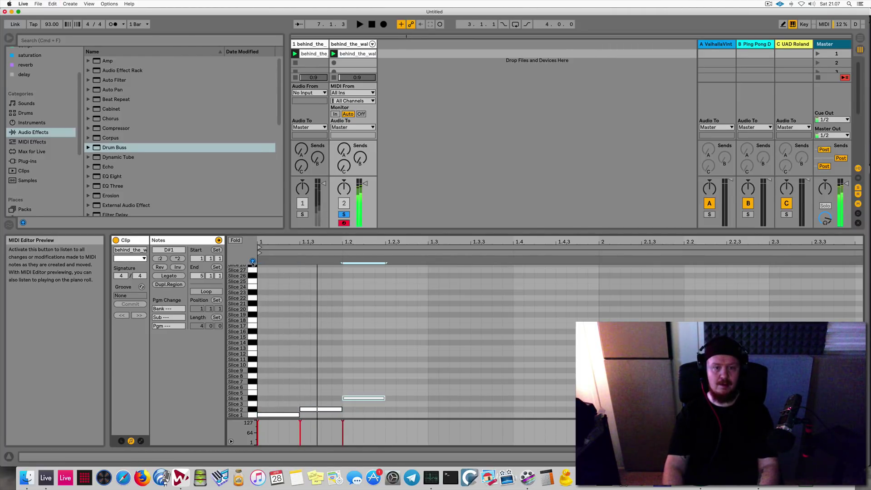
key("Up")
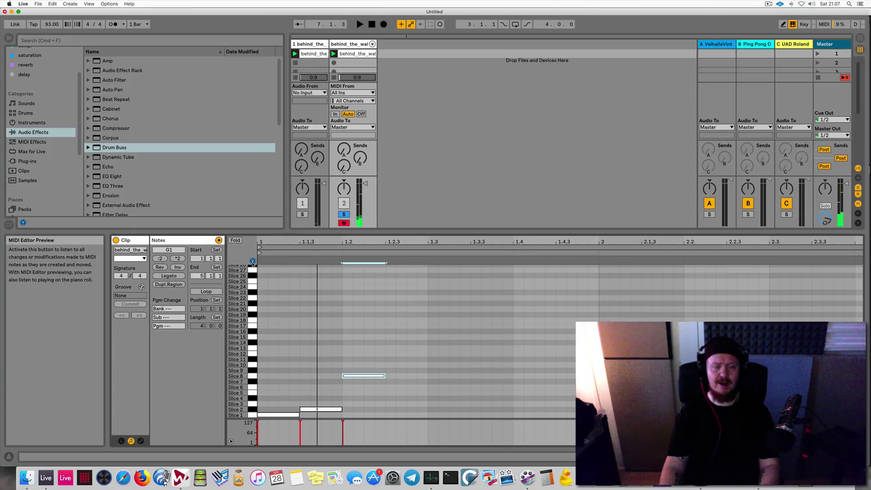
key("Up")
key("Up")
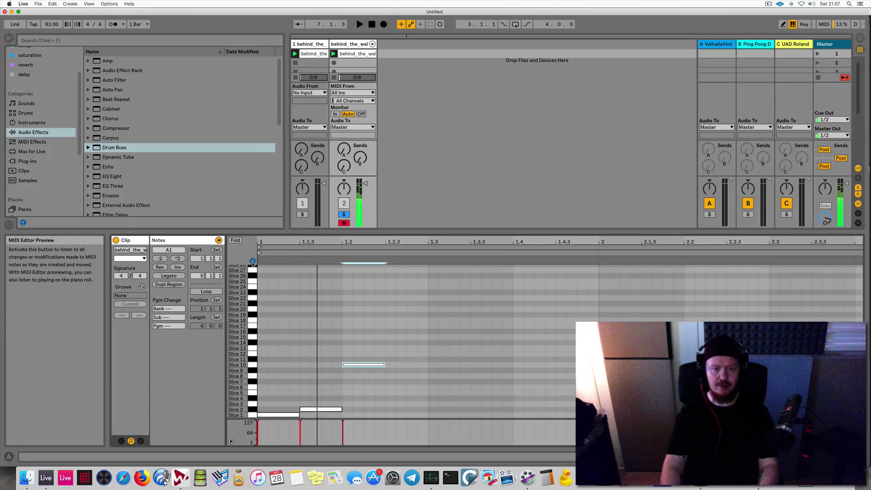
key("Down")
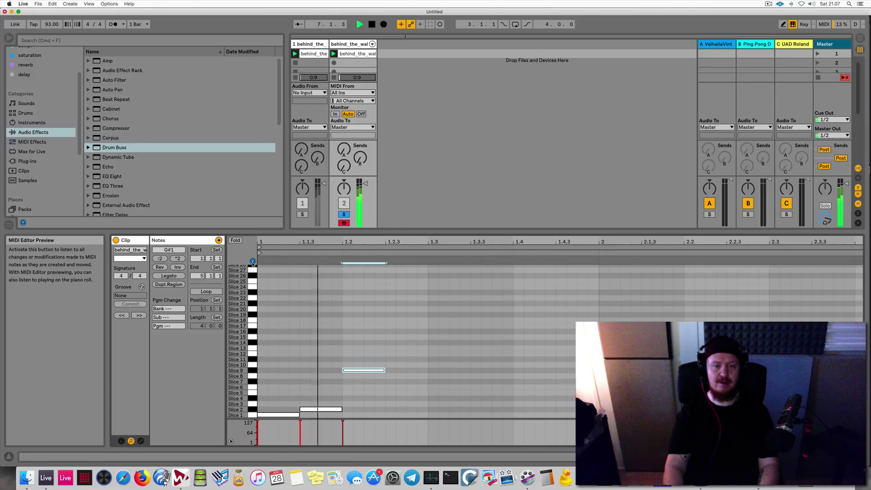
key("space")
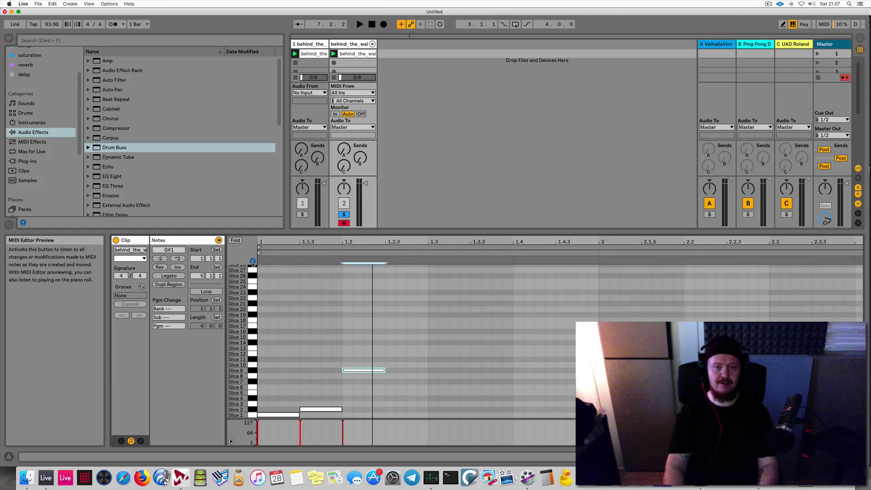
Duplicate the Slice 9 note to 1.2.3, raise the copy to Slice 10 and play the pattern
key("super+d")
key("Up")
key("space")
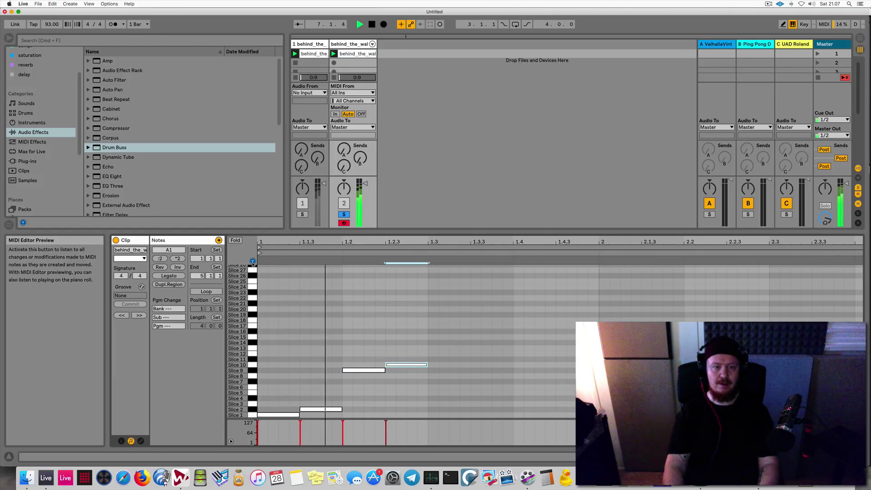
key("space")
Duplicate the Slice 10 note, place the copy at 1.2.4 as a sixteenth note, and set it to Slice 13
key("super+d")
key("Left")
key("Up")
key("Up")
key("Up")
key("Up")
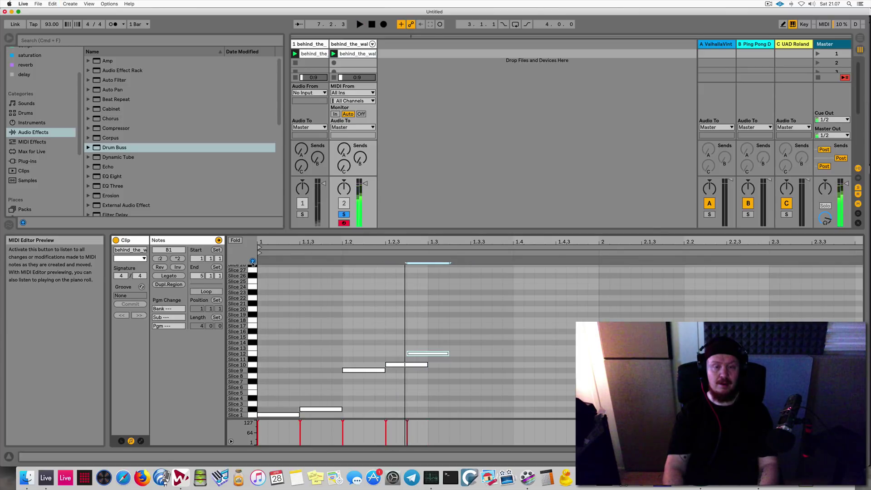
key("Down")
key("shift+Left")
Duplicate the sixteenth note to 1.3 and set the copy to Slice 6
key("super+d")
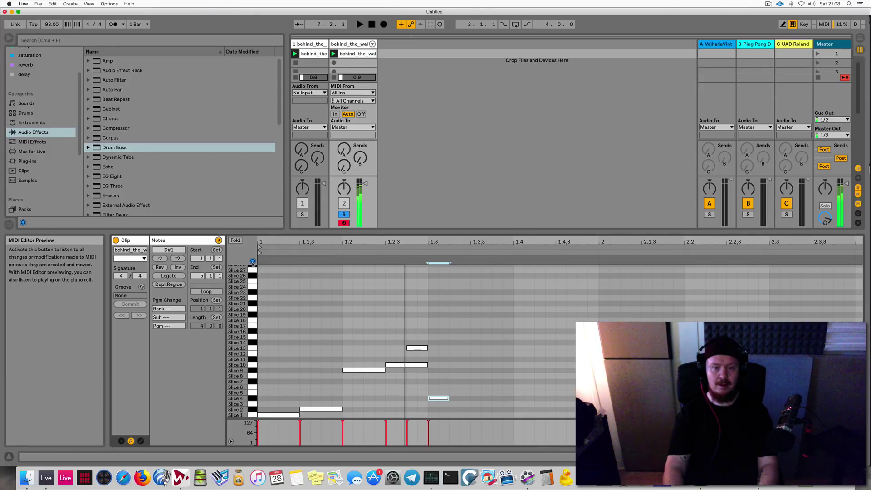
key("Up")
key("Up")
Duplicate the sixteenth note to 1.3.2, 1.3.3 and 1.3.4, set the copies to Slices 11, 15 and 17, and play the pattern
key("super+d")
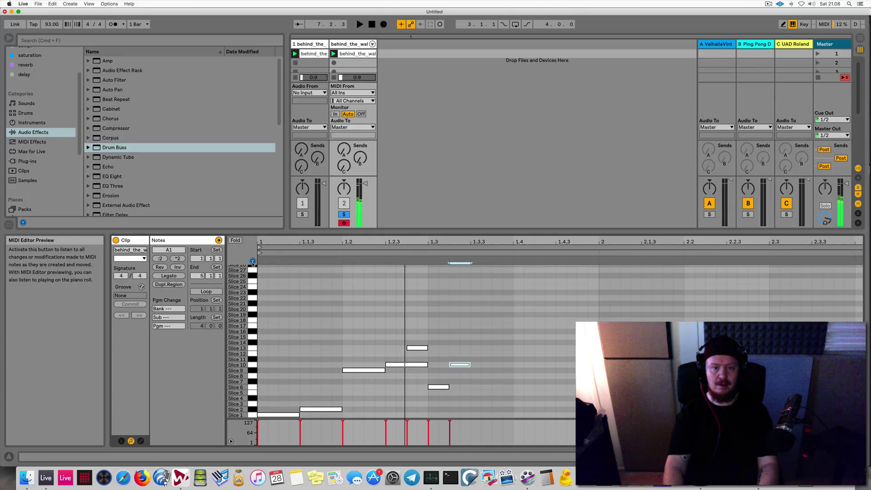
key("super+d")
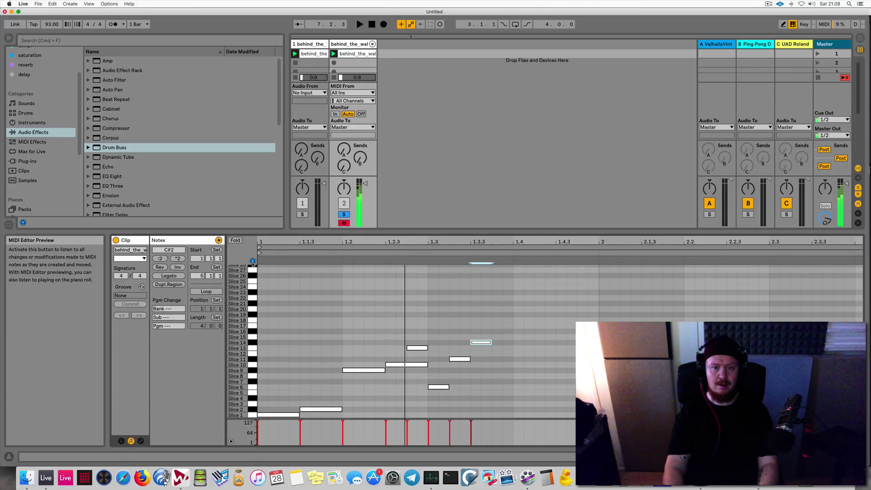
key("super+d")
key("Up")
key("space")
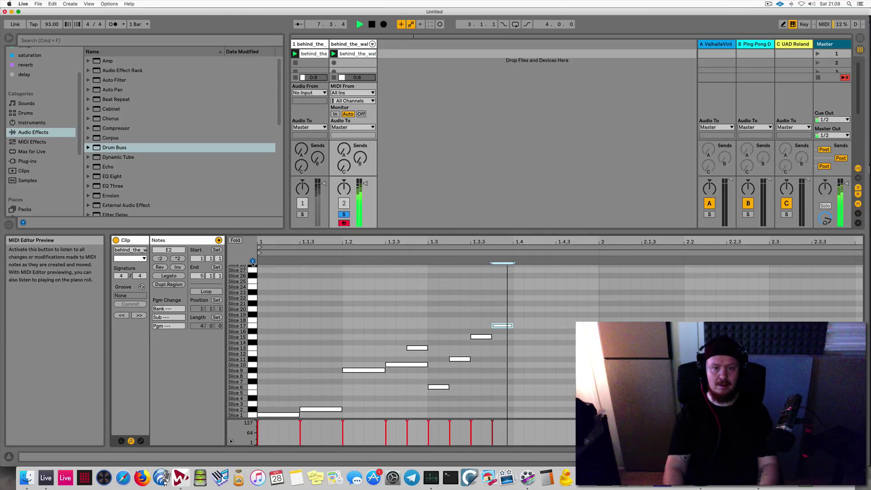
key("space")
Raise the sixteenth note at 1.2.4 to Slice 14 and play the pattern
key("alt+Left")
key("alt+Left")
key("alt+Left")
key("alt+Left")
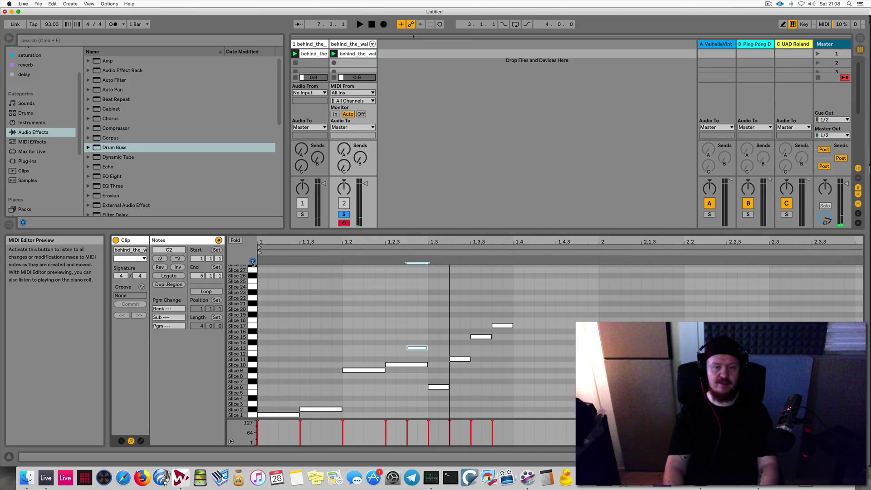
key("Up")
key("space")
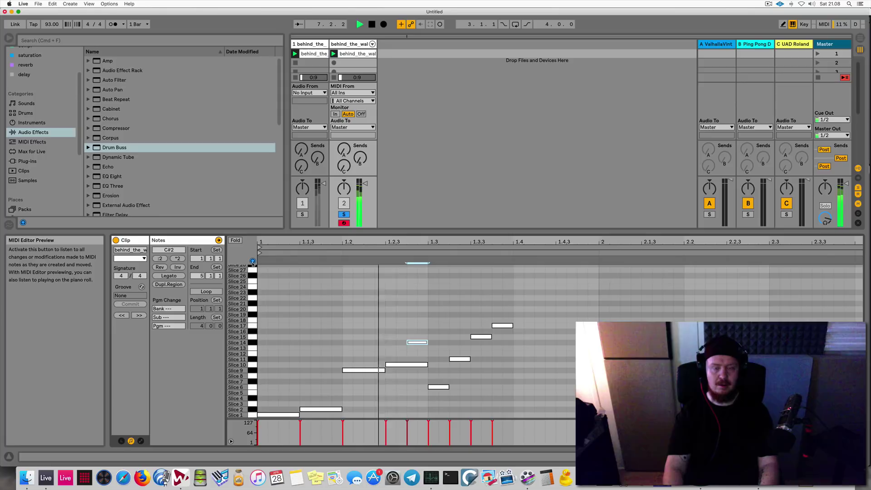
key("space")
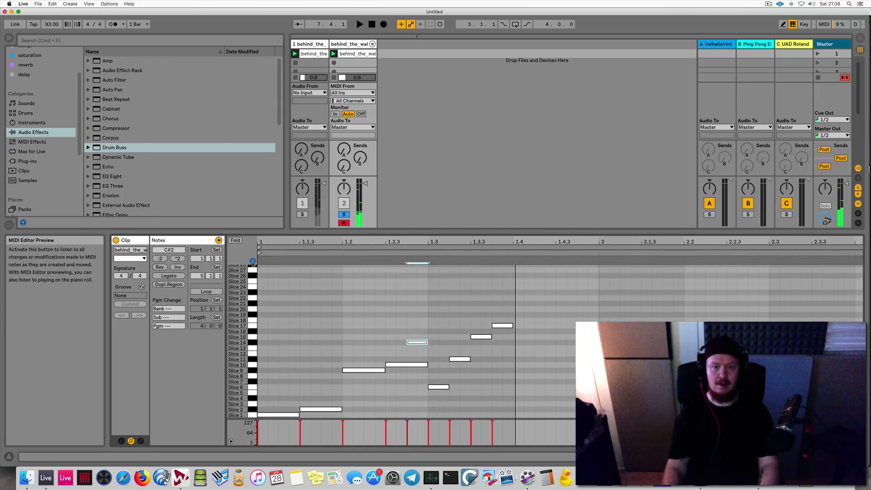
Add an eighth note at 1.4, set it to Slice 20, and play the pattern
double_click(520, 323)
key("Up")
key("Up")
key("Up")
key("Down")
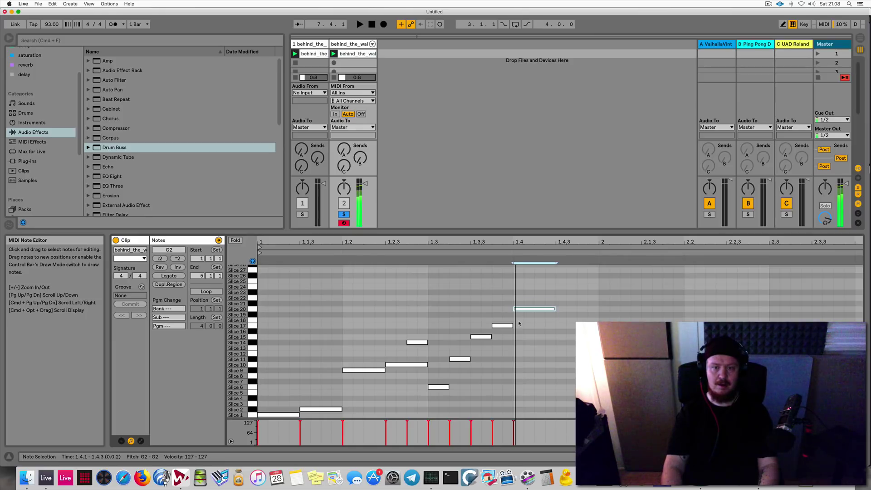
key("space")
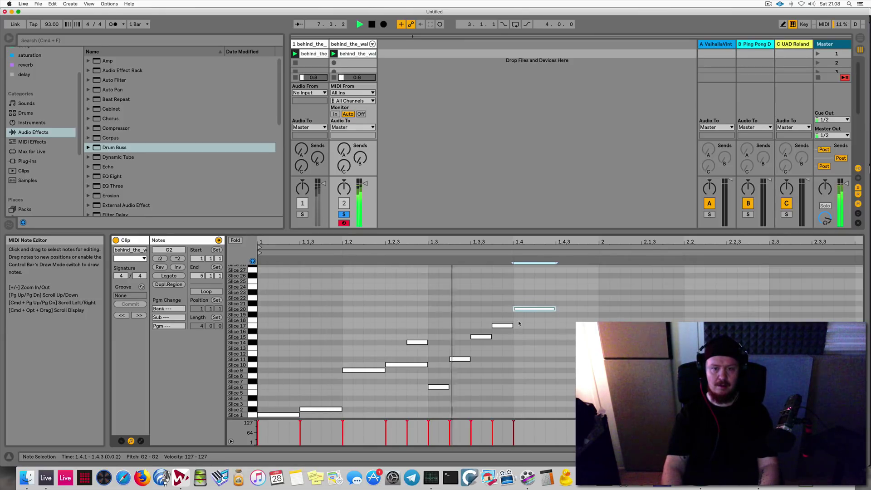
key("space")
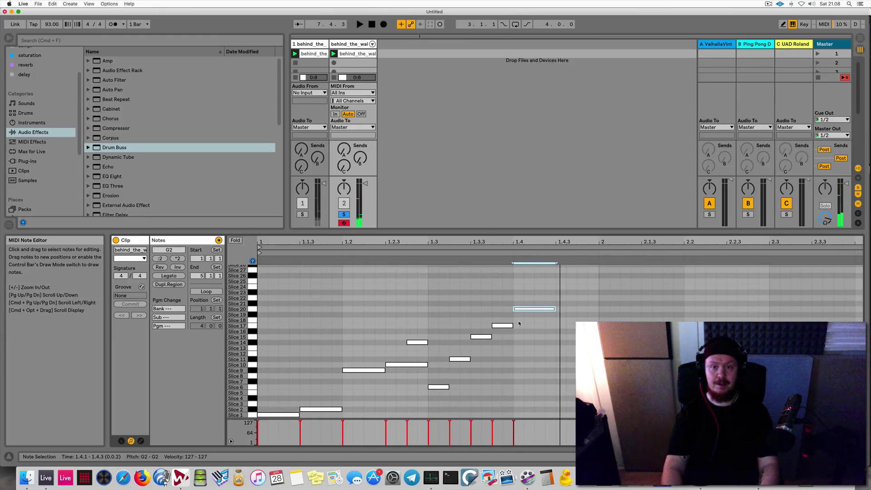
key("space")
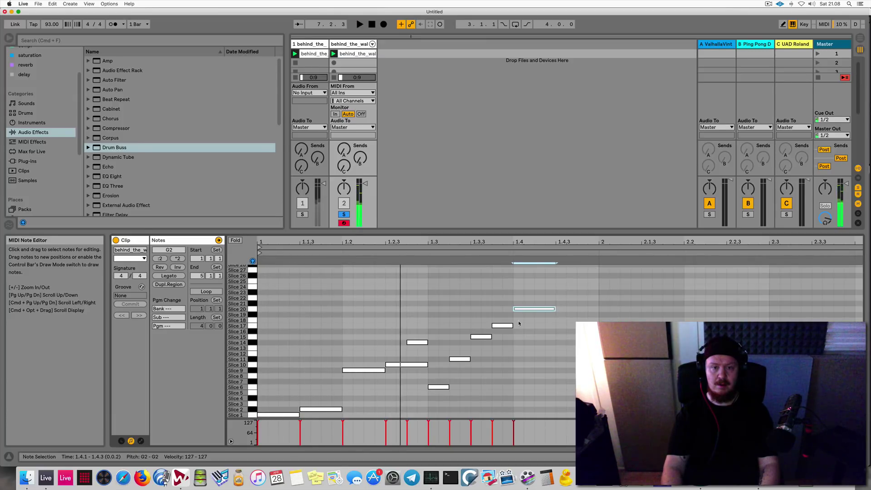
key("space")
Duplicate the Slice 20 note to 1.4.3, audition other slices for the copy, and settle on Slice 1
key("super+d")
key("Up")
key("Up")
key("Up")
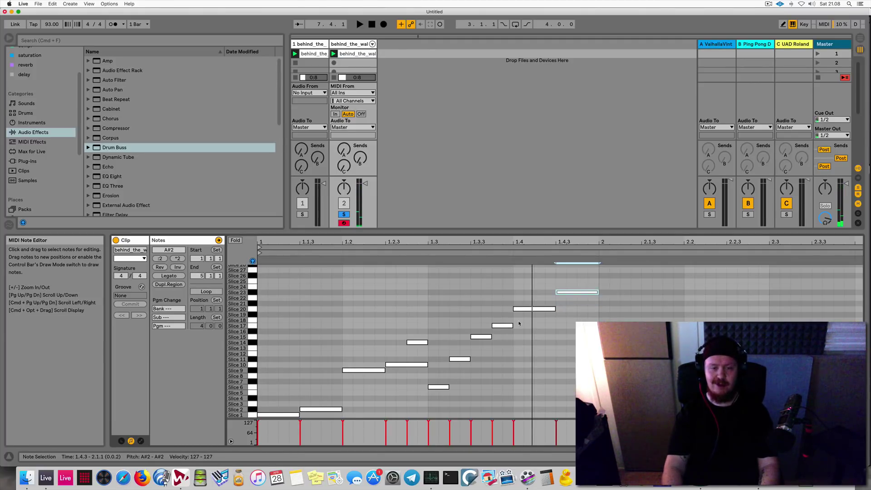
key("Up")
key("Down")
key("Down")
key("Down")
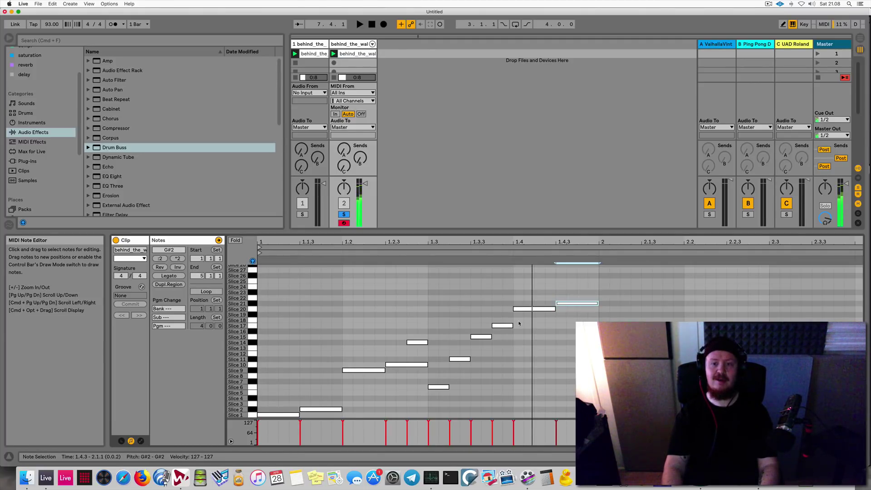
key("Down")
key("Down")
key("Down")
key("Down")
key("Down")
key("Down")
key("Down")
key("Down")
Play the pattern and loop the clip over its first bar
key("space")
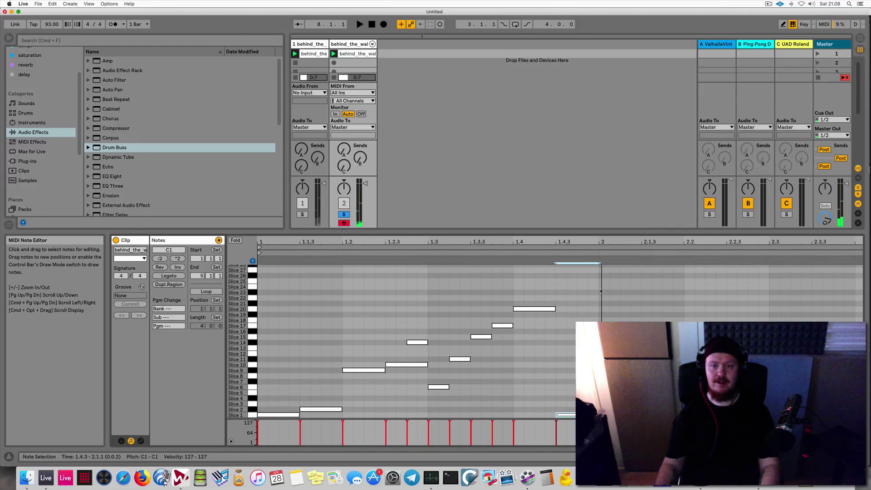
left_click_drag(596, 290, 251, 313)
key("super+l")
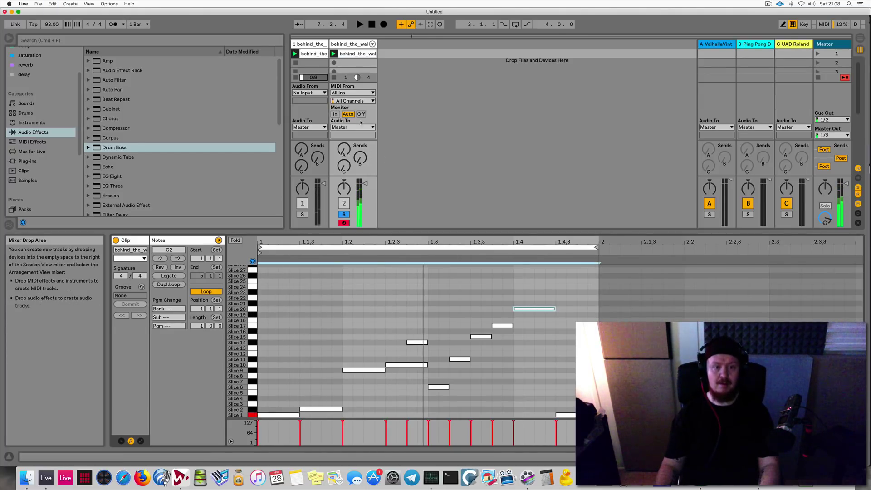
Show the sliced drum rack's devices and convert the Slice 1 Simpler to a Sampler
key("v")
key("a")
double_click(358, 43)
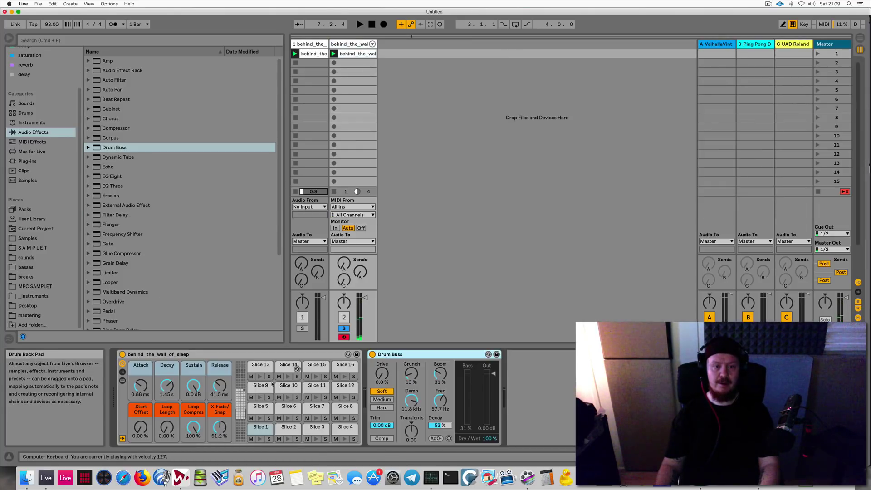
left_click(259, 429)
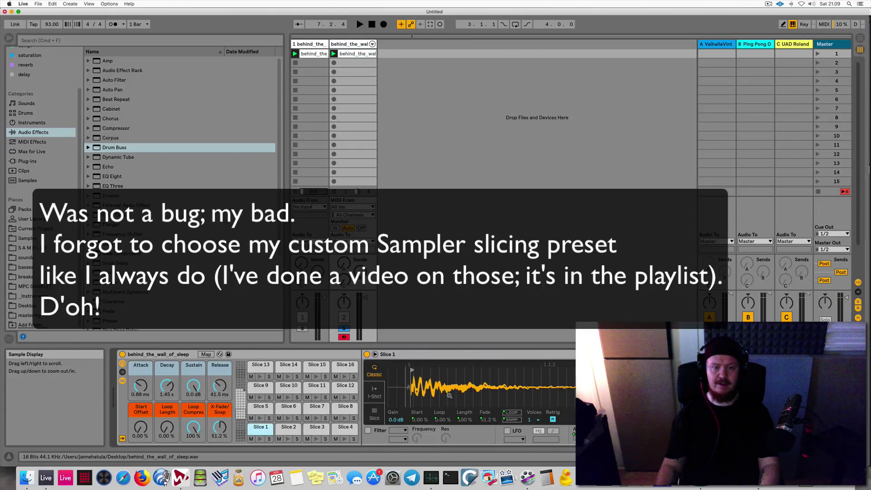
right_click(461, 365)
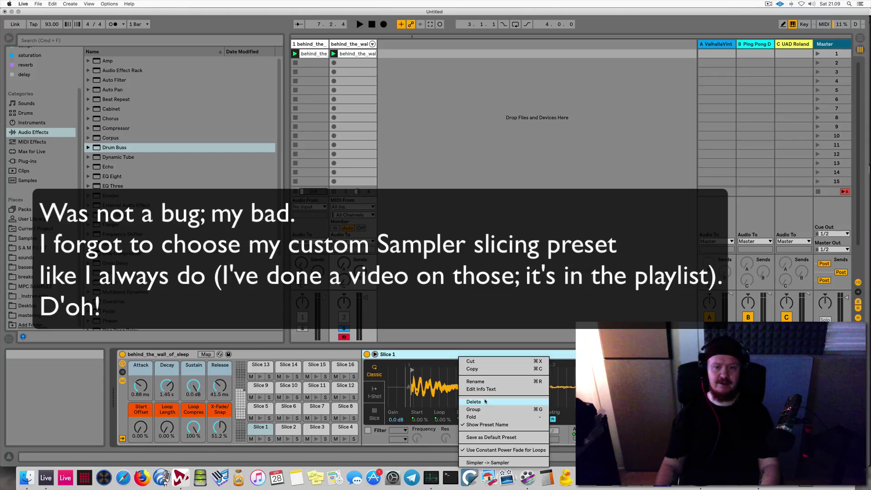
left_click(498, 461)
Enable a sustain loop over the tail of Slice 1, adjust its start and end, and compare playback with the loop off
left_click_drag(376, 386, 506, 387)
left_click_drag(398, 382, 367, 388)
left_click(545, 425)
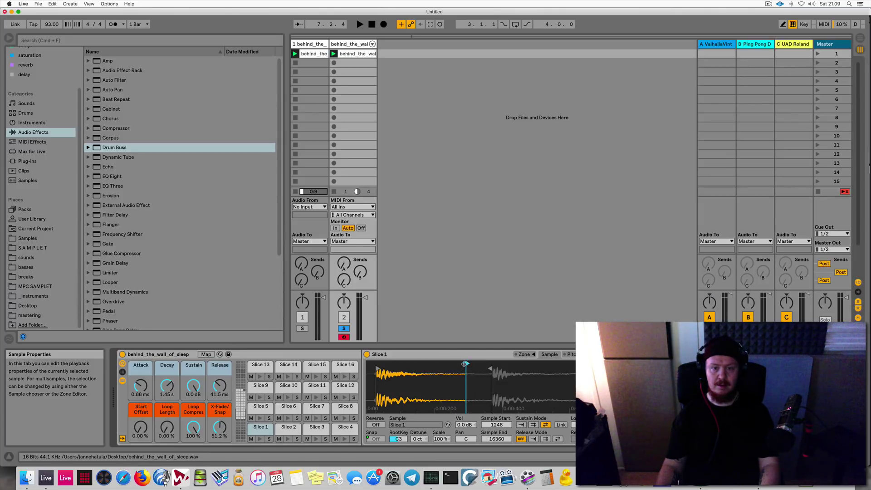
mouse_move(466, 365)
left_mouse_down()
mouse_move(519, 364)
mouse_move(509, 376)
mouse_move(439, 376)
left_mouse_up()
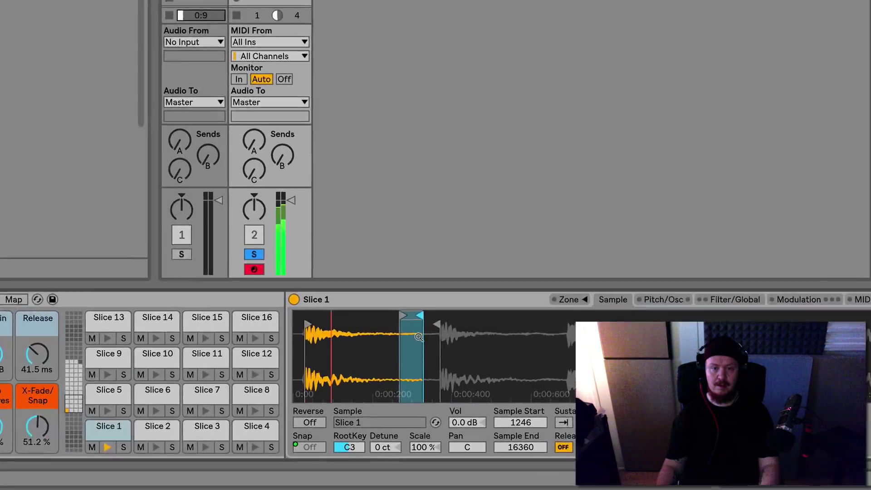
left_click_drag(419, 315, 436, 316)
left_click_drag(424, 268, 336, 271)
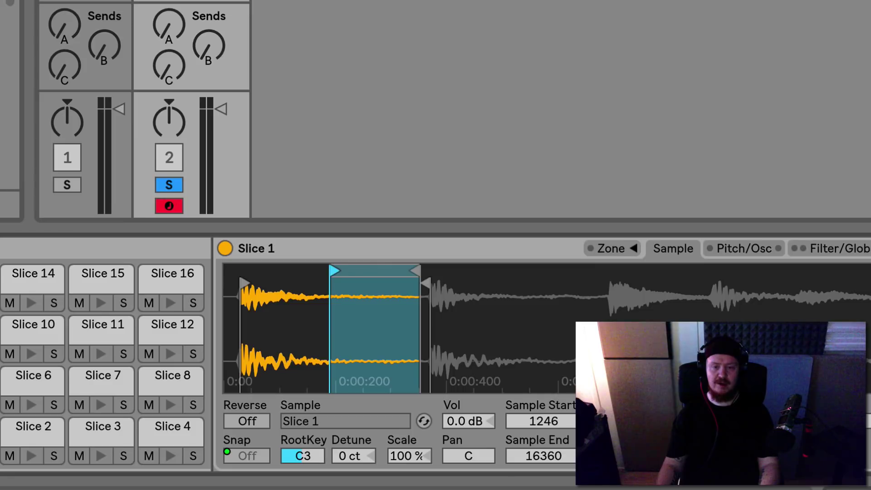
left_click(603, 421)
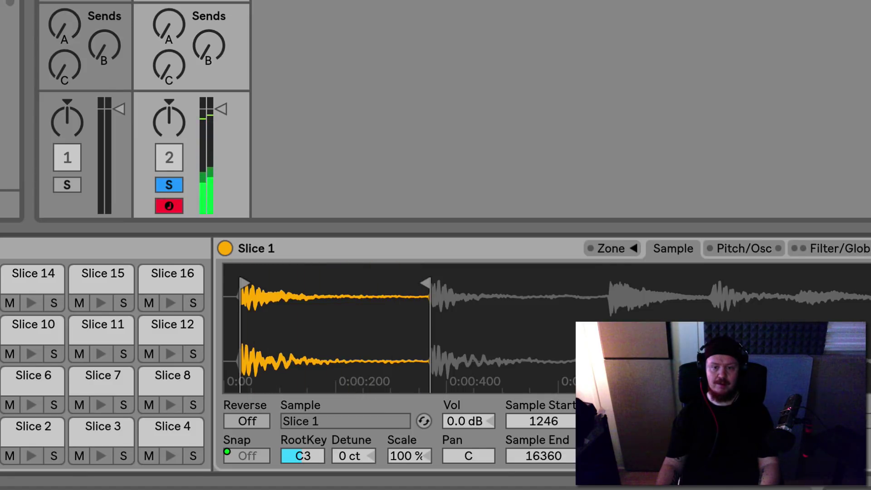
left_click(629, 421)
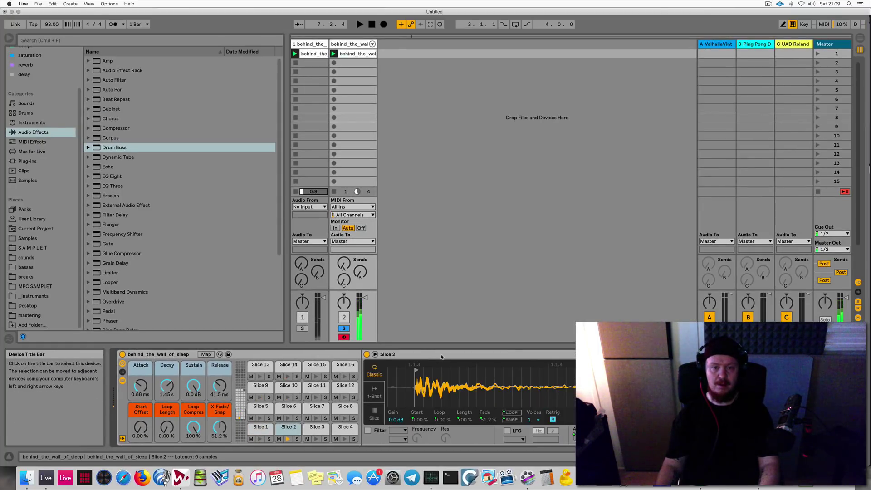
Convert the Slice 2 Simpler to a Sampler and adjust its sustain loop over the sample's tail
right_click(441, 357)
left_click(472, 464)
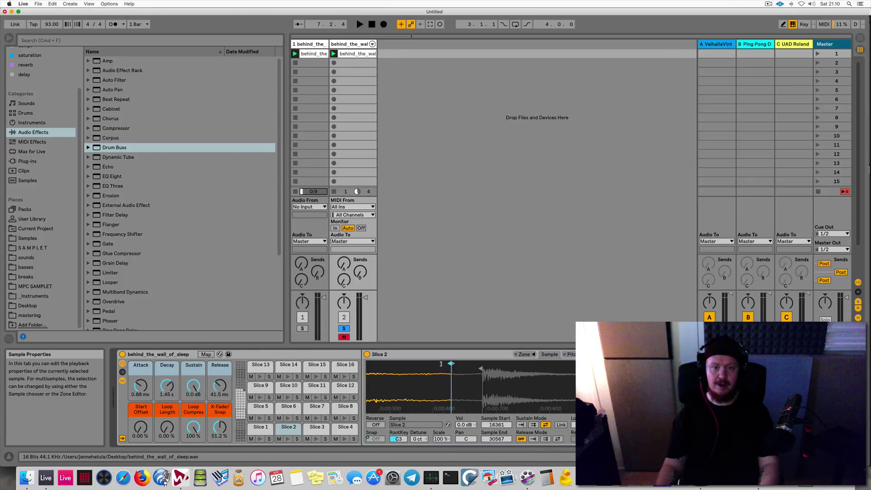
mouse_move(455, 364)
left_mouse_down()
mouse_move(467, 364)
mouse_move(436, 363)
left_mouse_up()
mouse_move(415, 391)
left_mouse_down()
mouse_move(460, 373)
mouse_move(437, 365)
left_mouse_up()
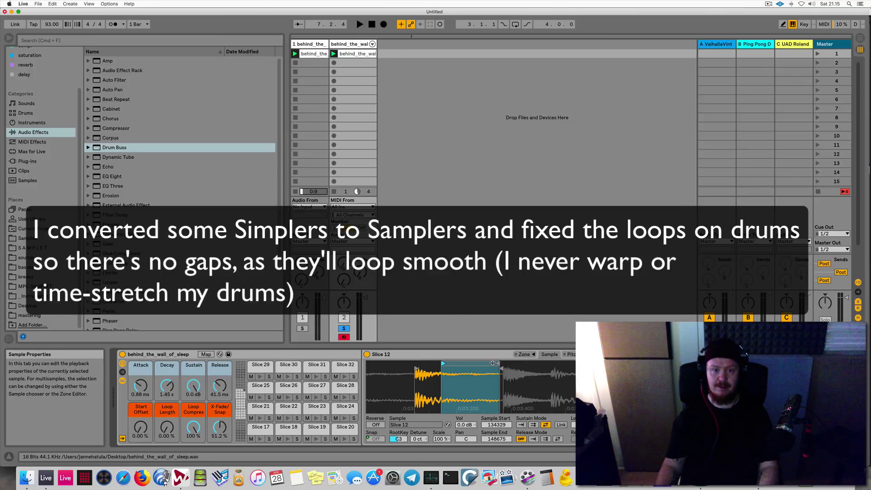
Reopen the sliced break's MIDI clip and play the looped pattern
double_click(359, 54)
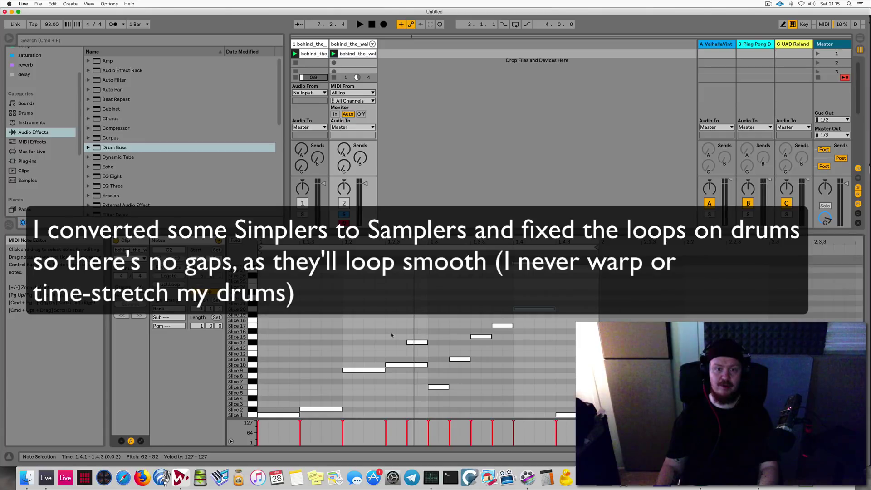
left_click(392, 335)
key("space")
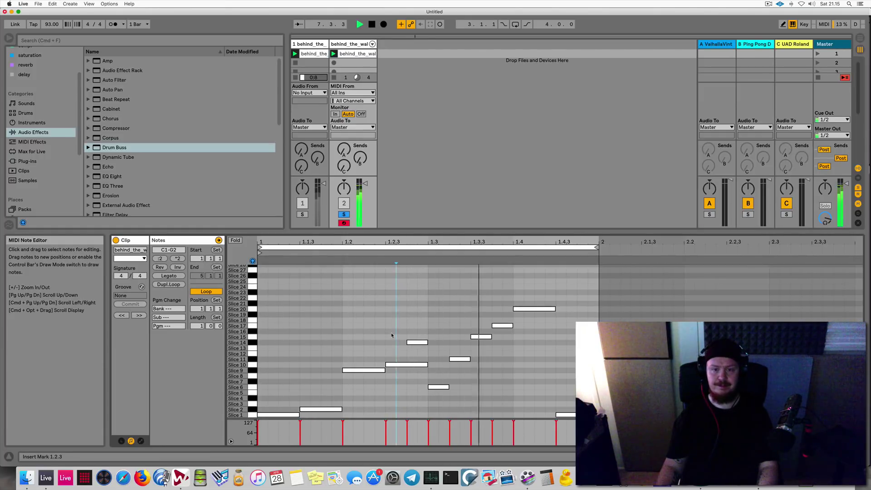
Shift all notes two beats later and copy the Slice 6 to Slice 20 notes past bar 2 to the clip's start
key("super+a")
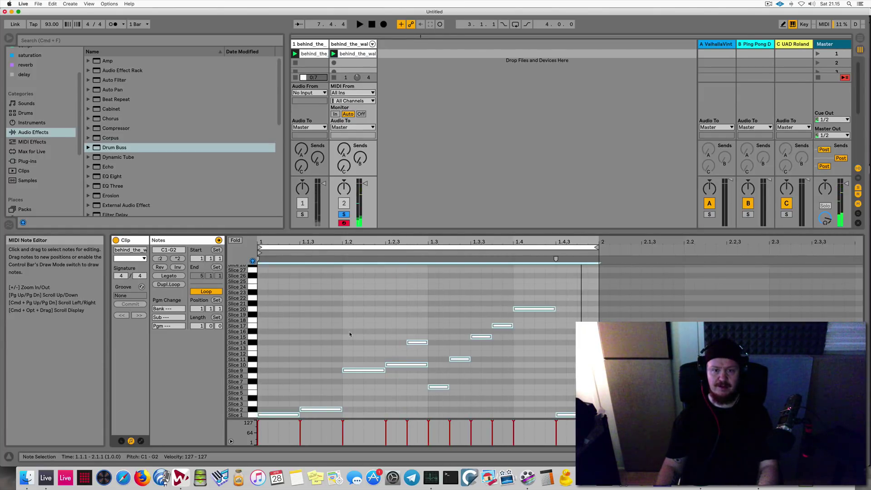
key("Right")
key("Right")
key("Right")
key("Right")
key("Right")
key("Right")
key("Right")
key("Right")
key("Right")
key("Right")
key("Right")
key("Right")
key("Right")
key("Right")
key("Right")
key("Right")
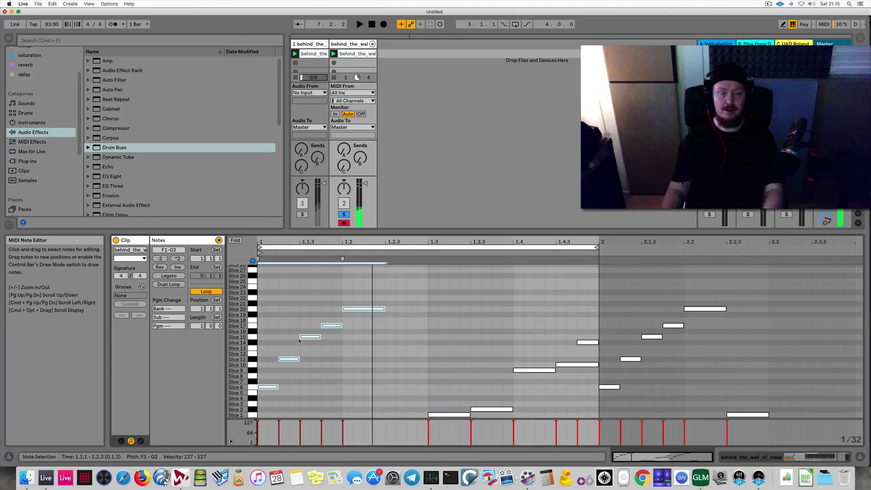
Nudge the Slice 11 note at 1.1.2 slightly later, off the grid
left_click(299, 340)
left_click(292, 359)
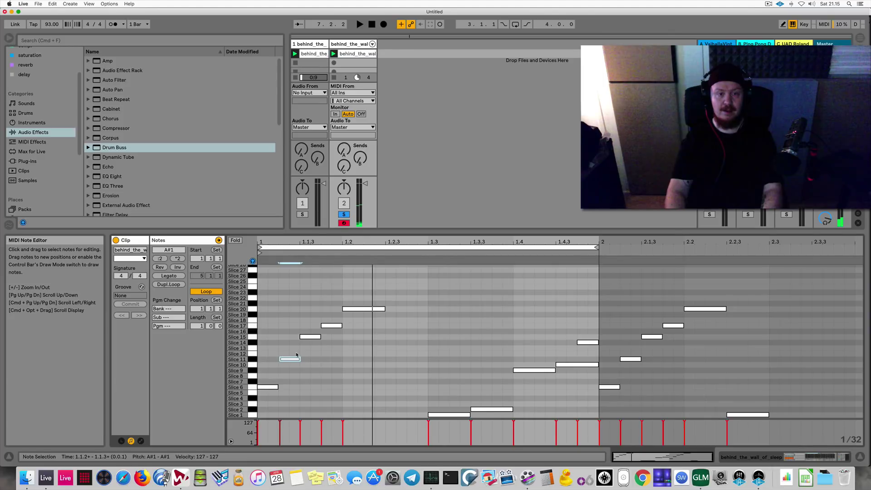
key("alt+Right")
key("alt+Right")
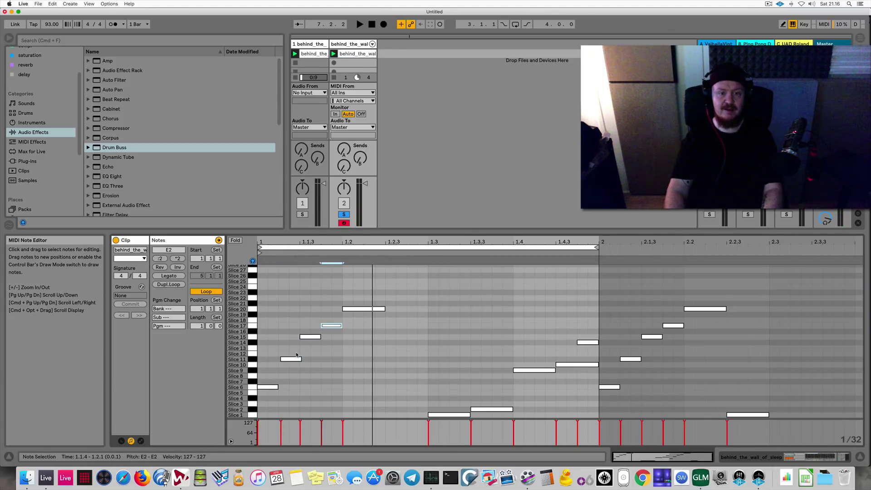
Nudge the Slice 17 note at 1.1.4 slightly later, off the grid, and play the pattern
key("alt+Up")
key("alt+Left")
key("alt+Left")
key("alt+Left")
key("alt+Left")
key("alt+Left")
key("alt+Left")
key("alt+Left")
key("alt+Left")
key("alt+Left")
key("alt+Left")
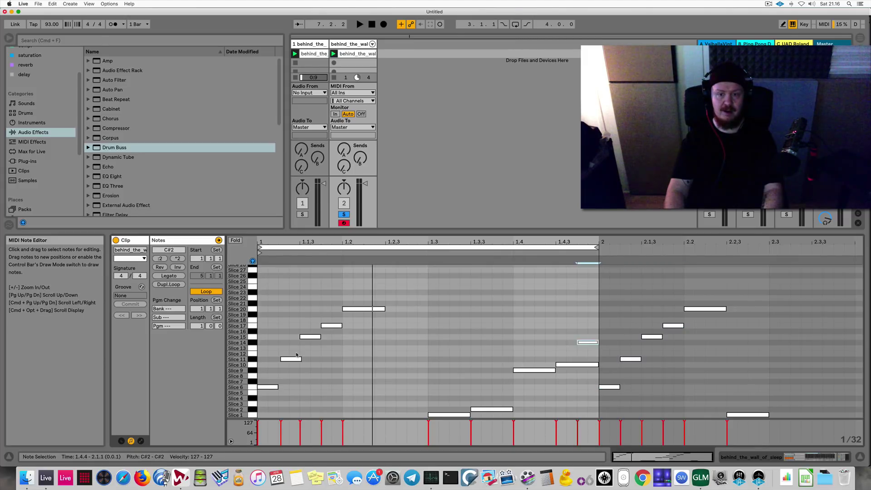
key("super+Right")
key("super+Right")
key("super+Right")
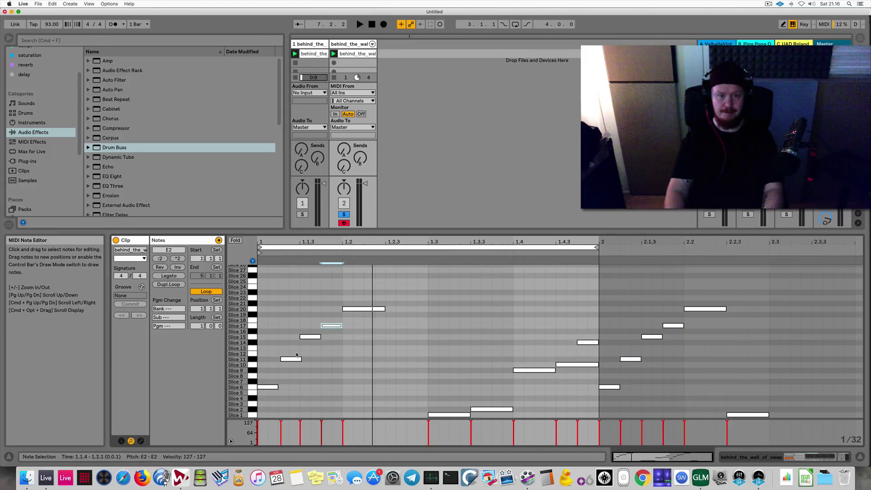
key("space")
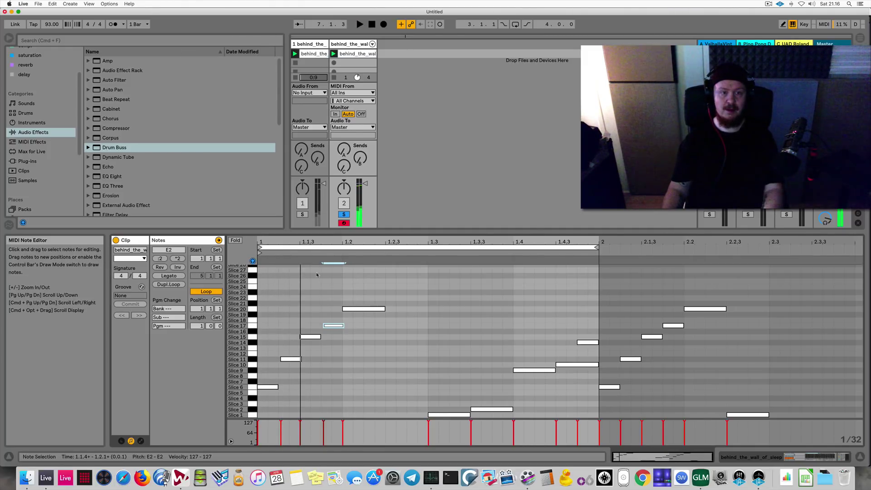
Apply Legato to all notes in the clip and play the pattern
key("space")
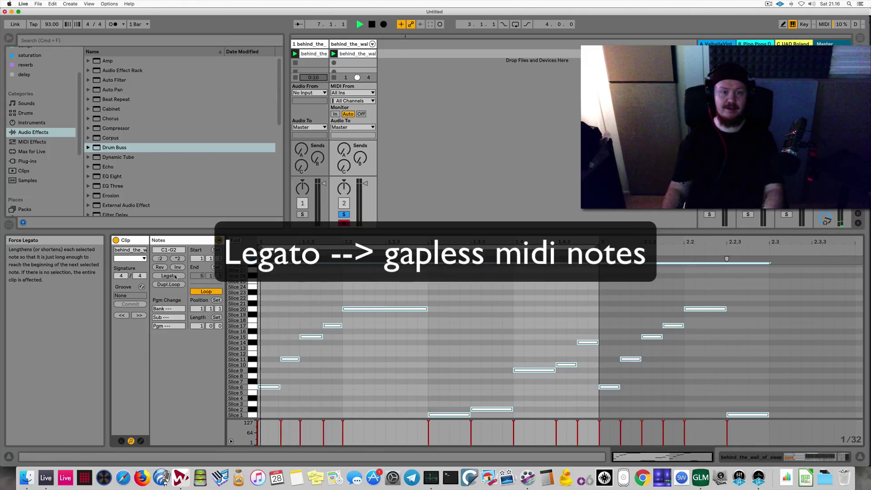
key("super+a")
left_click(169, 276)
key("space")
Nudge the Slice 11 and Slice 17 notes in the first beat slightly later, off the grid
left_click(290, 359)
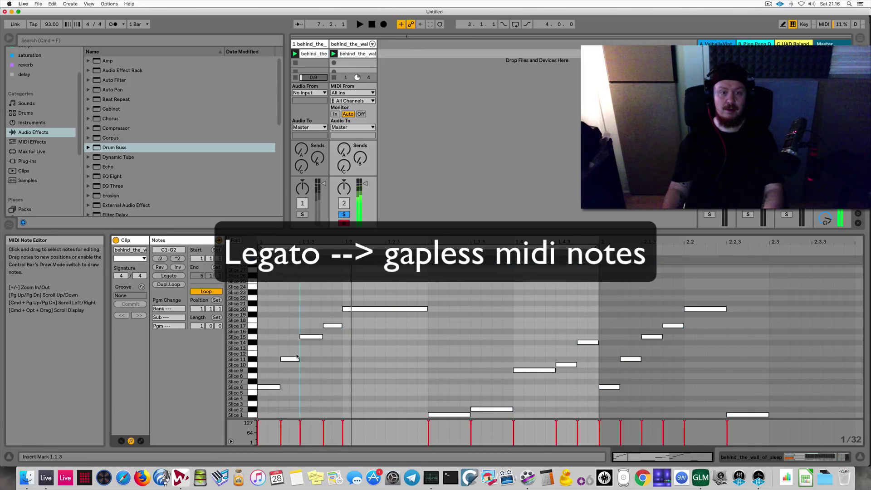
key("alt+Right")
key("alt+Right")
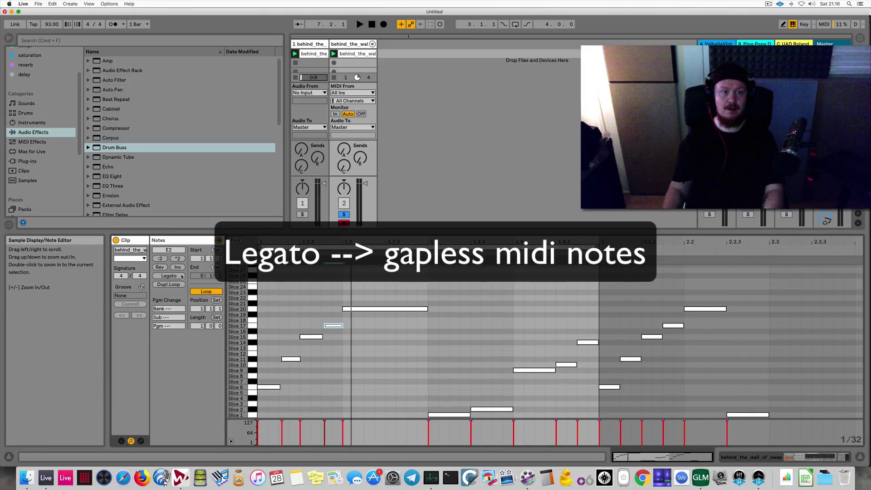
Put Slice 4 at 1.1.4, add Slice 15 at 1.2.3 and a slightly late Slice 17 at 1.2.4, and play the pattern
key("space")
key("space")
key("space")
key("space")
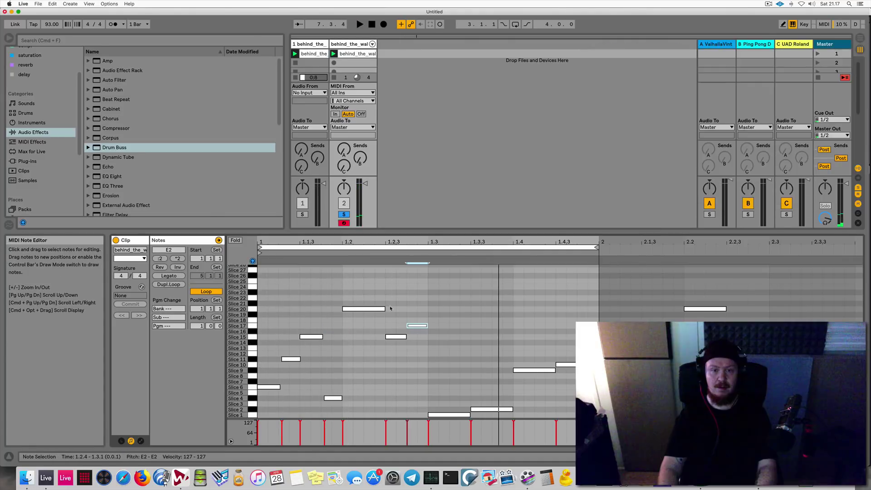
key("space")
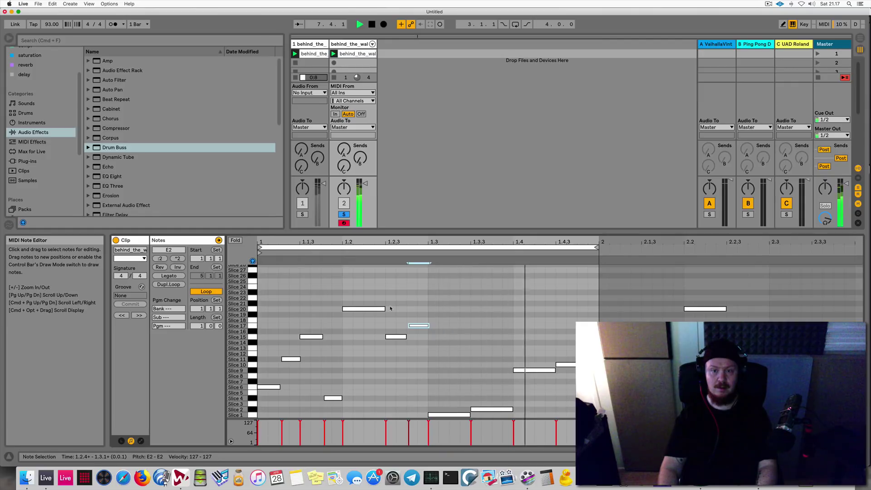
left_click(375, 301)
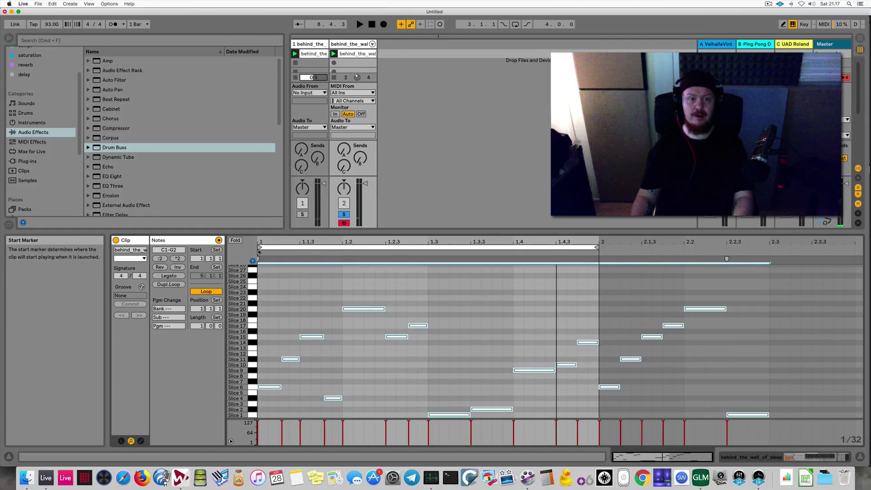
Move the clip's start marker to 1.3 and play the pattern from there
left_click_drag(259, 253, 430, 275)
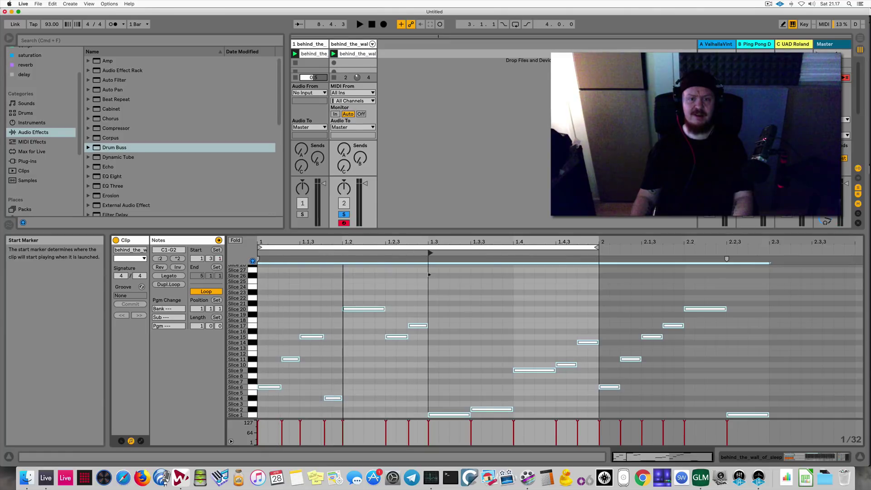
left_click(446, 288)
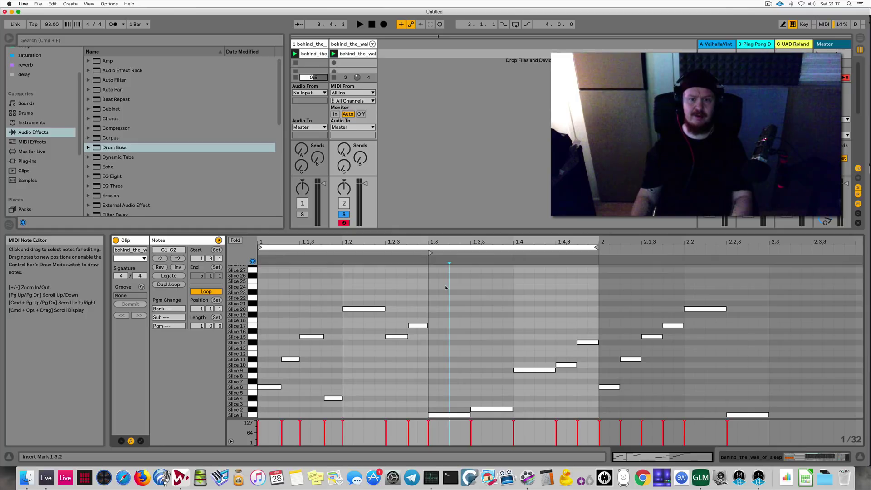
key("space")
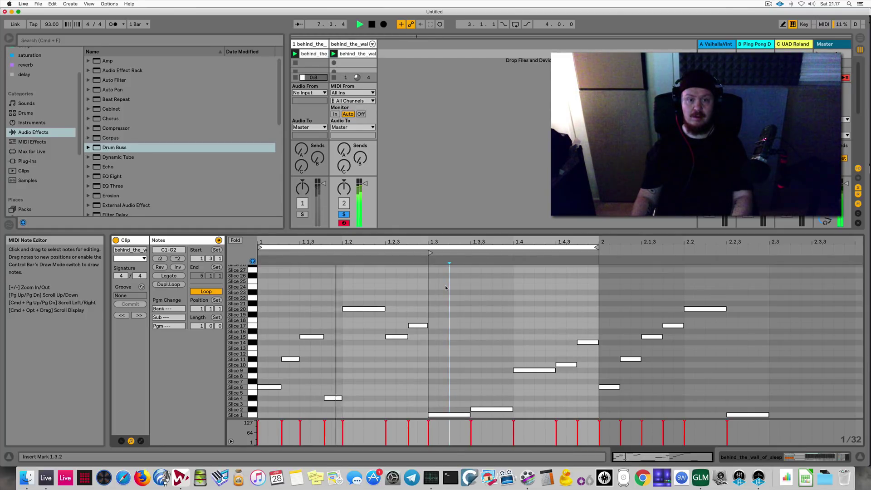
key("space")
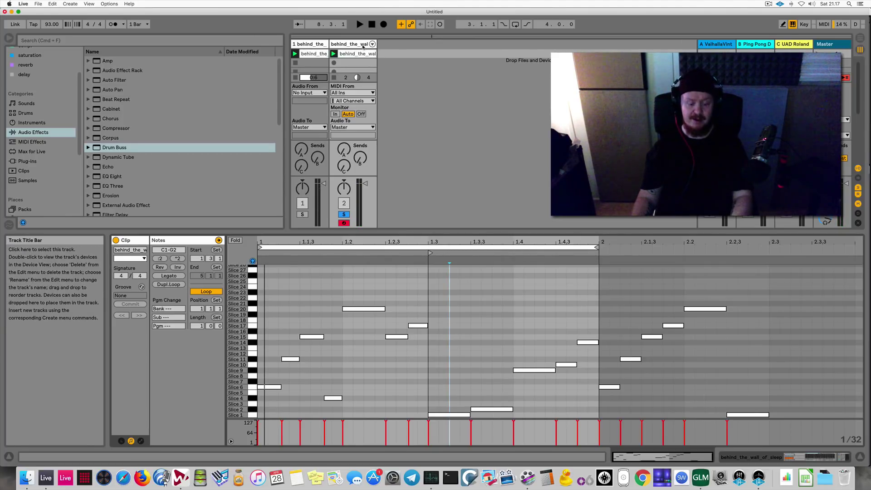
Search for "dope" within the MPC SAMPLET folder and expand its _MPC main subfolder
key("super+f")
type("dope")
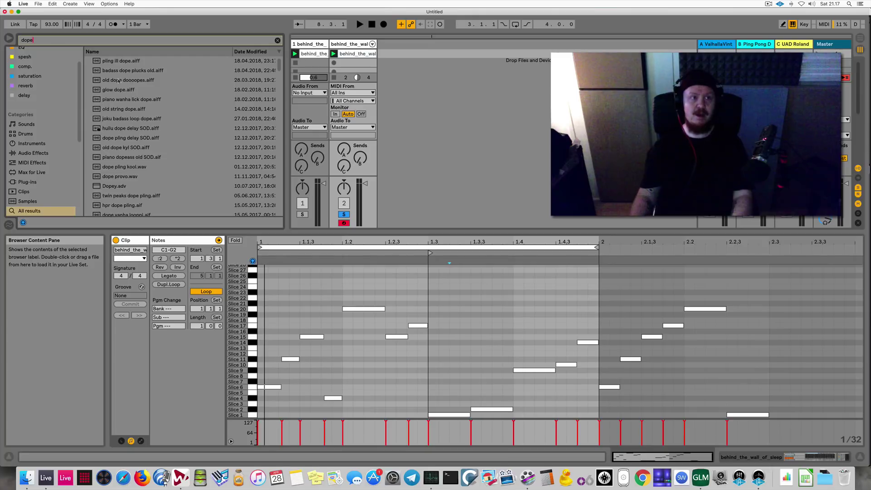
scroll(52, 123, "down", 5)
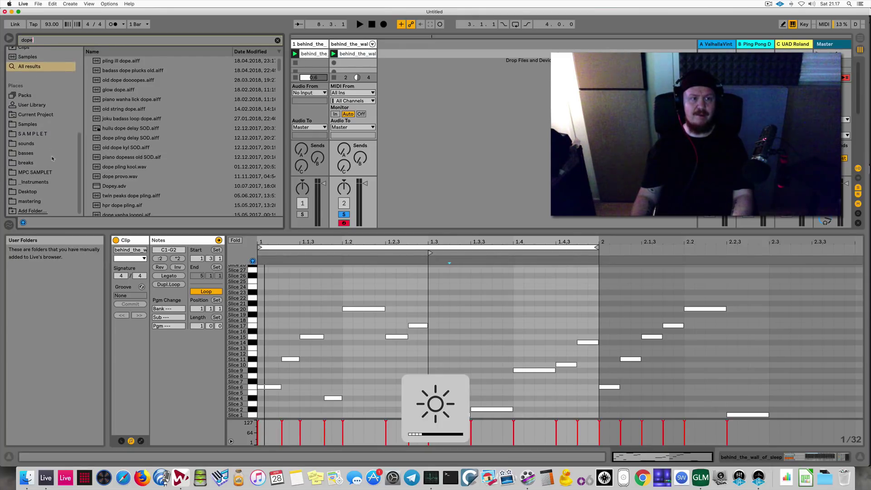
left_click(48, 172)
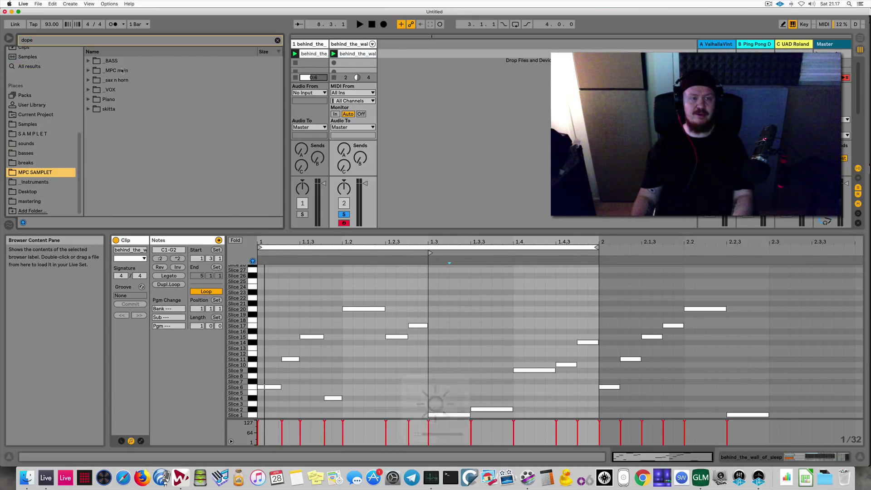
left_click(89, 70)
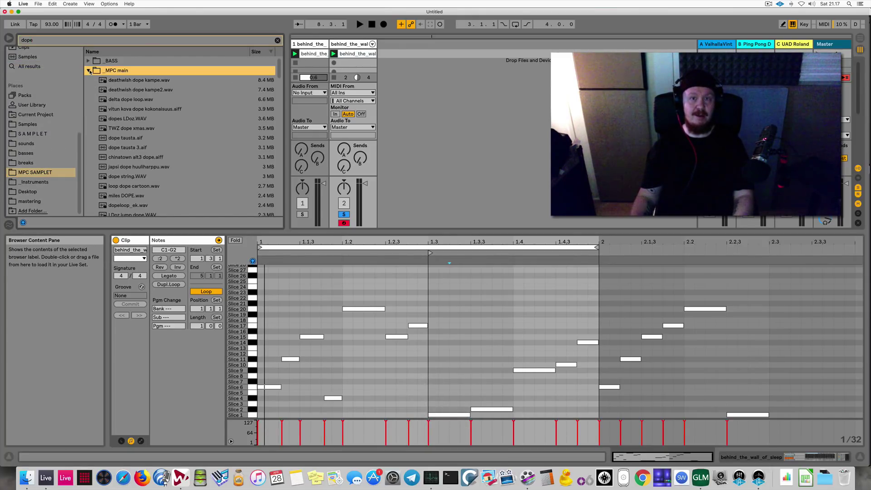
Preview the sample "vitun kova dope kokonaisuus.aiff" on its own
left_click(146, 94)
left_click(139, 64)
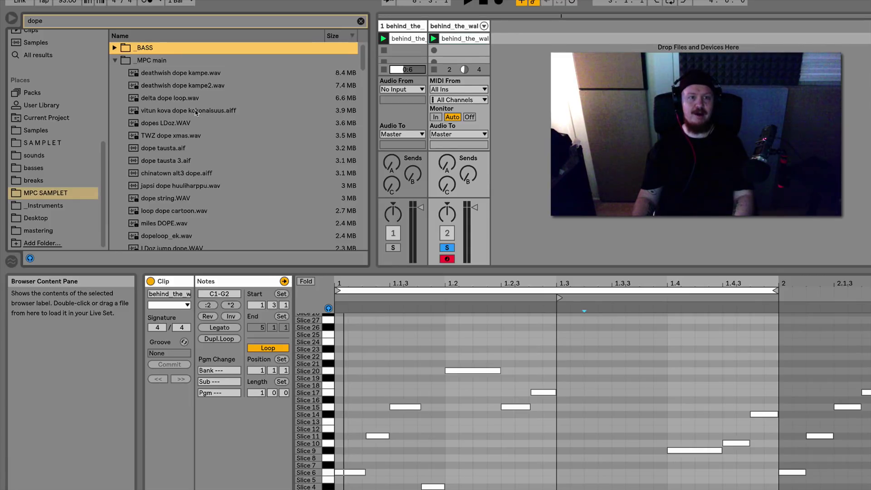
left_click(196, 111)
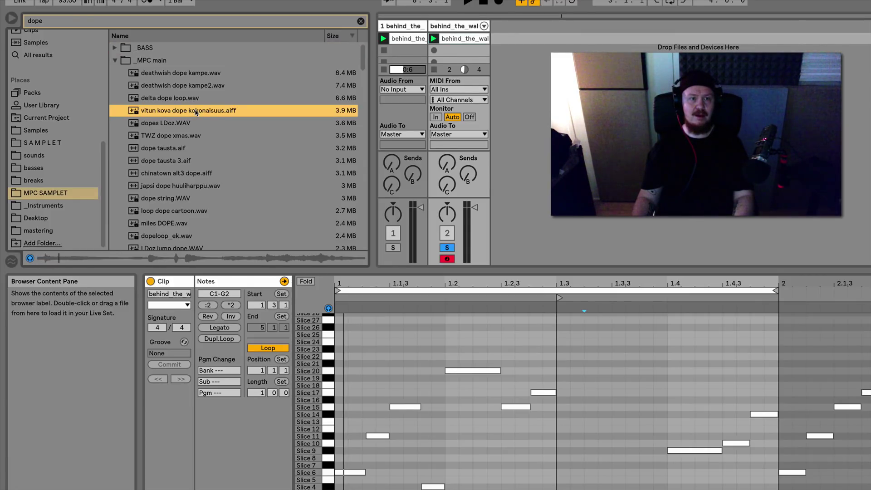
left_click(181, 60)
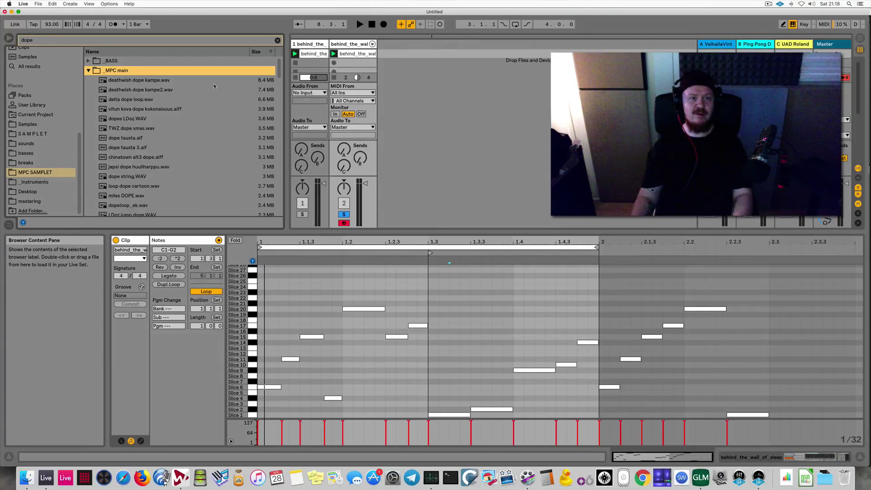
Preview the samples from "deathwish dope kampe.wav" to "vitun kova dope kokonaisuus.aiff" in sequence over the drum beat
key("Down")
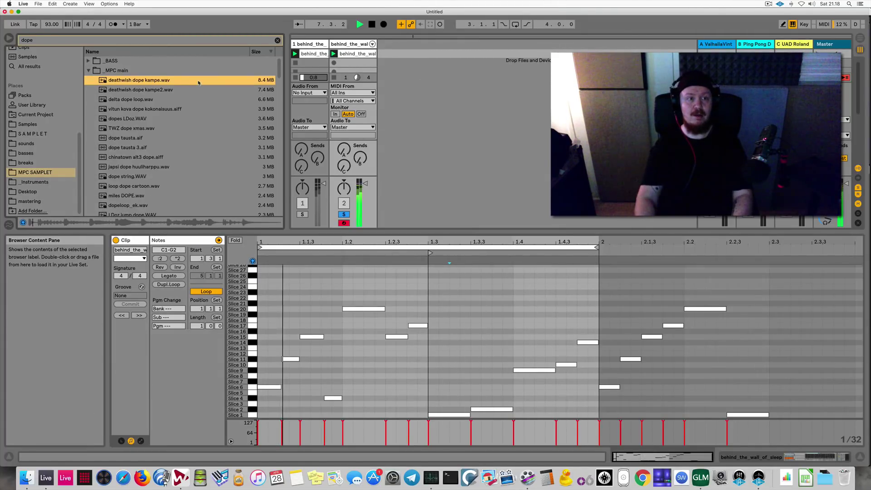
key("Down")
key("Down")
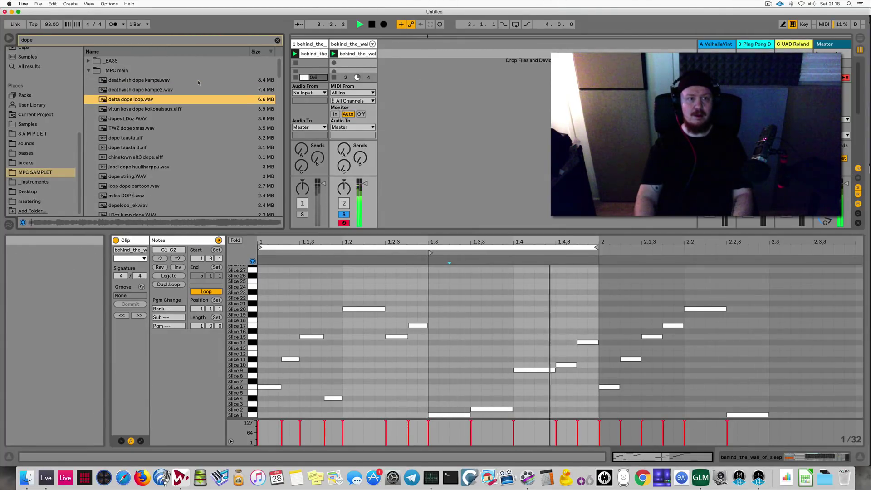
key("Down")
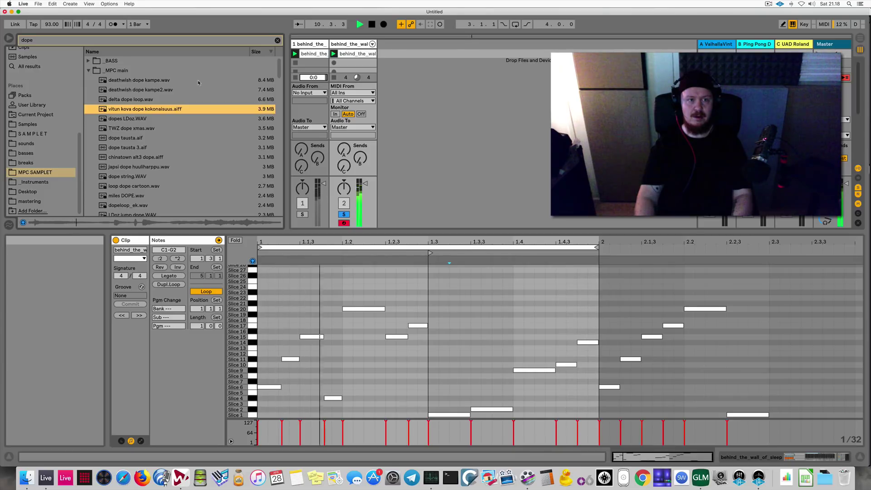
key("space")
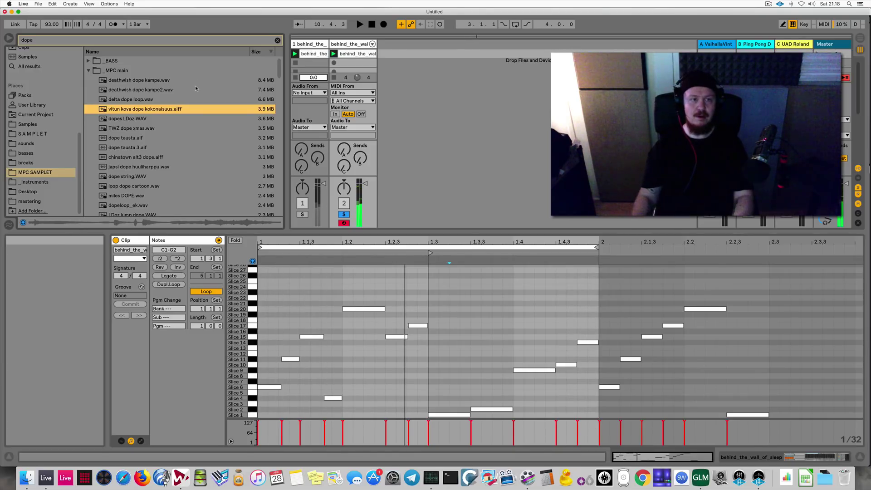
Reveal "vitun kova dope kokonaisuus.aiff" in Finder and open it in TwistedWave
right_click(162, 109)
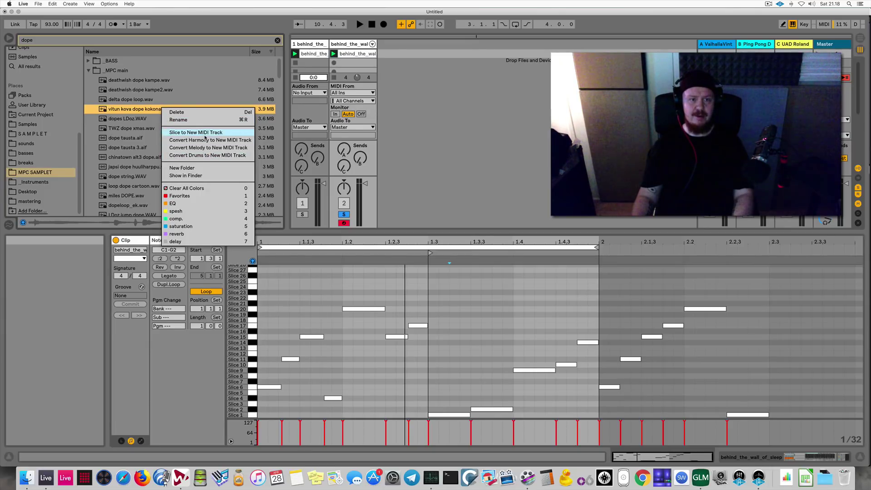
left_click(191, 176)
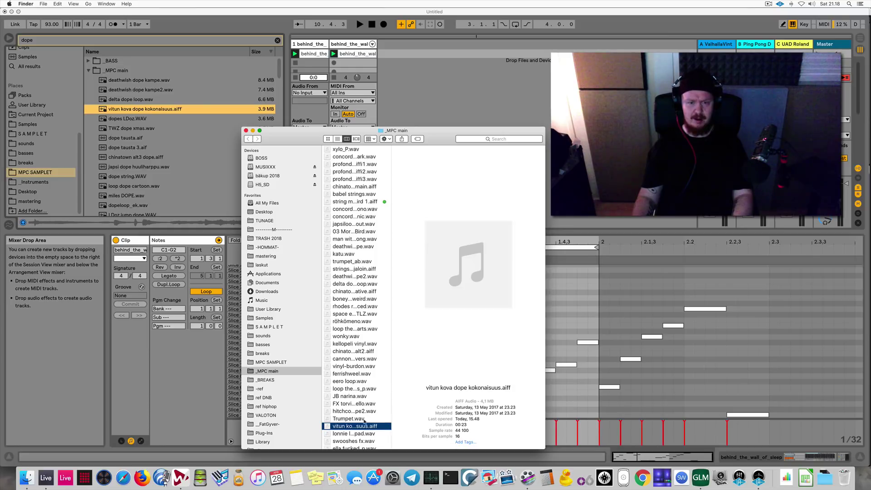
double_click(363, 426)
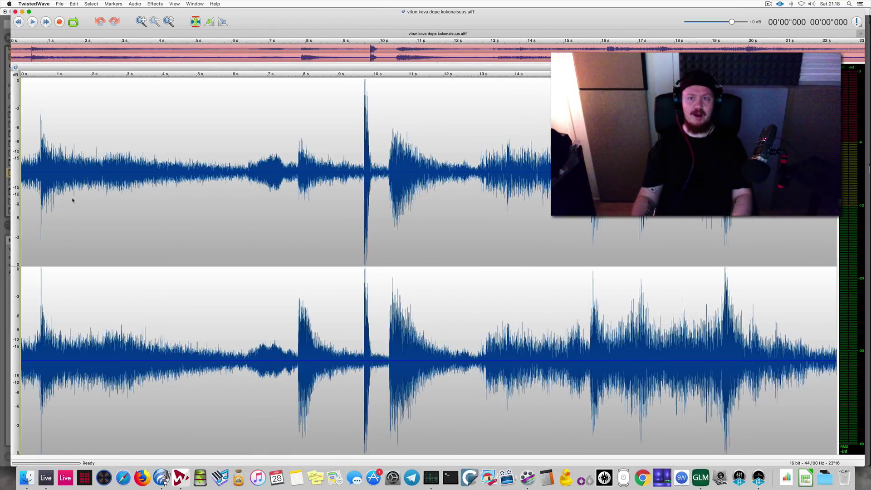
Switch back to Ableton Live, play the beat and set the sliced break track's Drum Buss Drive to 34%
key("super+Tab")
key("super+Tab")
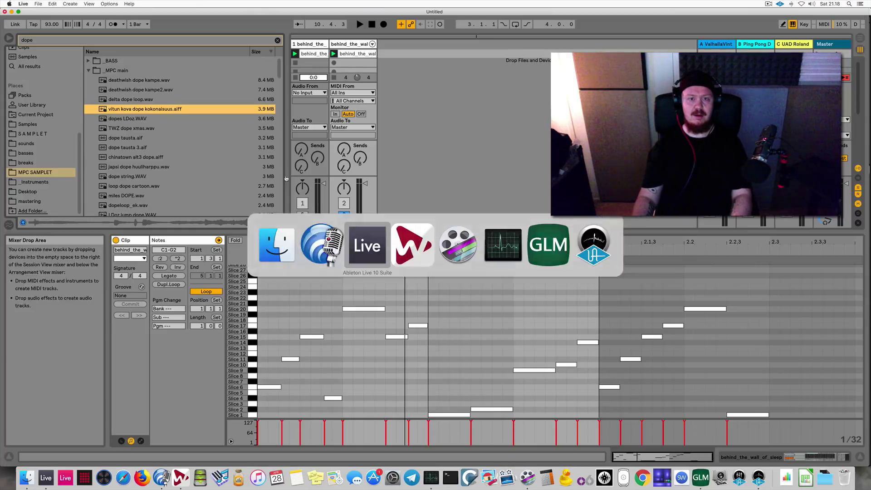
key("space")
key("super+Tab")
key("super+Tab")
key("space")
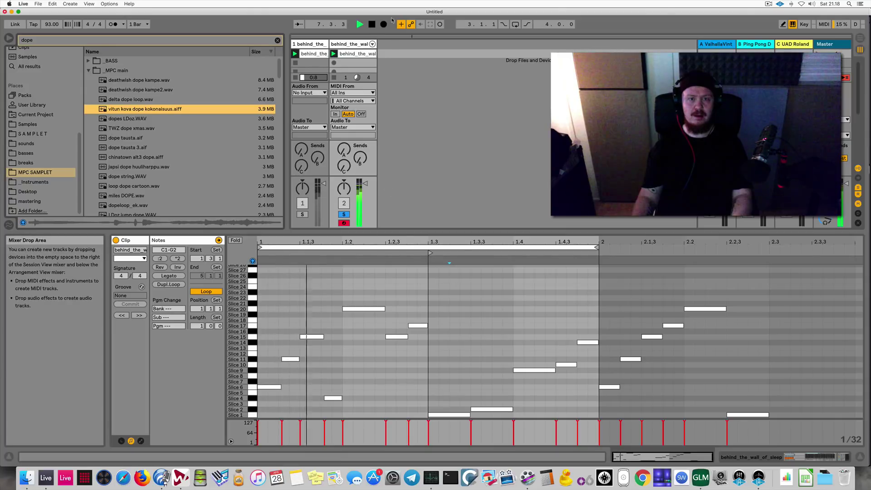
double_click(355, 44)
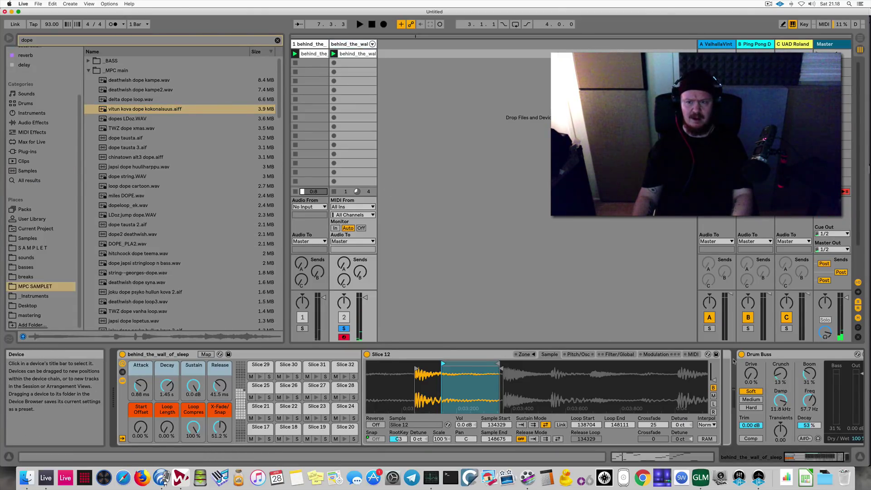
scroll(590, 391, "right", 3)
key("space")
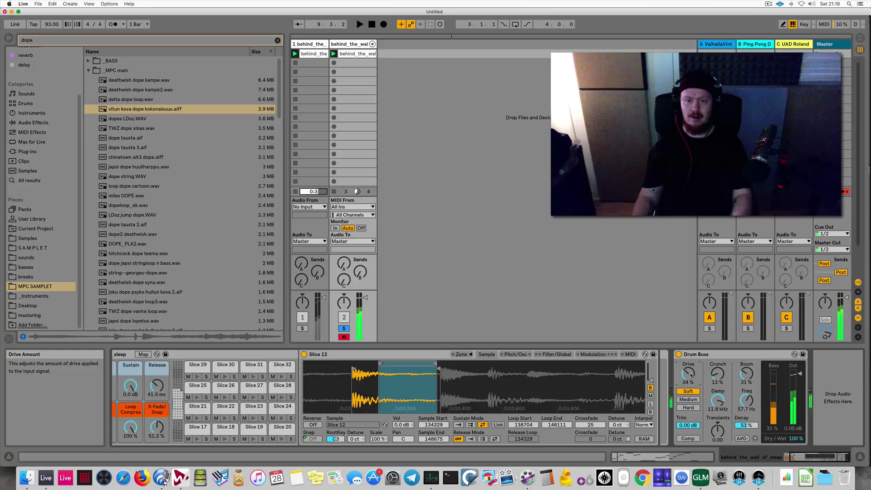
Switch to TwistedWave and play the sample while the drum beat keeps running
key("super+Tab")
key("super+Tab")
key("super+Tab")
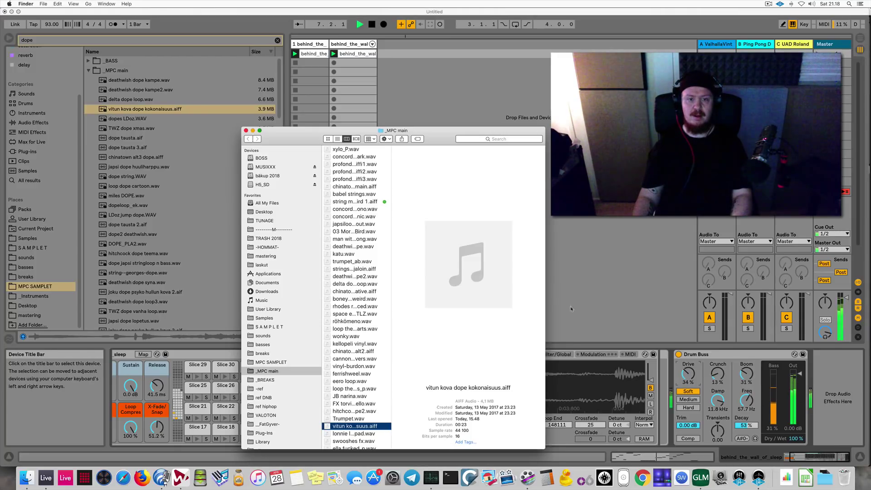
key("super+Tab")
key("super+Tab")
key("super+Tab")
key("space")
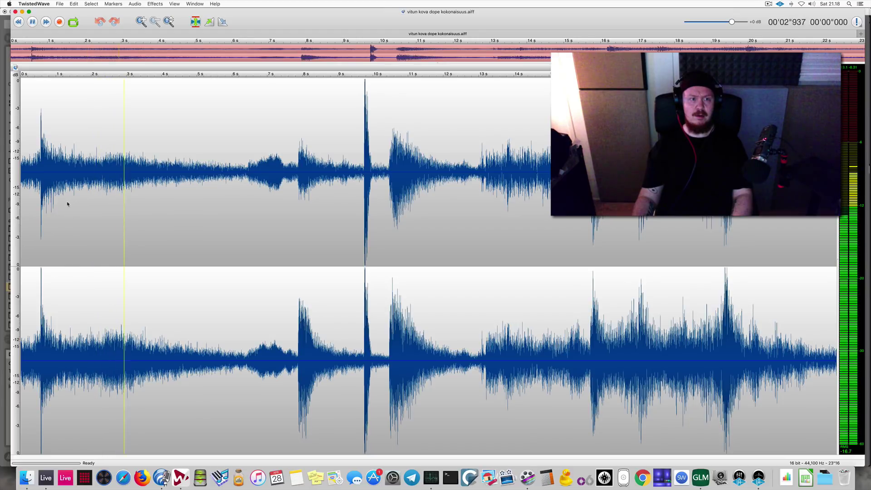
Audition the sample from its first hit and from the section around 16 seconds over the drum beat
left_click(41, 213)
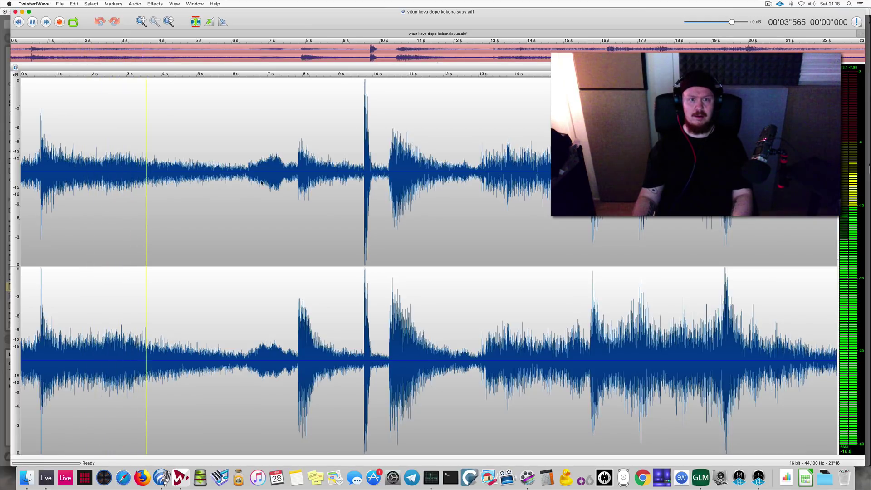
left_click(501, 220)
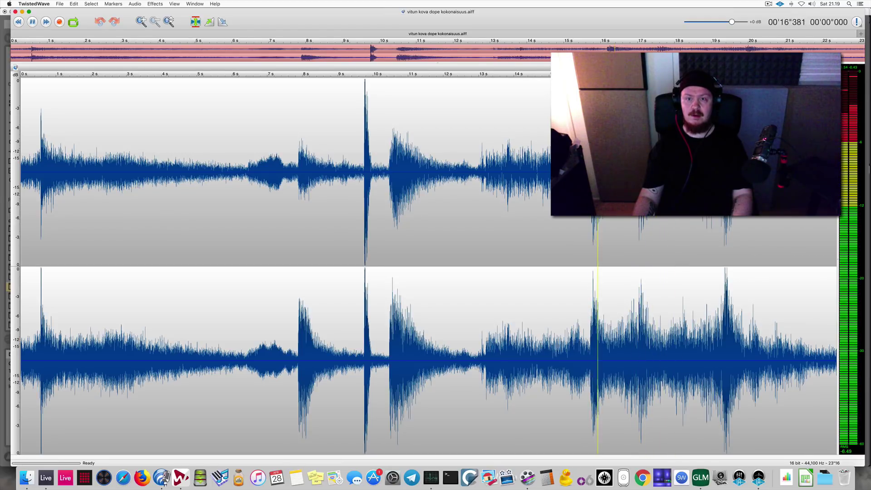
key("space")
key("space")
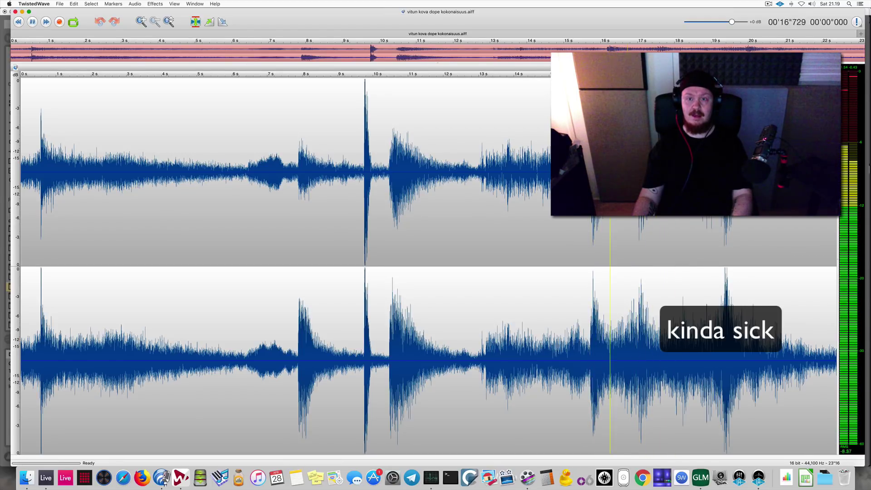
key("super+a")
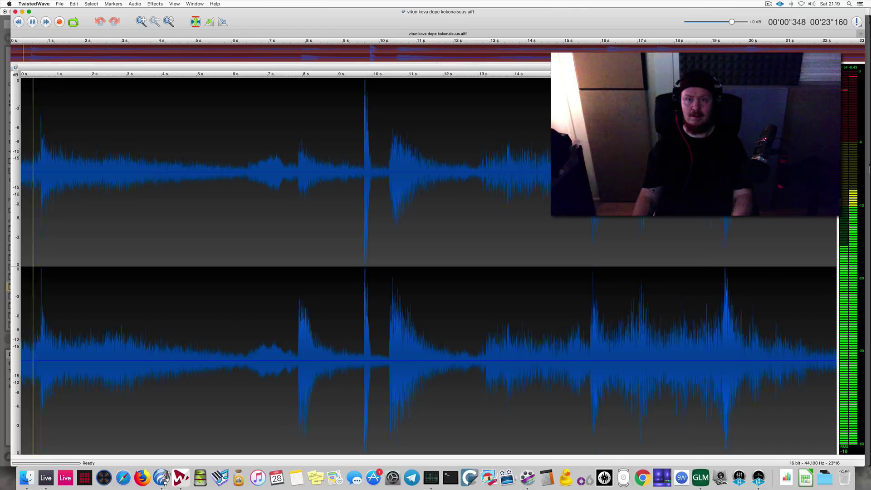
key("super+z")
key("space")
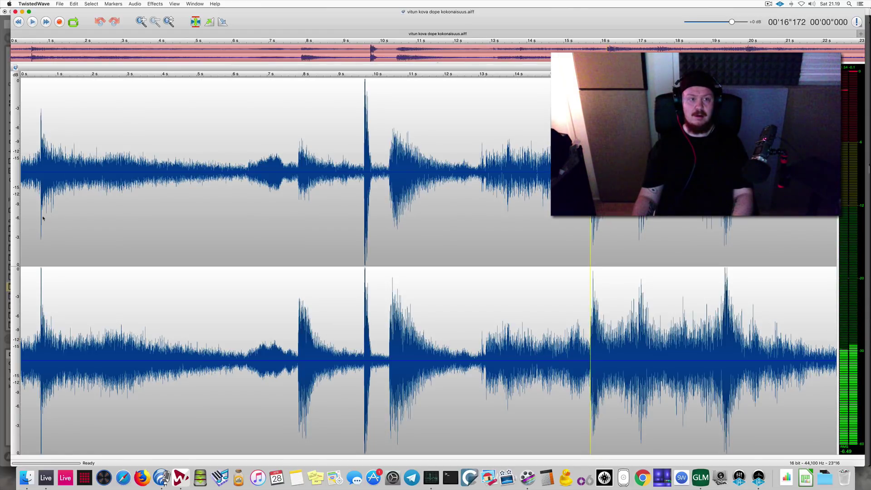
Replay the sample from around 16 seconds over the beat and mark the passage of about 3 seconds starting there
key("super+Tab")
key("super+Tab")
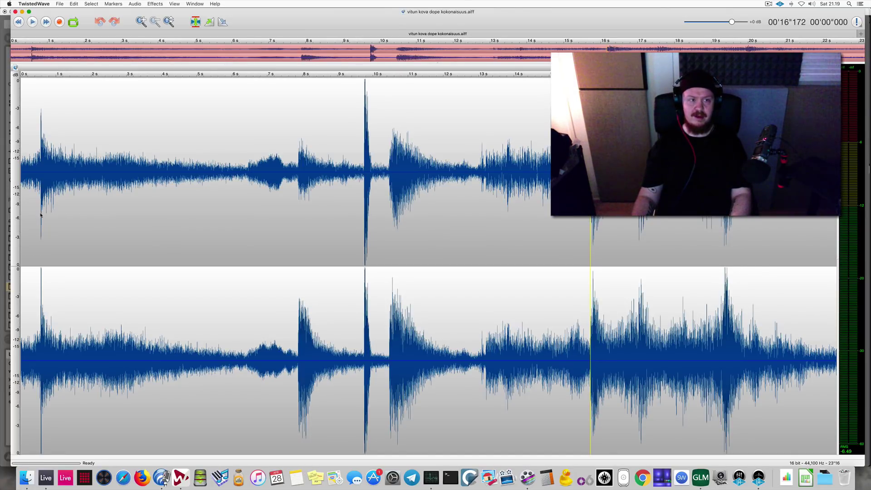
key("space")
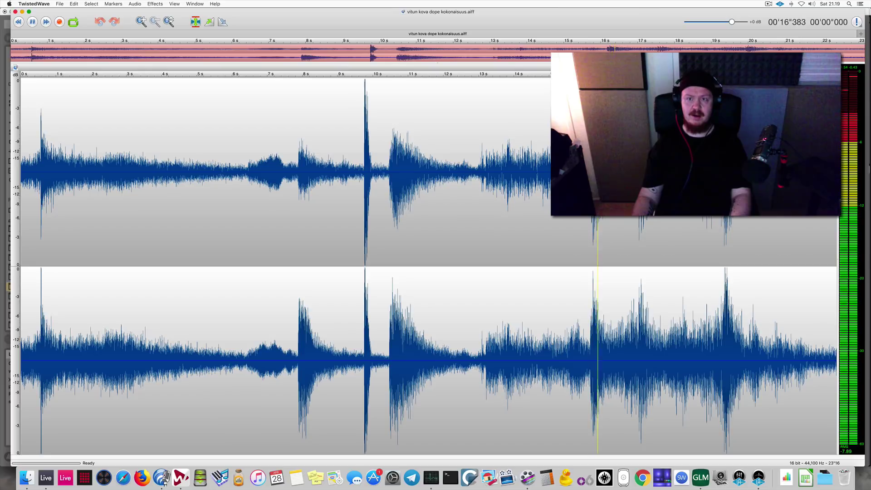
key("space")
left_click_drag(590, 336, 695, 336)
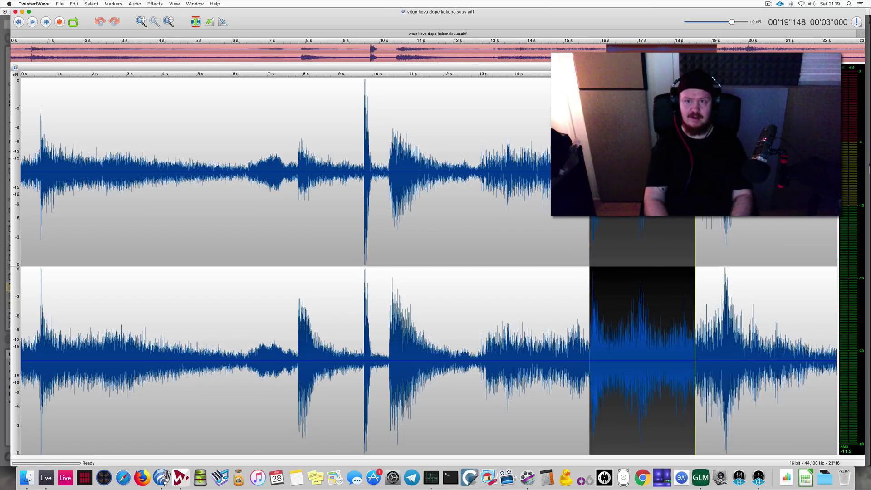
Select the sample's opening phrase from the first hit, about 5.7 seconds long, and play it
key("super+shift+n")
key("super+grave")
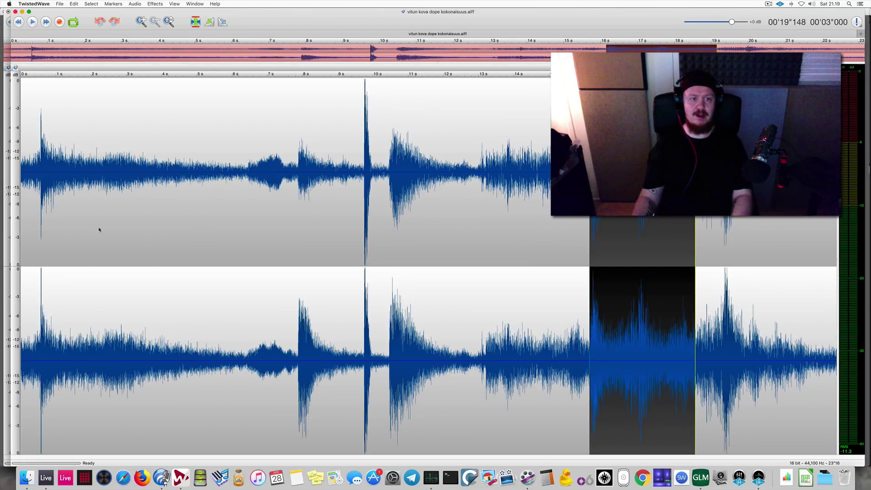
left_click_drag(41, 208, 238, 177)
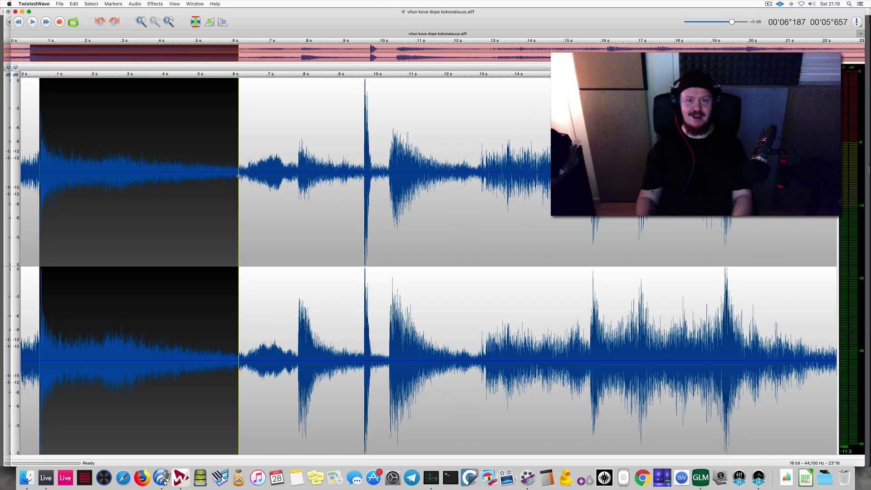
key("space")
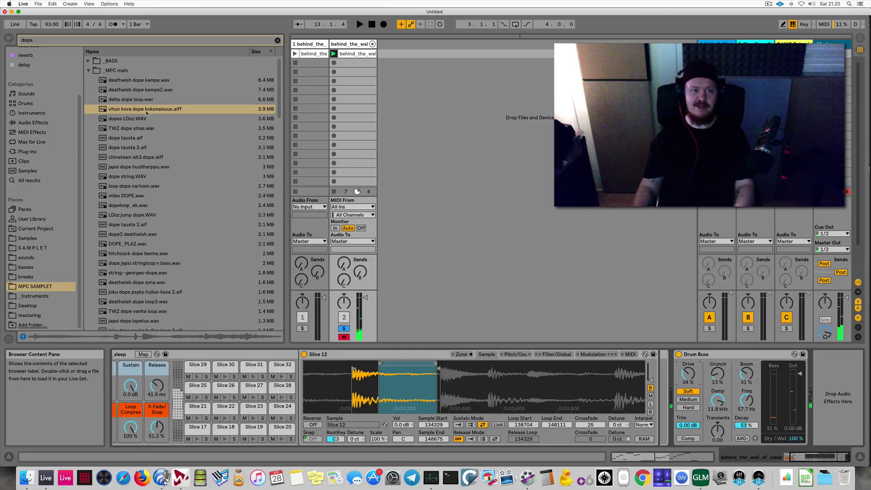
In Ableton Live, load "vitun kova dope kokonaisuus.aiff" as a clip on a new audio track, open the clip and solo the track
left_click(166, 109)
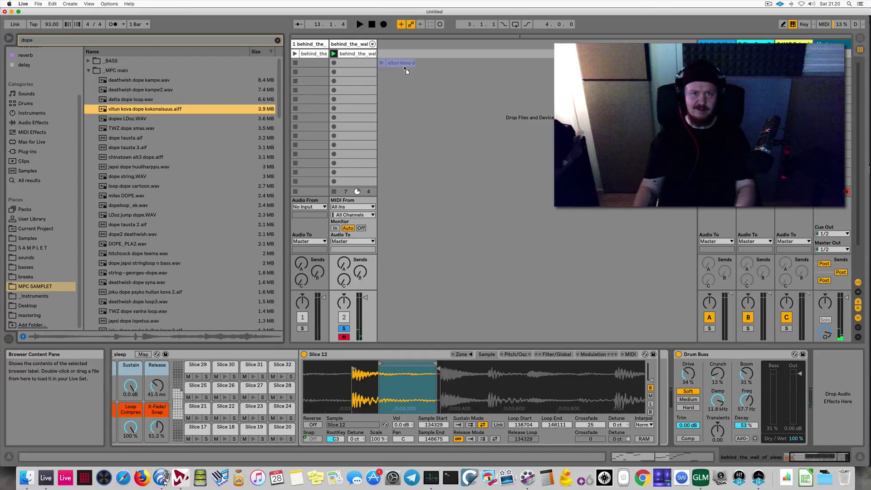
left_click_drag(403, 55, 403, 55)
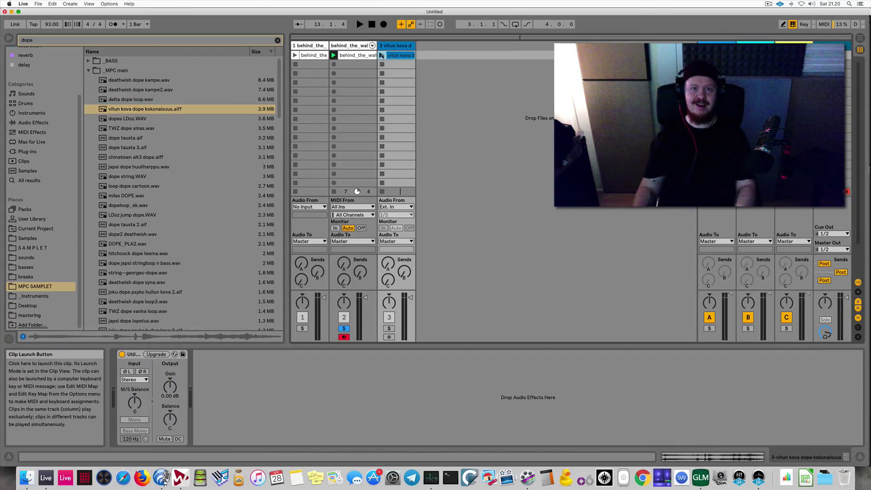
double_click(410, 56)
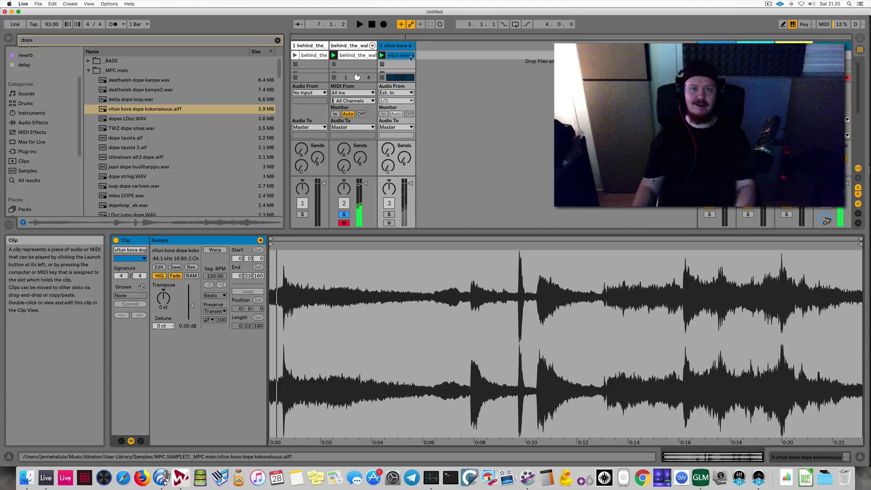
left_click(390, 214)
Turn on Warp for the melodic clip, align its first hit to 1.1.1 with the warp marker, and play it with the drums
left_click(215, 250)
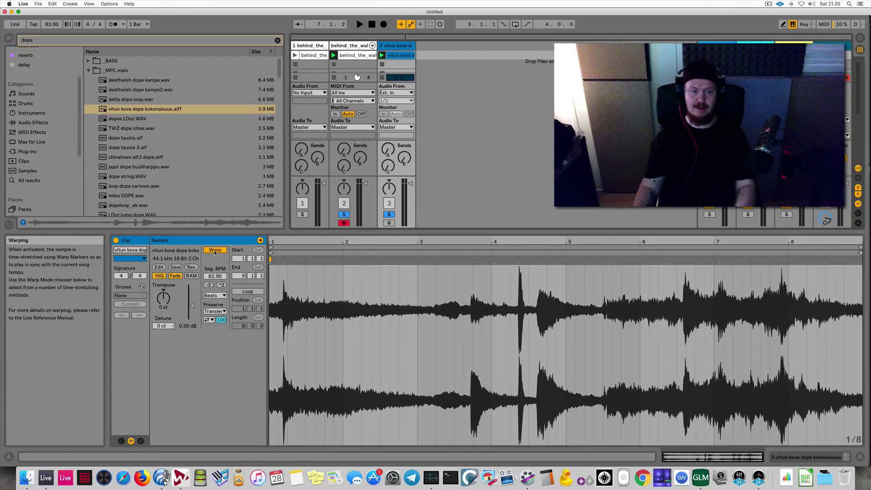
mouse_move(278, 243)
left_mouse_down()
mouse_move(280, 264)
mouse_move(293, 276)
mouse_move(236, 266)
mouse_move(276, 267)
mouse_move(254, 270)
mouse_move(269, 277)
mouse_move(242, 288)
mouse_move(342, 297)
left_mouse_up()
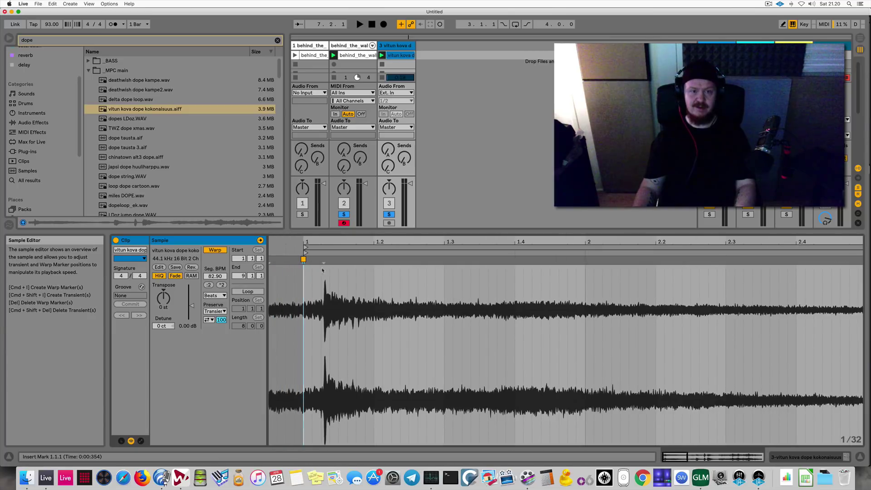
left_click_drag(303, 260, 256, 268)
key("space")
left_click_drag(358, 243, 359, 195)
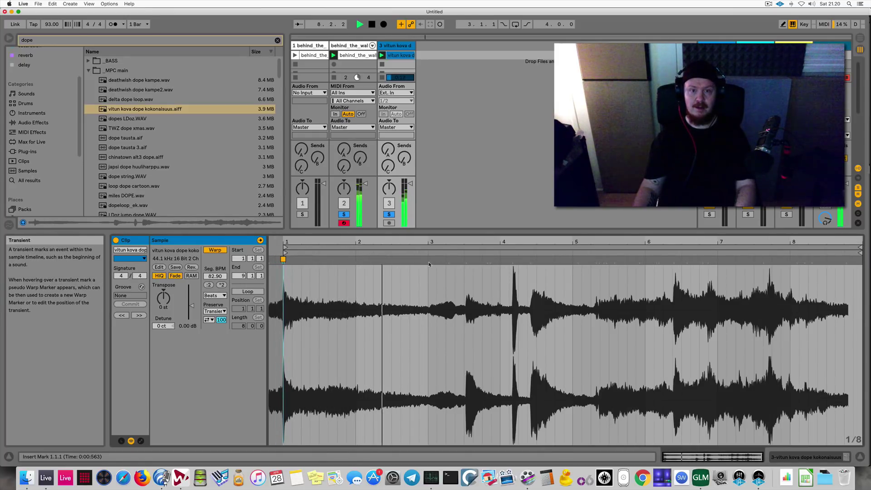
key("space")
Loop the clip's first two bars, from 1.1.1 to 3.1.1, and play the loop over the beat
left_click(428, 290)
left_click_drag(391, 289, 285, 300)
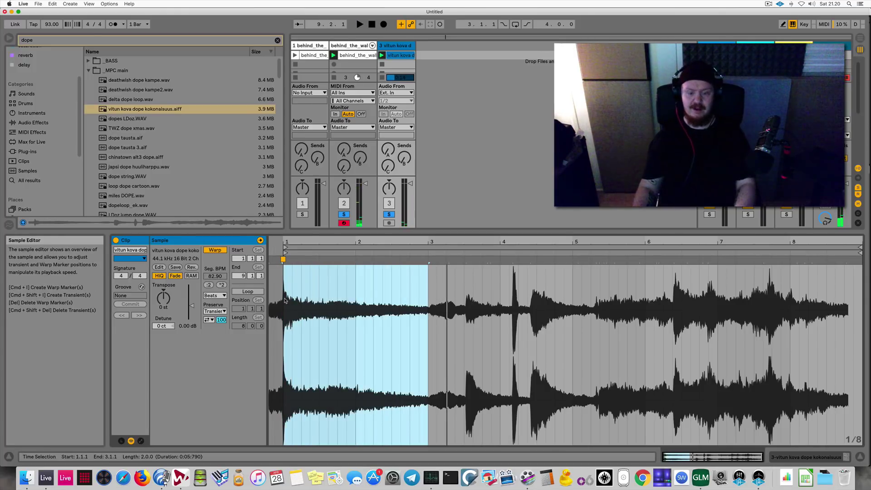
key("super+l")
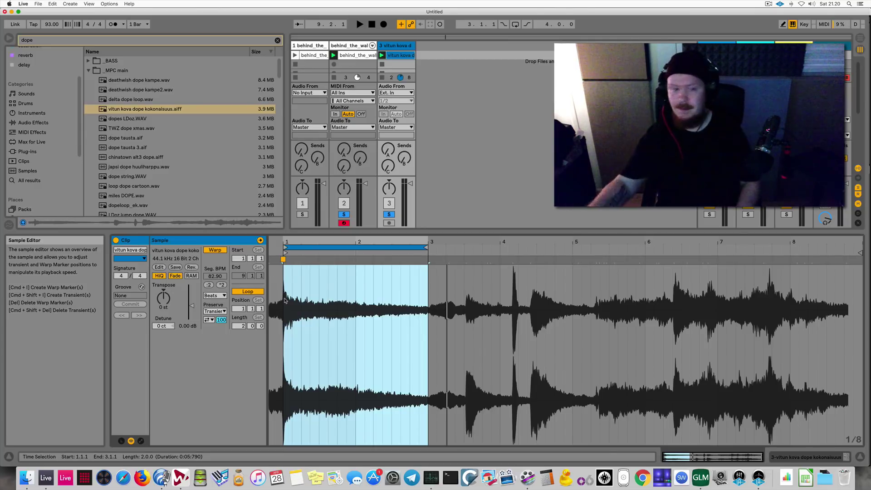
key("space")
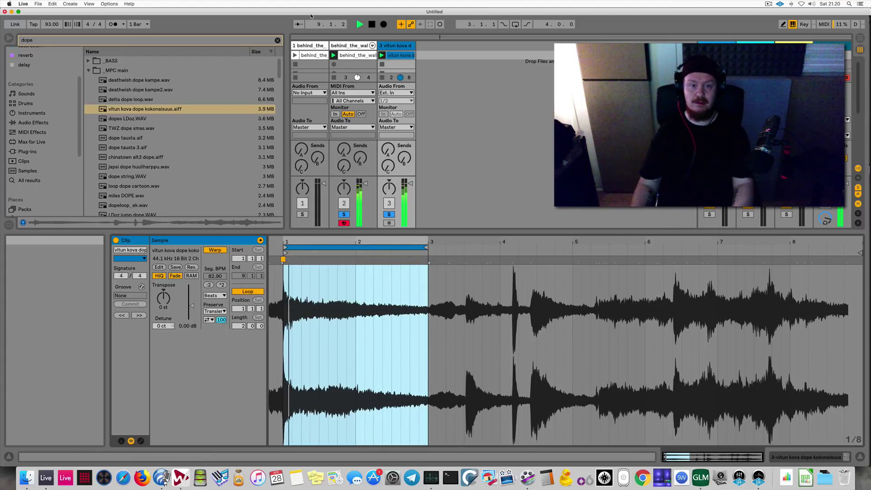
Copy the looped clip to a new audio track, launch the copy and solo only that track
left_click_drag(397, 55, 431, 56)
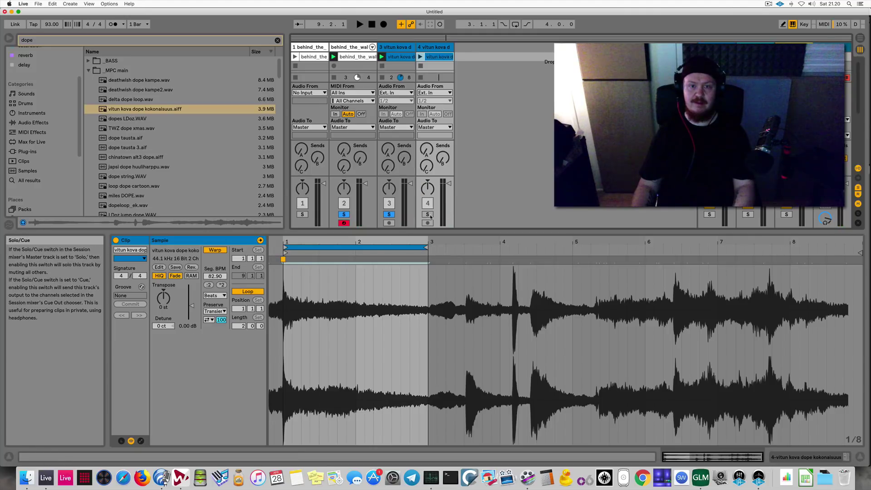
left_click(420, 56)
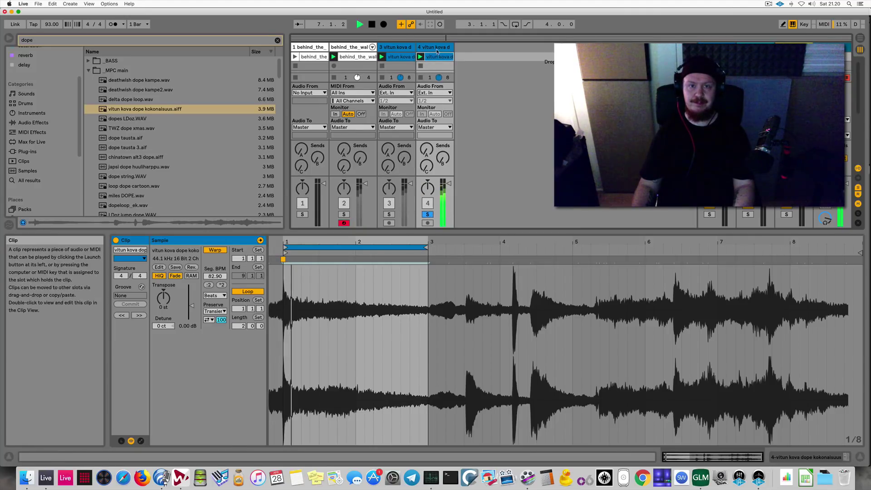
key("space")
Move the copied clip's two-bar loop and its start marker to 6.2.3 and play that section
left_click_drag(416, 248, 798, 273)
key("space")
key("space")
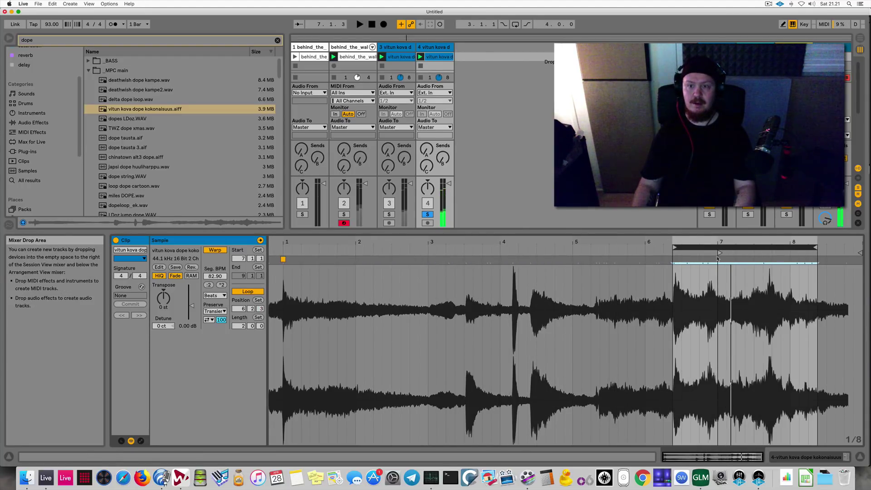
mouse_move(722, 253)
left_mouse_down()
mouse_move(675, 254)
mouse_move(714, 269)
mouse_move(714, 278)
left_mouse_up()
key("space")
key("space")
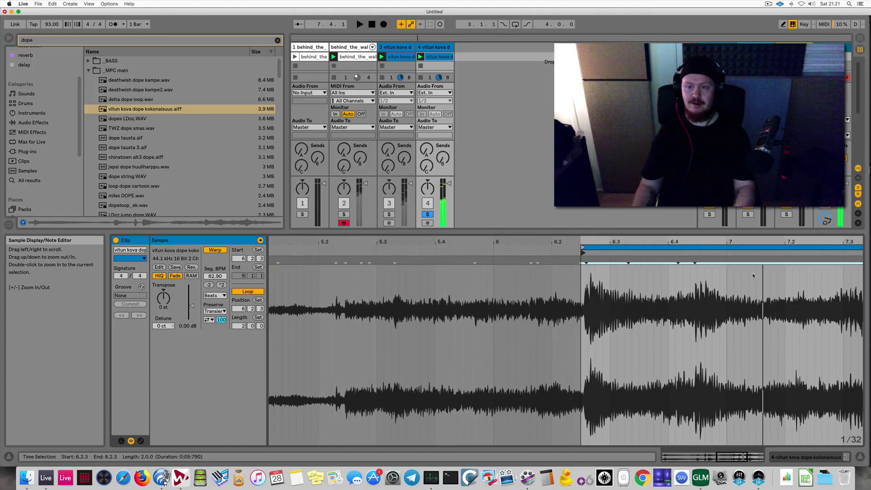
Pin the hit at 6.2.3 with a warp marker and check the loop's timing against the metronome
left_click_drag(587, 261, 585, 260)
key("space")
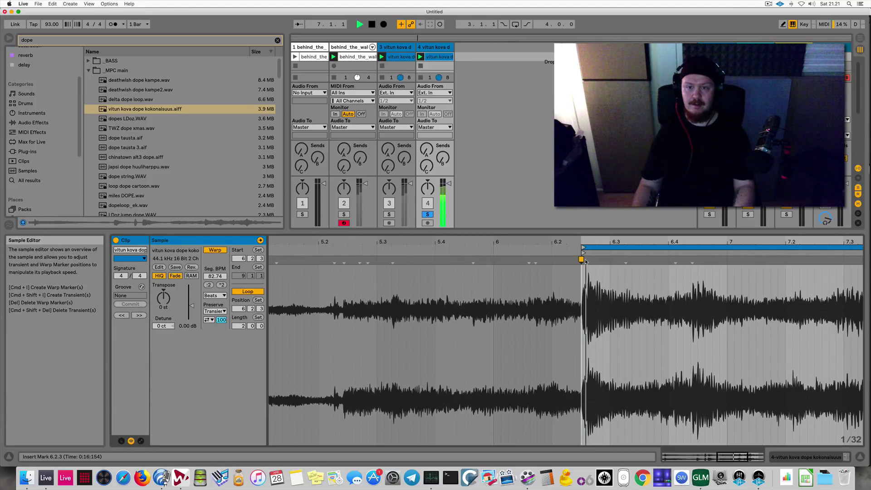
key("space")
left_click(113, 24)
key("space")
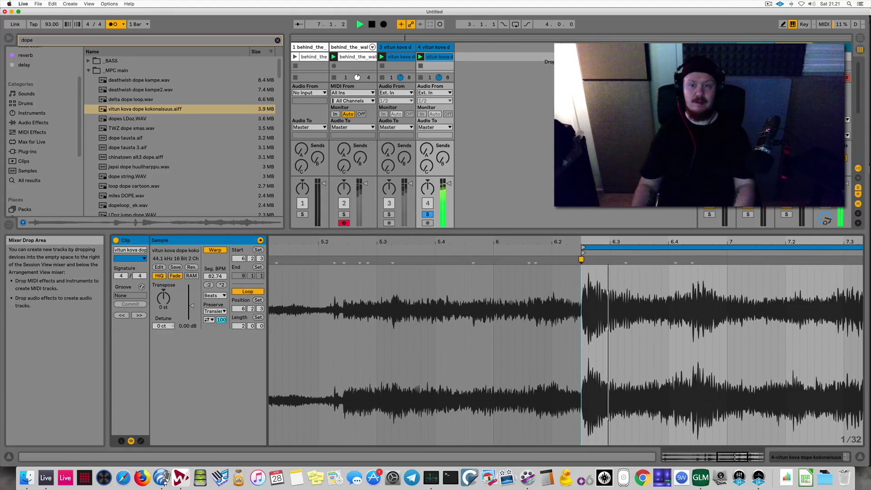
Set 1.1.1 at the second clip's loop start and shorten its loop to one bar
double_click(659, 242)
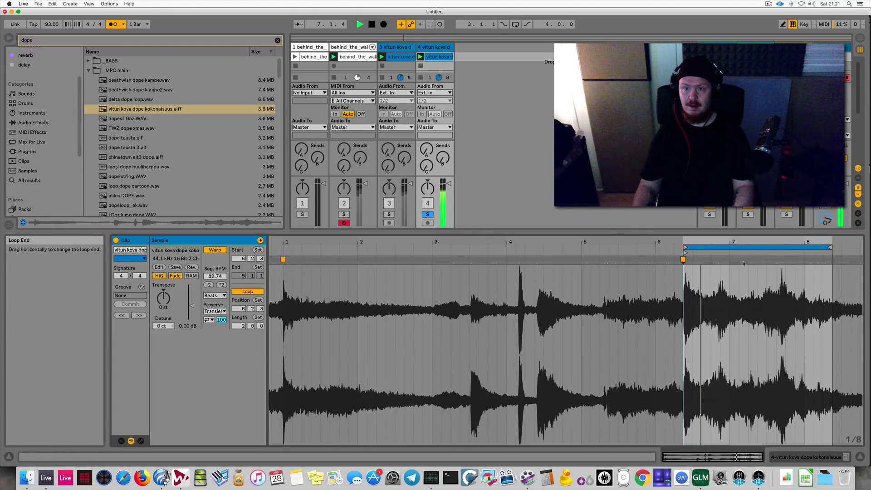
right_click(690, 257)
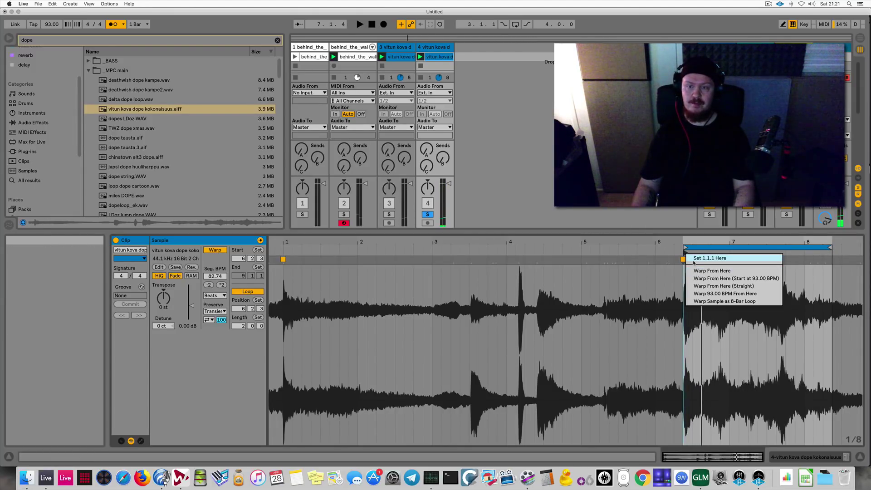
left_click(693, 260)
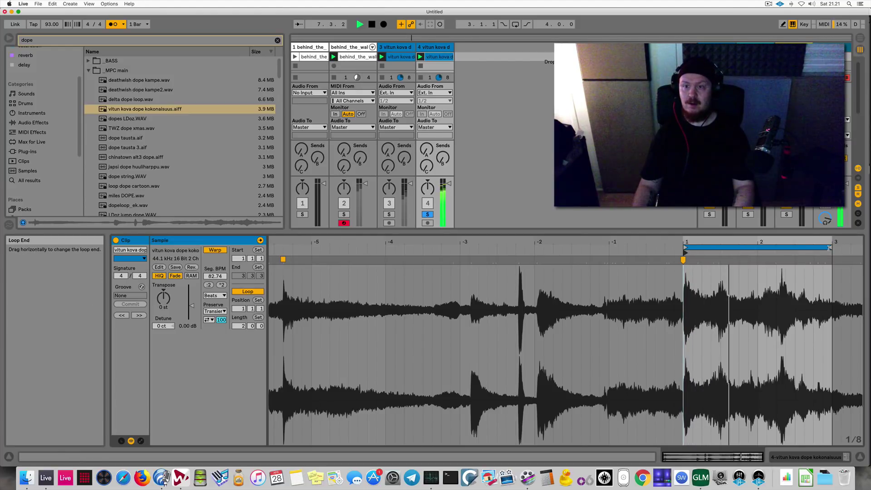
left_click_drag(826, 247, 753, 260)
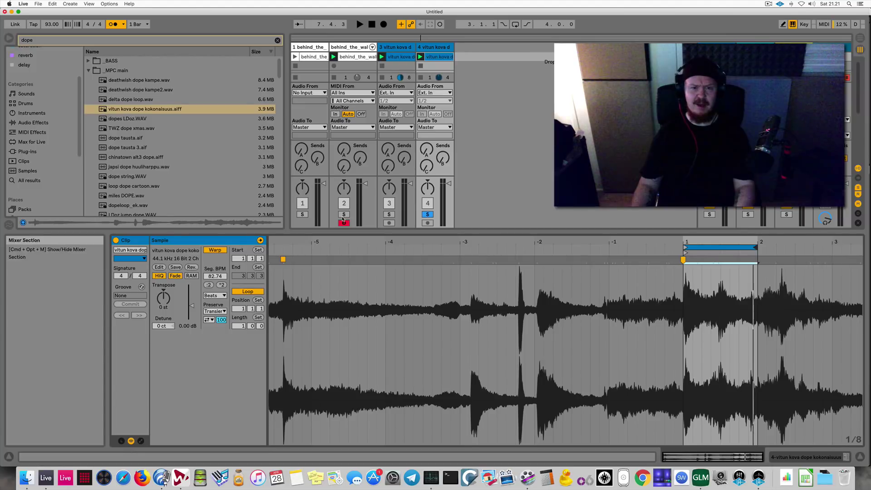
Solo the drum track and both melodic tracks together, play them and turn the metronome off
left_click(344, 214)
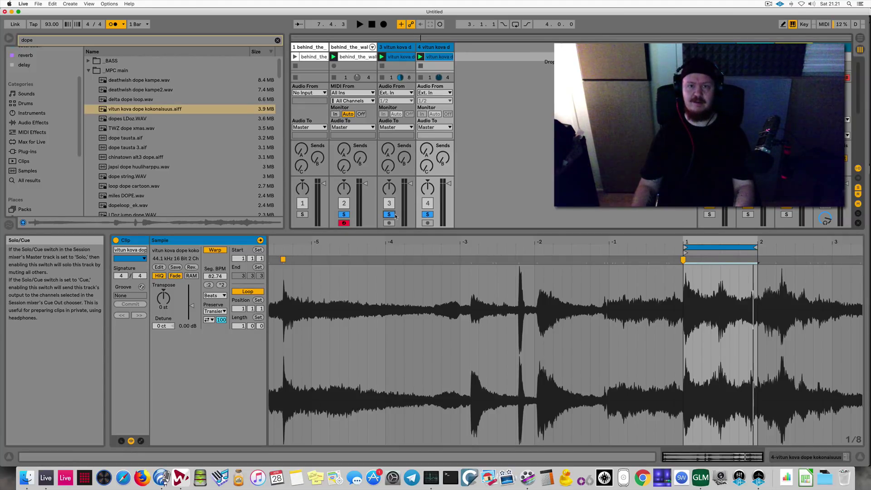
key("space")
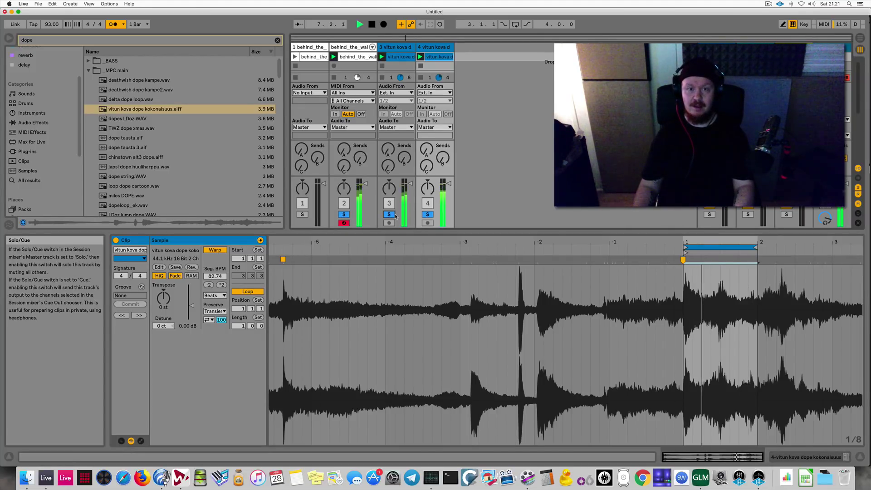
left_click(111, 24)
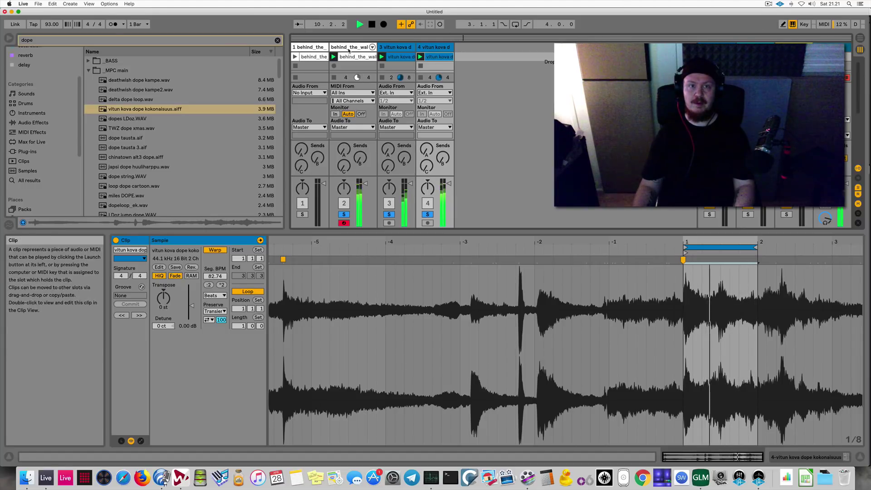
Show the sliced break track's devices, clear the browser search and find Utility among the audio effects
double_click(349, 48)
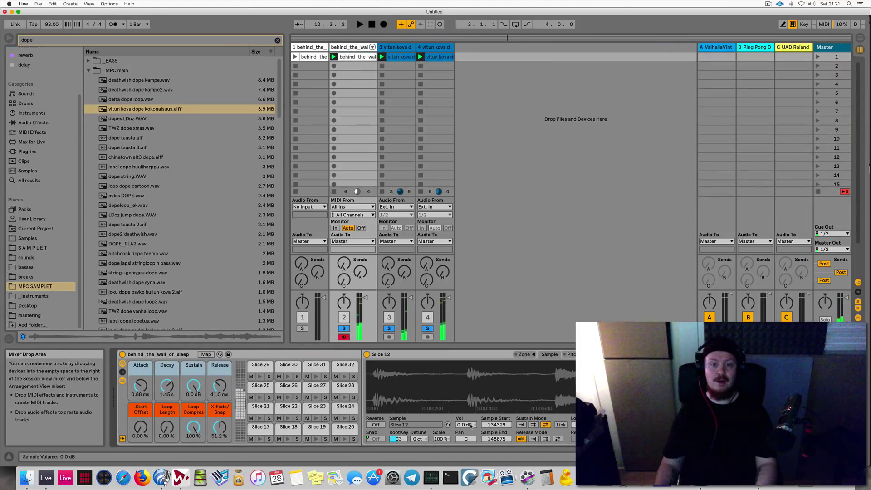
scroll(471, 426, "right", 3)
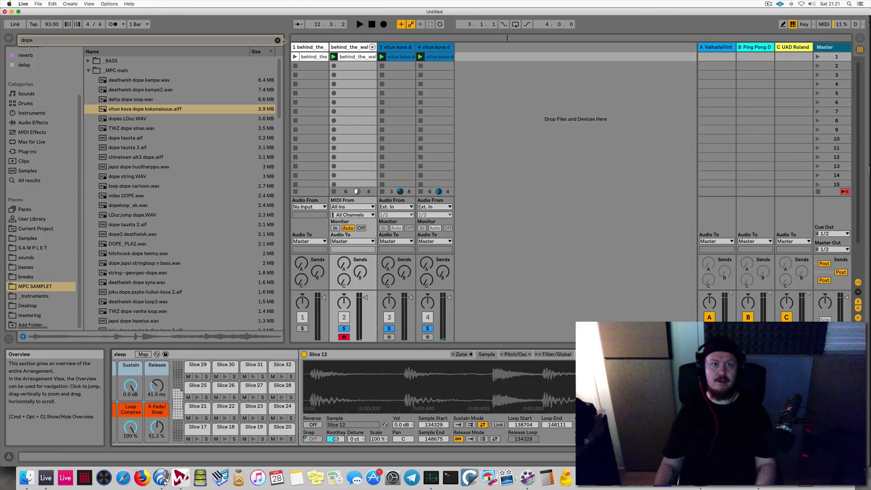
left_click(277, 40)
left_click(33, 171)
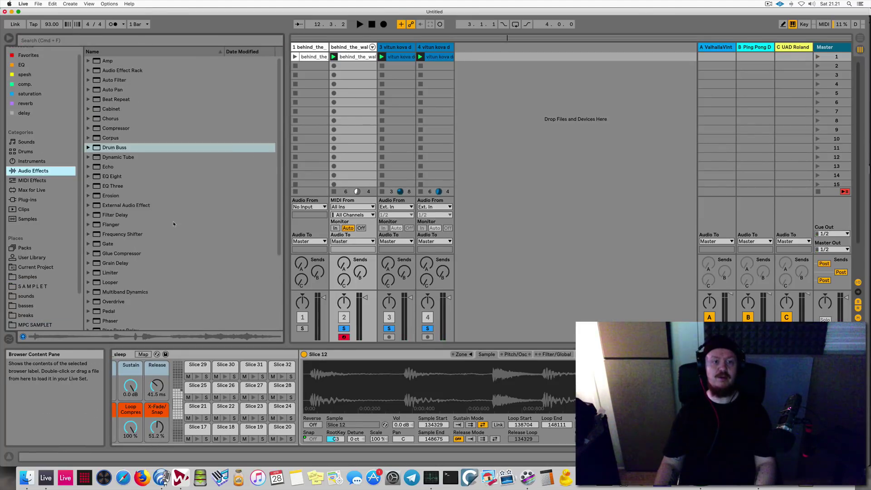
scroll(181, 182, "down", 5)
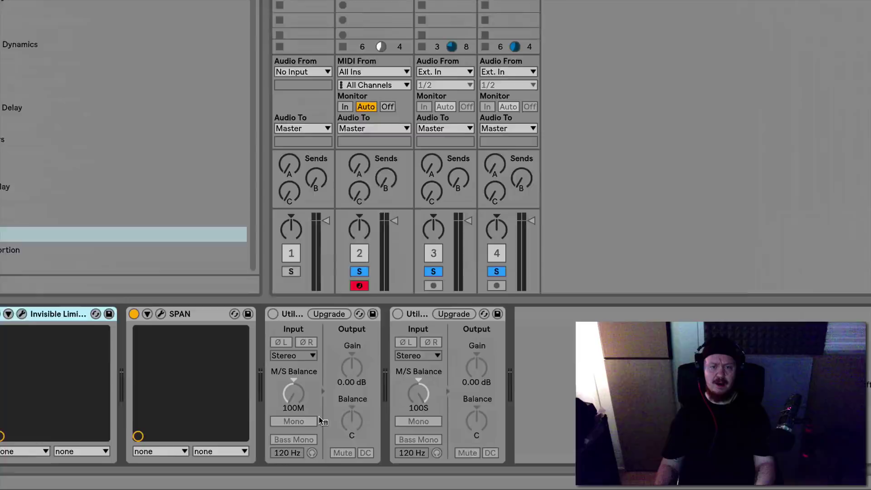
Activate the Utility after SPAN set to 100M, and switch over to the second Utility set to 100S
key("1")
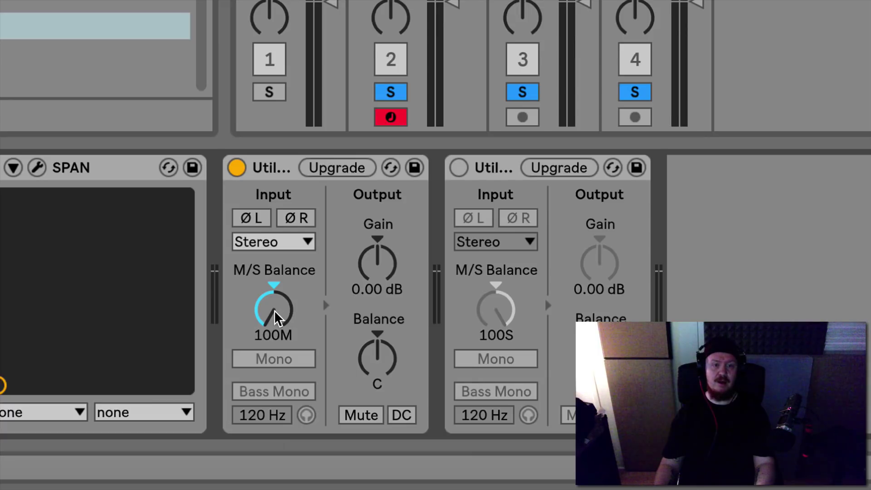
key("0")
key("0")
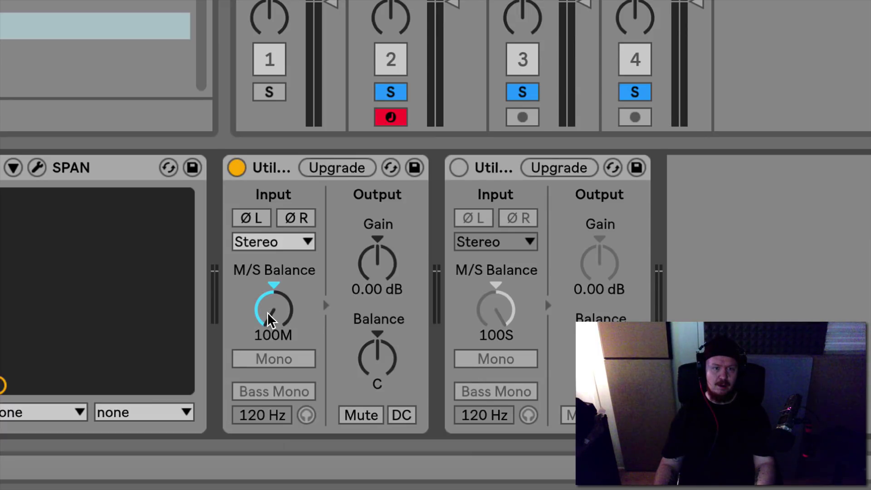
key("0")
key("0")
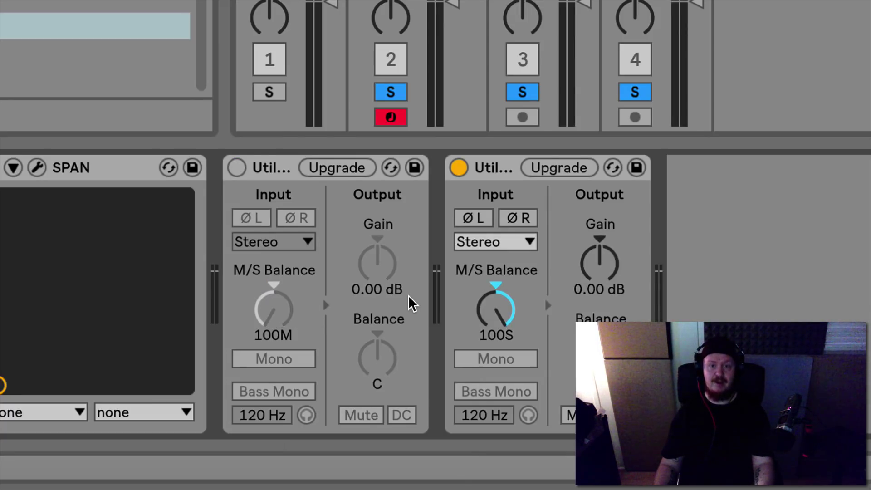
Deactivate the master's second Utility set to 100S and play the full-range mix
key("0")
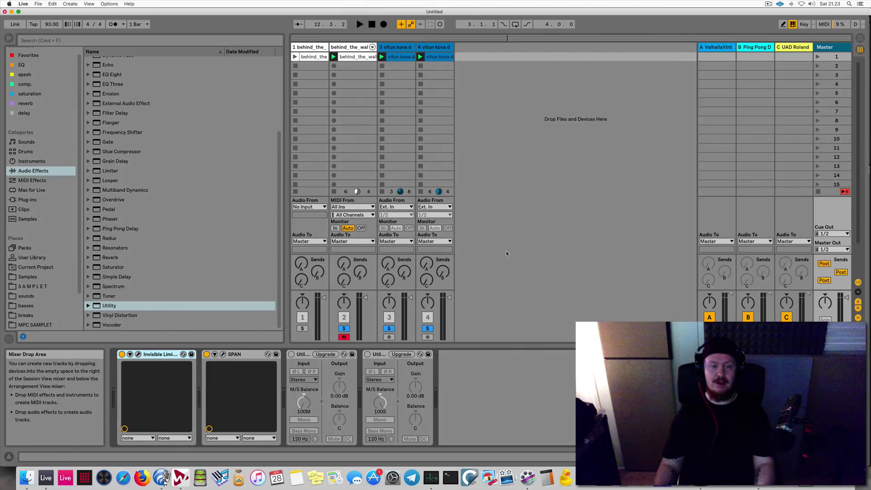
key("space")
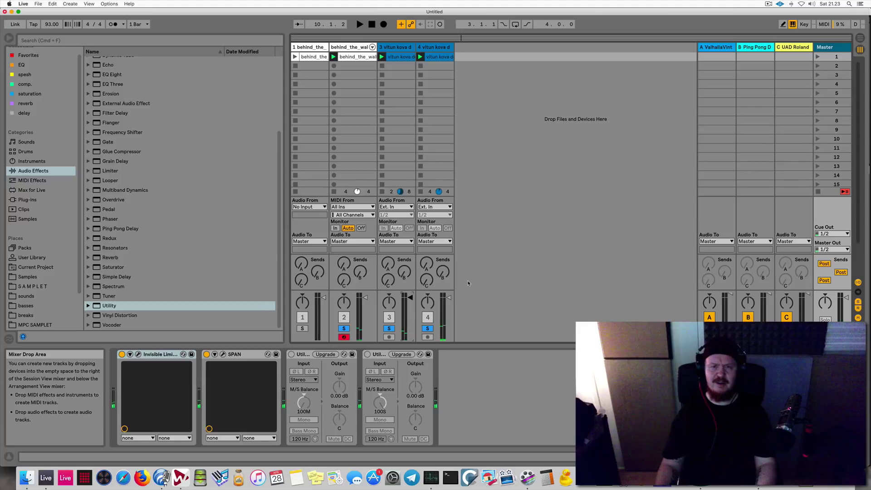
left_click(490, 160)
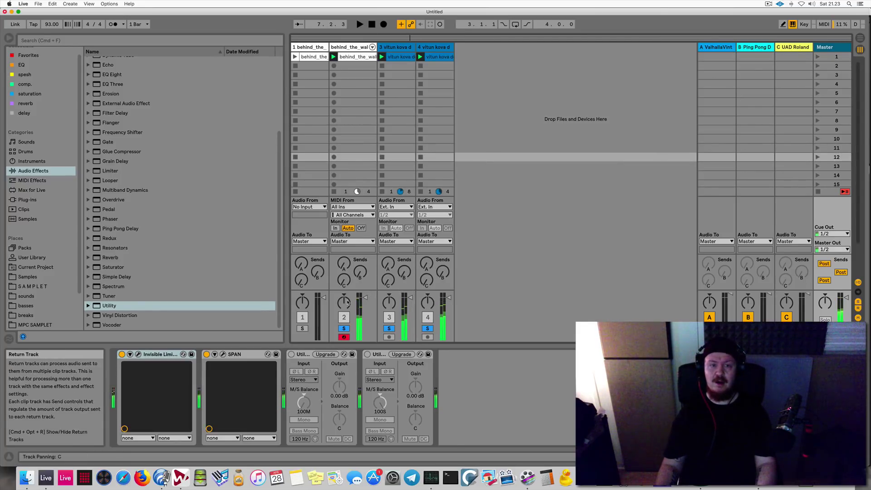
Open the master's Invisible Limiter and compare the playing mix with the limiter bypassed and active
left_click(137, 355)
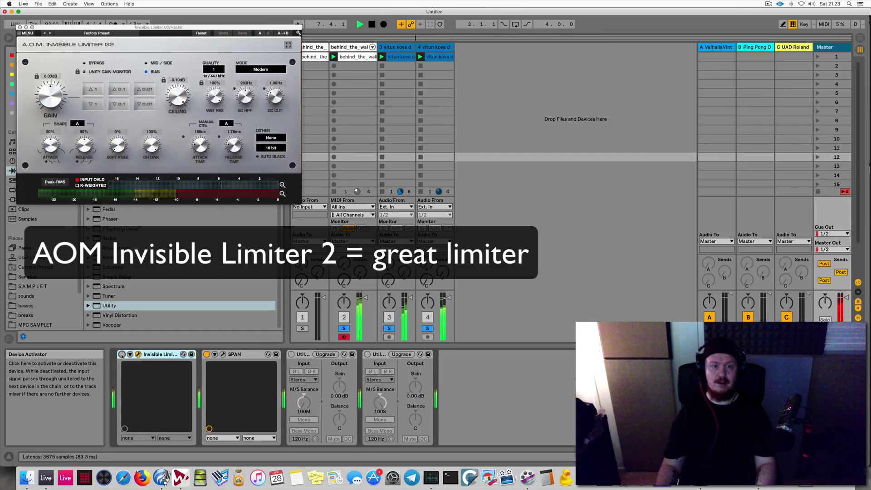
left_click(121, 355)
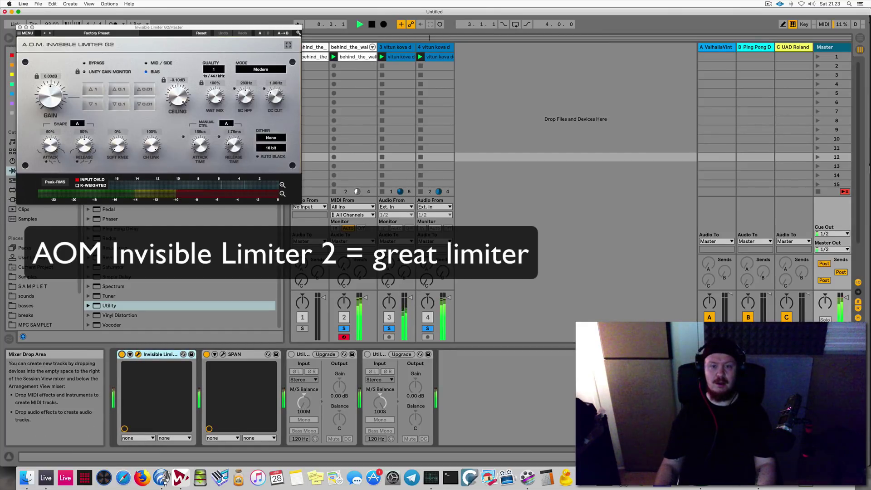
key("space")
Leave only the third track soloed, close the limiter window, and play the third track with its devices shown
left_click(427, 329)
left_click(344, 328)
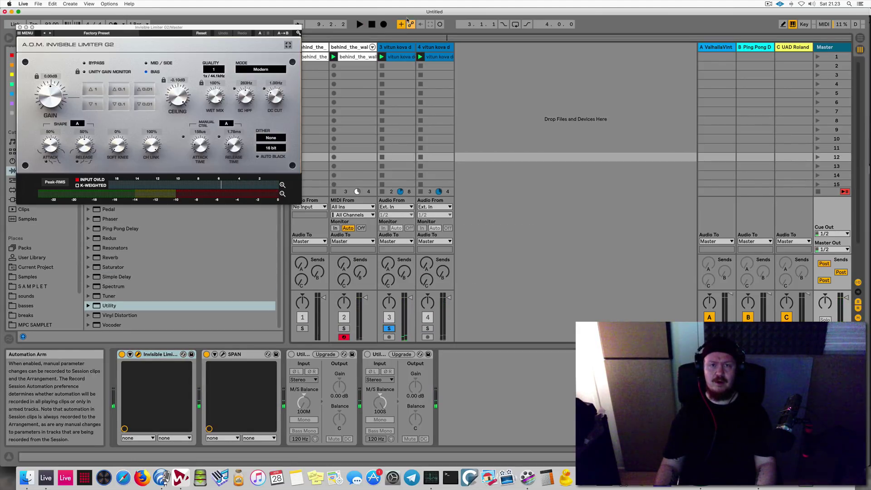
left_click(20, 27)
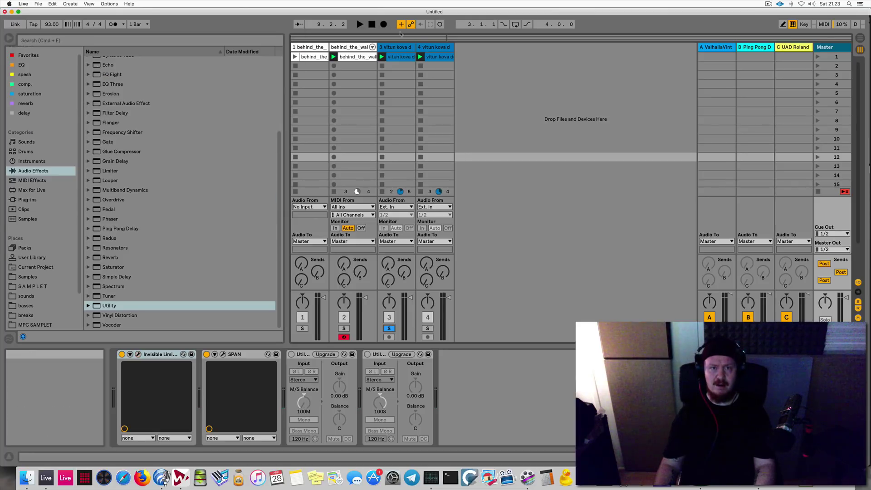
left_click(403, 47)
key("space")
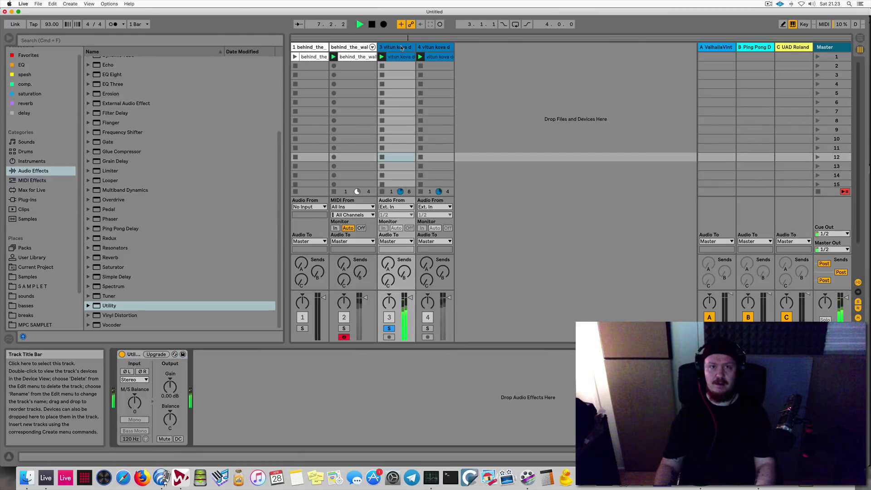
key("space")
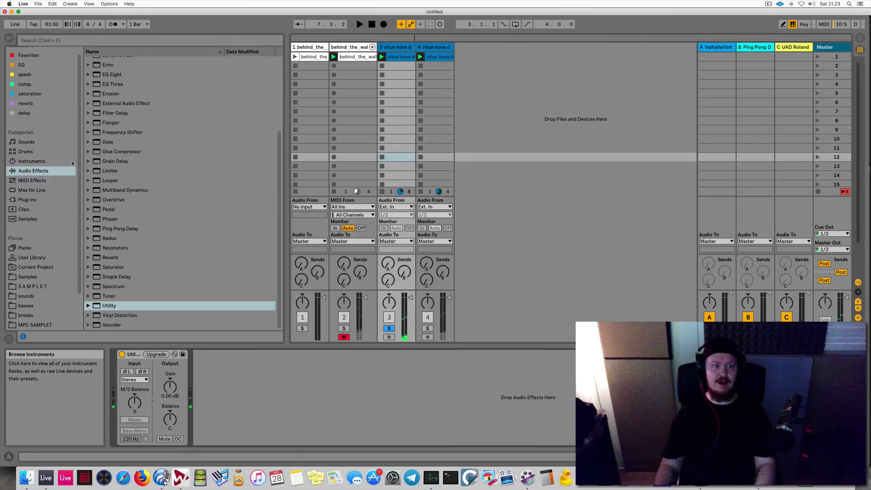
Search the browser for 1176, load UAD UA 1176AE onto the third track and move its window over the clip slots
key("super+f")
type("1176")
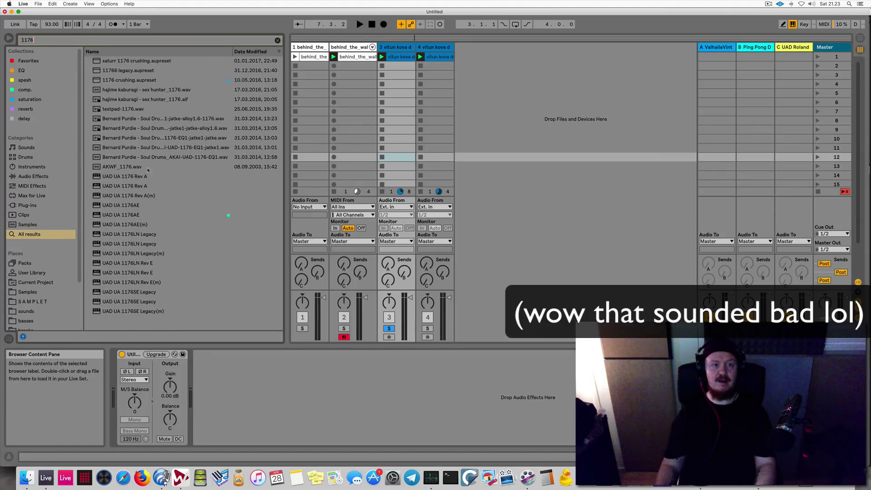
double_click(149, 215)
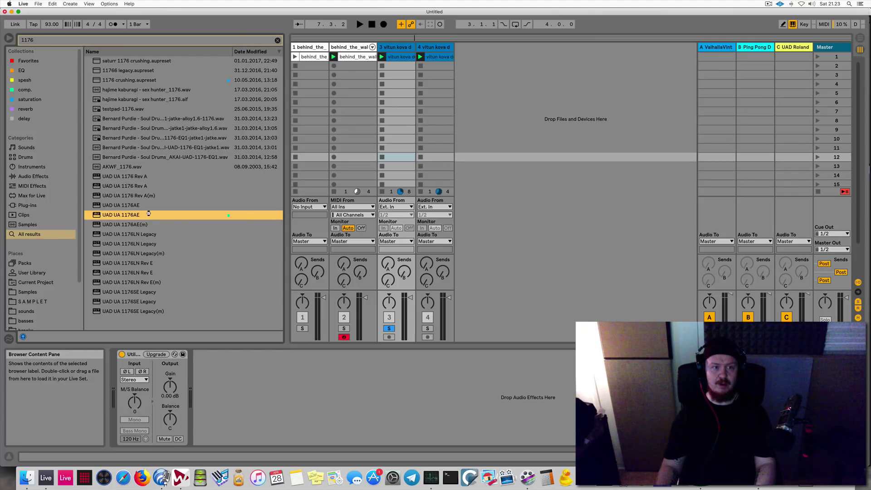
left_click_drag(223, 31, 409, 116)
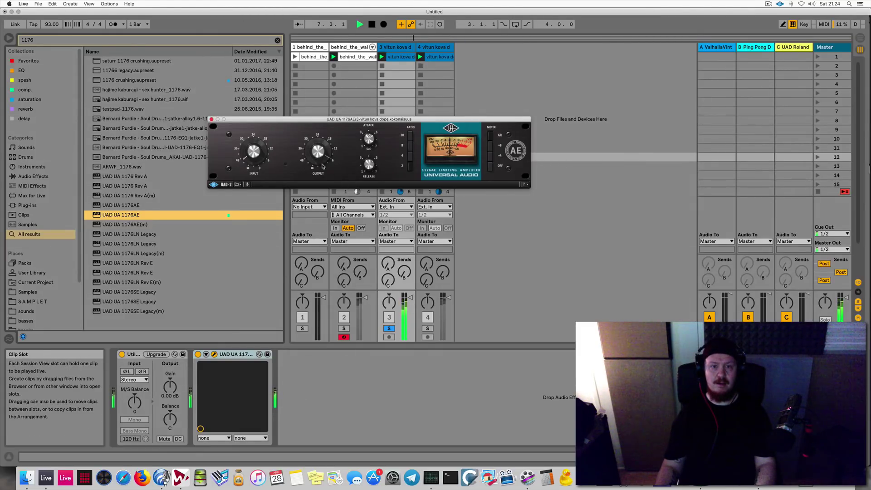
Turn off the third track's solo and play all tracks with the sliced break track's devices shown
left_click(388, 328)
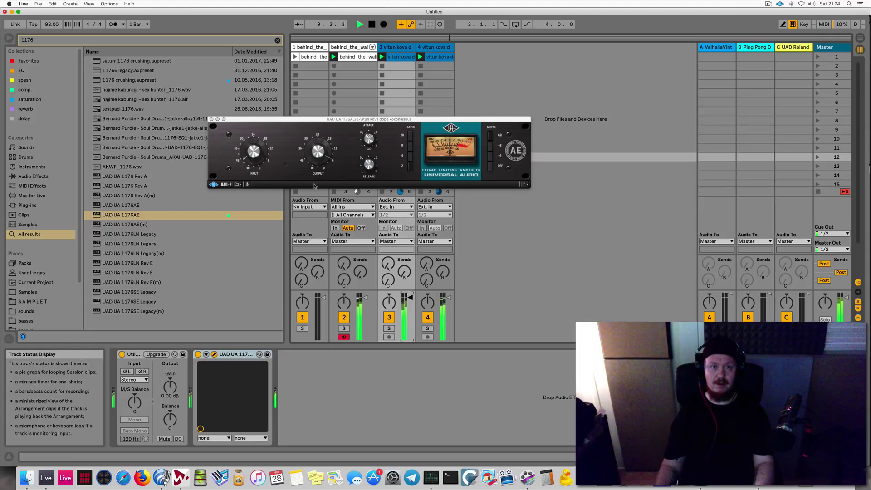
left_click(352, 47)
key("space")
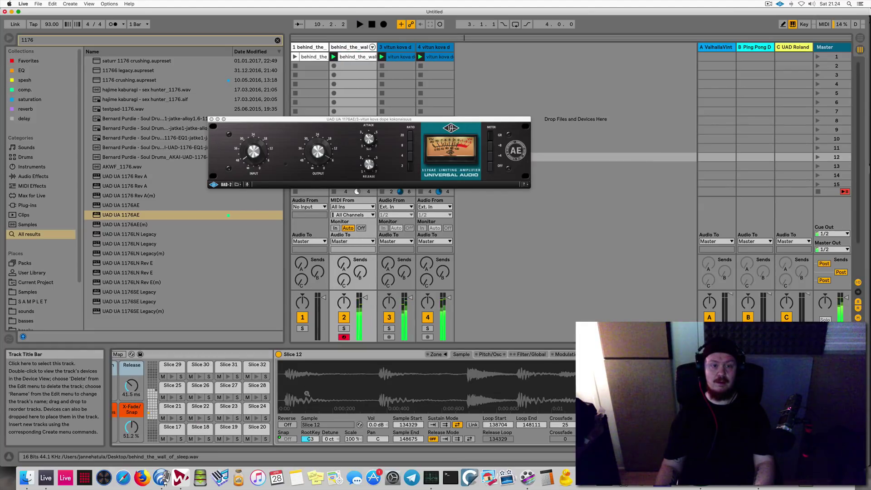
scroll(485, 378, "right", 10)
scroll(636, 391, "right", 3)
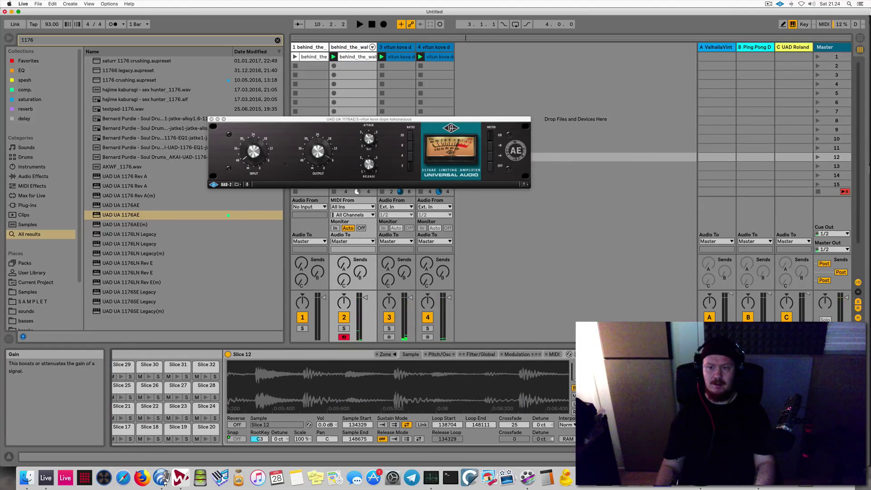
key("space")
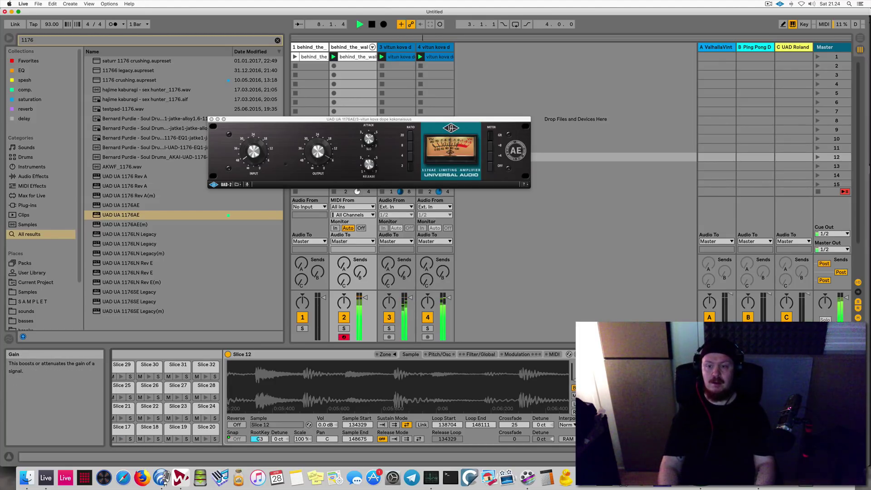
key("space")
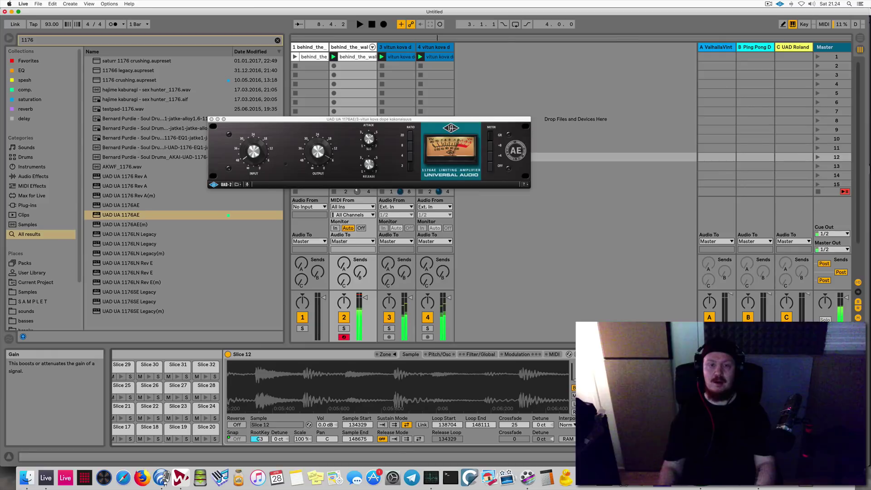
Switch to WaveLab Elements, play passages from several reference tracks in the moontage HH montage, and return to Live
key("super+Tab")
key("super+Tab")
key("super+Tab")
key("super+Tab")
key("super+Tab")
key("super+Tab")
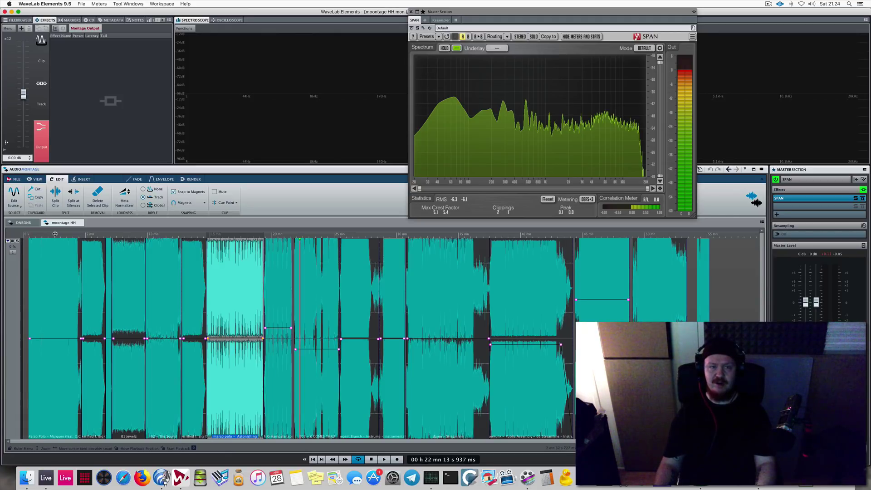
key("space")
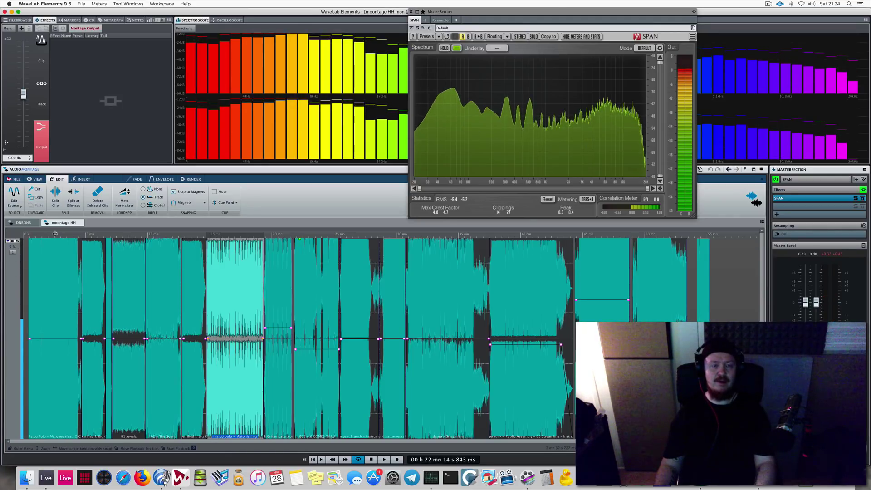
left_click(55, 233)
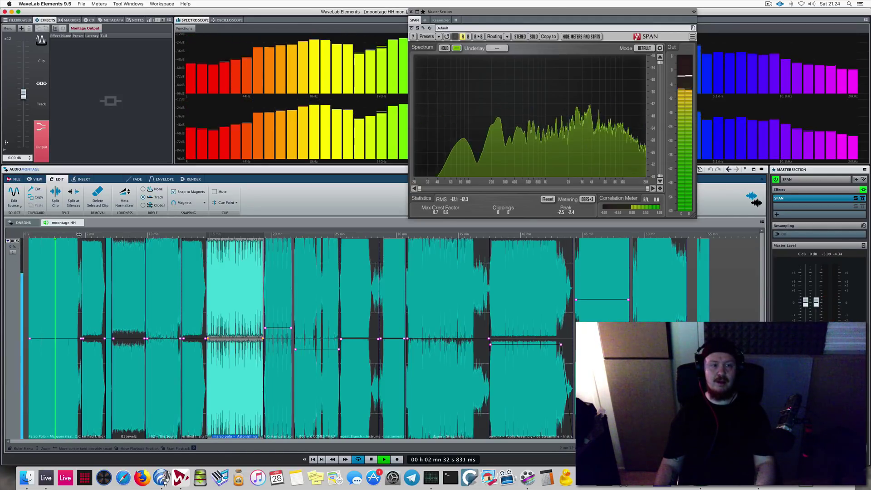
left_click(606, 234)
left_click(652, 234)
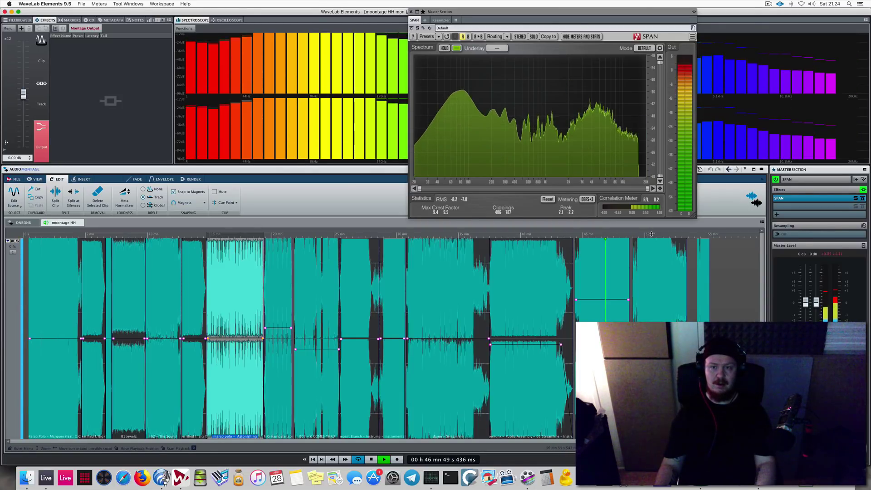
left_click(517, 234)
key("super+Tab")
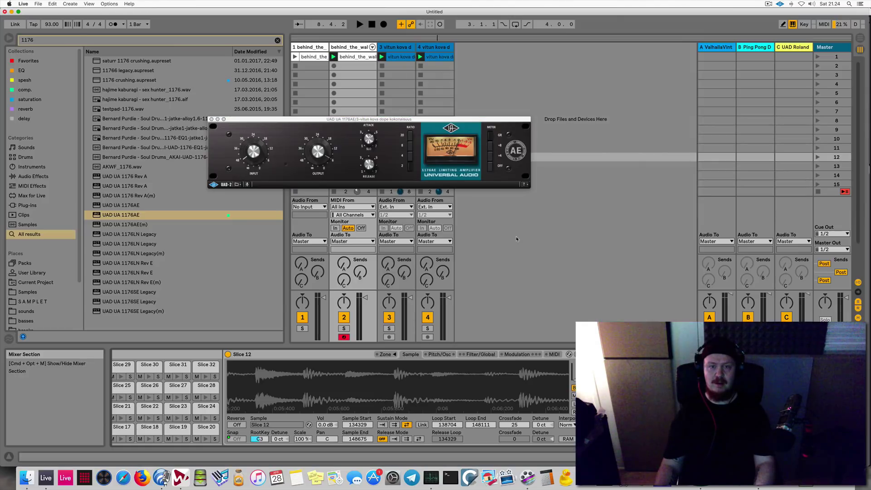
Lower the gain of the master's Invisible Limiter to about -1.8 dB during playback, and close both plug-in windows
key("space")
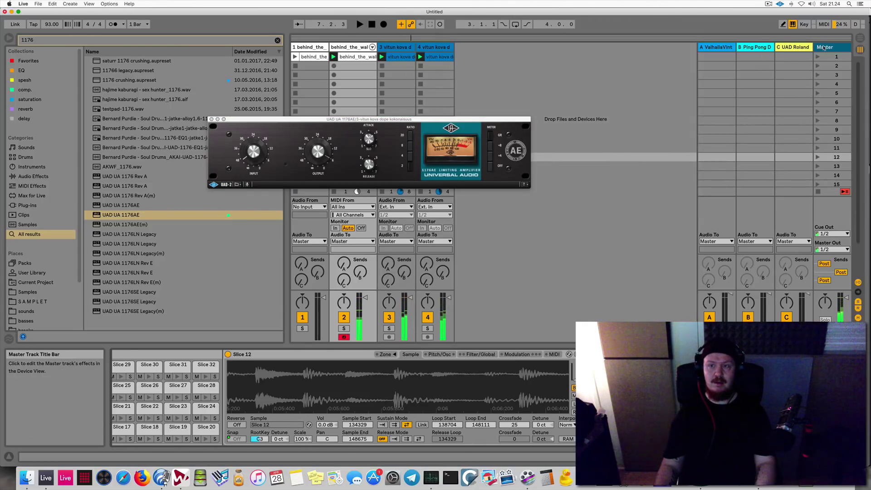
left_click(826, 48)
left_click(138, 354)
left_click_drag(55, 96, 55, 100)
key("space")
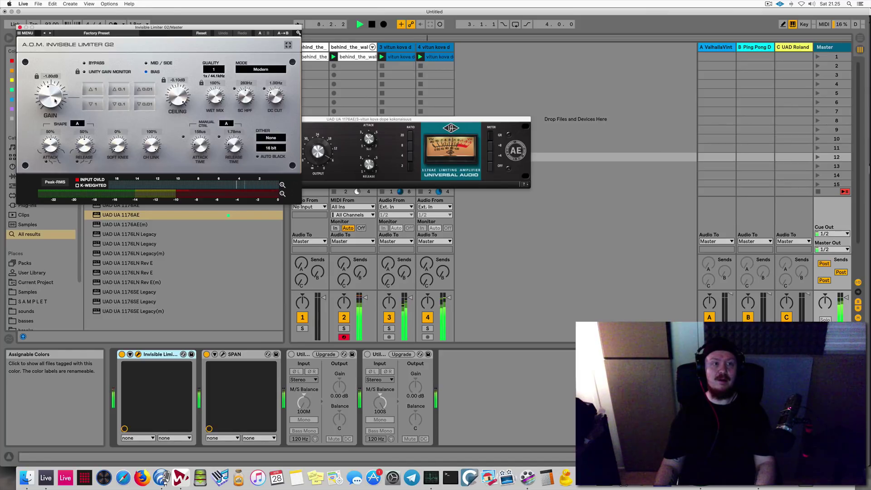
left_click(20, 27)
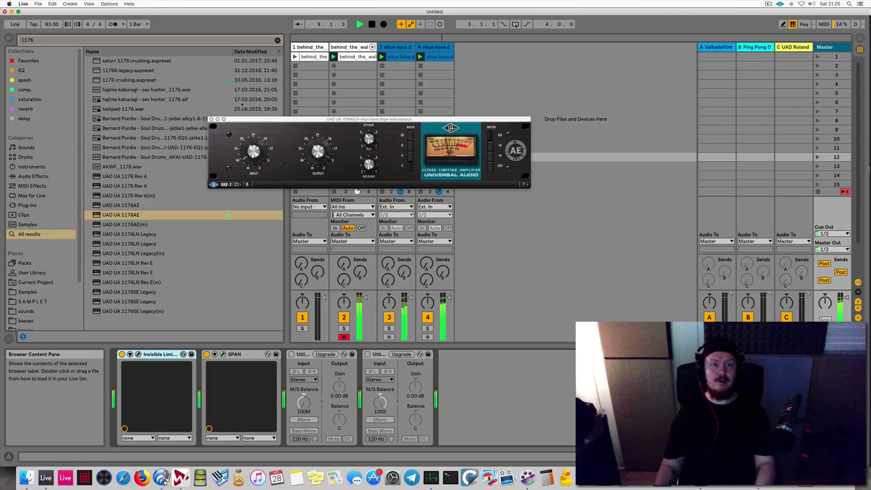
left_click(211, 119)
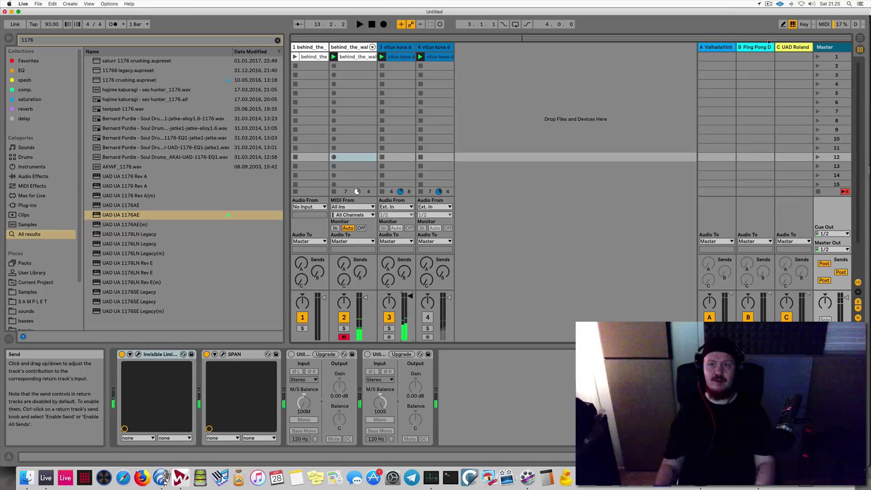
Inspect ValhallaVintageVerb on return A, set the third track's send A to -16 dB and listen to the mix
left_click(721, 47)
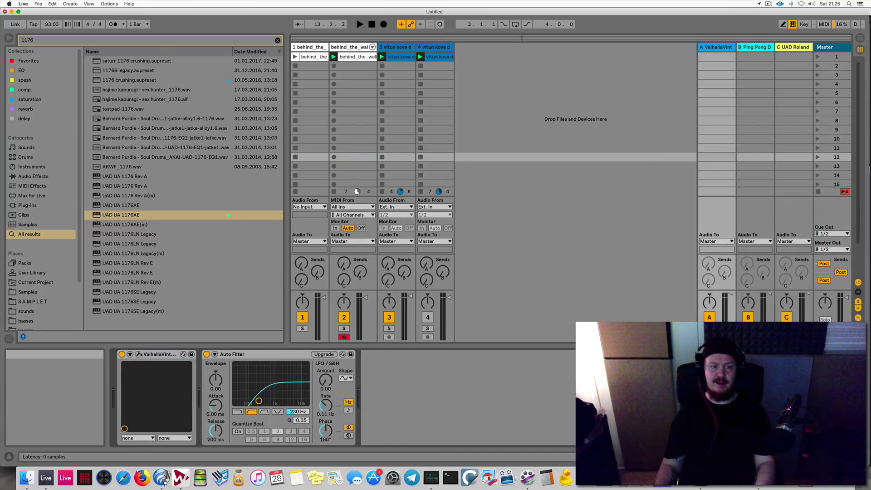
left_click(138, 354)
left_click(139, 355)
left_click(139, 355)
left_click(138, 355)
mouse_move(388, 262)
left_mouse_down()
mouse_move(388, 248)
mouse_move(388, 264)
left_mouse_up()
key("space")
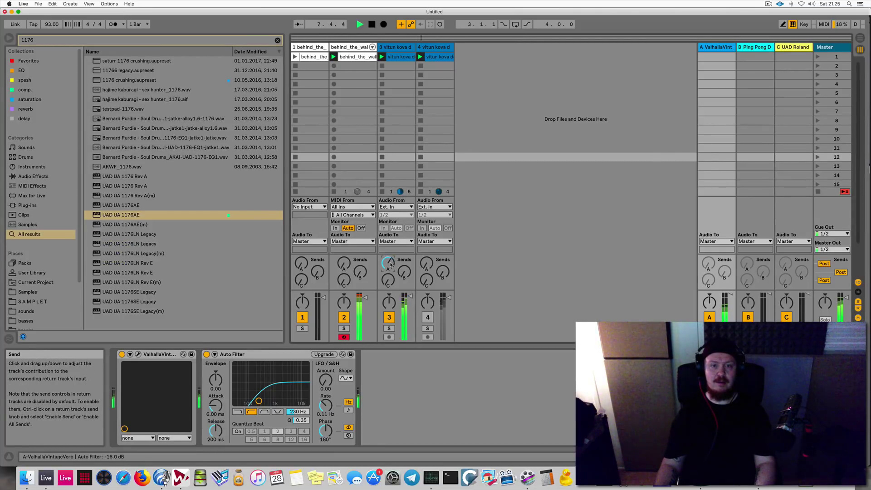
key("space")
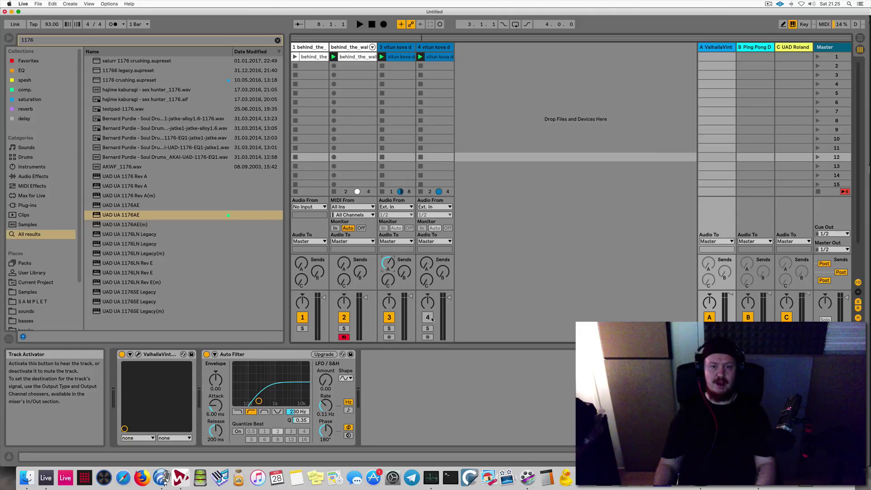
Play the mix, reactivate the fourth track and set the third track's volume to -0.4 dB
key("space")
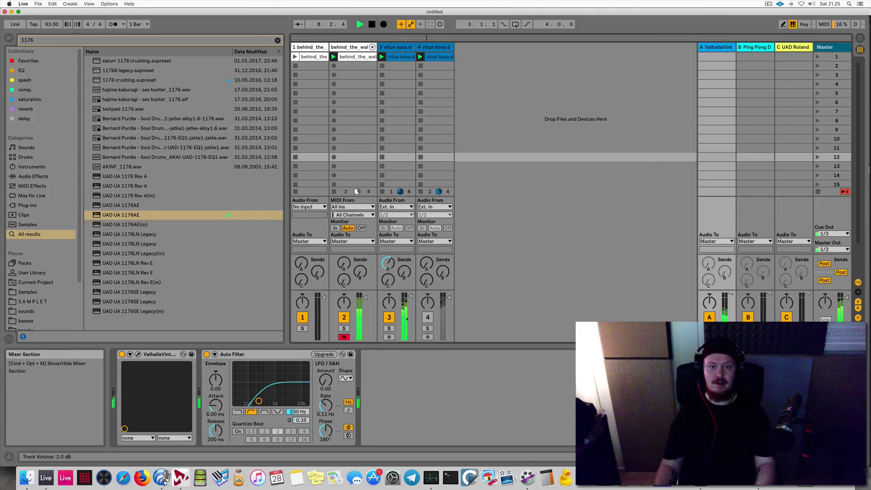
left_click(427, 317)
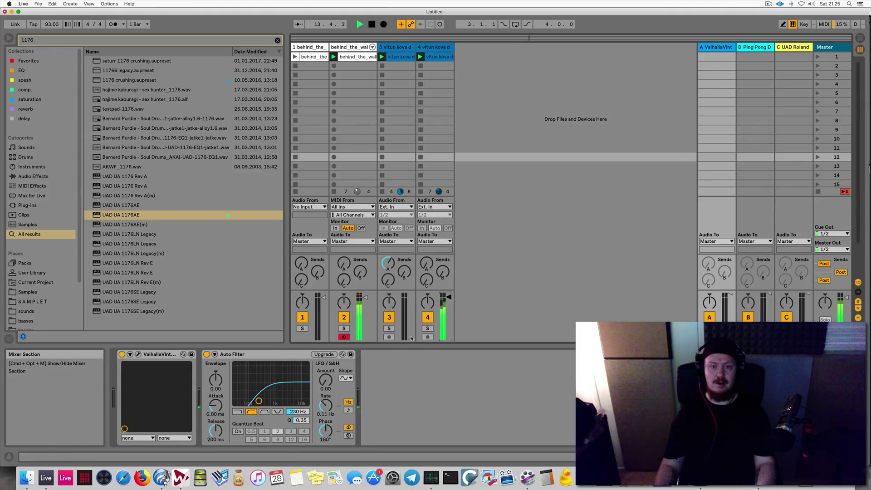
left_click_drag(410, 311, 410, 298)
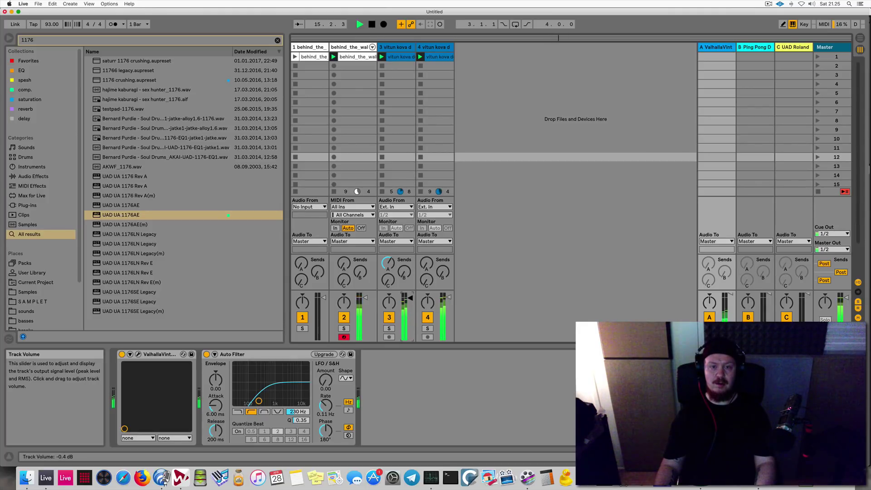
key("space")
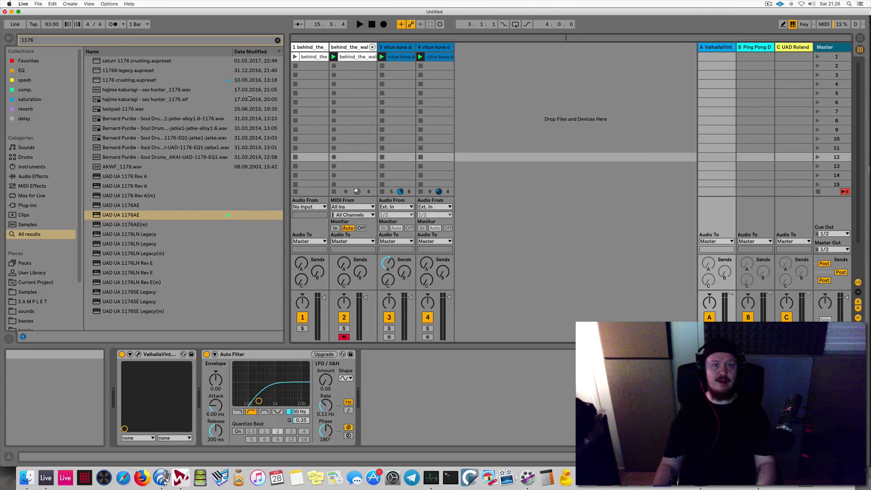
Narrow the browser, clear its search and bring the full list of Places folders into view
left_click_drag(287, 97, 230, 97)
left_click(219, 40)
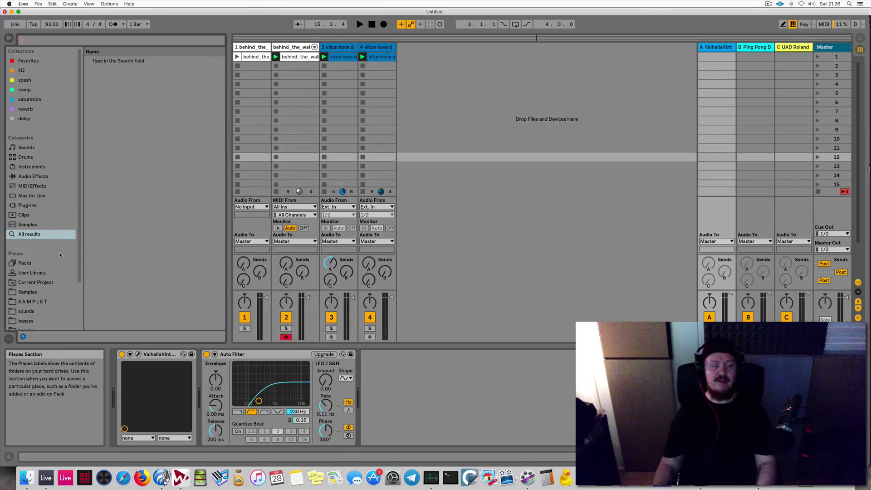
scroll(60, 256, "down", 4)
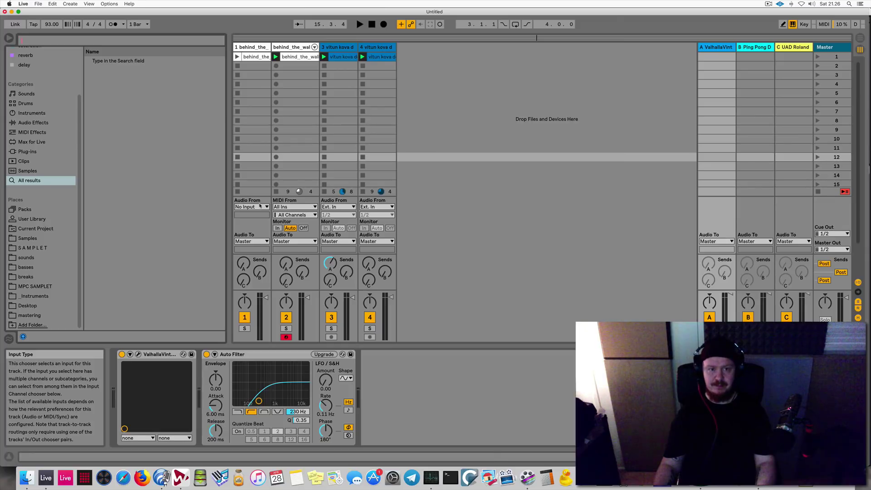
Save the Live Set to the Desktop as "shitty beat"
key("super+s")
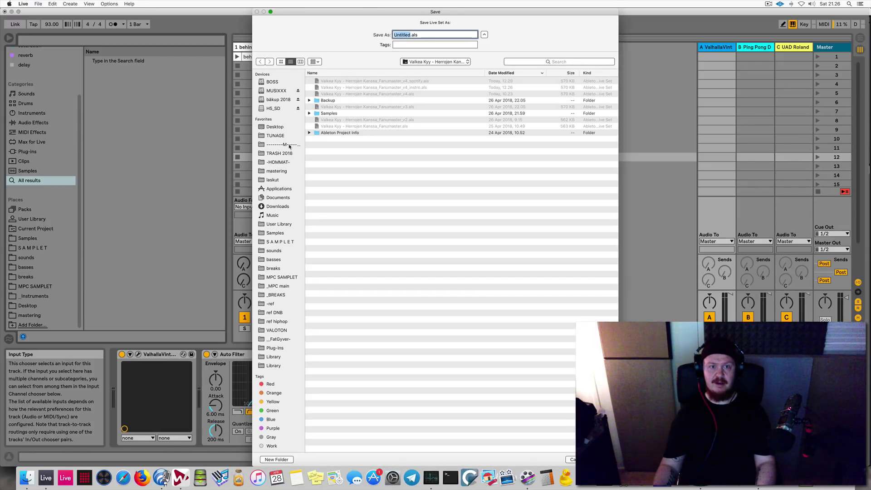
left_click(286, 129)
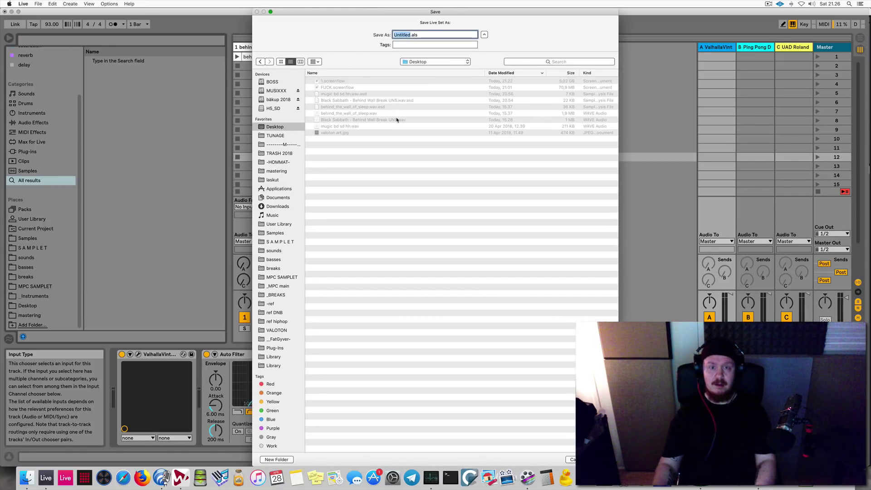
type("shit")
key("Delete")
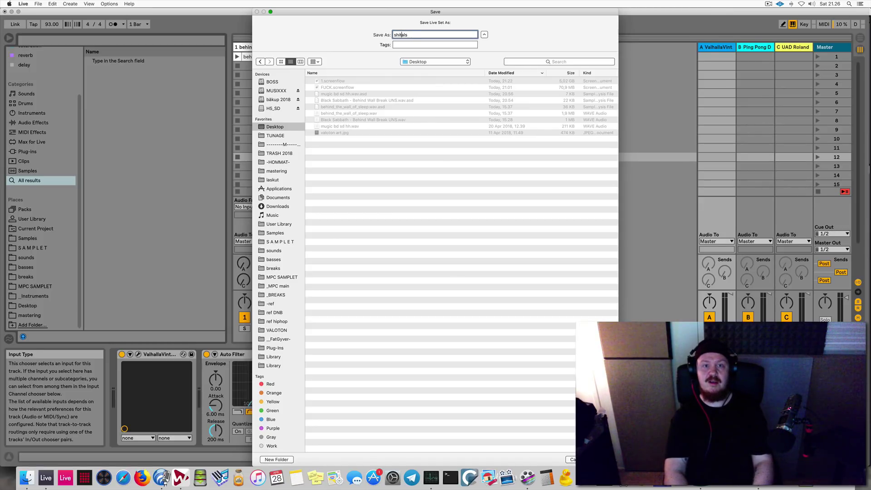
type("beat")
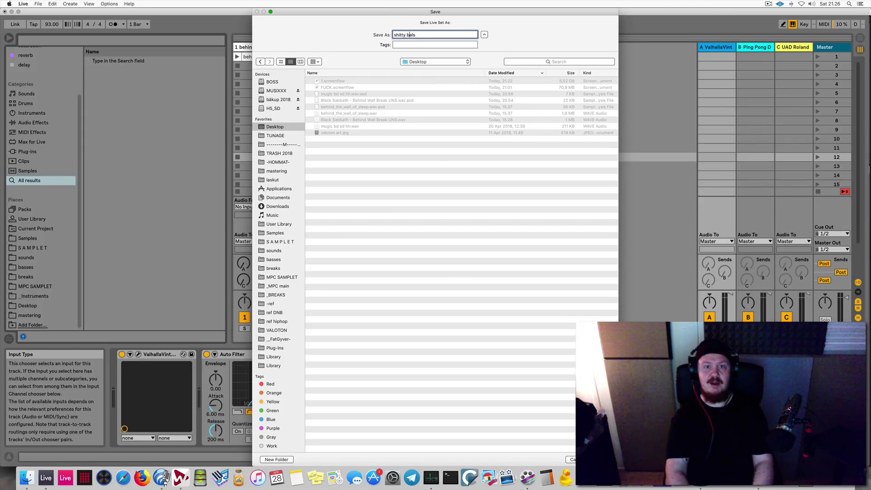
key("Return")
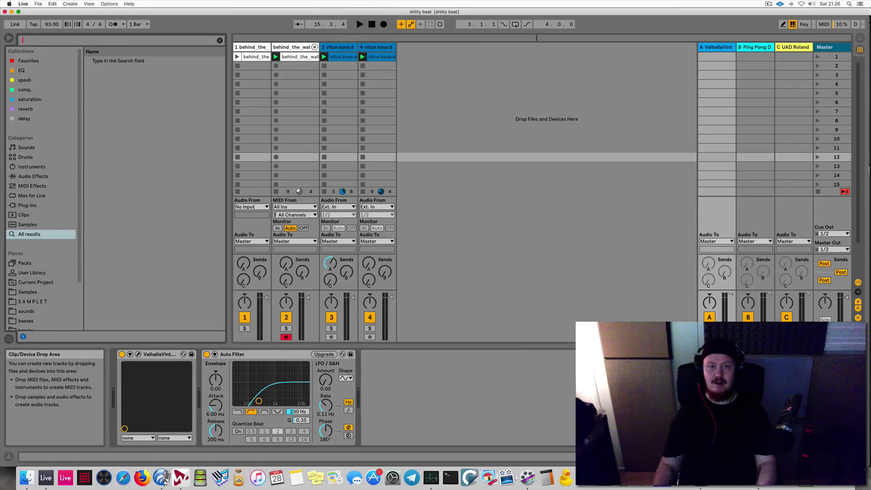
Look through the breaks and MPC SAMPLET folders in the browser, and collapse the _MPC main folder
left_click(546, 84)
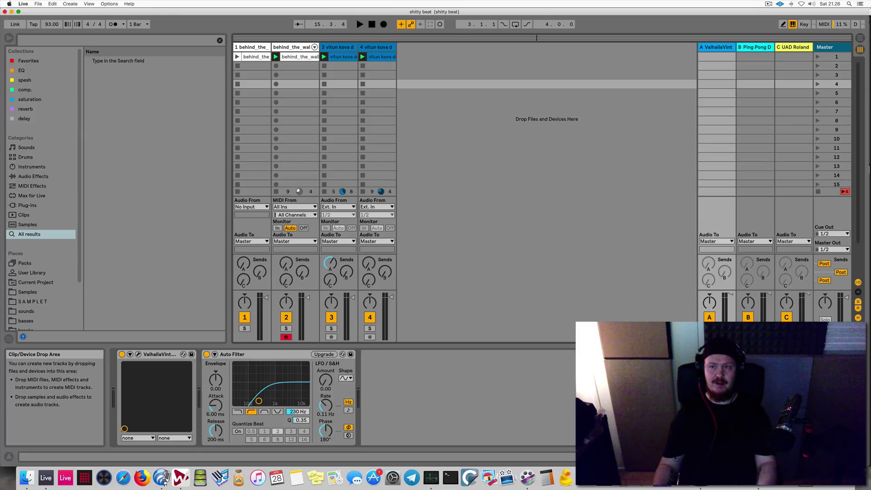
scroll(41, 181, "down", 3)
left_click(26, 276)
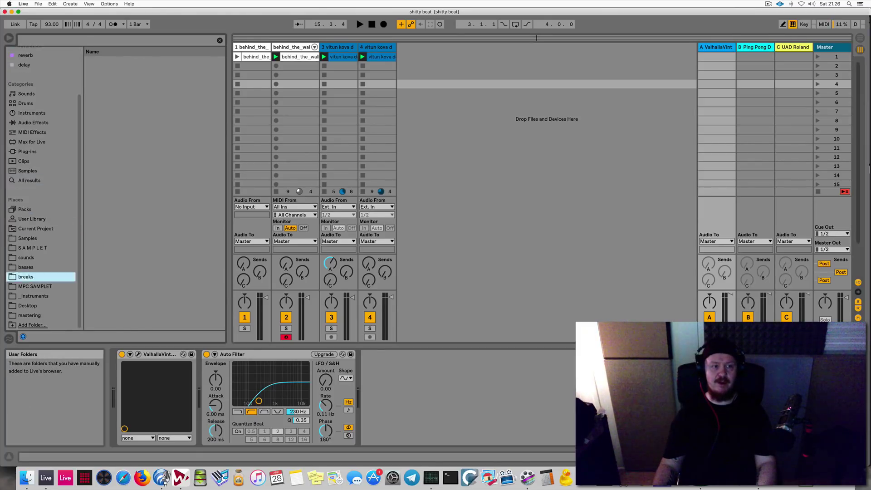
left_click(35, 286)
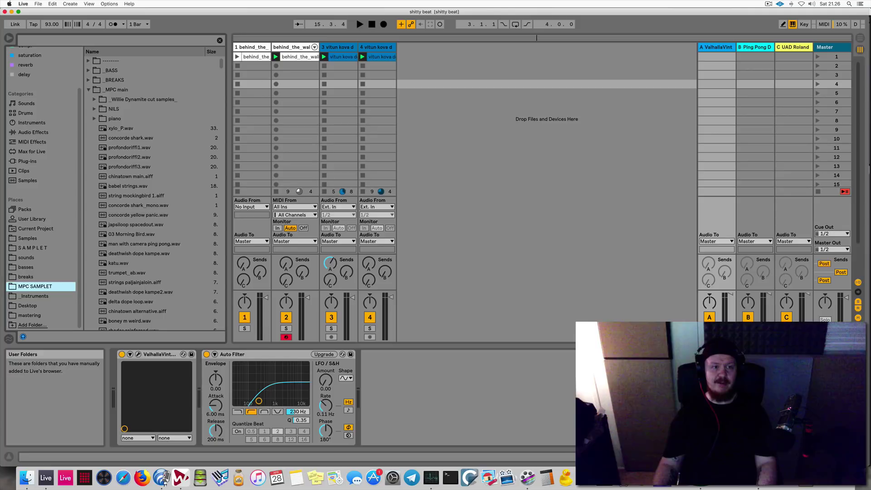
left_click(88, 90)
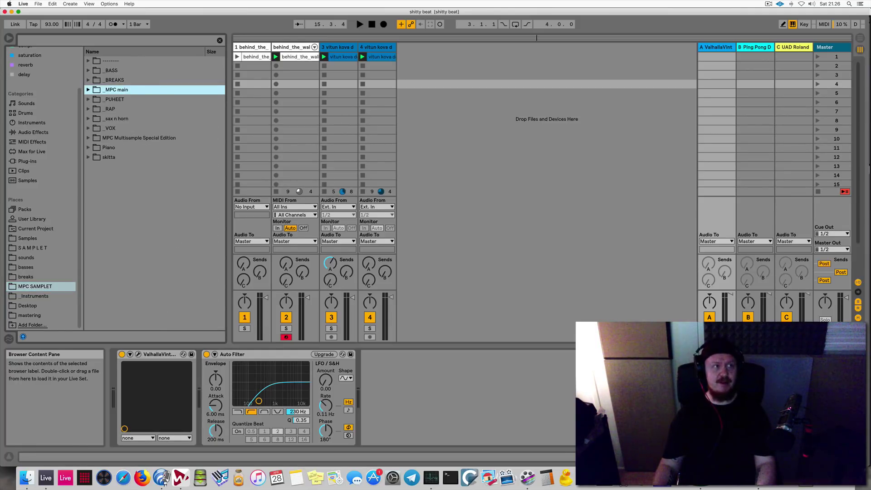
Search the browser for "monark", insert a new MIDI track and load monark.aupreset onto it
key("super+f")
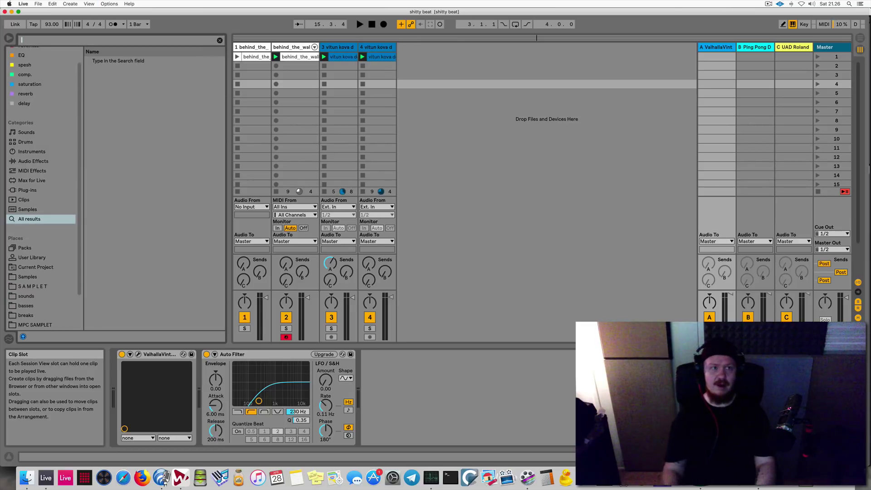
type("monark")
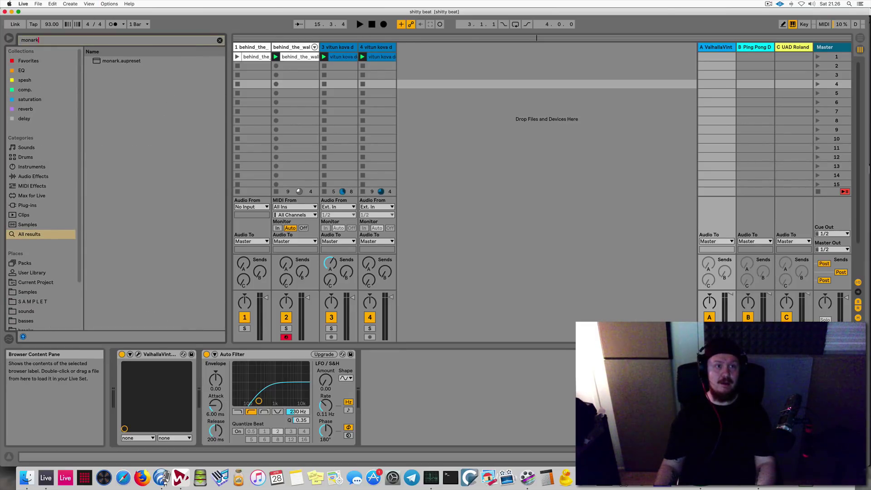
key("super+shift+t")
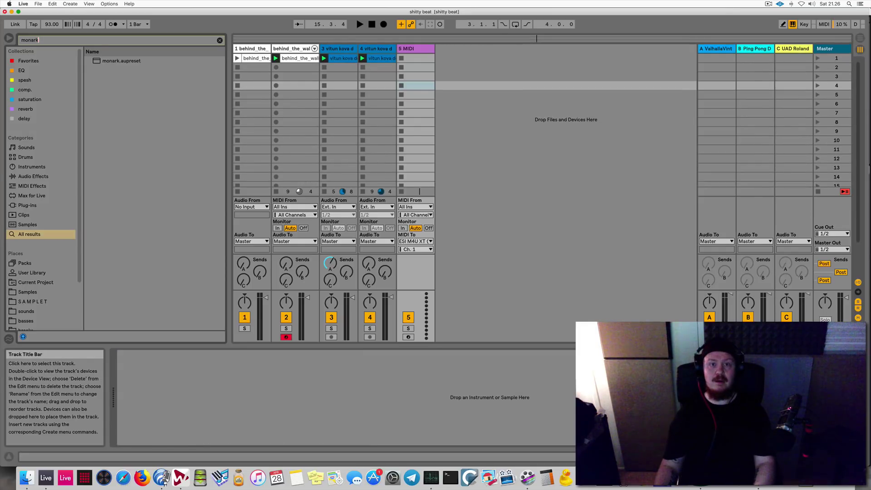
left_click(122, 61)
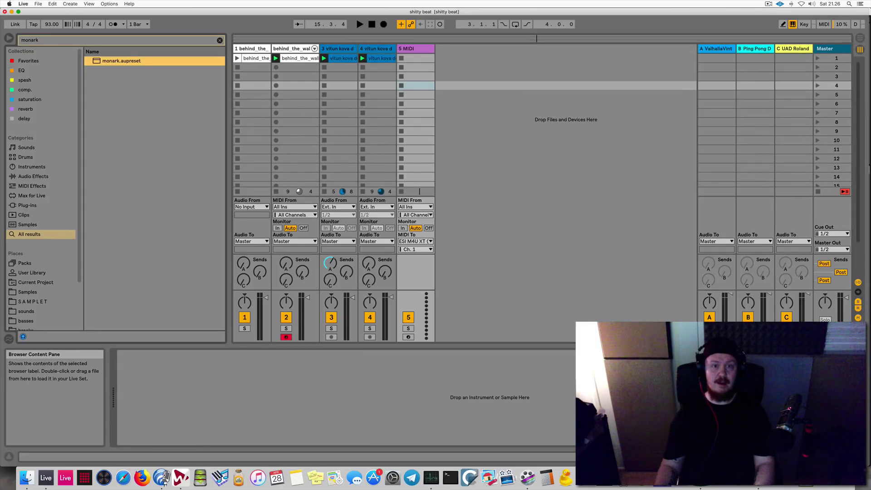
key("Return")
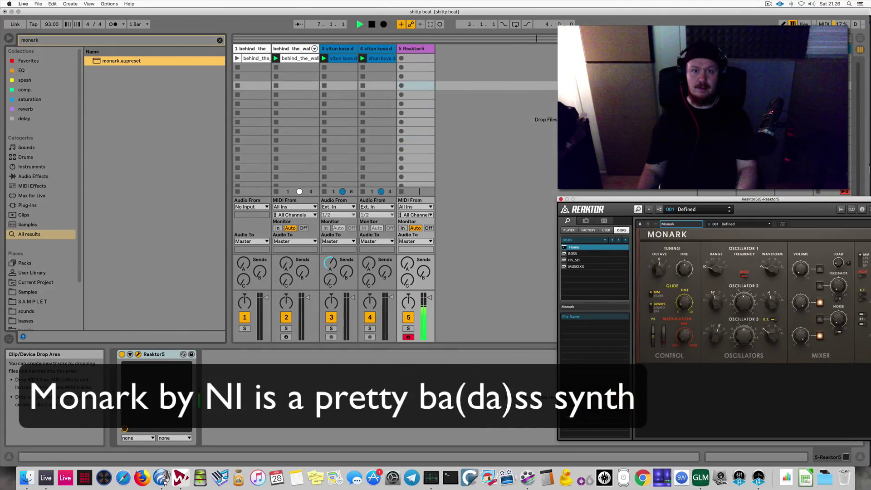
Lower the computer keyboard's octave, move the Reaktor window fully into view and advance Monark to the ARPlease preset
key("z")
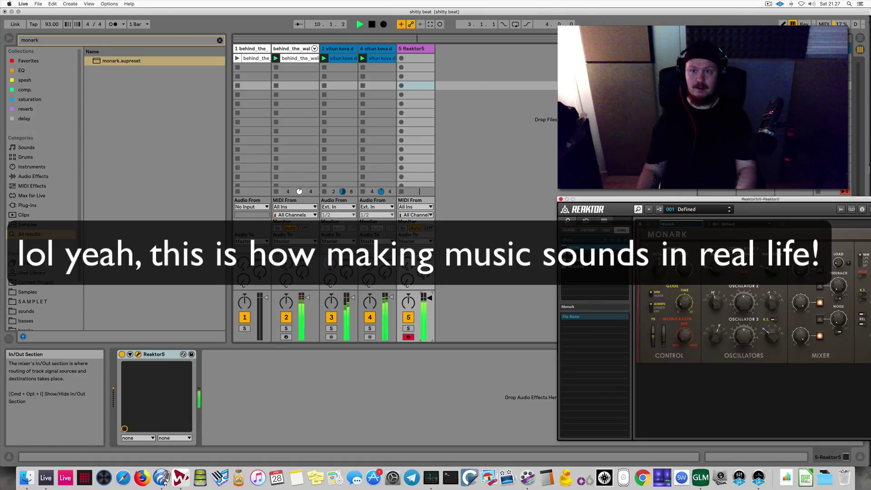
left_click_drag(645, 200, 517, 186)
key("Down")
key("Down")
key("Down")
key("Down")
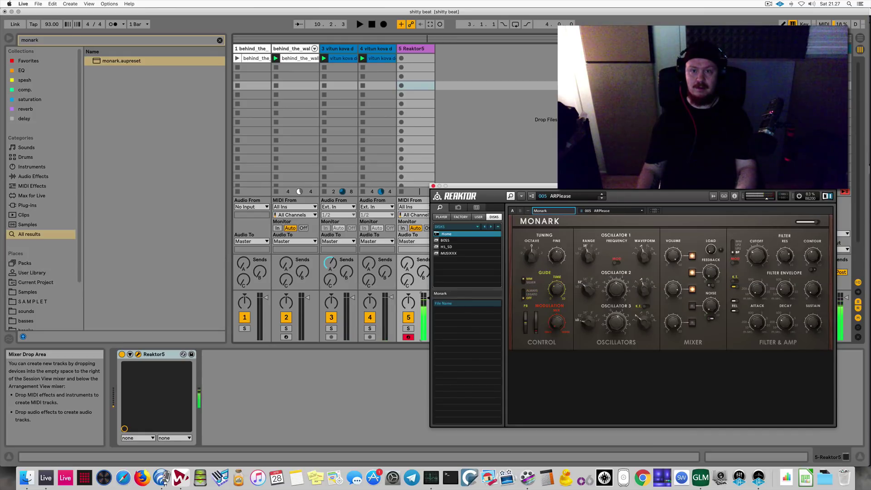
Load Monark's Defined Square preset from the Bass bank and play it an octave lower over the beat
left_click(563, 196)
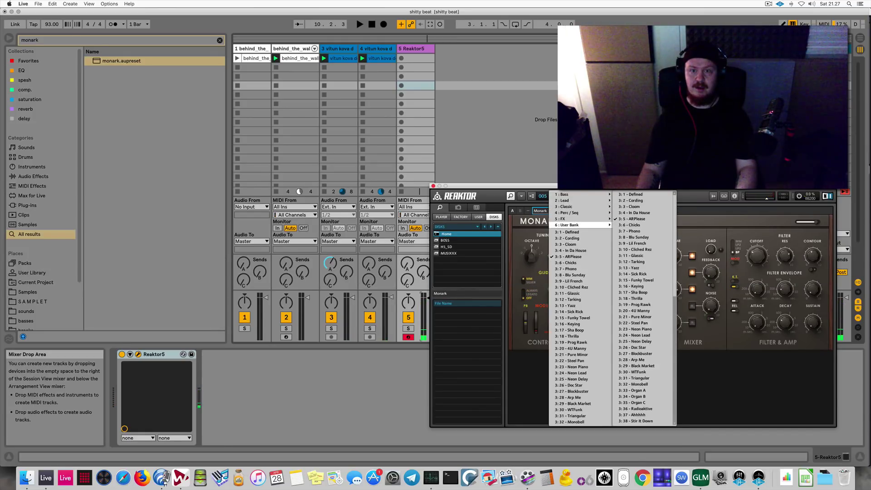
mouse_move(581, 194)
left_click(640, 194)
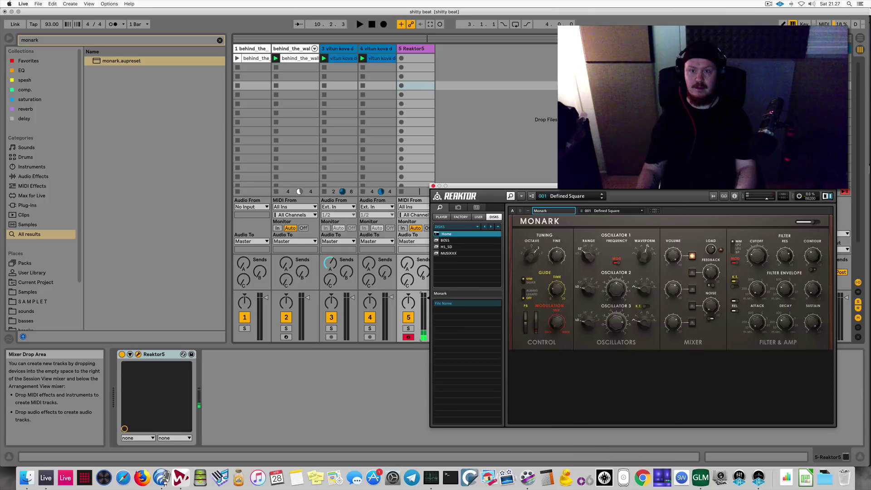
key("space")
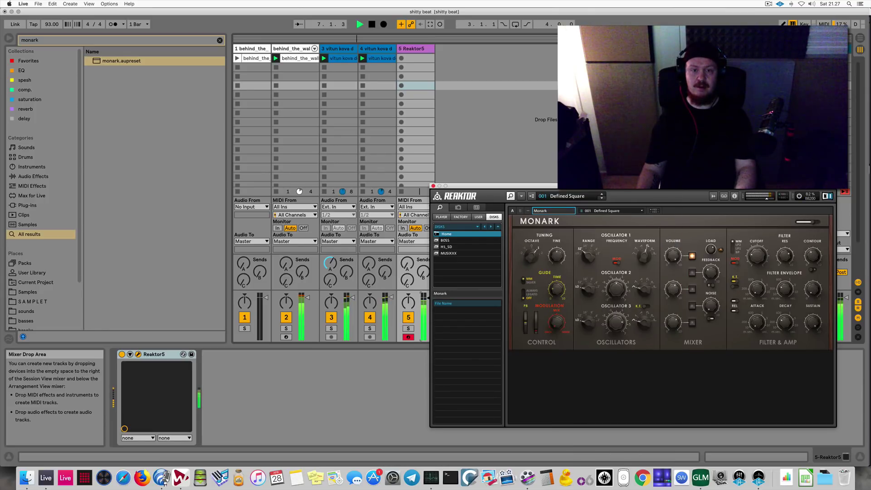
left_click_drag(509, 186, 509, 206)
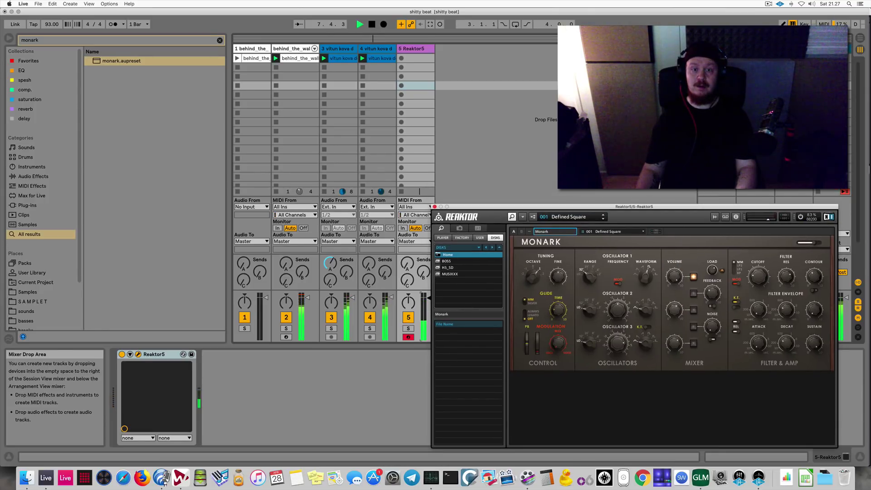
key("z")
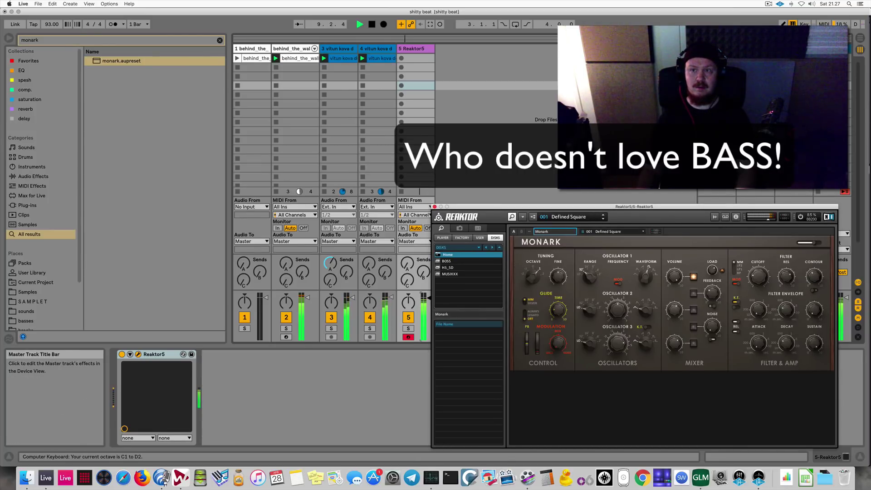
key("space")
Open the master track's SPAN analyzer window alongside the Monark synth
left_click(832, 49)
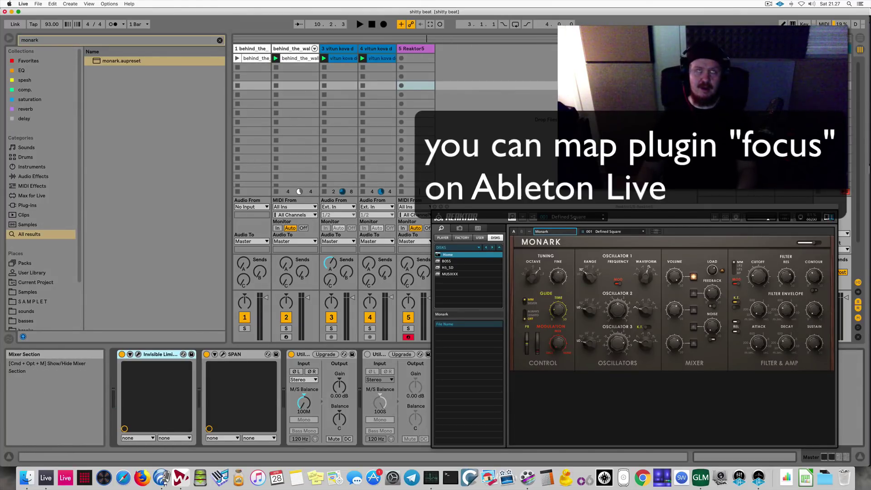
left_click(242, 355)
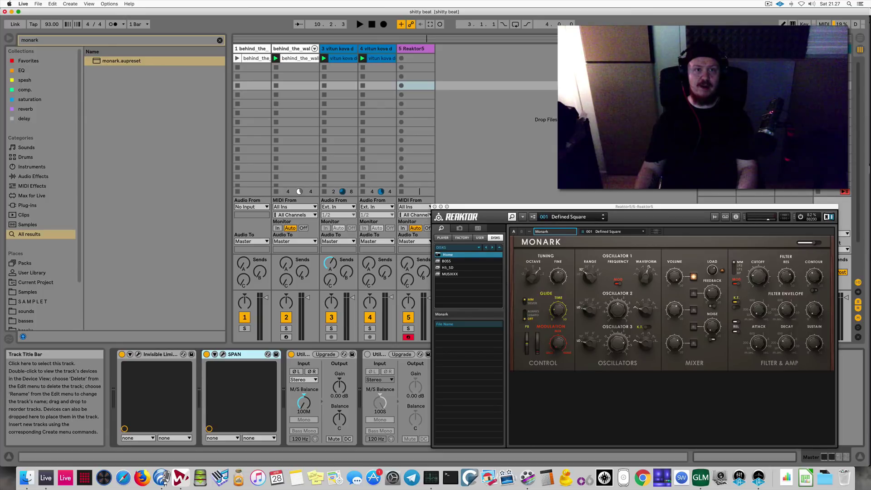
left_click(252, 49)
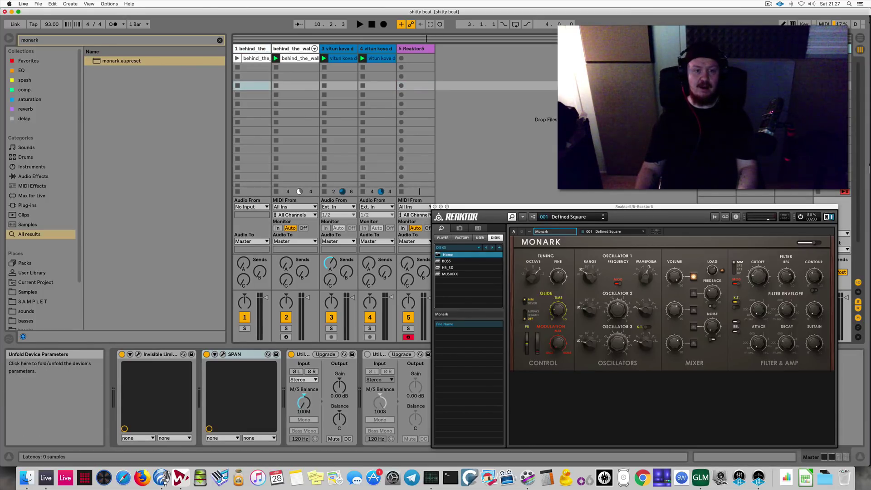
left_click(223, 354)
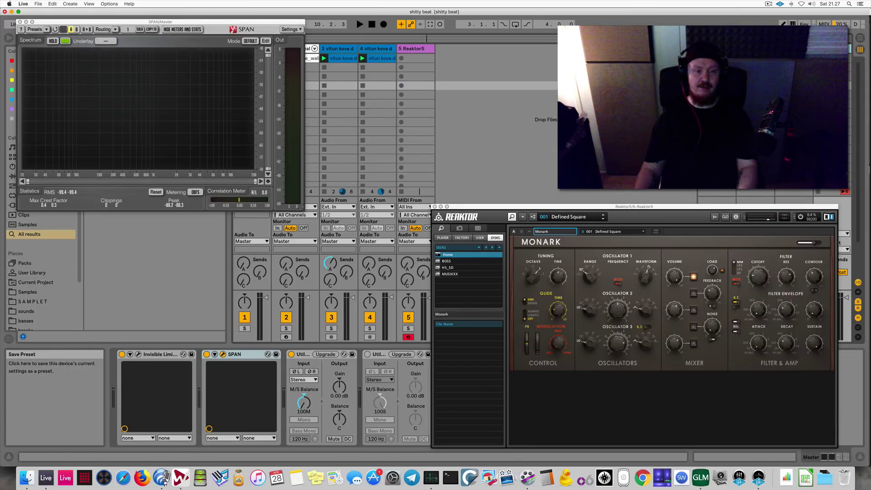
left_click(377, 48)
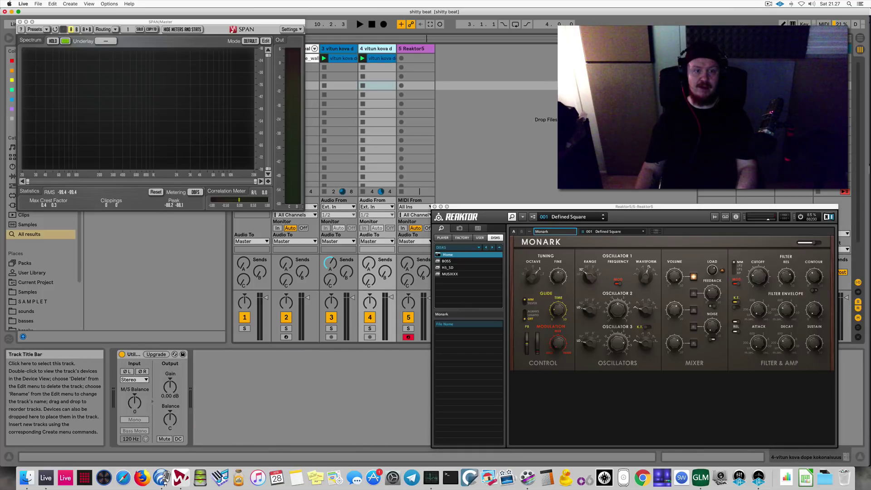
left_click(832, 48)
left_click(223, 354)
left_click(223, 355)
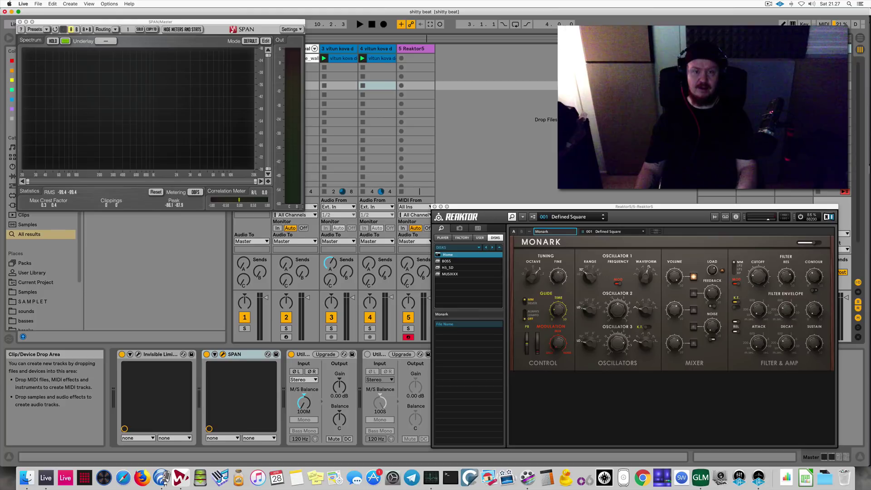
Play the bass with the mix while watching SPAN's spectrum, and move the Reaktor and SPAN windows out of the way
key("space")
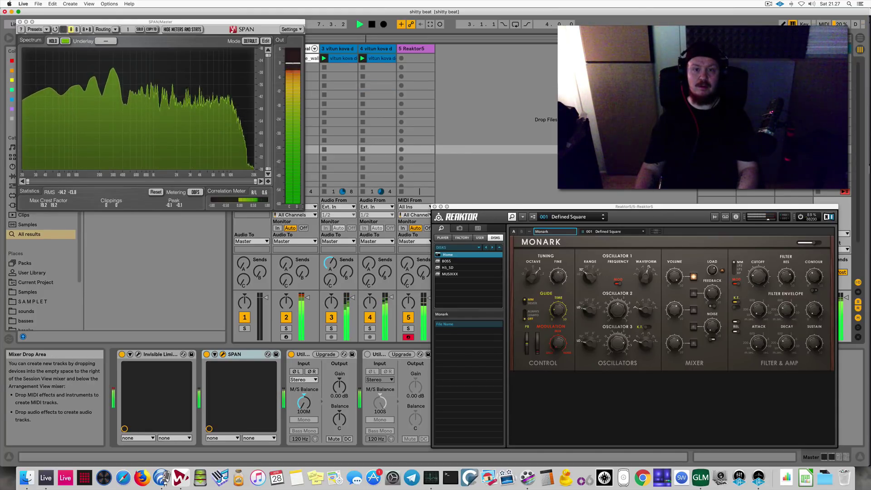
left_click_drag(567, 207, 567, 221)
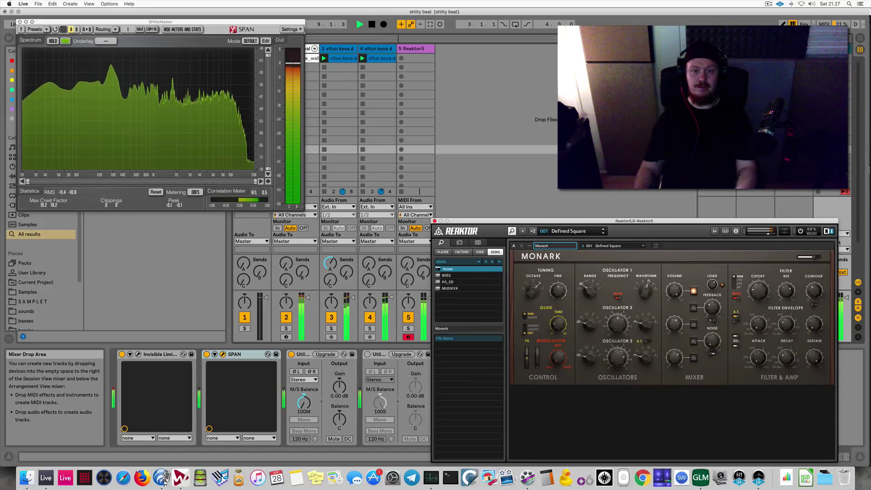
left_click_drag(567, 221, 573, 232)
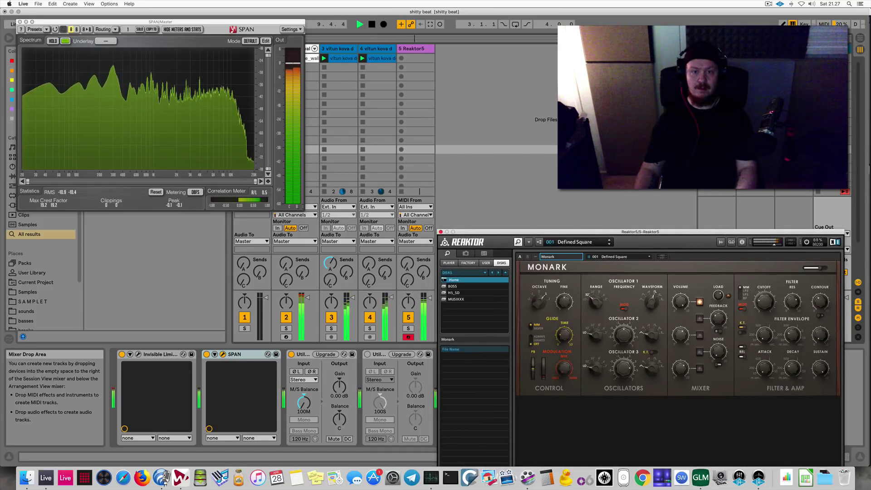
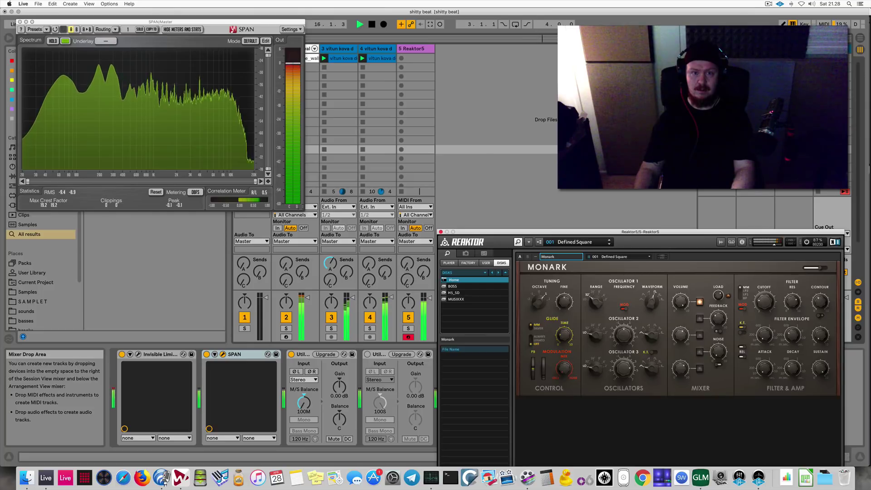
key("space")
left_click_drag(195, 21, 696, 128)
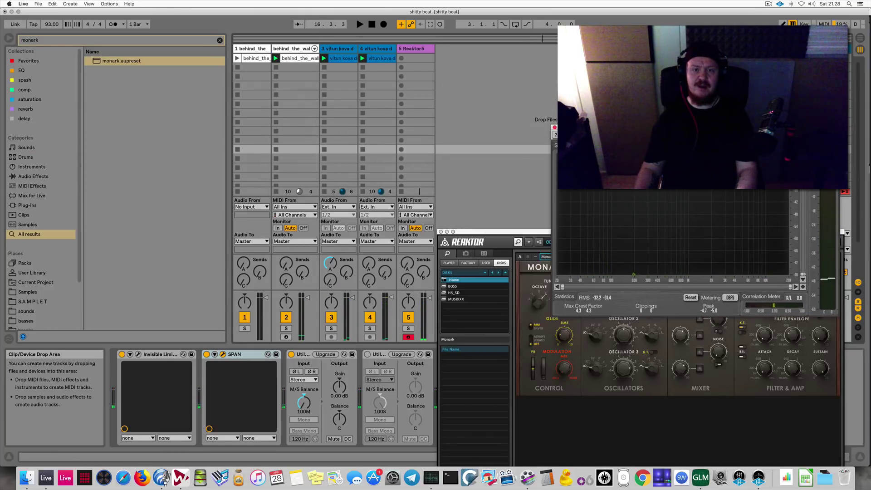
Deactivate the Reaktor5 track, insert another MIDI track and load the Analog instrument onto it
left_click(415, 48)
key("0")
key("super+shift+t")
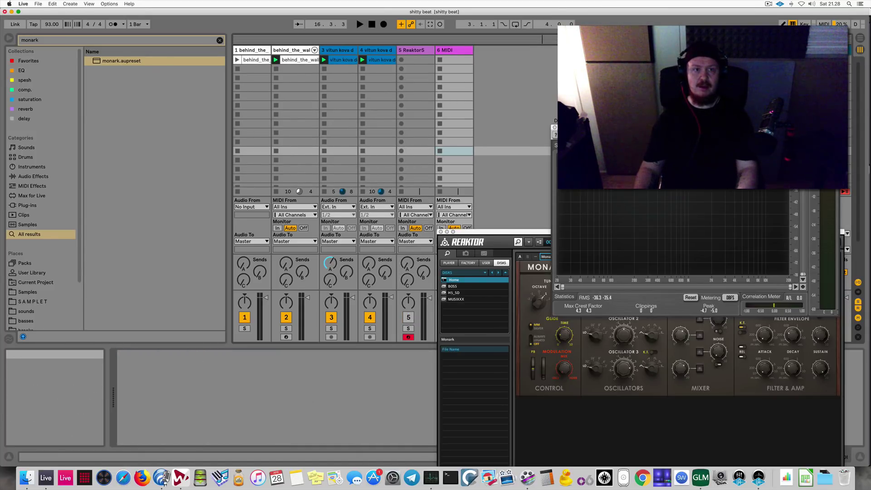
key("super+f")
left_click(32, 167)
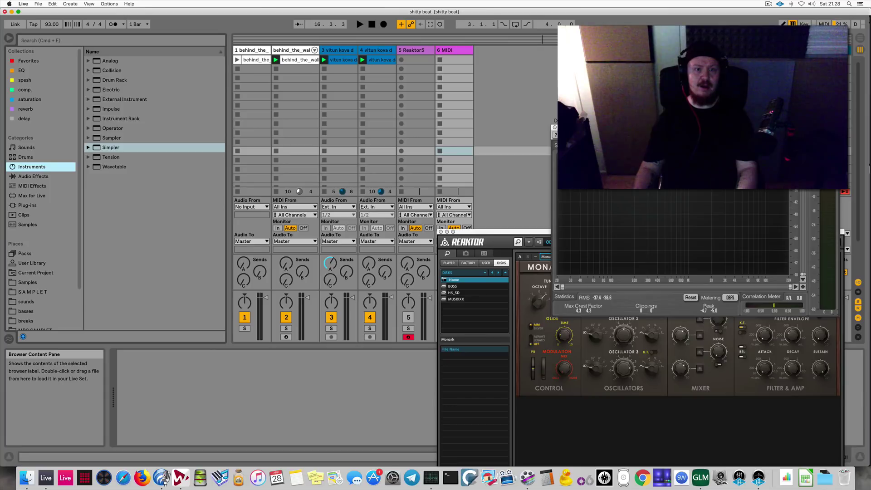
left_click(110, 60)
key("Return")
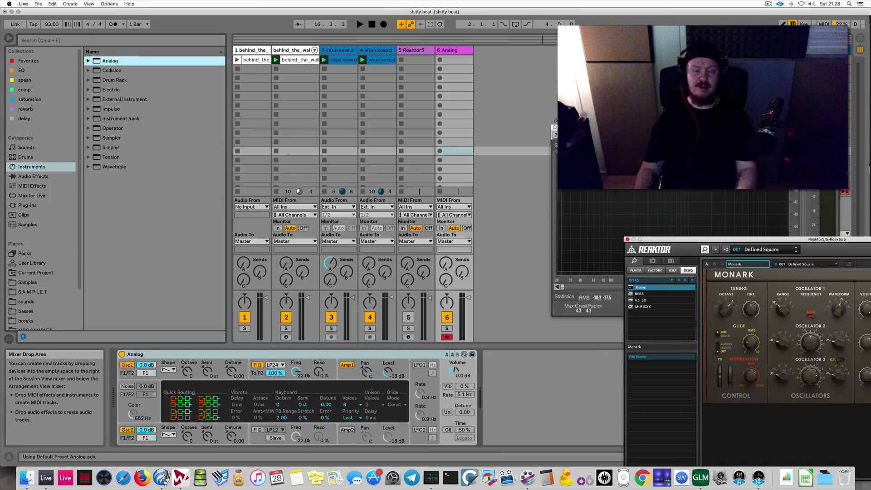
Solo the Analog track together with both vitun kova tracks and play bass notes on Analog over them
key("a")
key("x")
key("a")
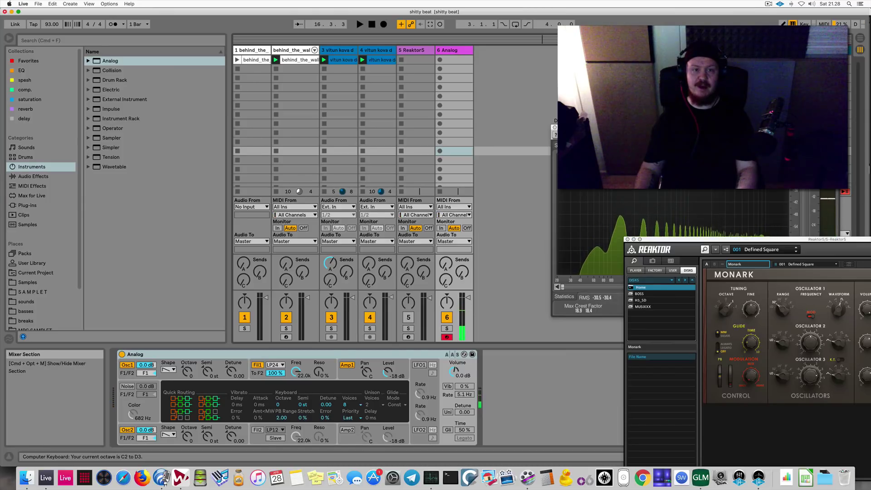
left_click(332, 329)
left_click(447, 328)
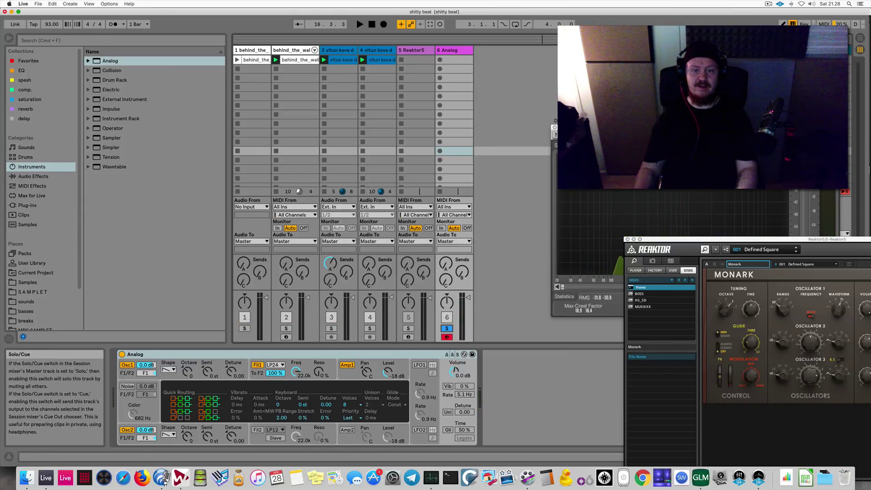
key("space")
left_click(331, 328, "super")
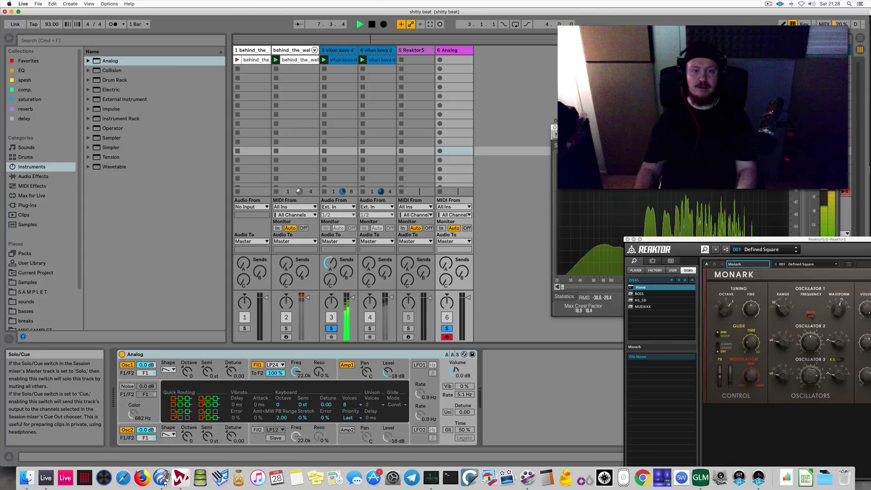
left_click(370, 329, "super")
key("a")
key("x")
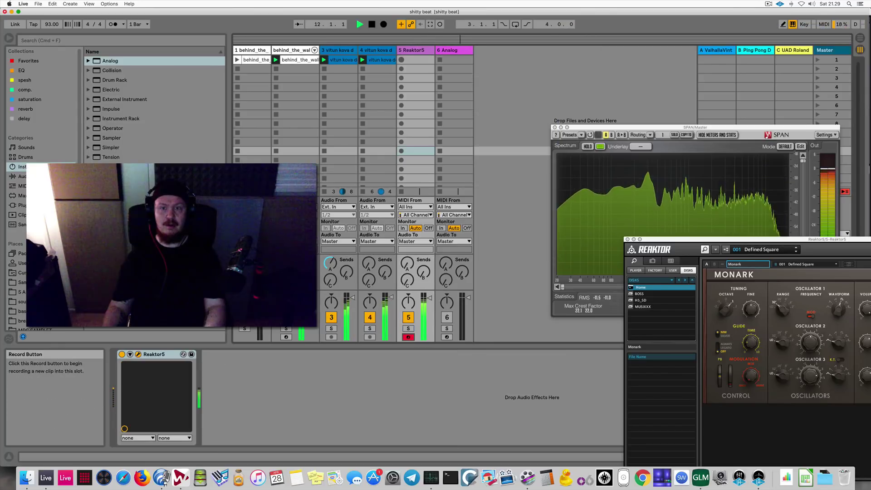
Bring the Reaktor window into full view, load Monark's Dutch Sub preset and play it against the beat
left_click_drag(681, 239, 508, 160)
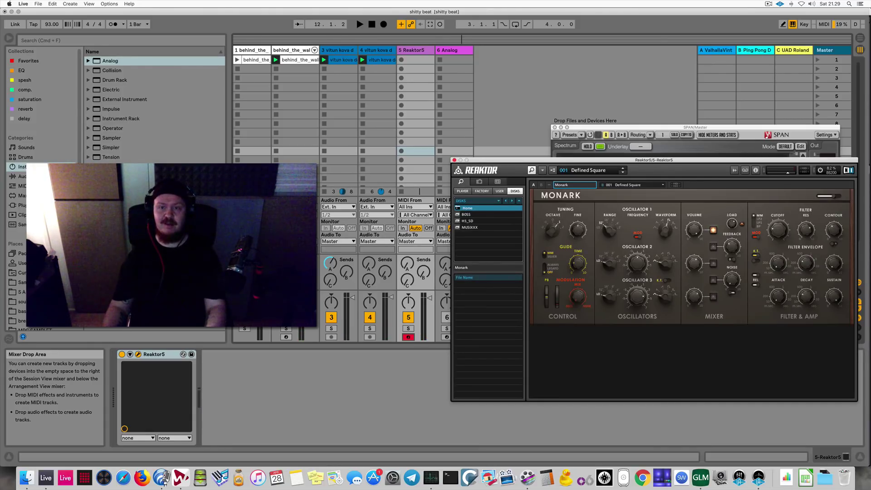
left_click(623, 172)
left_click(623, 172)
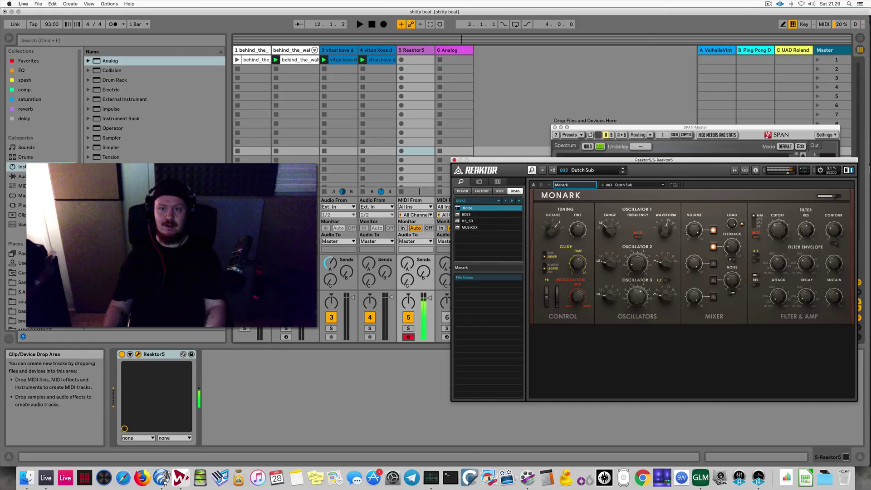
key("space")
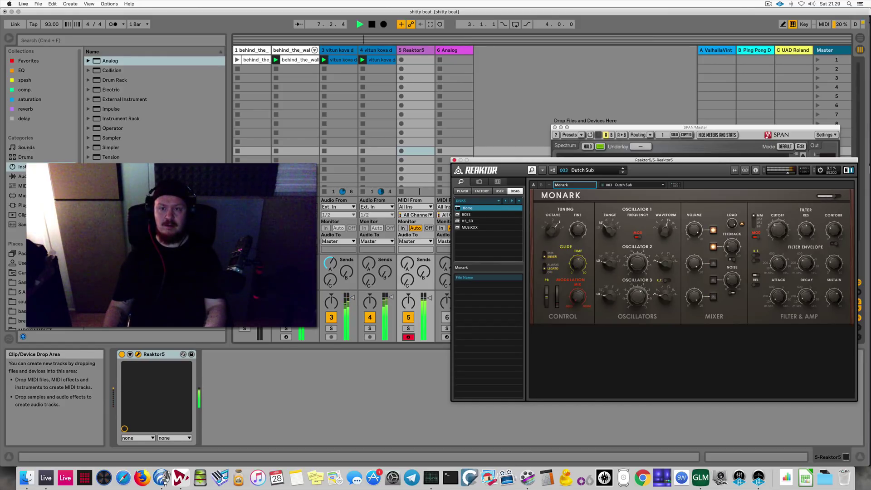
key("space")
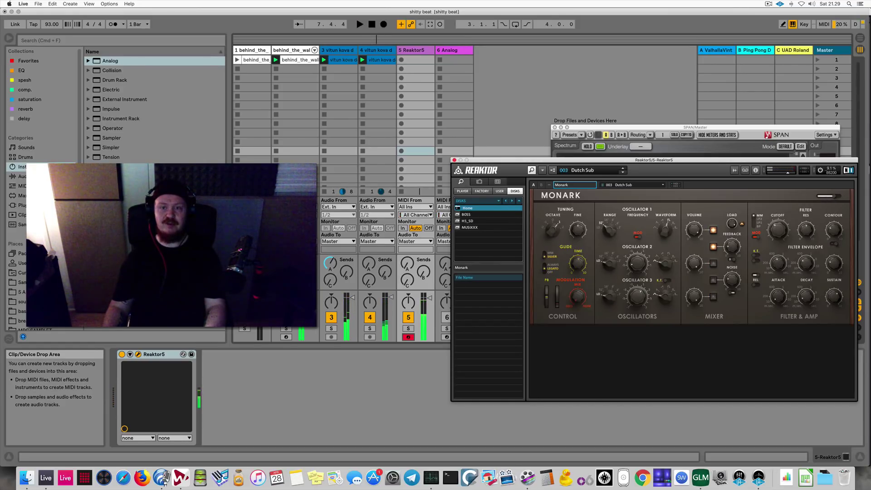
Record the Dutch Sub bass line as a clip in the first slot of the Reaktor5 track
left_click_drag(585, 161, 603, 172)
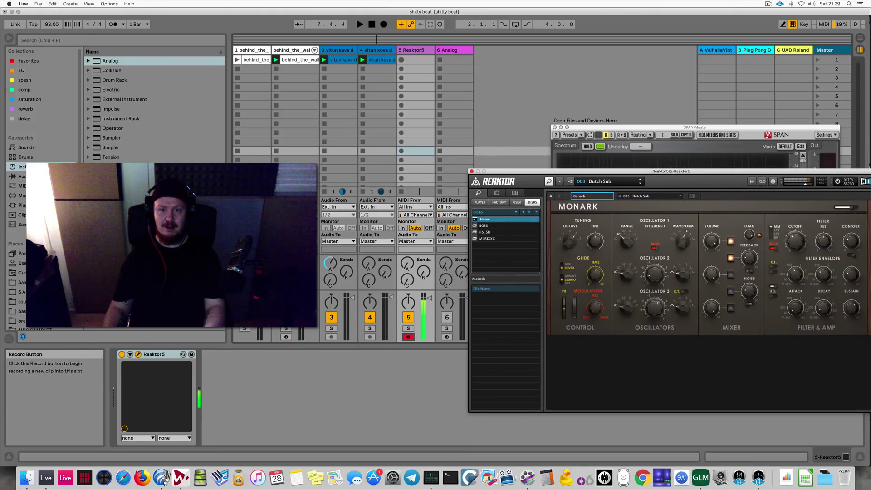
left_click(401, 60)
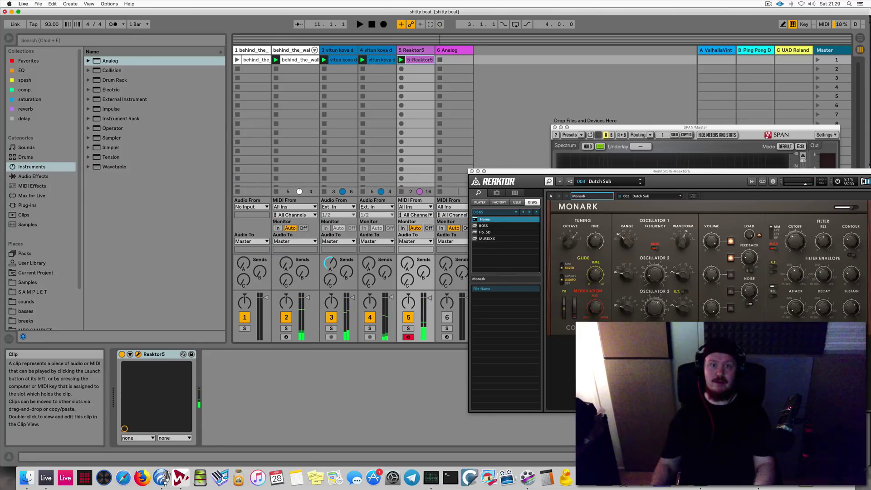
key("space")
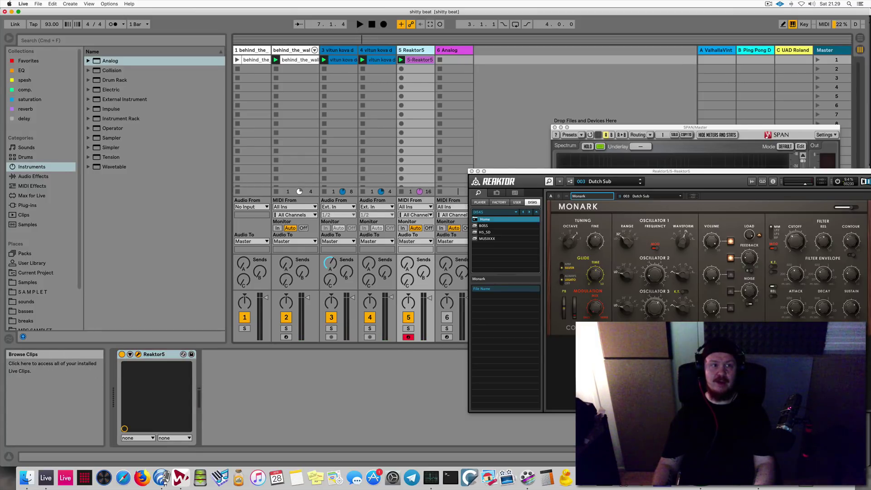
Show the Audio Effects category in the browser and deactivate the Analog track and both vitun kova tracks
left_click(33, 176)
scroll(149, 191, "up", 5)
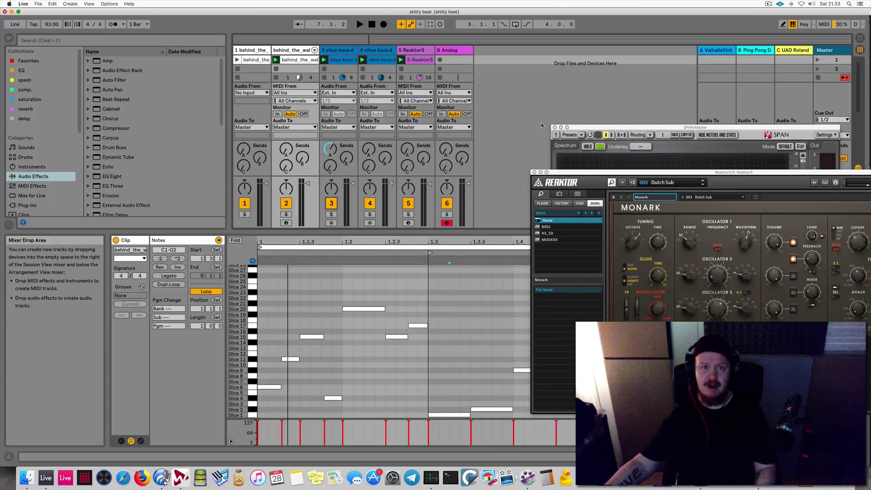
left_click(447, 204)
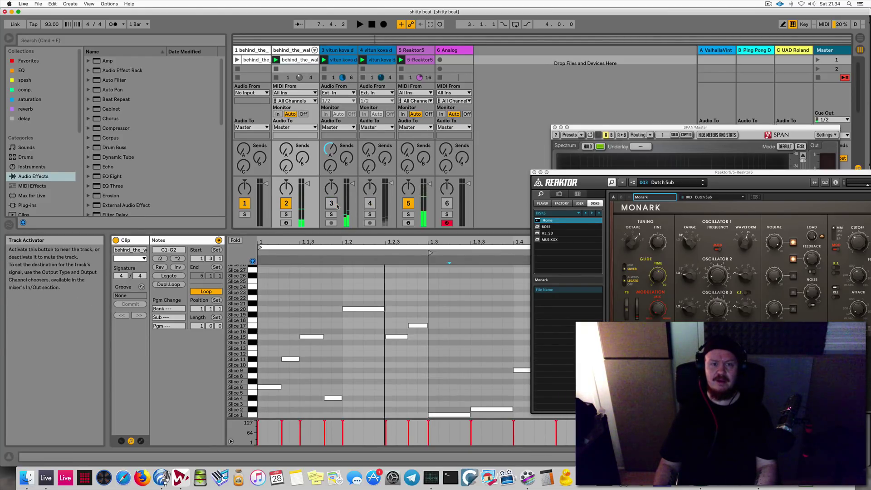
Move the first note of the sliced break clip down to Slice 1 and play it with the bass
left_click_drag(271, 388, 272, 415)
key("space")
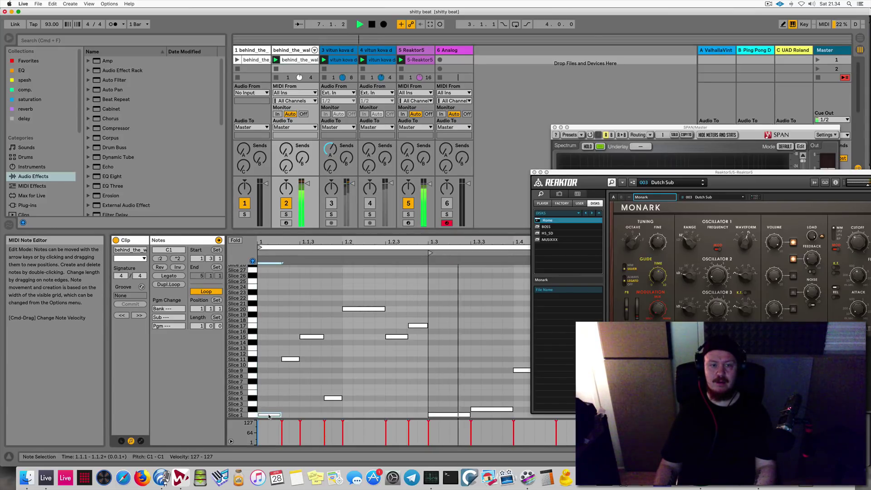
key("space")
Add a Compressor after Reaktor5 on the bass track, turn on its sidechain and unfold the sliced break rack's chains
double_click(412, 50)
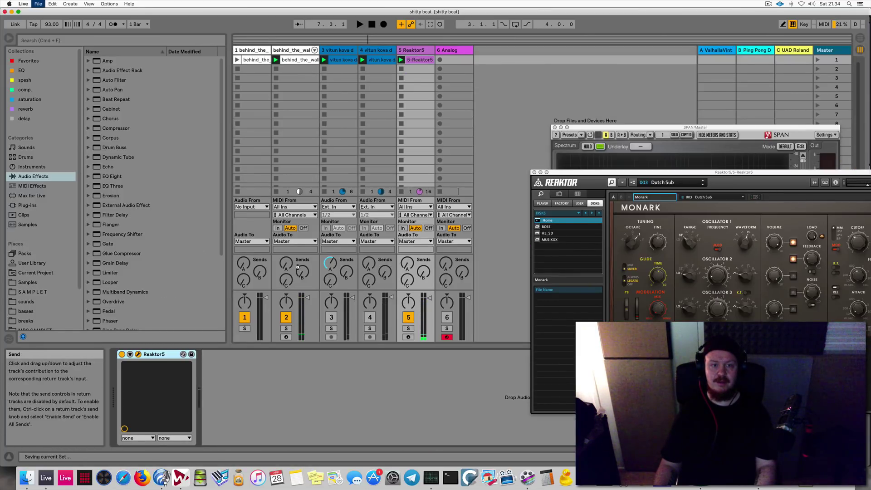
double_click(128, 130)
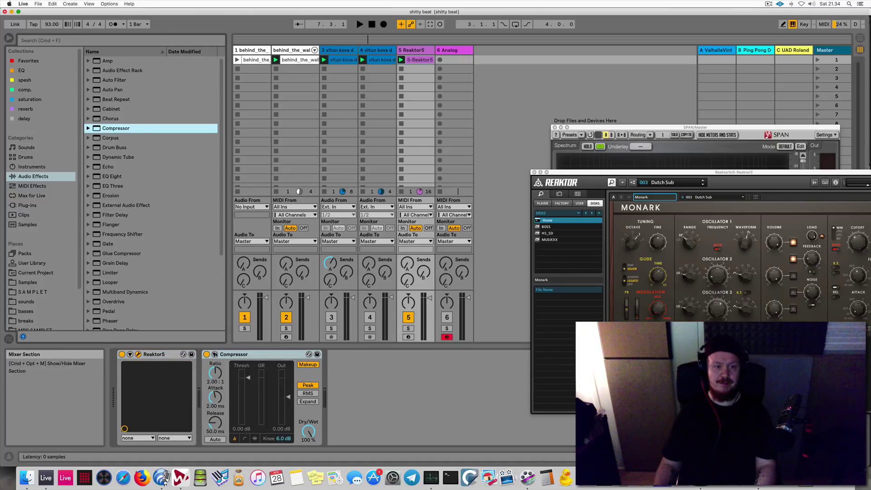
left_click(215, 354)
left_click(315, 50)
left_click(223, 365)
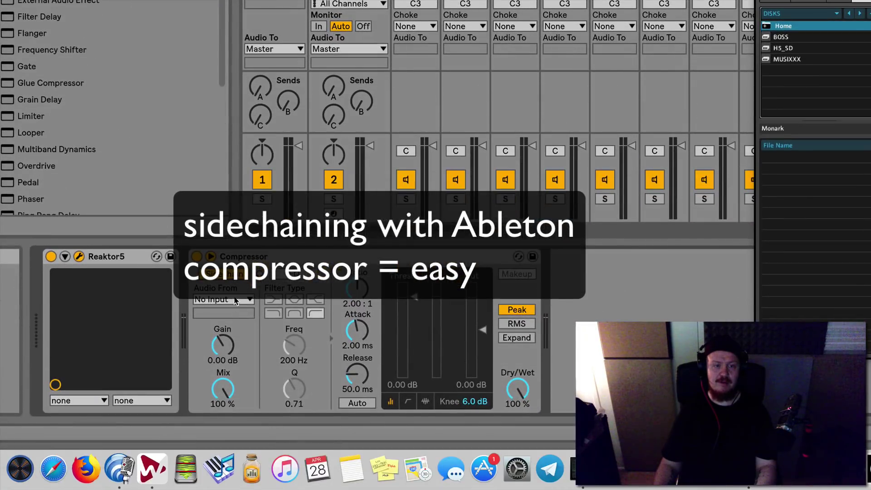
left_click(231, 380)
left_click(230, 380)
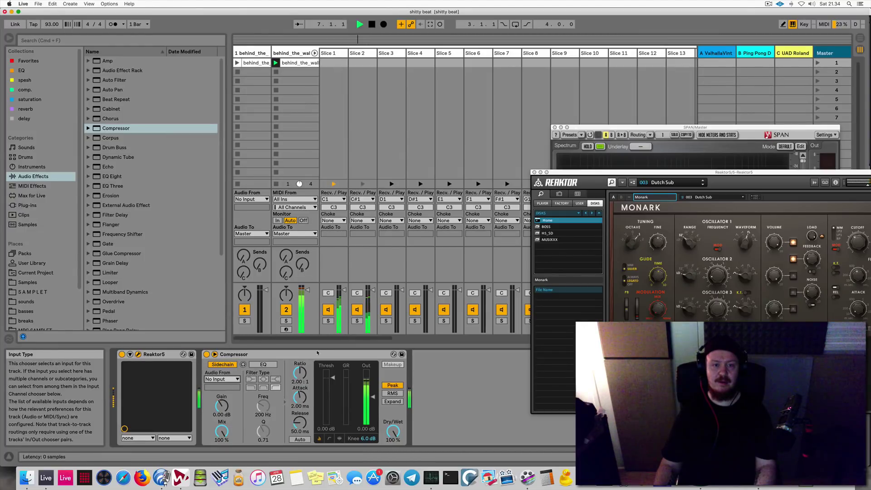
Rename the Slice 1 chain of the sliced break rack as kick
left_click(333, 183)
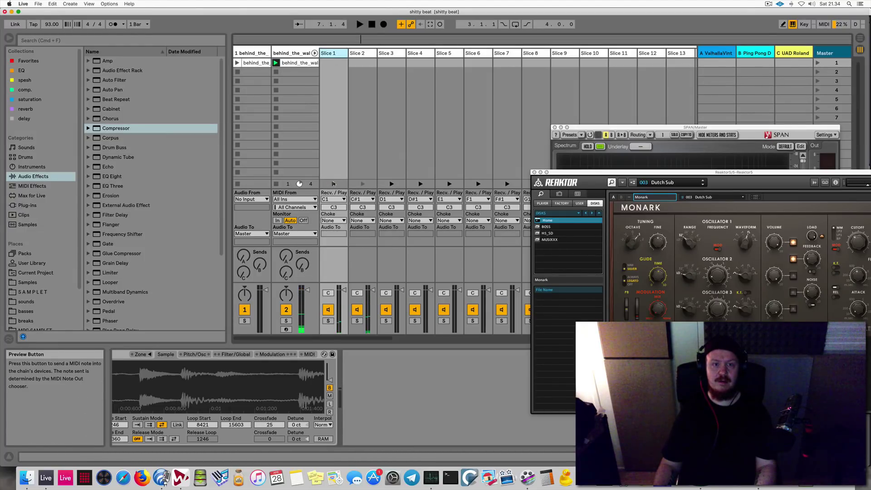
key("super+r")
type("kic")
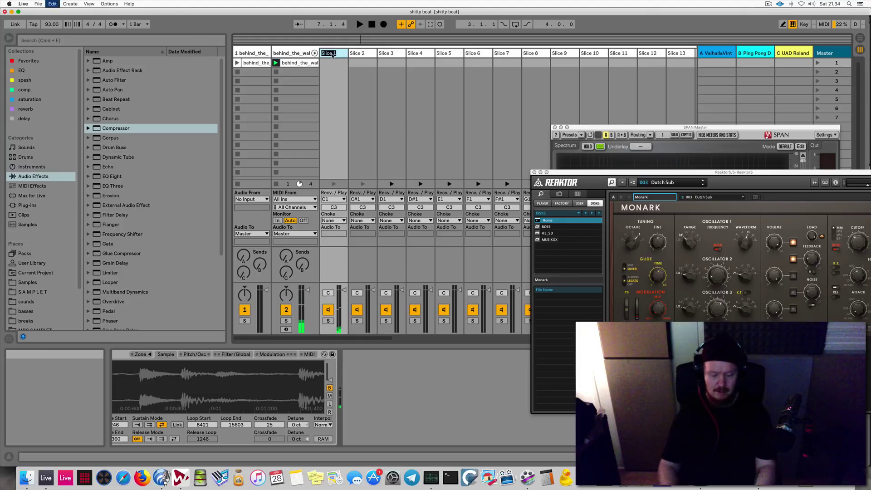
type("k")
key("Return")
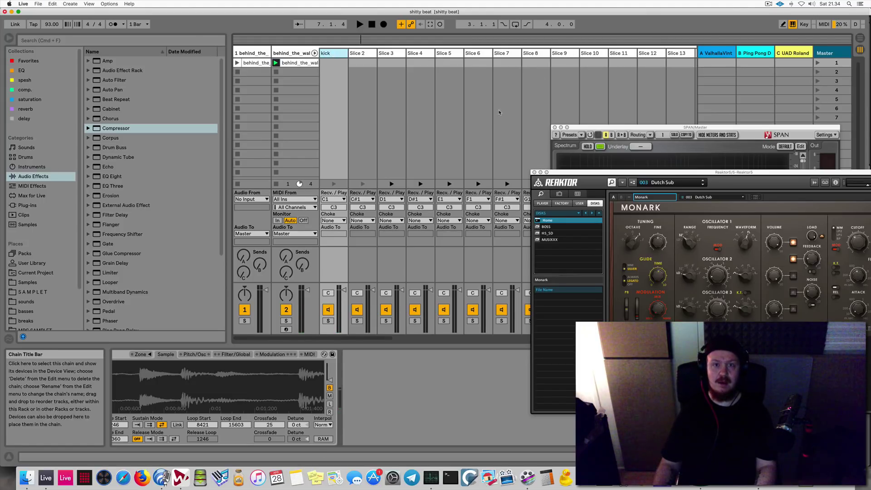
Set the Reaktor5 Compressor's sidechain source to behind the wall of sleep, taking the kick chain's Pre FX signal
scroll(519, 82, "right", 20)
left_click(638, 53)
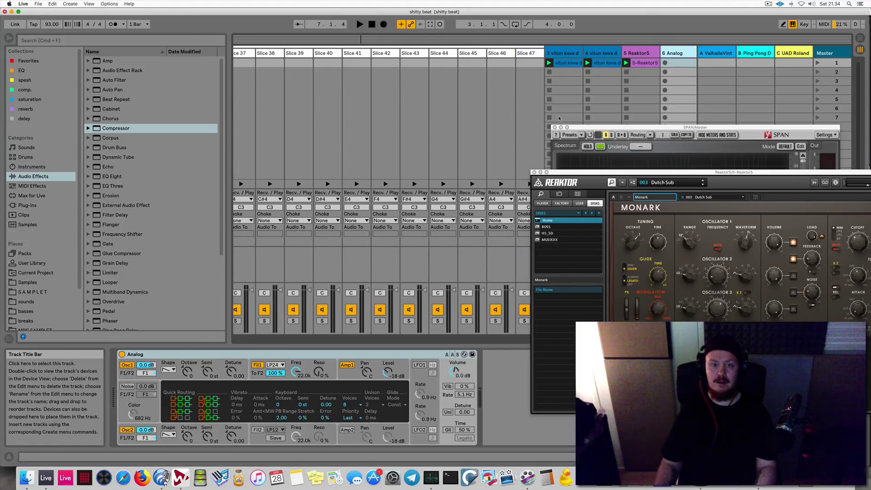
left_click(644, 54)
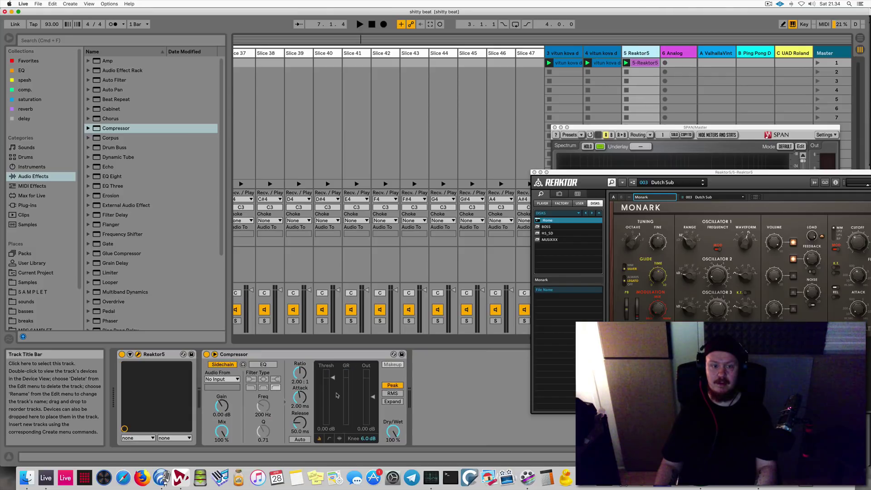
left_click(222, 379)
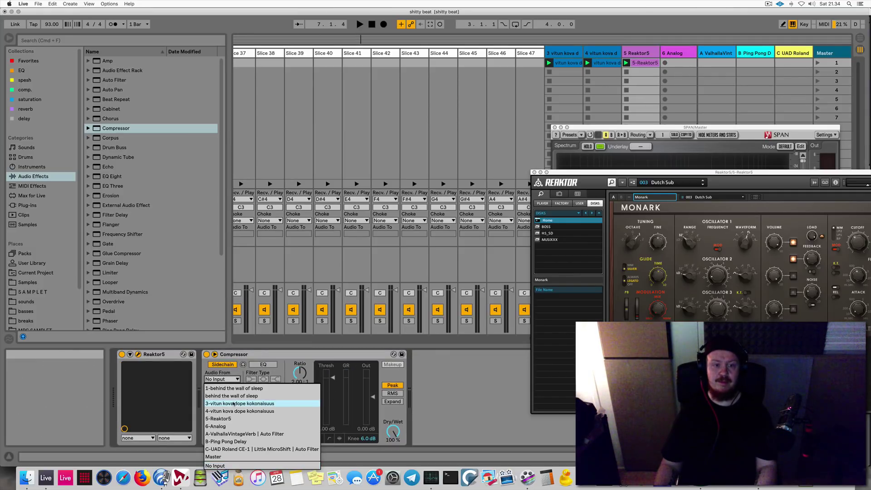
left_click(232, 388)
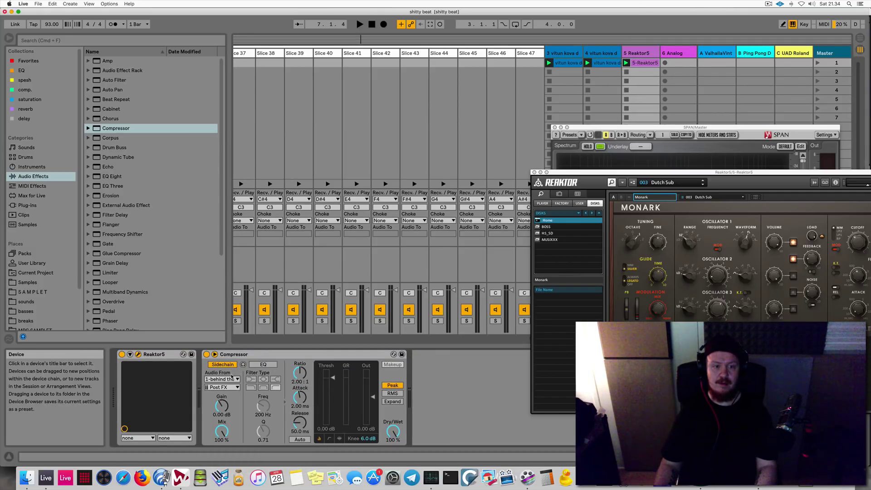
left_click(232, 378)
left_click(224, 396)
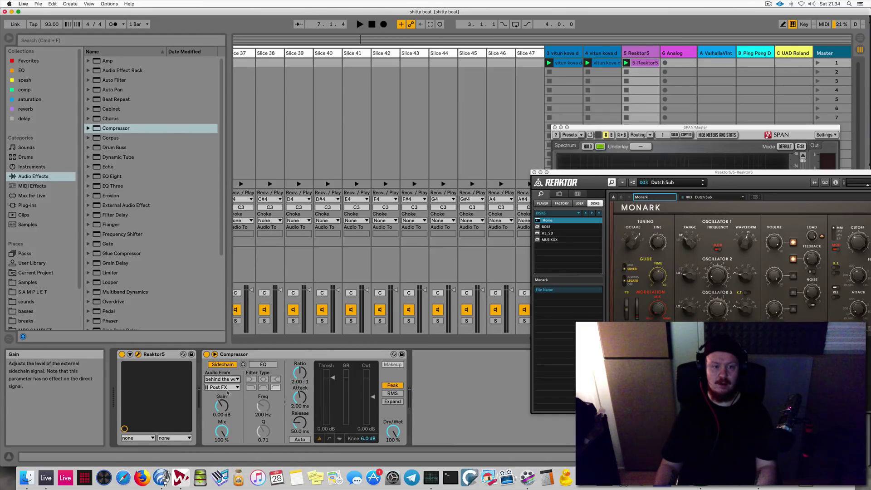
left_click(222, 387)
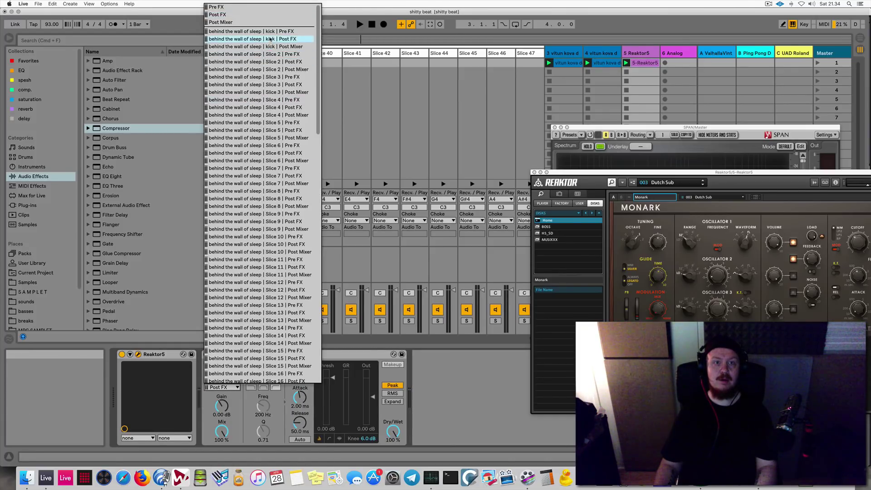
left_click(263, 31)
Set the Compressor's threshold to -36.5 dB and its release to 404 ms while playing the beat
left_click_drag(337, 368, 337, 394)
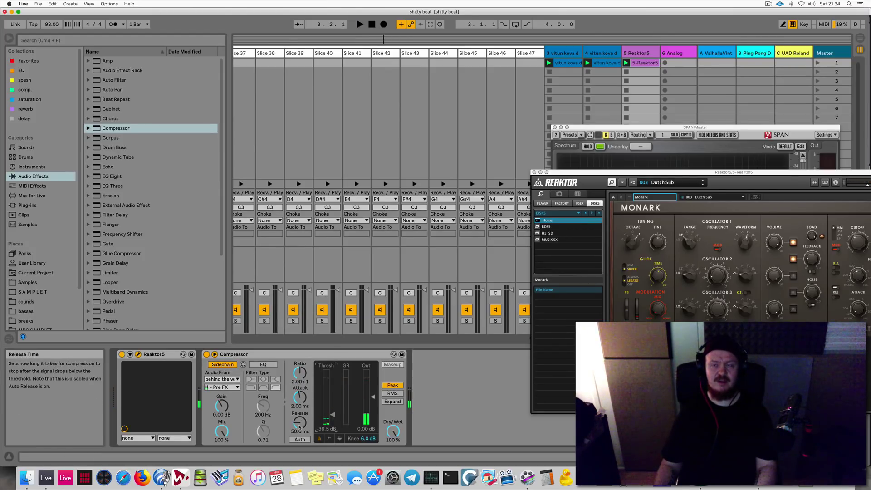
key("space")
left_click_drag(300, 422, 300, 403)
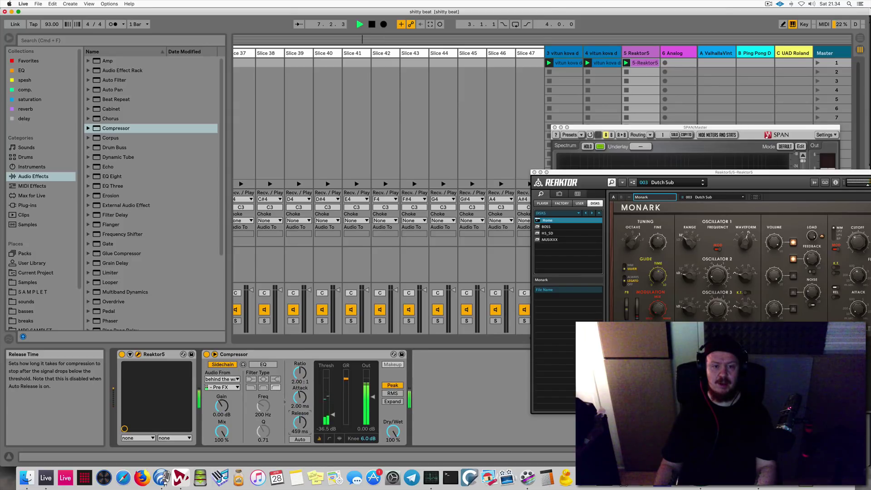
key("space")
Hide the browser, close the Reaktor and SPAN windows, and fold the sliced break rack's chains
scroll(300, 190, "left", 20)
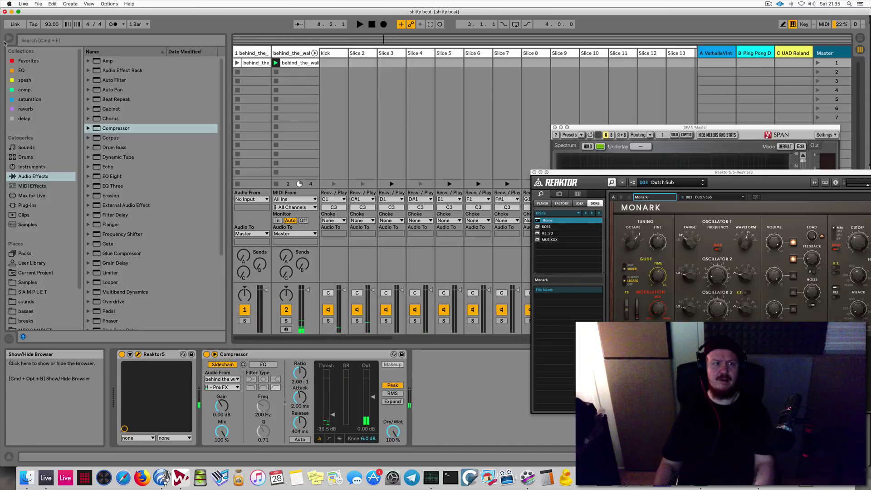
left_click(5, 43)
left_click(534, 172)
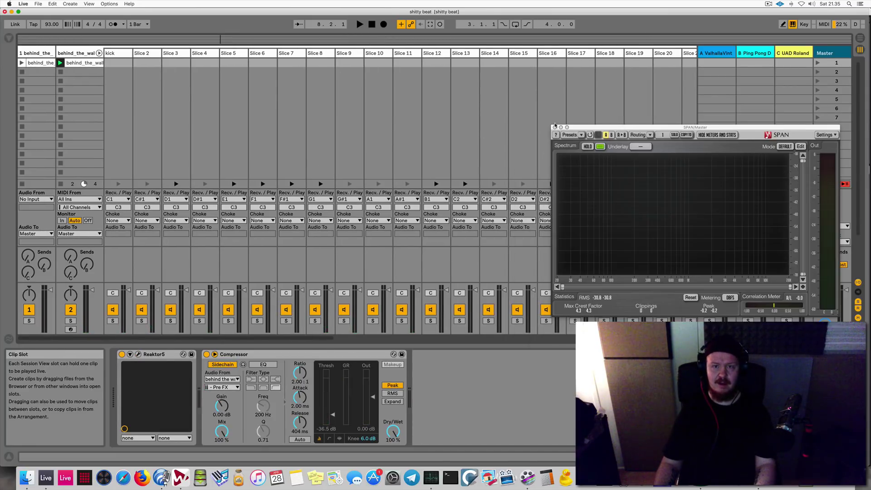
left_click(555, 127)
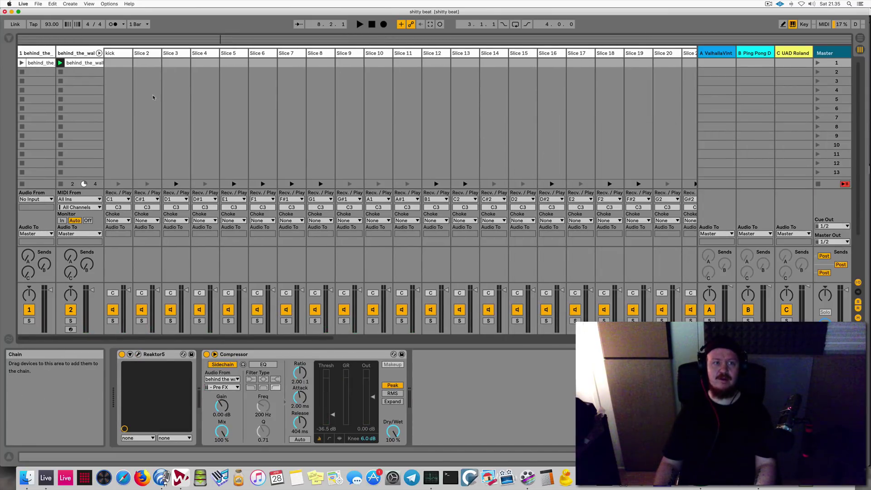
left_click(99, 53)
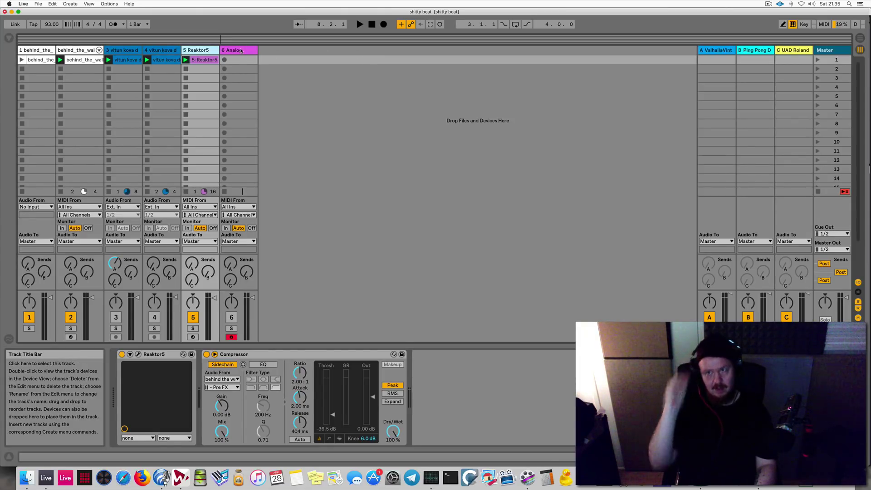
Color the Reaktor5 track red and assign the track color to its clips
right_click(204, 50)
left_click(215, 178)
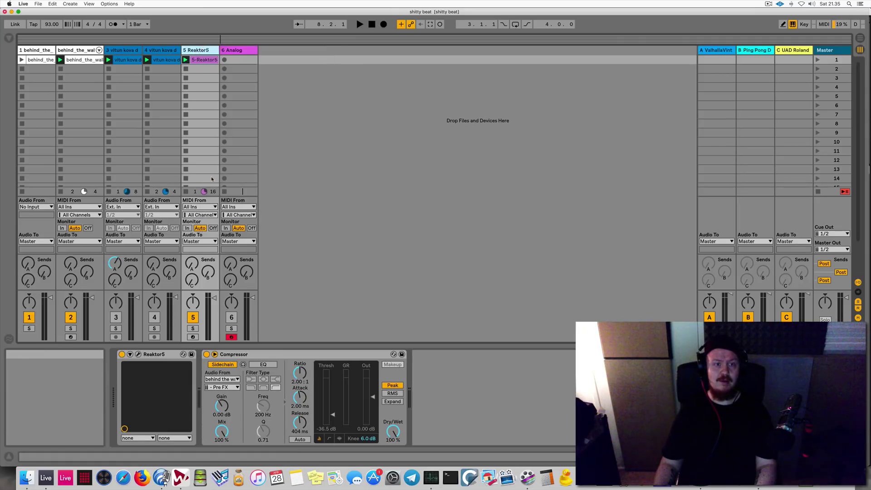
right_click(203, 52)
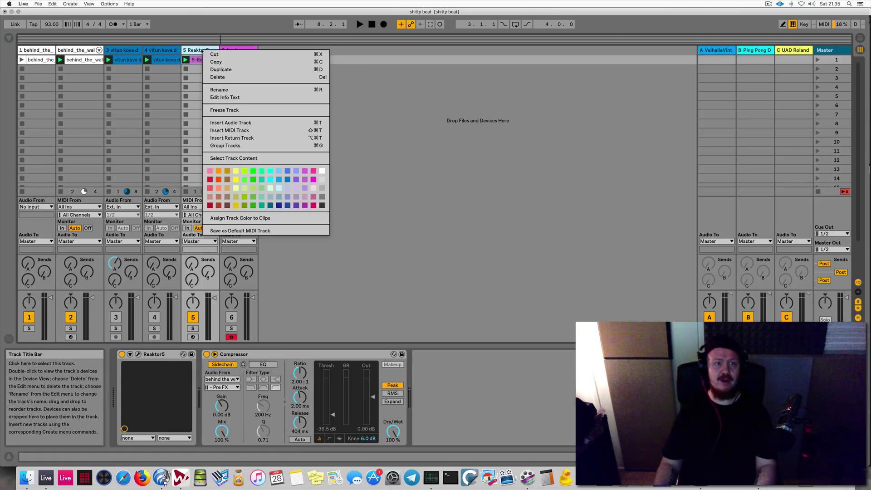
left_click(248, 218)
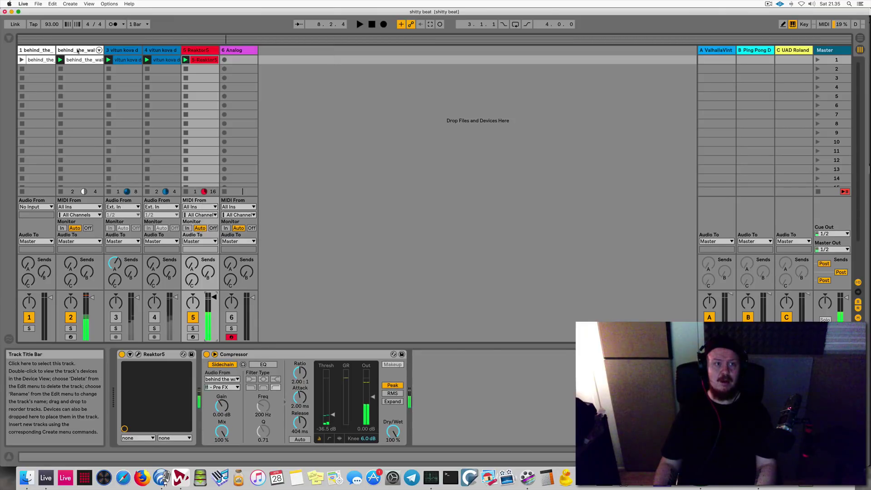
Search the browser for fffff and load FFFFFFFFFF.aupreset, a FabFilter Pro-Q 2 preset, onto the sliced break track
left_click(78, 50)
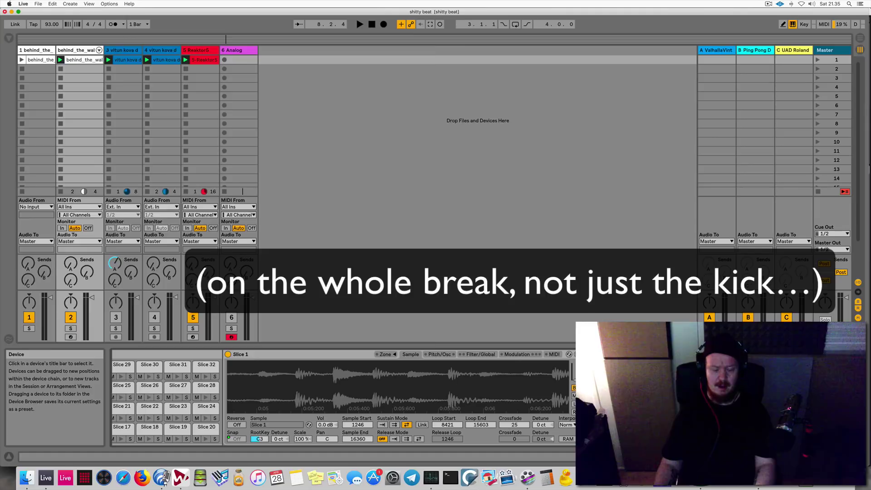
key("super+f")
type("fffff")
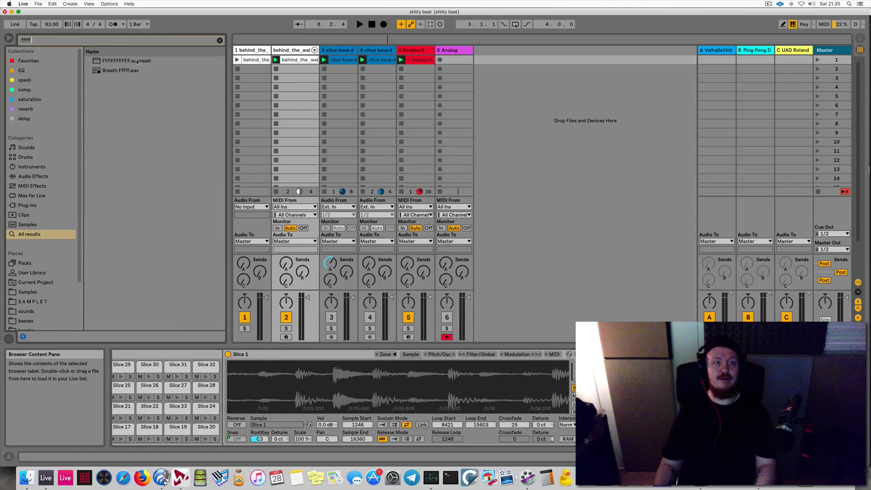
double_click(137, 62)
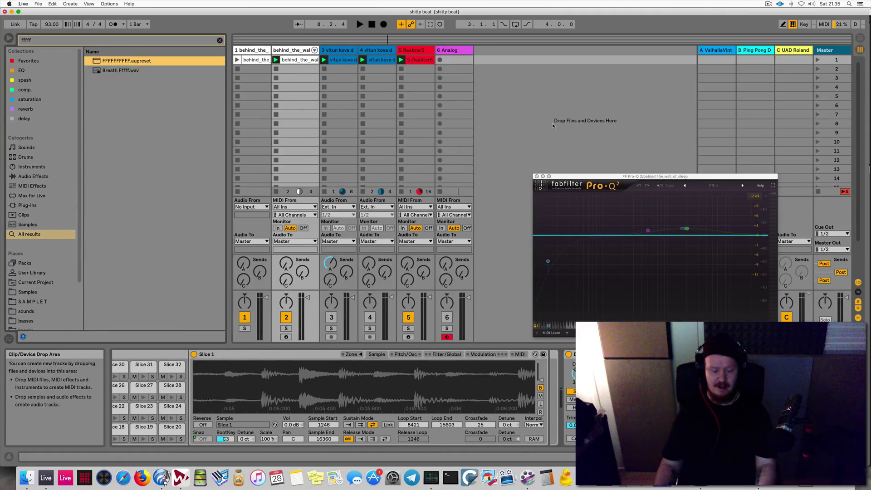
left_click_drag(601, 177, 233, 116)
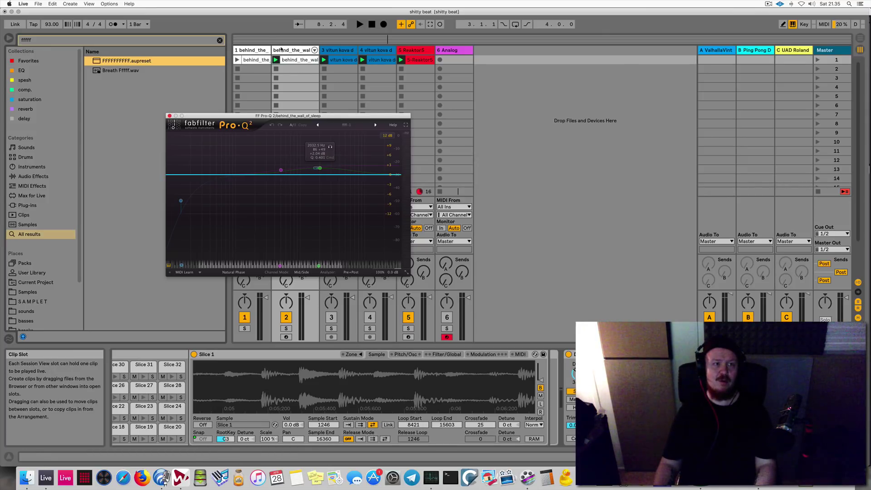
left_click(23, 215)
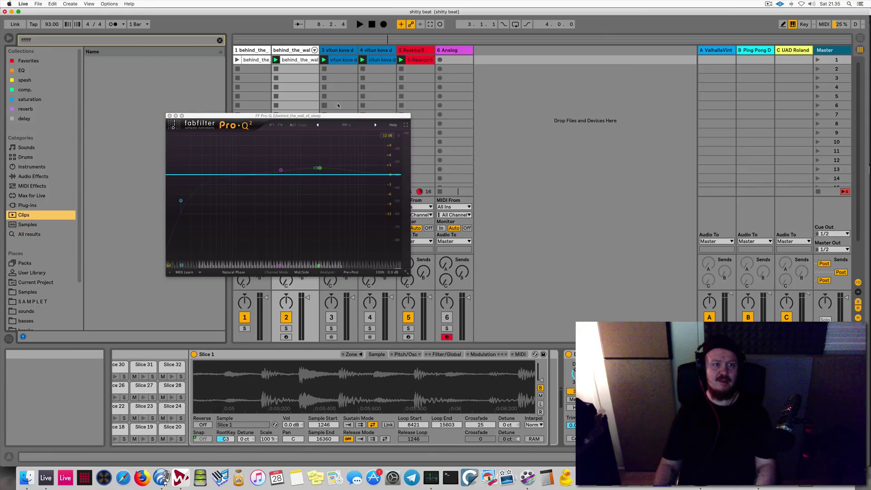
key("BackSpace")
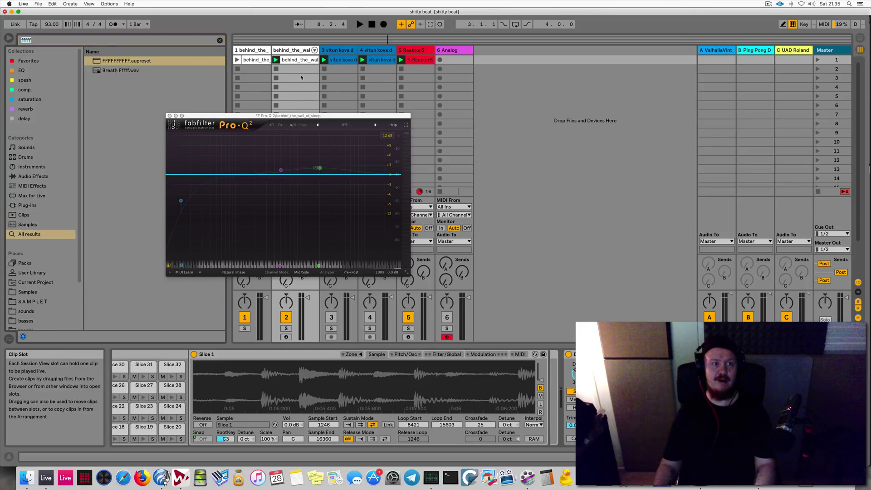
While playing the beat, enable the green bell band in the break's Pro-Q 2 and set it to about 1000 Hz with a 3 dB boost
key("space")
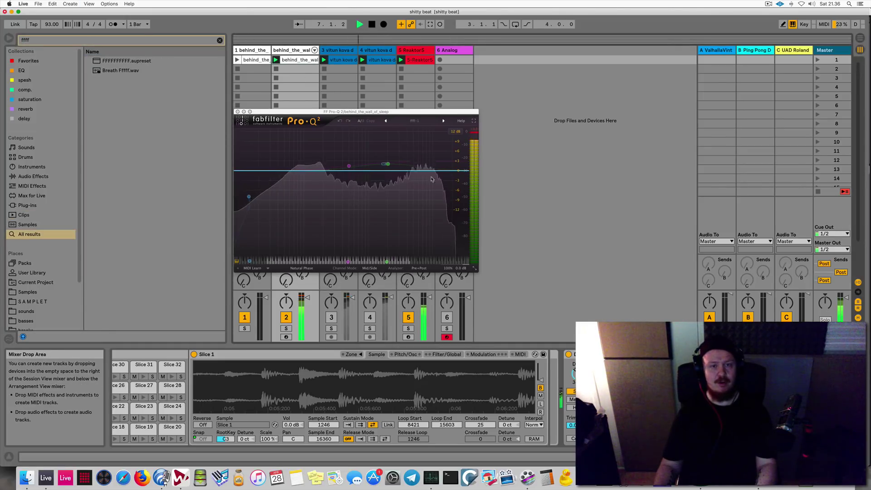
key("space")
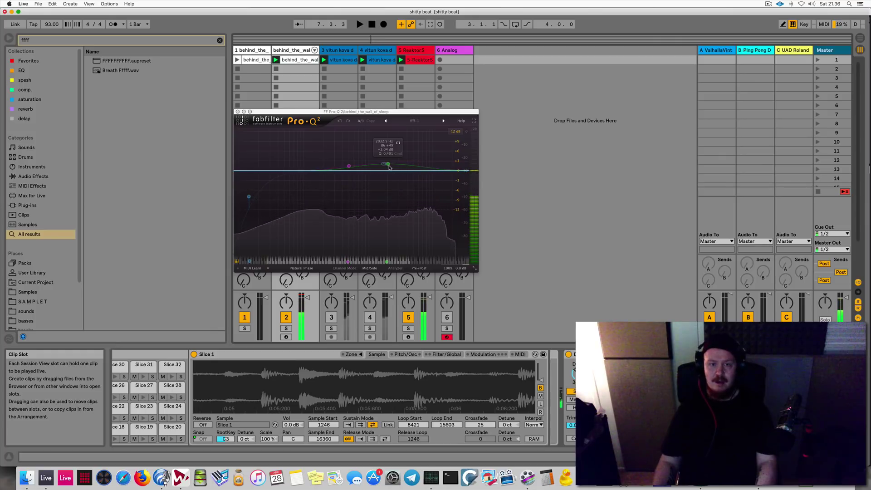
left_click_drag(389, 165, 379, 165)
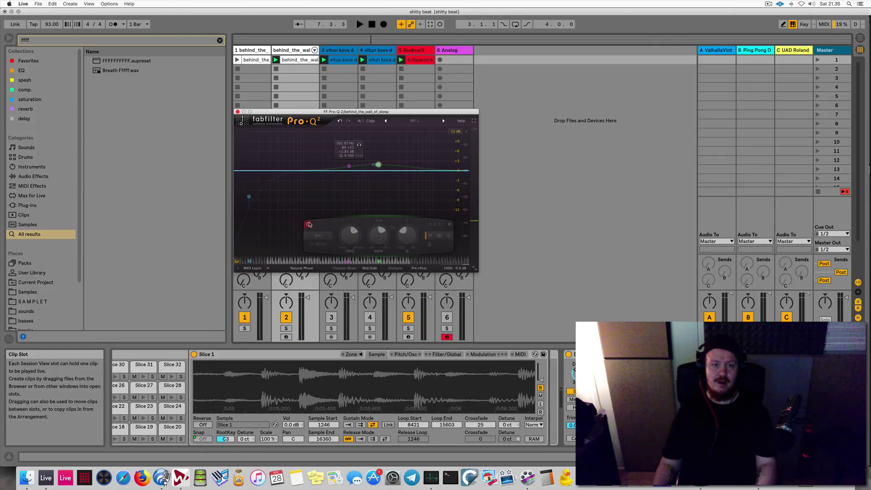
left_click(309, 224)
key("space")
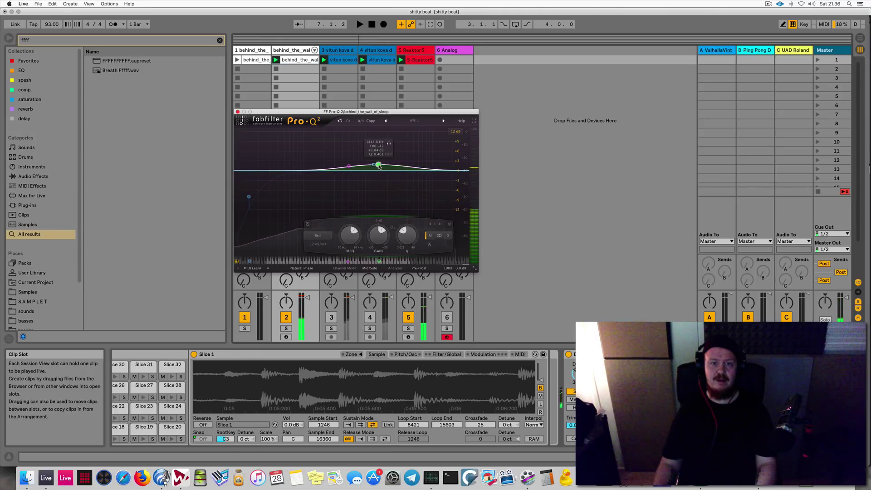
double_click(380, 165)
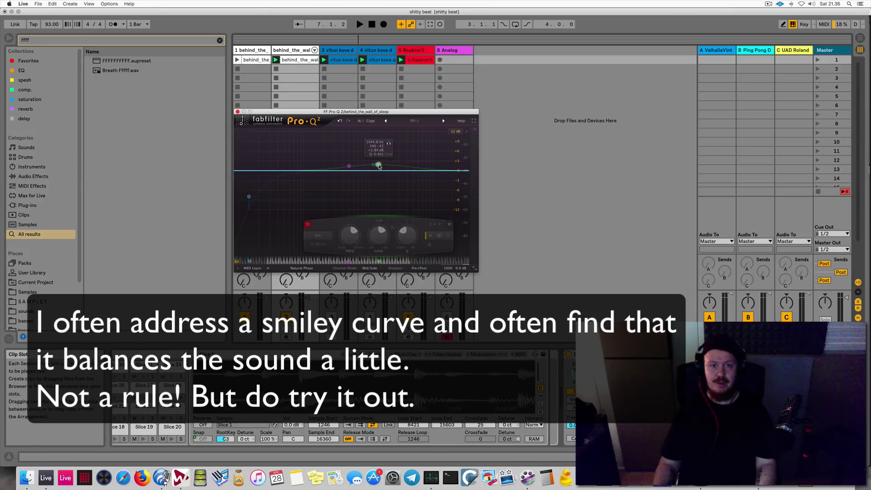
key("space")
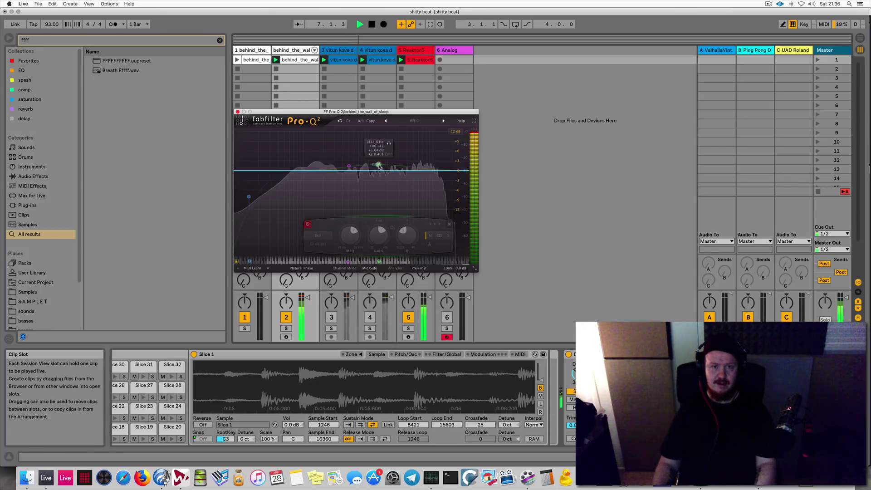
left_click_drag(379, 167, 374, 166)
key("space")
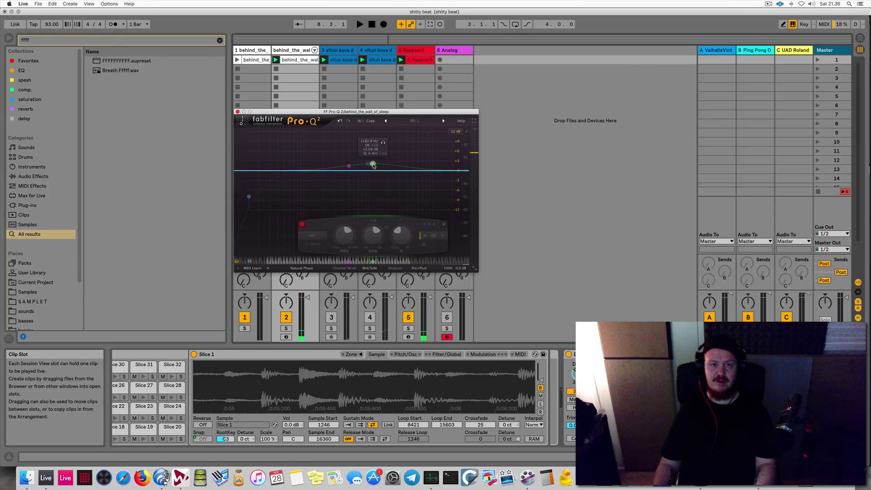
key("space")
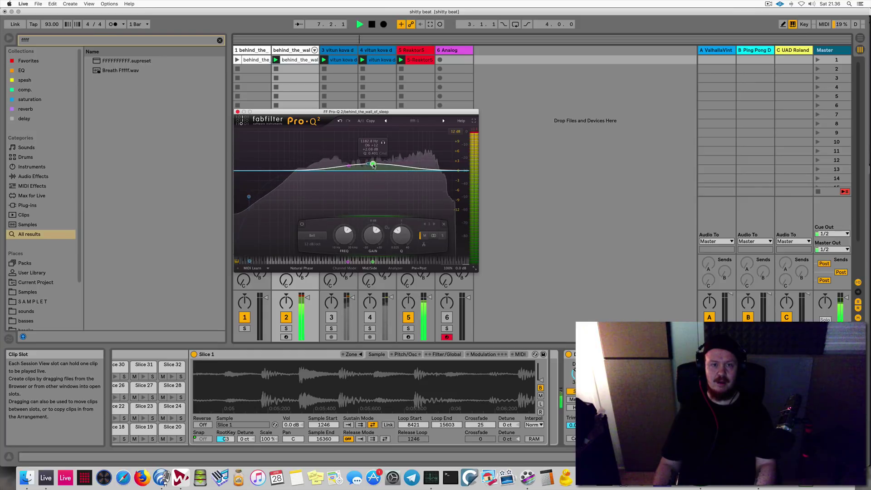
left_click_drag(375, 163, 373, 161)
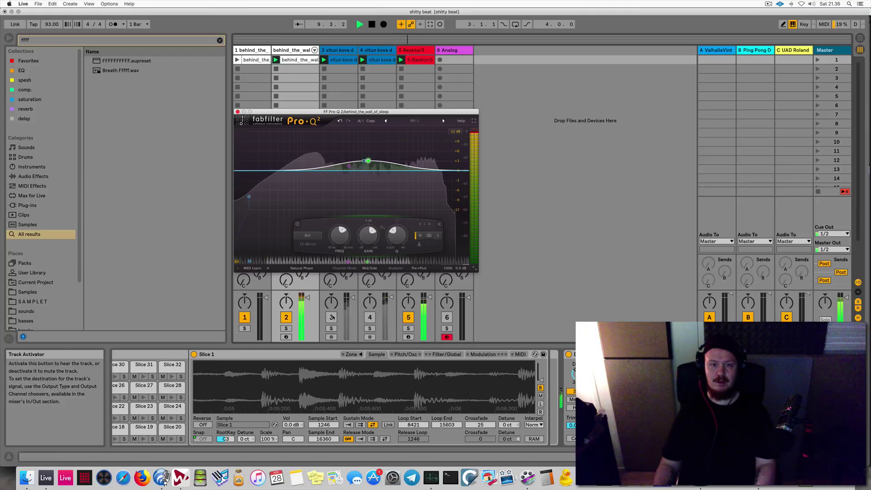
Unmute melodic loop tracks 3 and 4 and move the Pro-Q 2 window clear of the session tracks
left_click(331, 318)
left_click(370, 318)
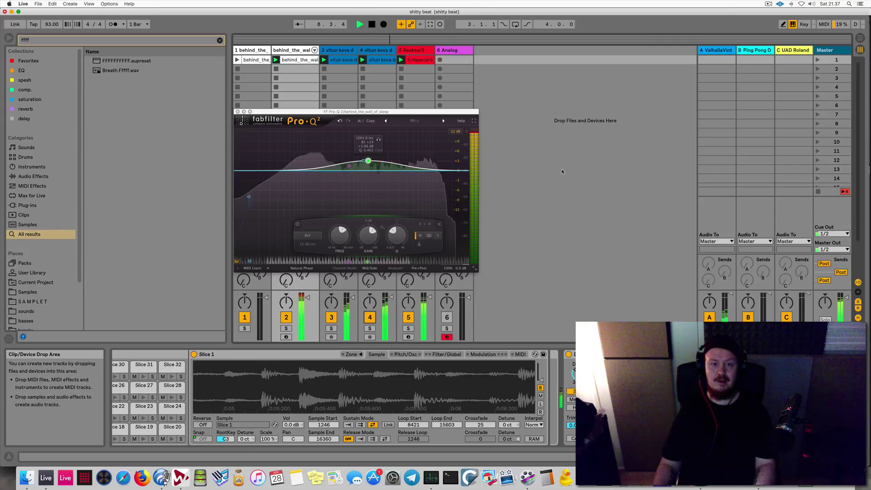
left_click_drag(406, 114, 731, 108)
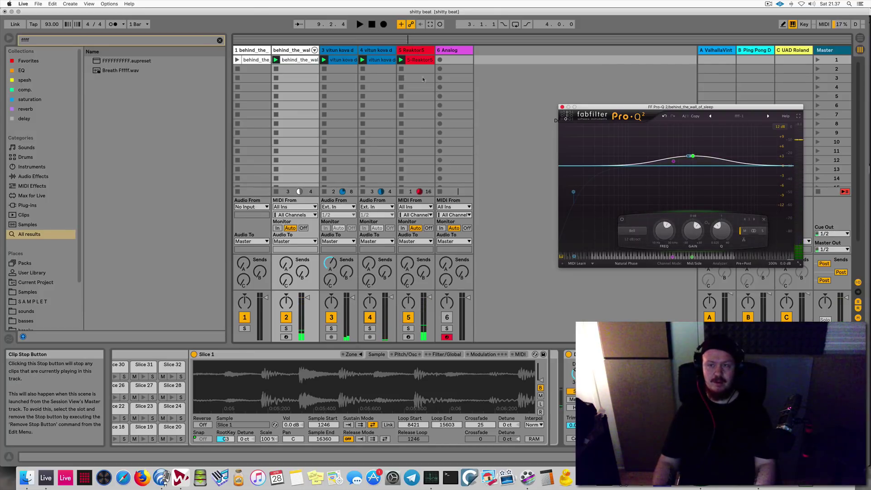
Set the M/S Balance of track 3's Utility to 100M while playing the beat
left_click(828, 50)
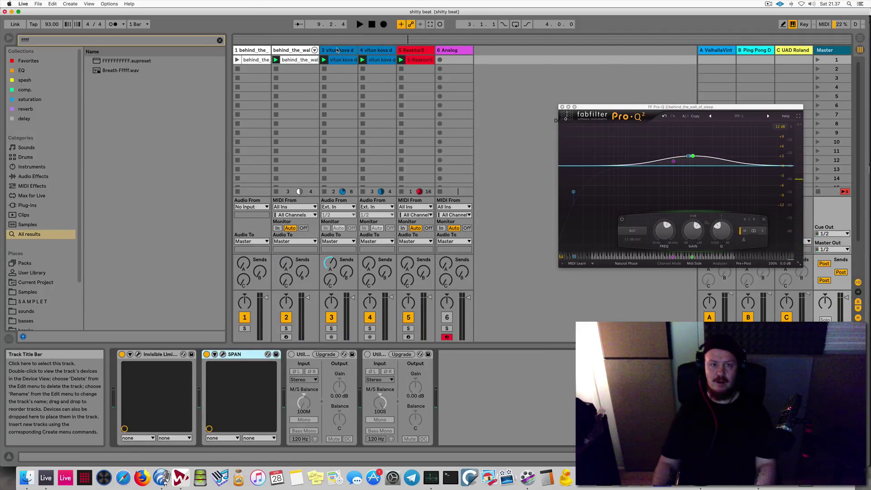
left_click(337, 51)
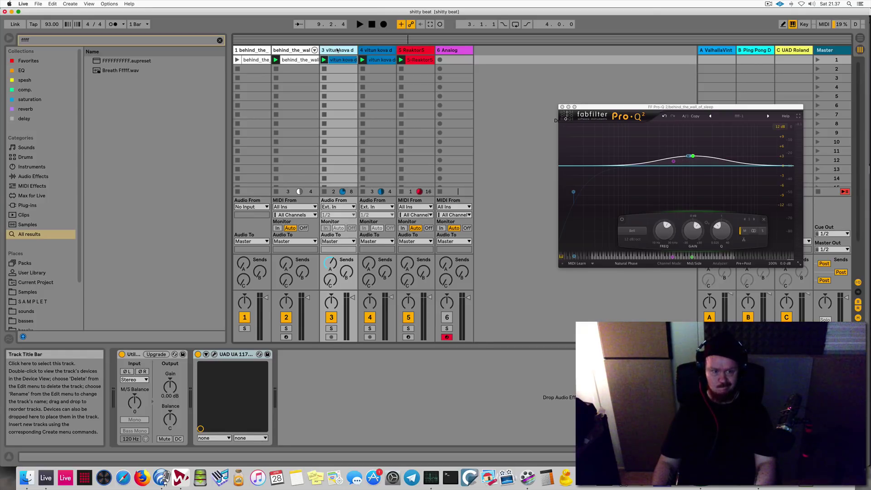
key("space")
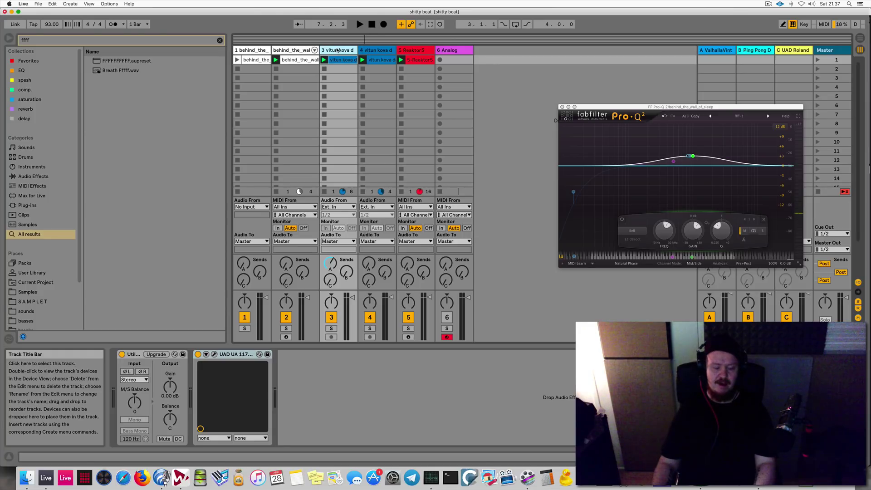
key("space")
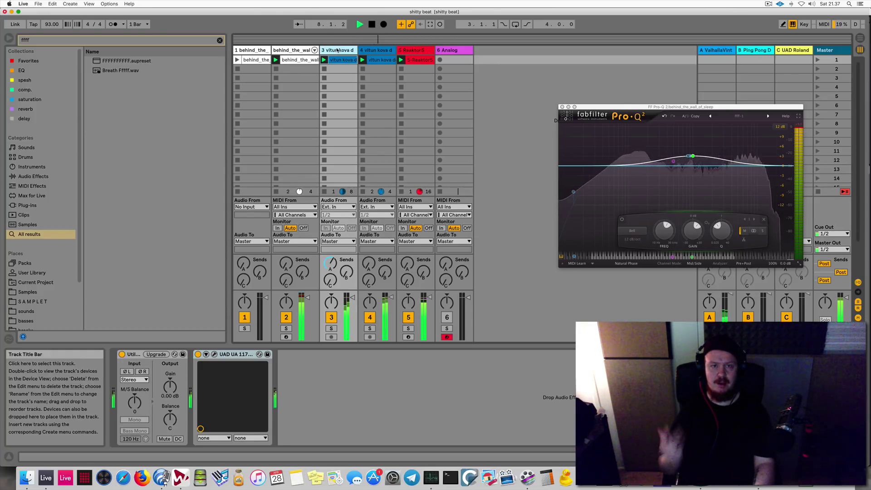
key("space")
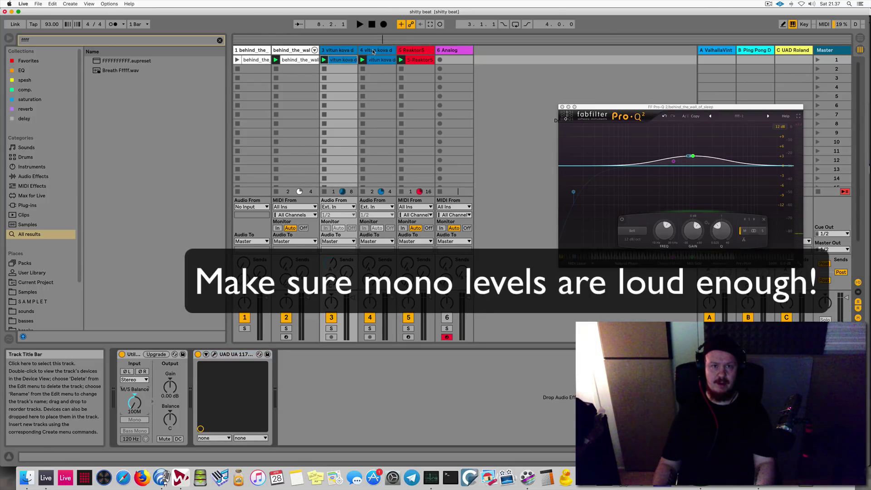
Mute melodic loop track 4 and play the beat without it
left_click(373, 51)
left_click(370, 319)
key("space")
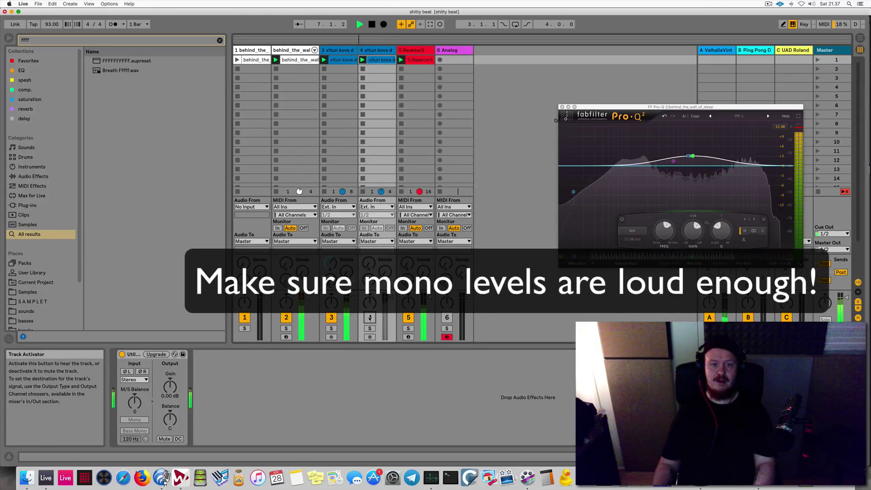
key("space")
Turn down track 3's send A to the ValhallaVintageVerb return while listening to the beat
left_click(333, 51)
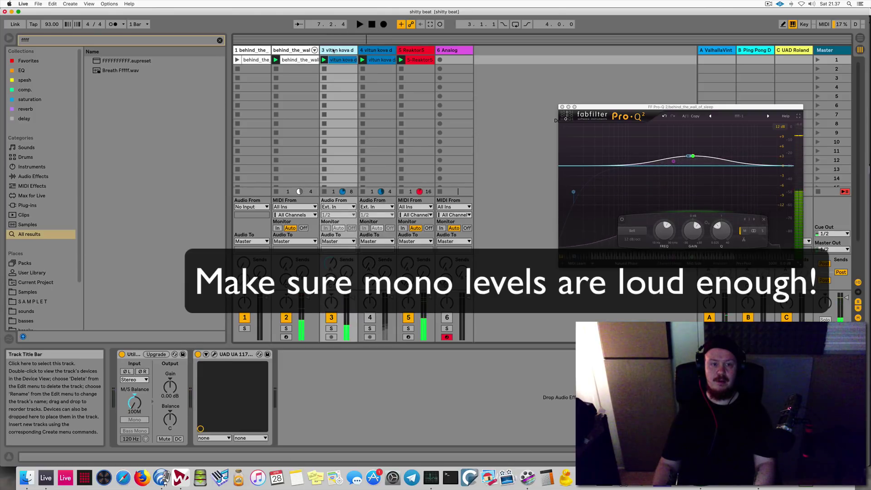
key("space")
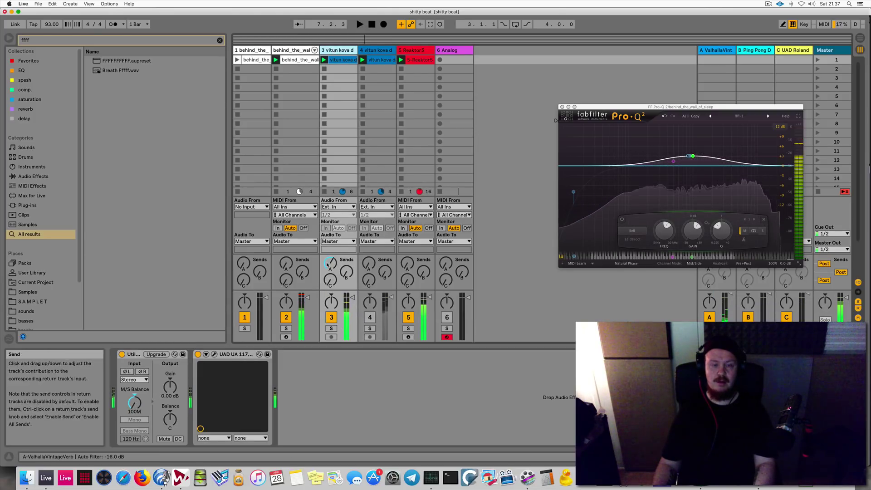
key("space")
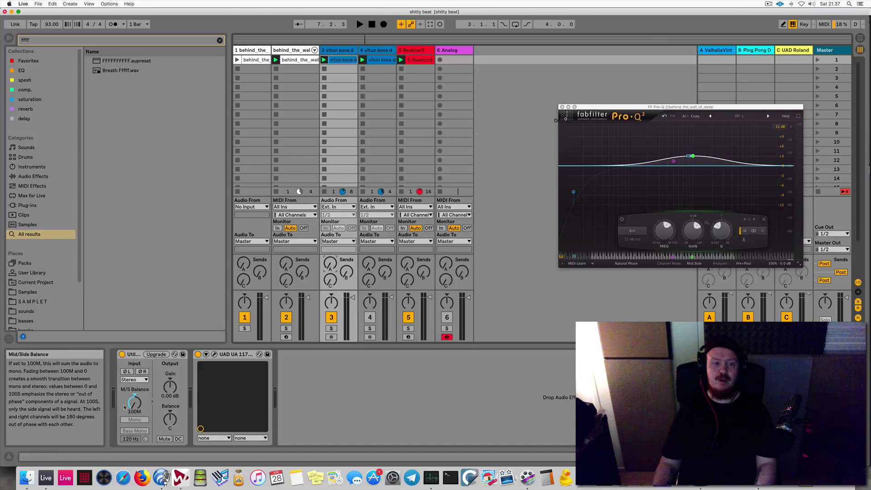
key("space")
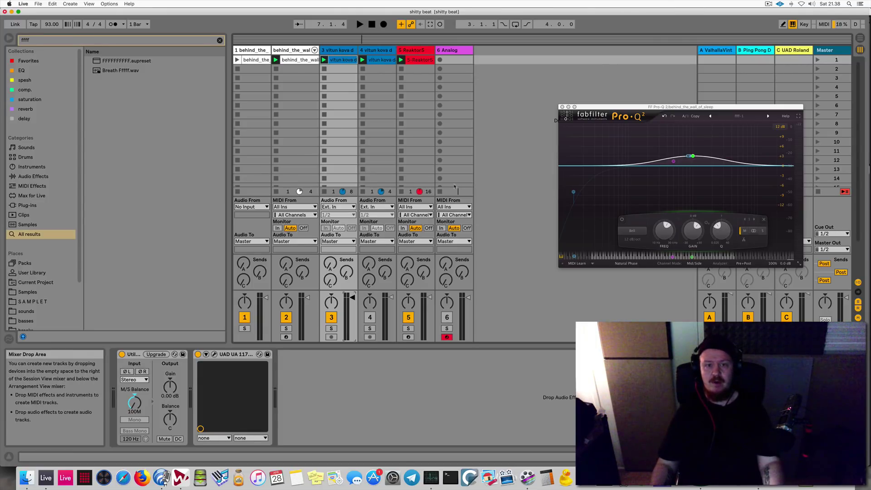
Set the M/S Balance of track 3's Utility to 73M while playing the beat
left_click(532, 178)
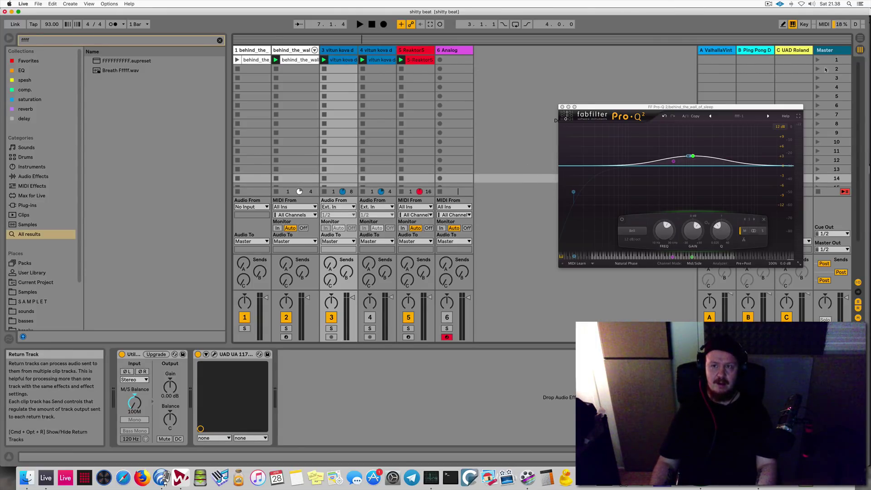
left_click(339, 179)
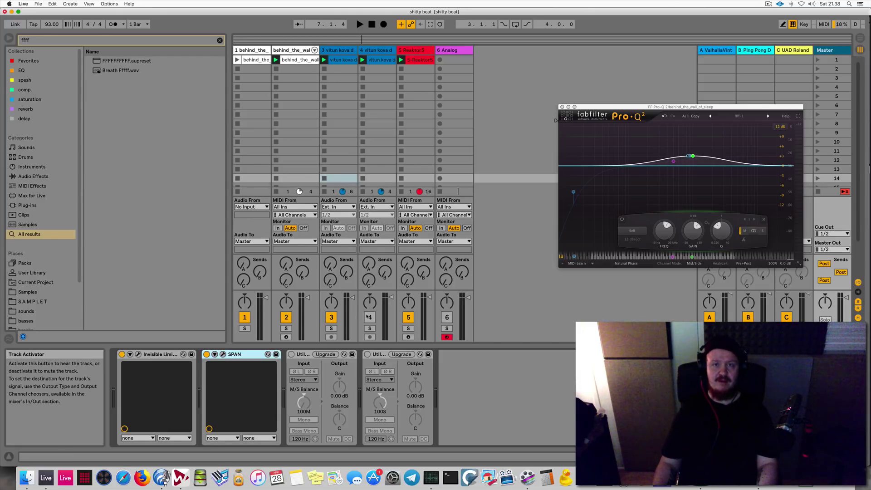
key("space")
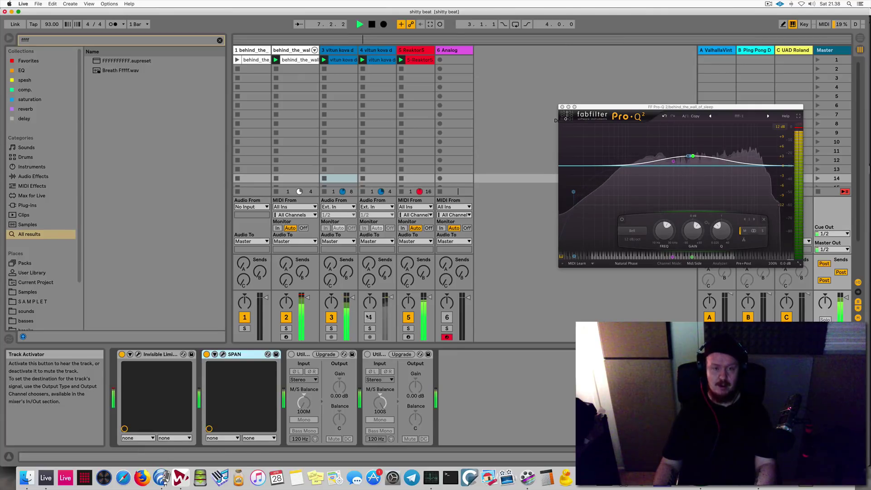
left_click(339, 50)
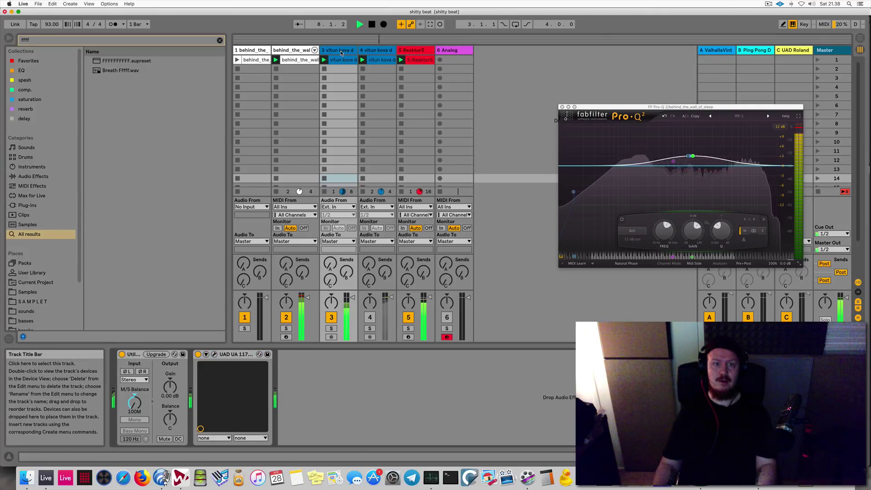
key("space")
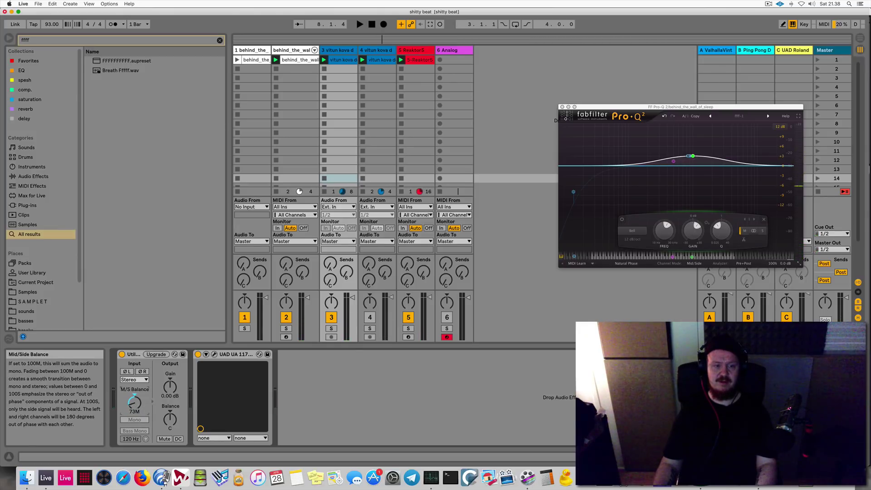
Set the M/S Balance of track 3's Utility to 33M and pan track 3 to about 10L while playing the beat
key("space")
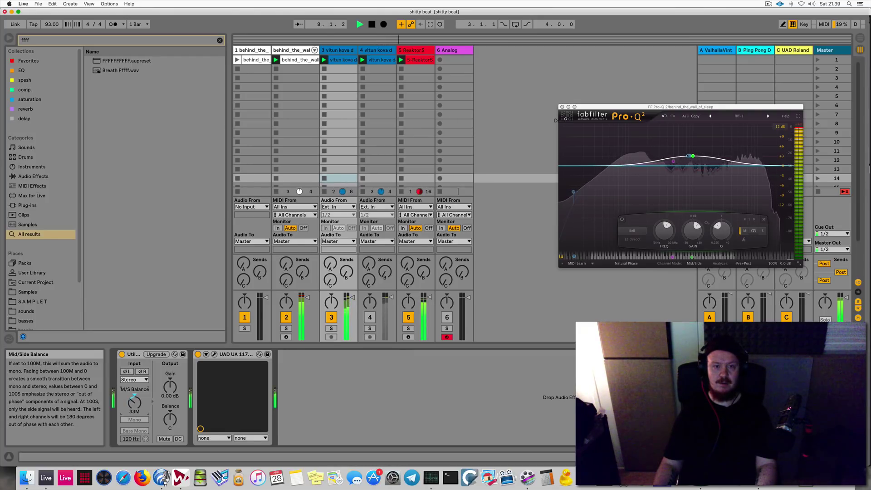
key("space")
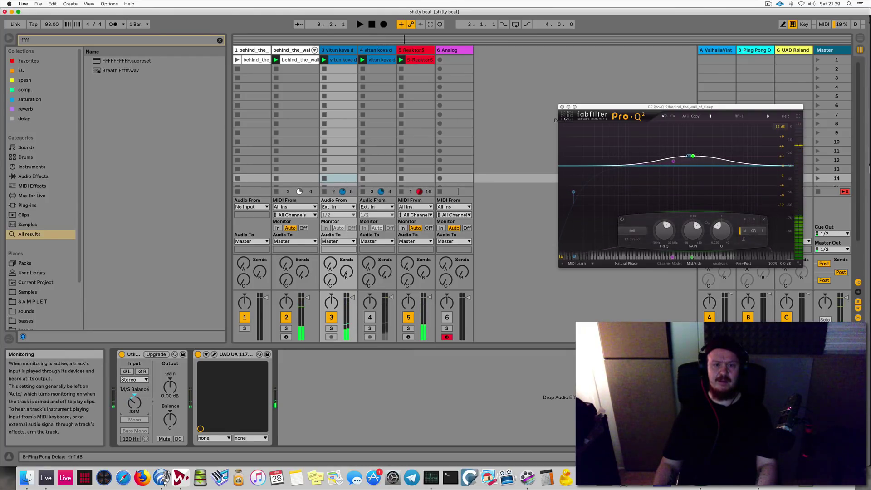
key("space")
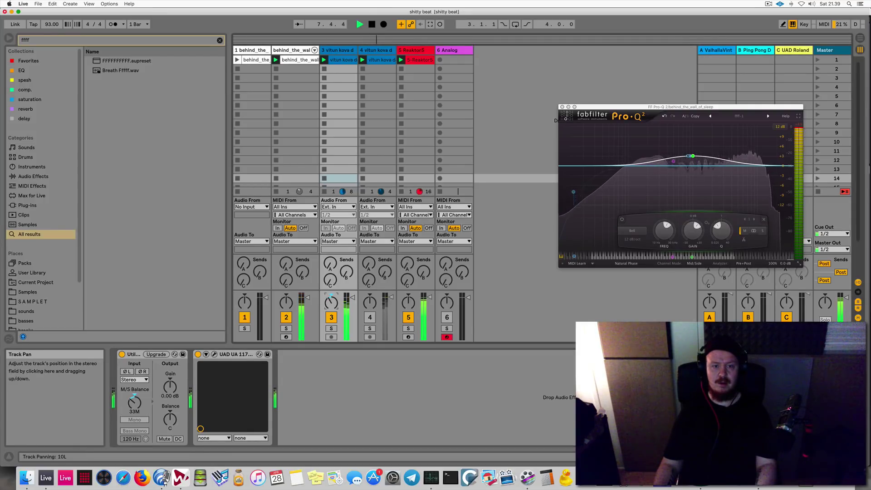
Unmute melodic loop track 4, mute track 3, and try panning track 4 slightly left during playback
left_click(370, 317)
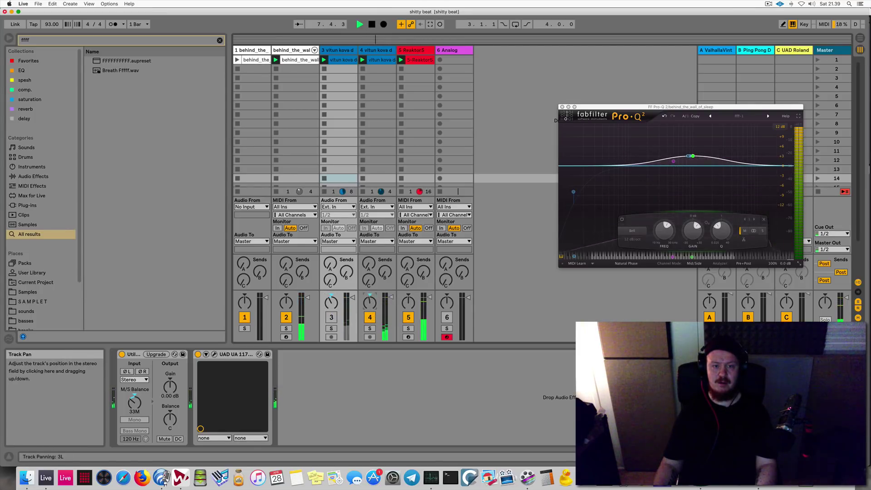
left_click_drag(370, 303, 370, 304)
double_click(373, 302)
key("space")
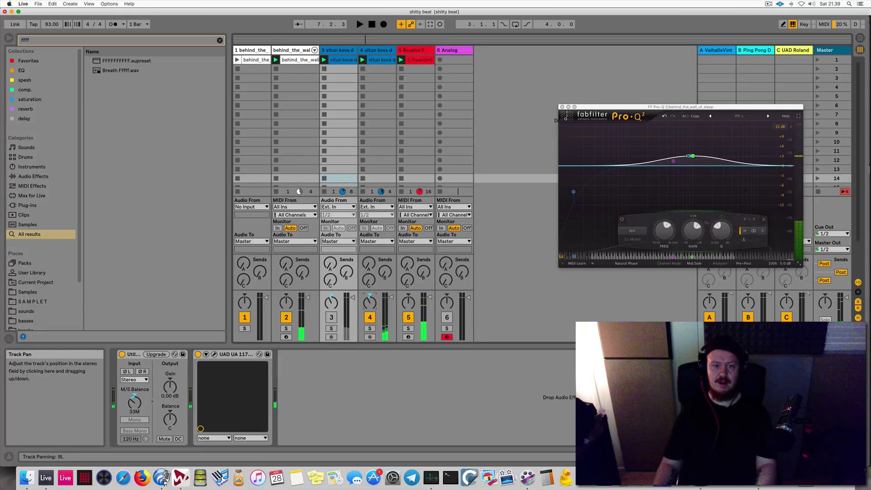
Switch track 4 to split stereo panning at 50L and 26R, and clear the browser search
right_click(373, 304)
left_click(406, 308)
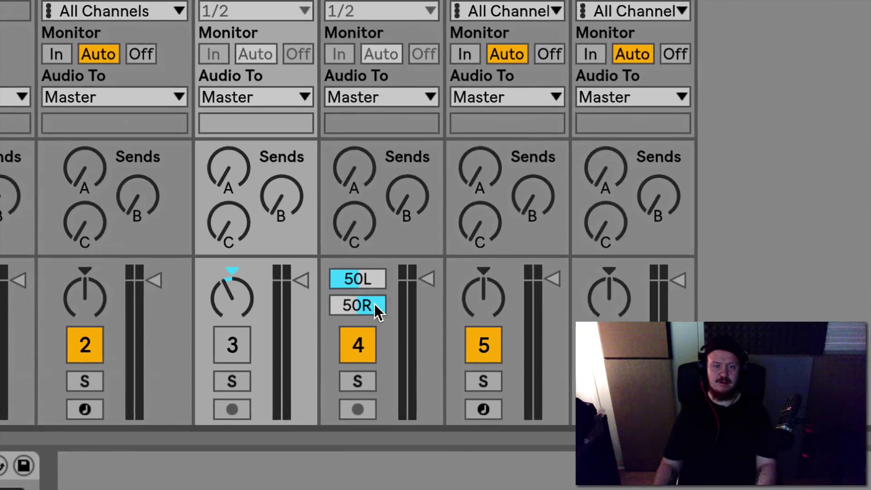
left_click_drag(374, 303, 374, 315)
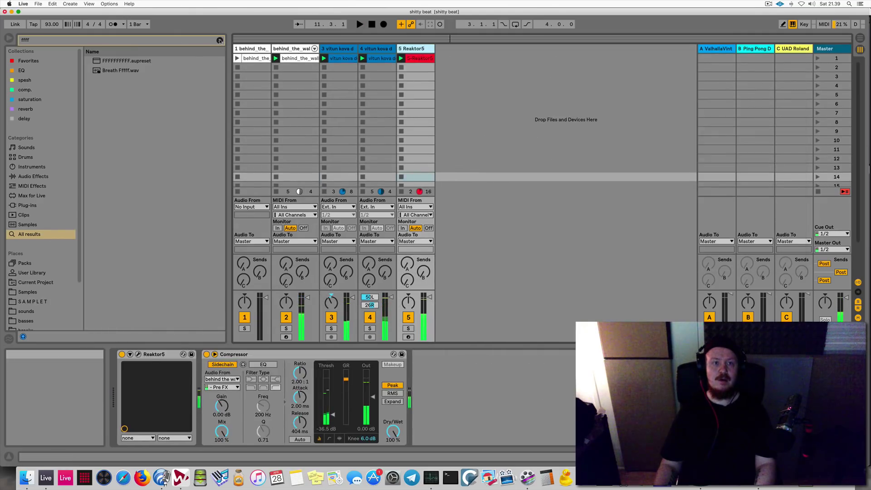
left_click(220, 40)
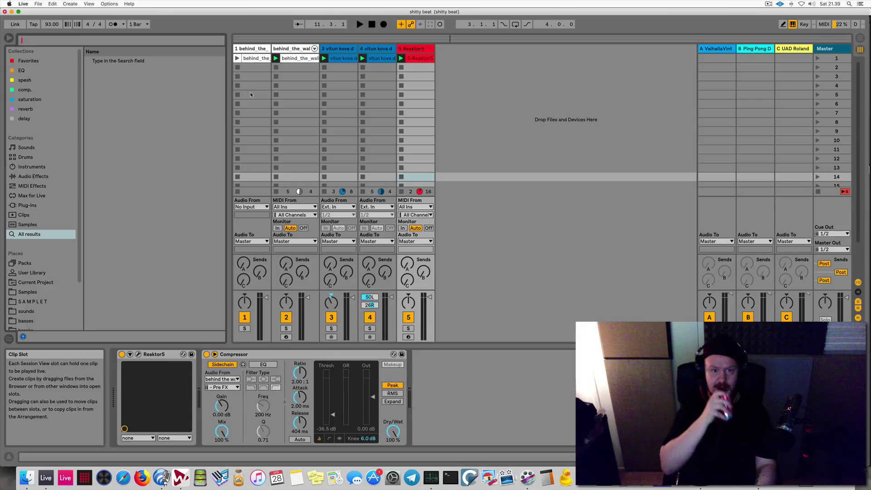
Switch to WaveLab Elements, audition several reference songs in the montage, and return to Ableton Live to compare the beat
key("super+Tab")
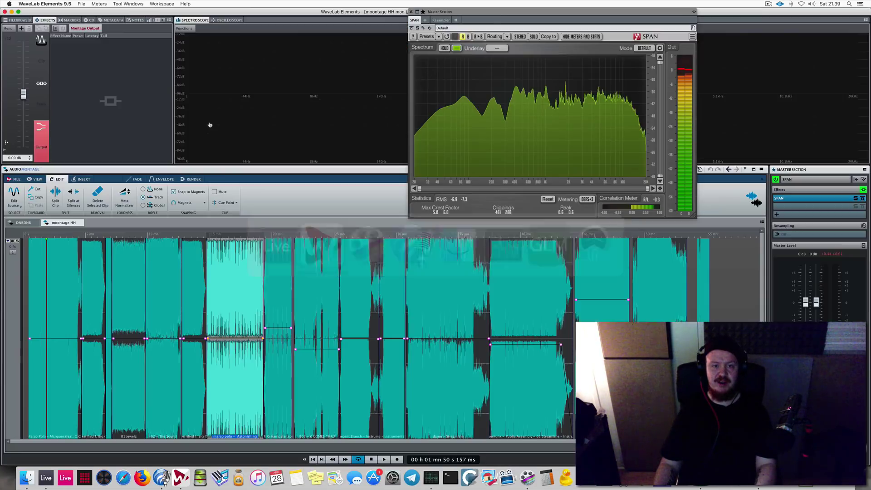
left_click(516, 234)
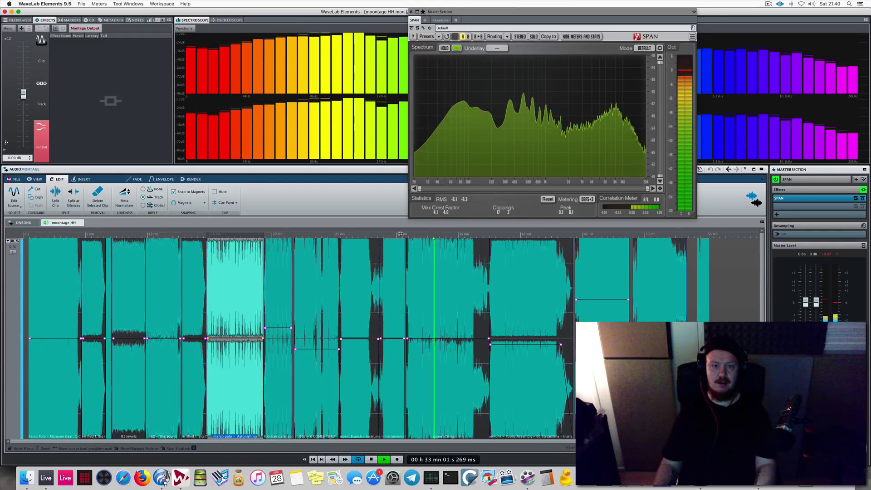
left_click(394, 235)
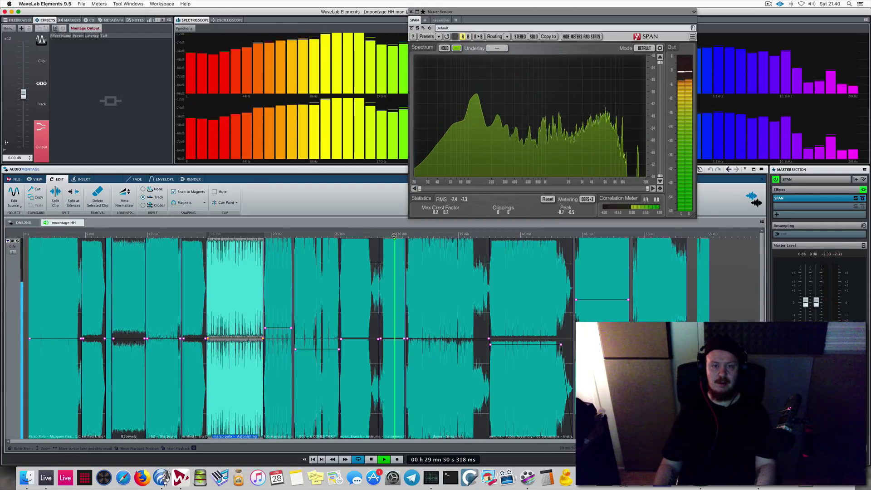
left_click(594, 235)
key("super+Tab")
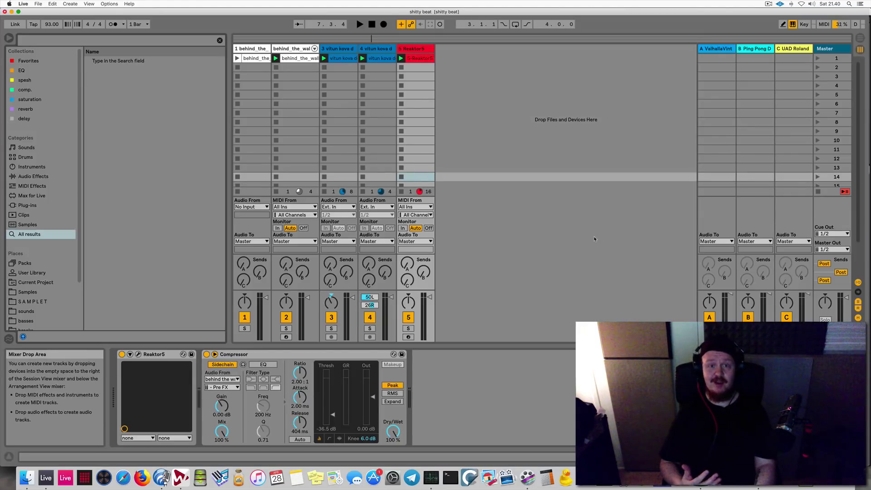
key("space")
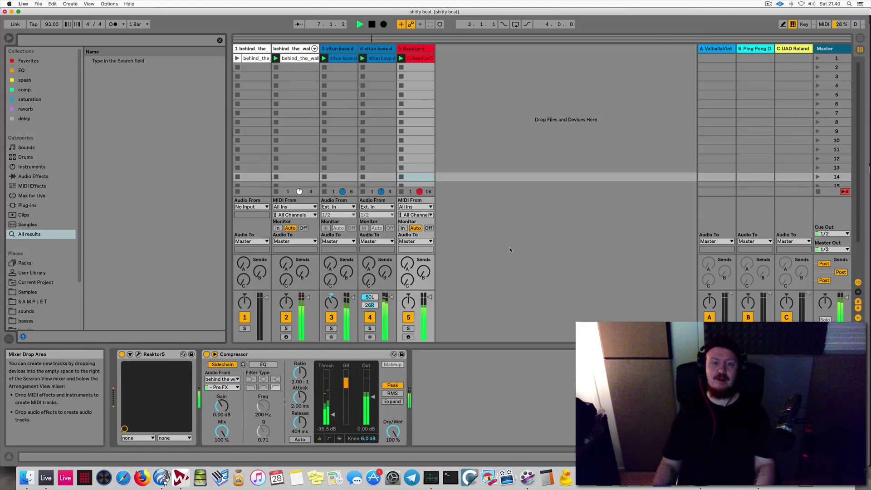
key("space")
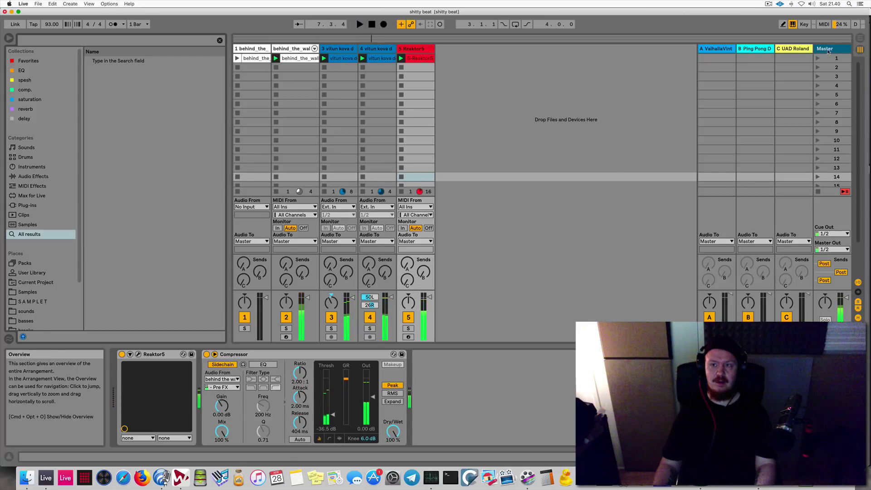
Show the Master track's devices, solo sliced break track 2 and listen to it alone
left_click(826, 49)
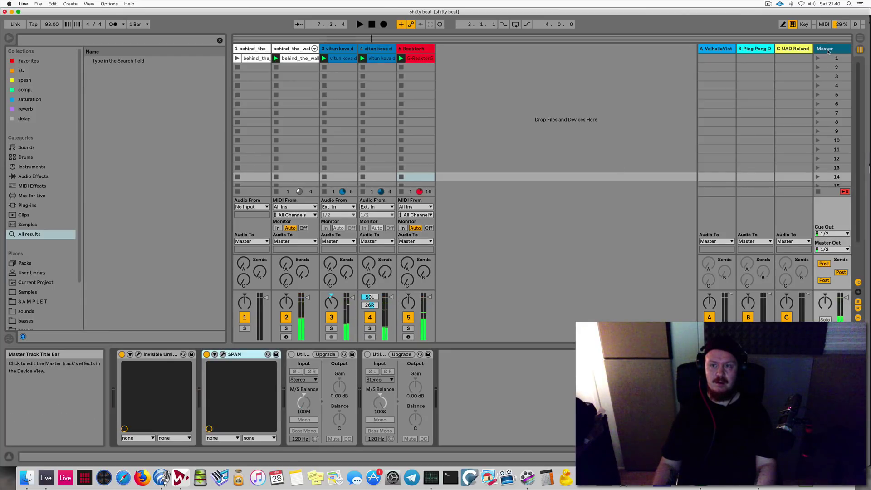
left_click(286, 328)
key("space")
key("space")
Open the Pro-Q 2 equalizer on the sliced break track and examine its curve while playing the soloed drums
left_click(296, 49)
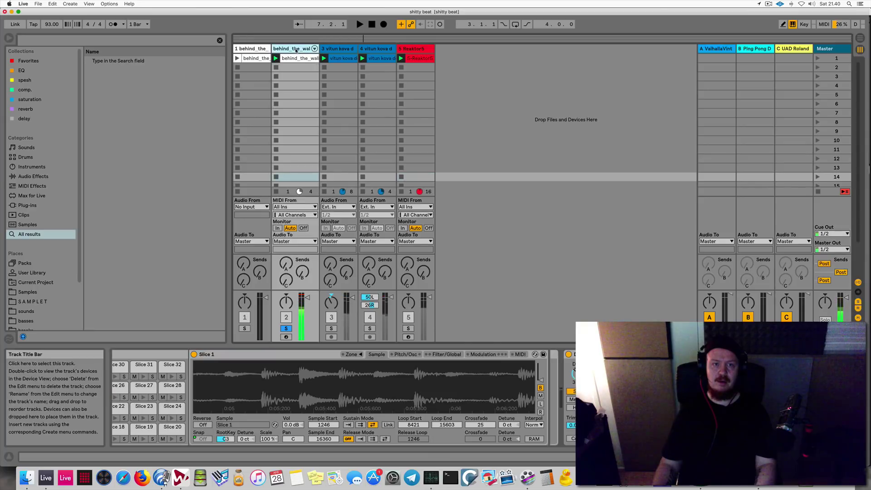
scroll(490, 398, "right", 3)
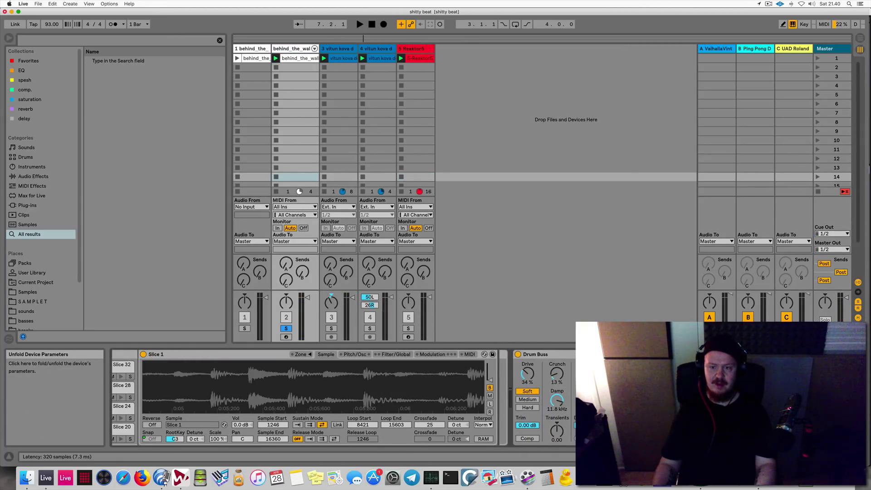
key("space")
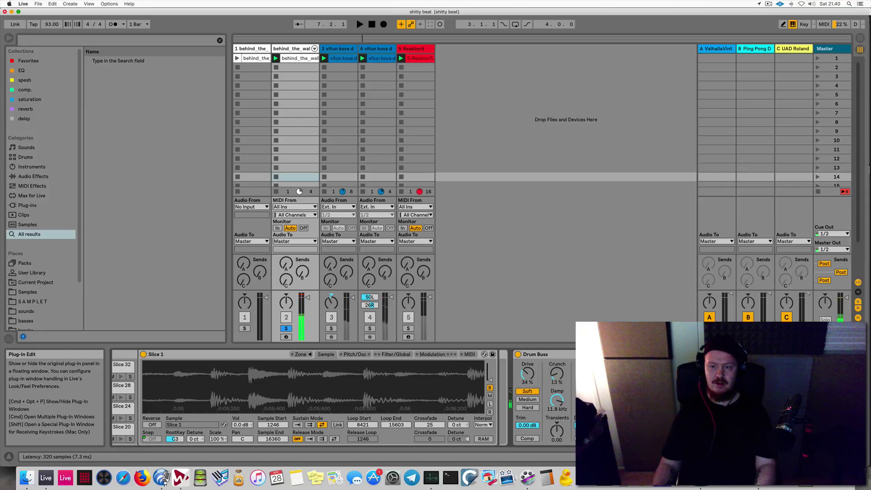
left_click(682, 354)
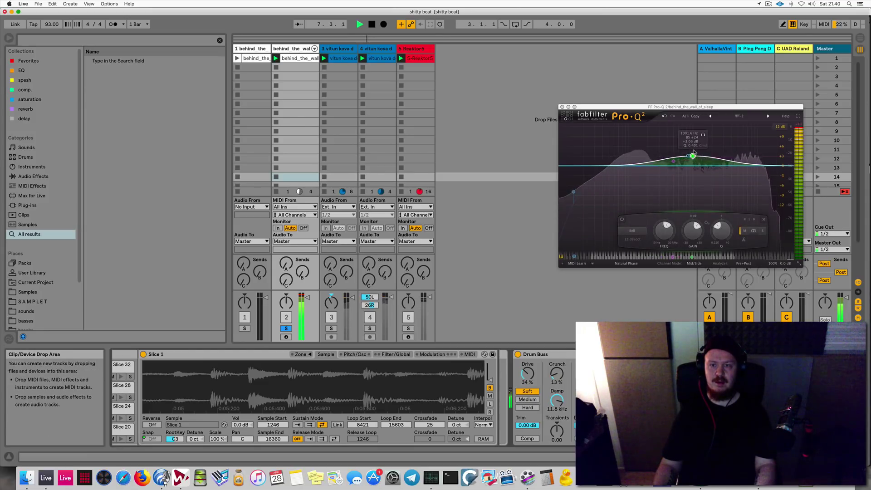
key("space")
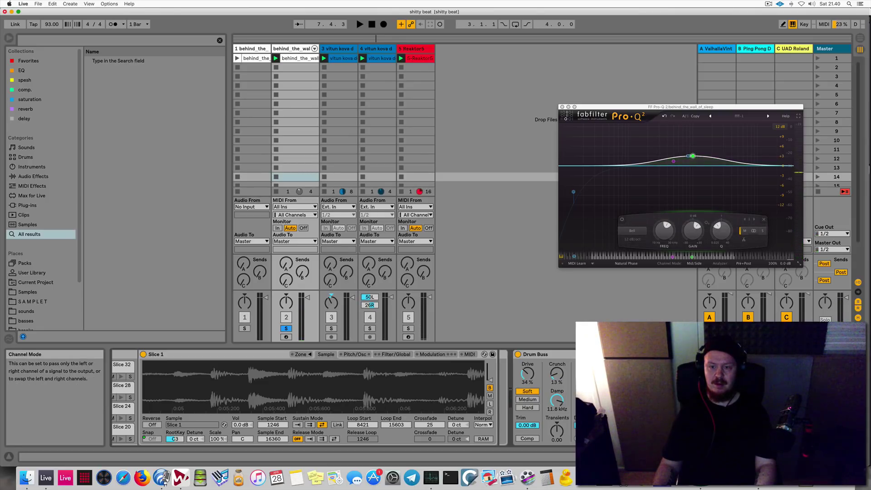
key("space")
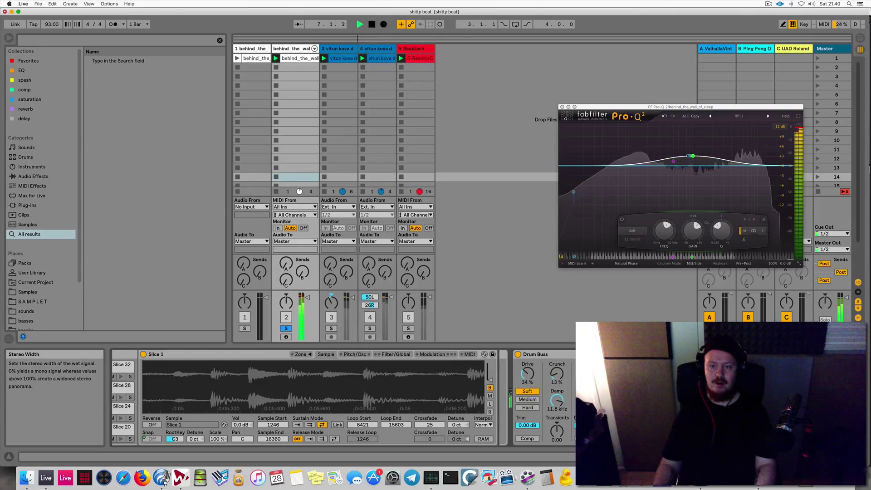
Play the beat with track 2 unsoloed and track 3 muted
key("space")
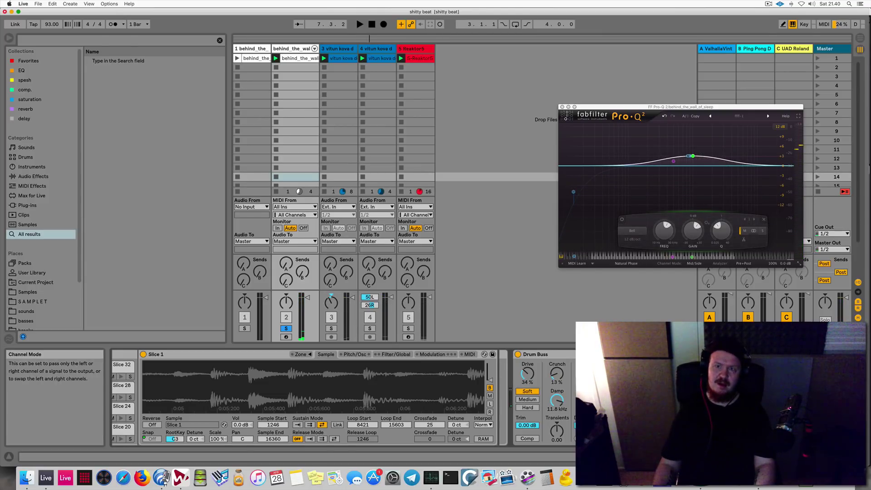
key("space")
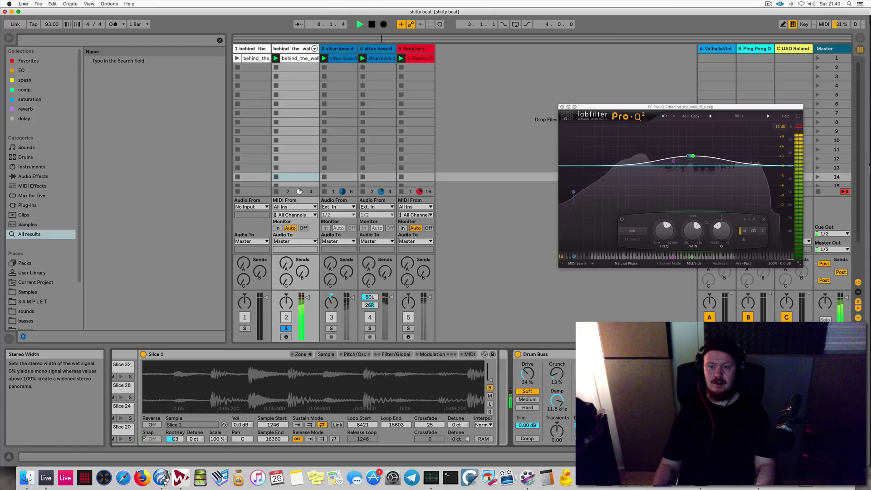
left_click(286, 328)
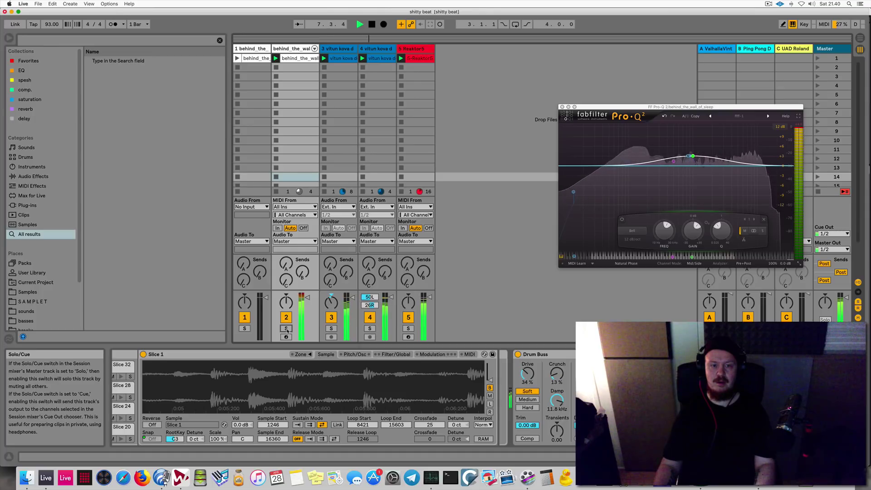
left_click(331, 317)
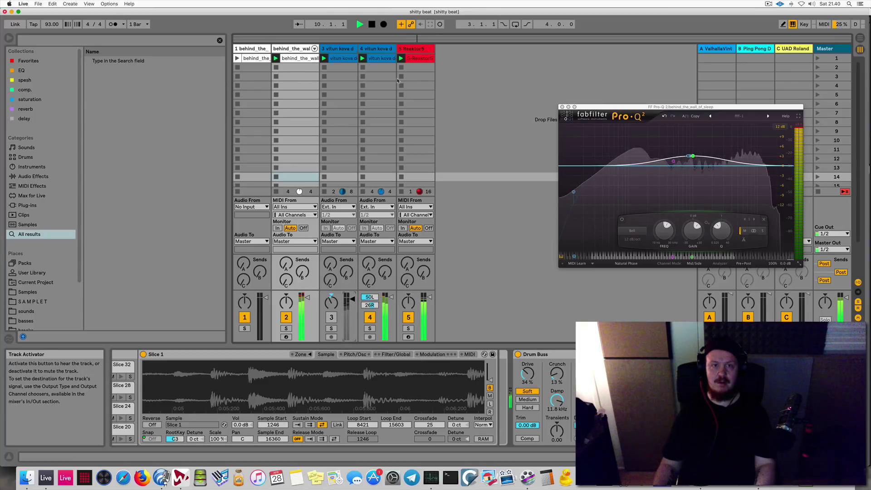
Open the track 4 clip's sample view, stop playback, close the Pro-Q 2 window and focus on the one-bar loop
double_click(382, 58)
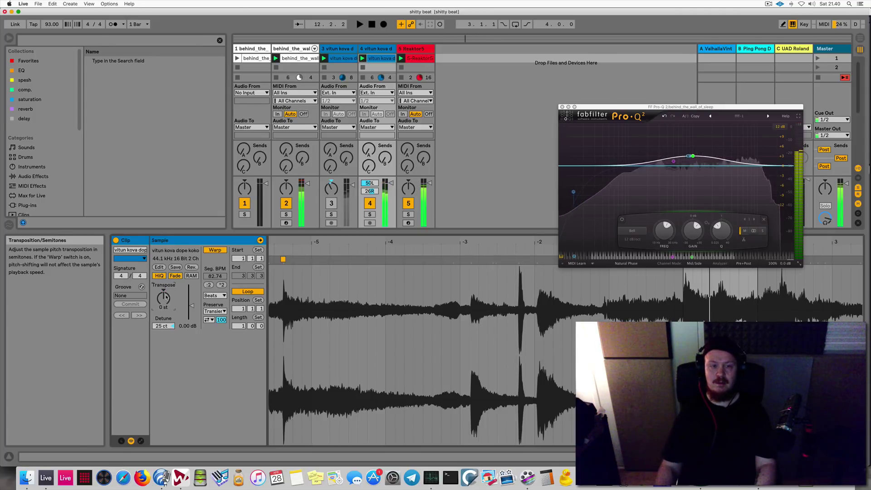
key("space")
left_click(562, 107)
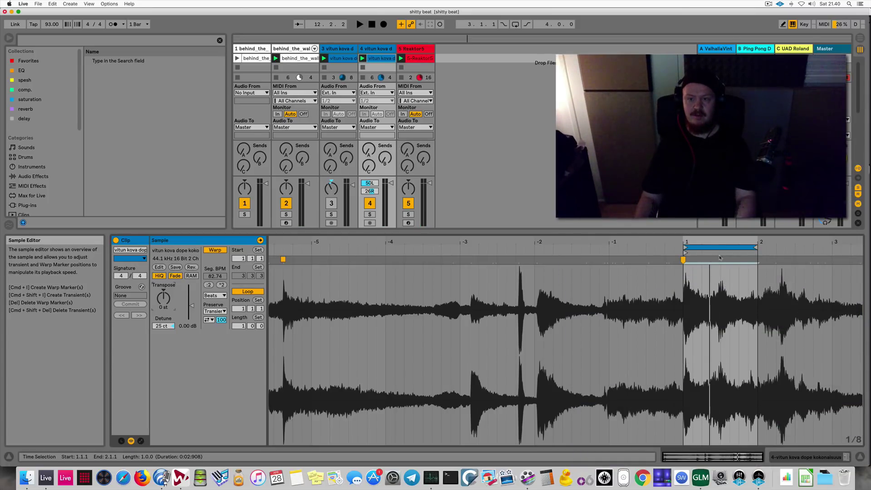
left_click_drag(720, 244, 585, 275)
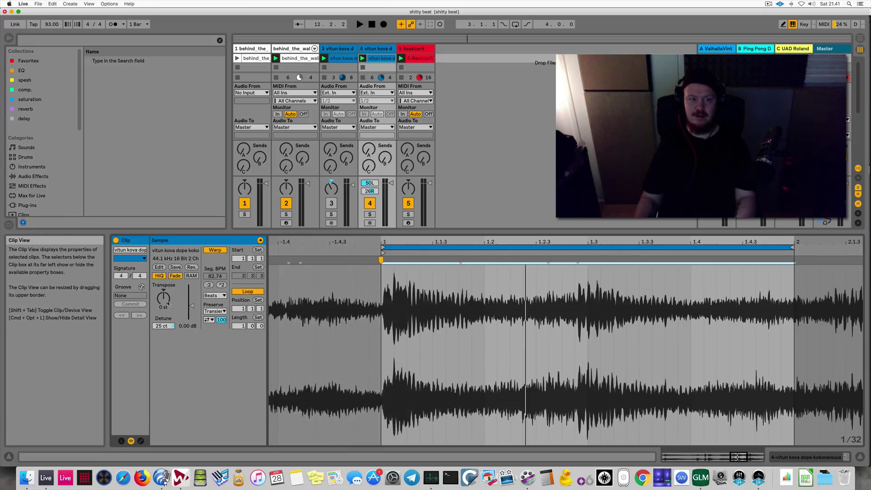
Show the track 4 clip's envelopes and choose the Clip Transposition envelope
key("space")
left_click_drag(164, 304, 164, 301)
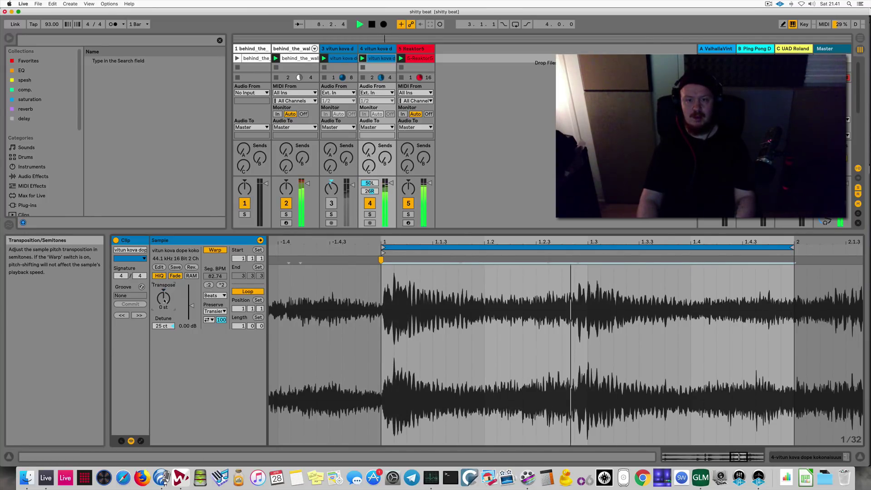
left_click_drag(165, 301, 168, 305)
left_click(140, 440)
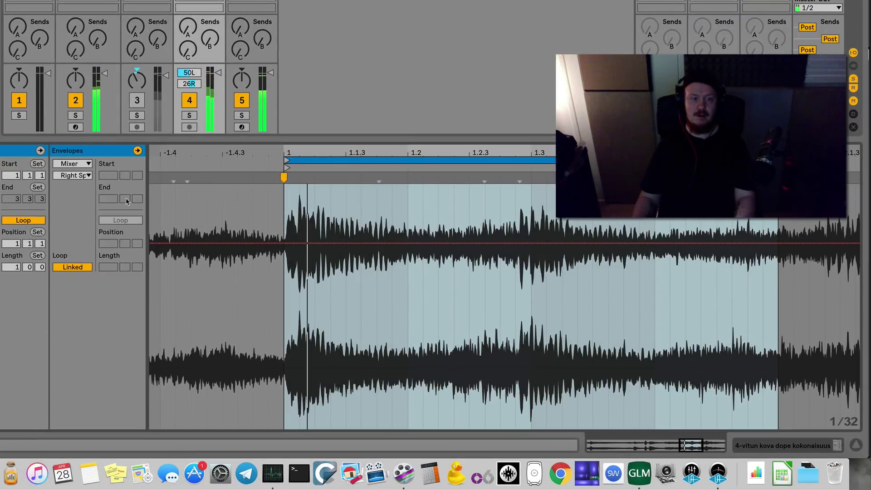
left_click(73, 164)
left_click(69, 173)
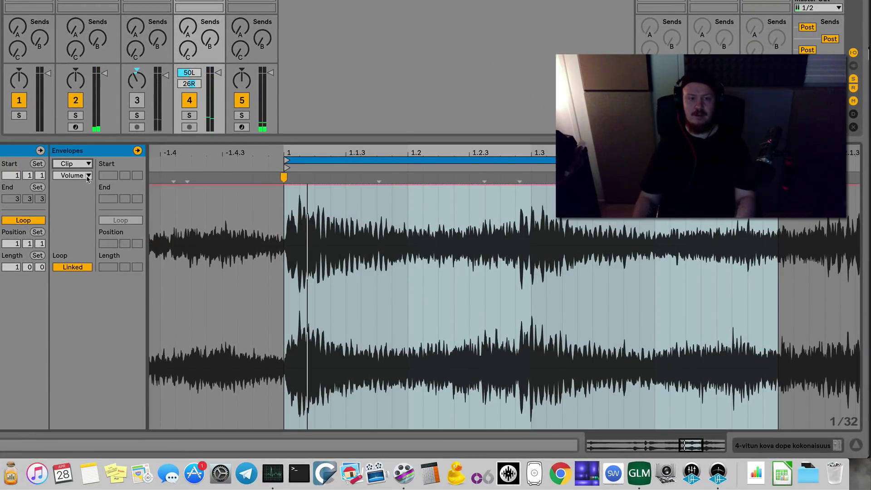
left_click(79, 177)
left_click(93, 196)
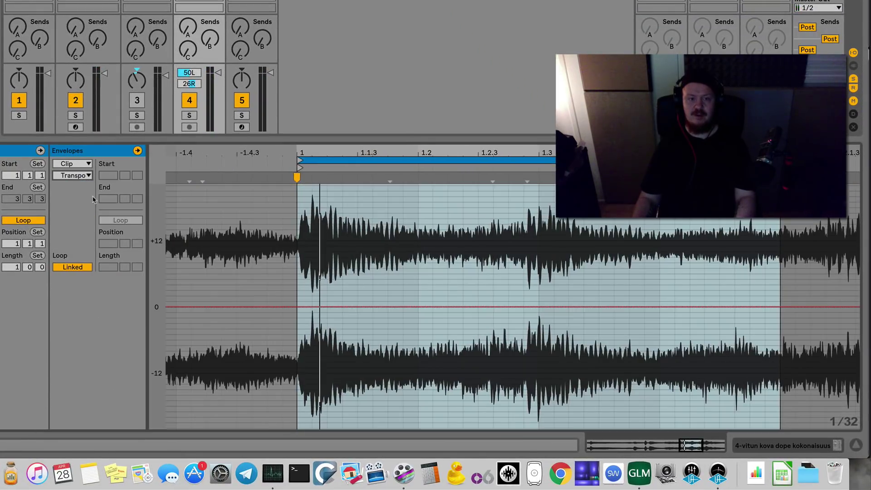
Unlink the transposition envelope from the clip length and set its loop length to 2 bars
left_click(82, 267)
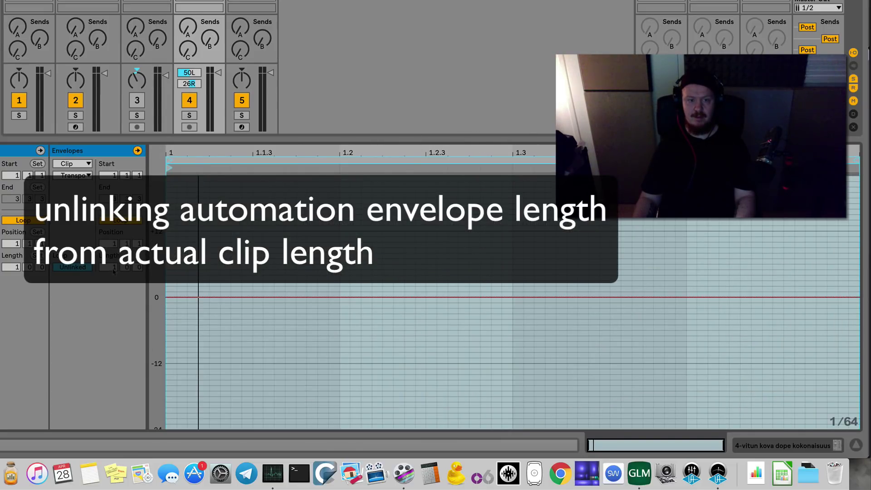
left_click_drag(112, 268, 112, 262)
key("space")
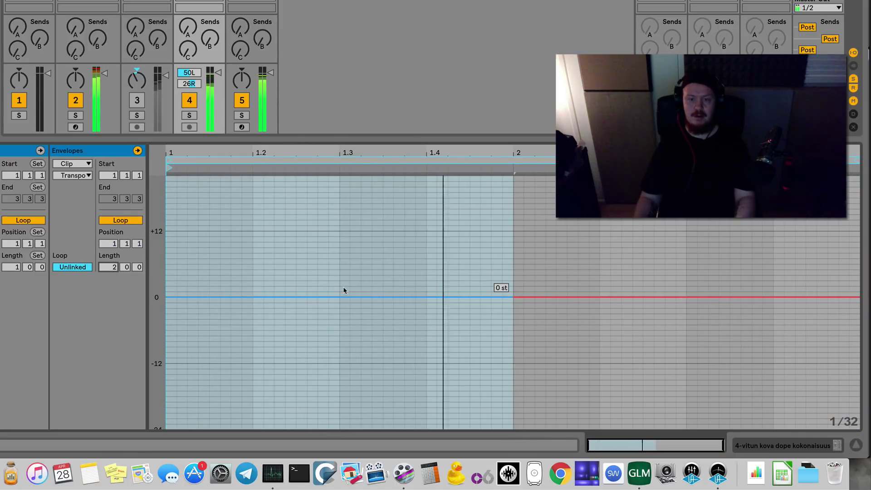
key("space")
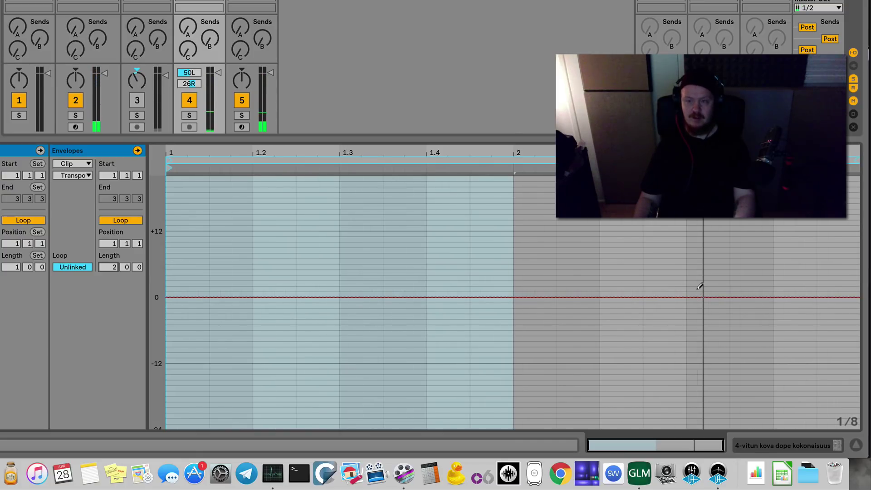
Draw a +1 semitone transposition from the second beat to the end of bar 2 and play the result
left_click(708, 290)
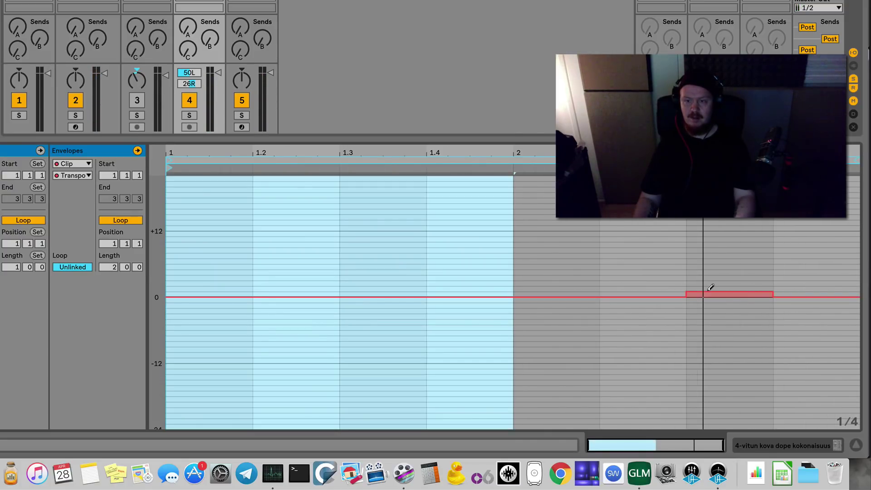
left_click_drag(767, 288, 780, 288)
key("space")
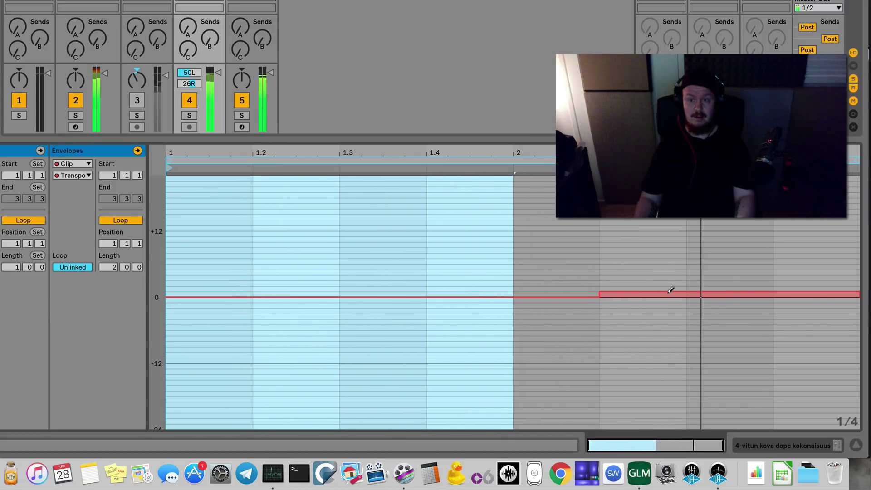
Switch track 3 on and off to compare it with the transposed loop, leaving the track enabled
left_click(137, 101)
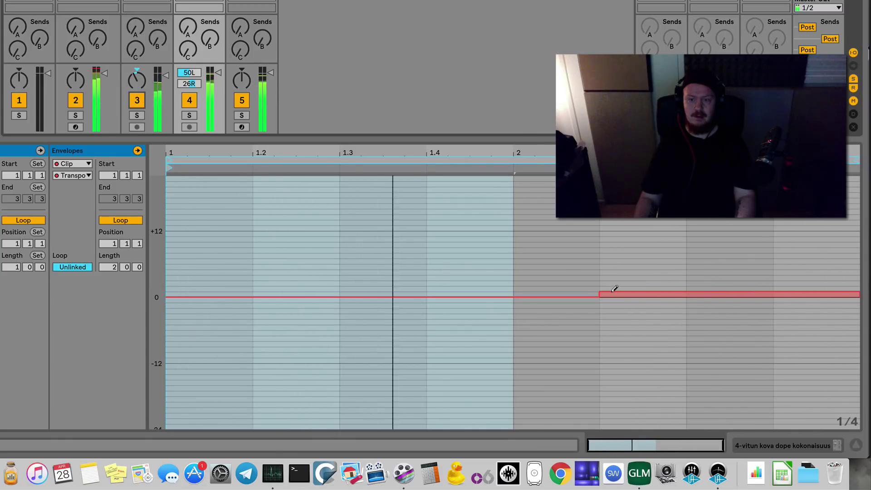
left_click(138, 100)
left_click(137, 99)
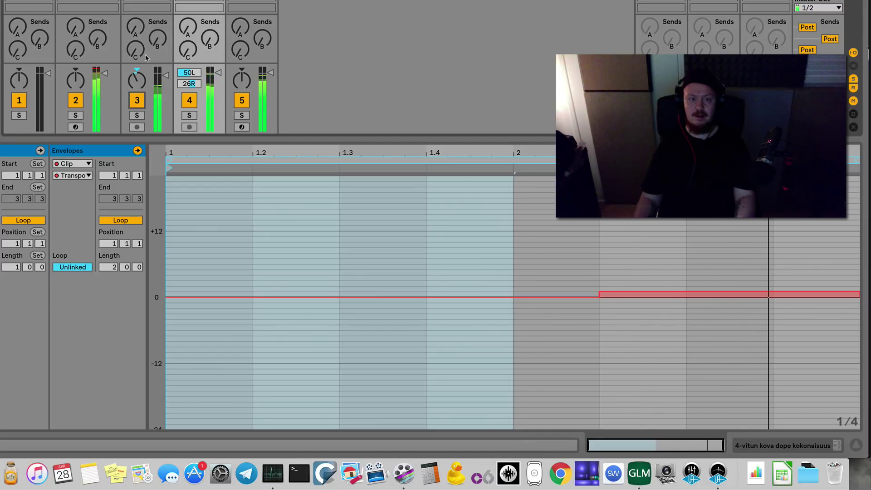
Stop playback and set the transposition envelope's loop length to 4 bars
key("space")
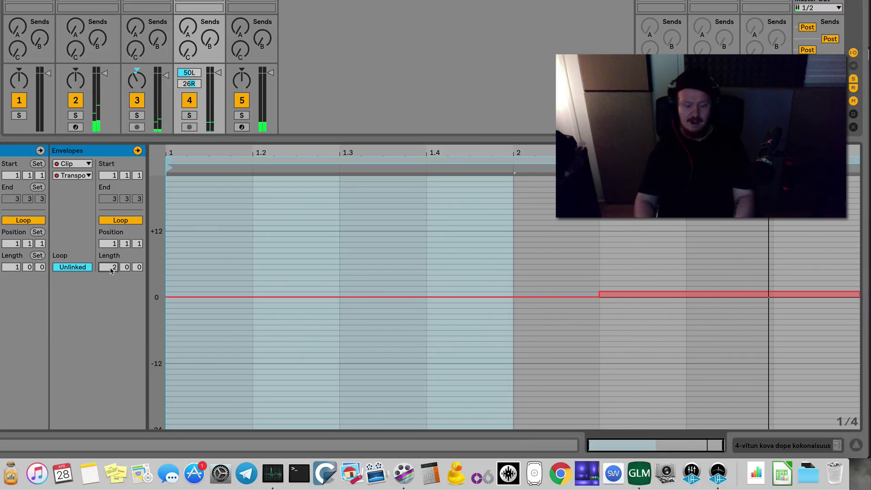
mouse_move(109, 267)
left_mouse_down()
mouse_move(109, 260)
mouse_move(109, 267)
left_mouse_up()
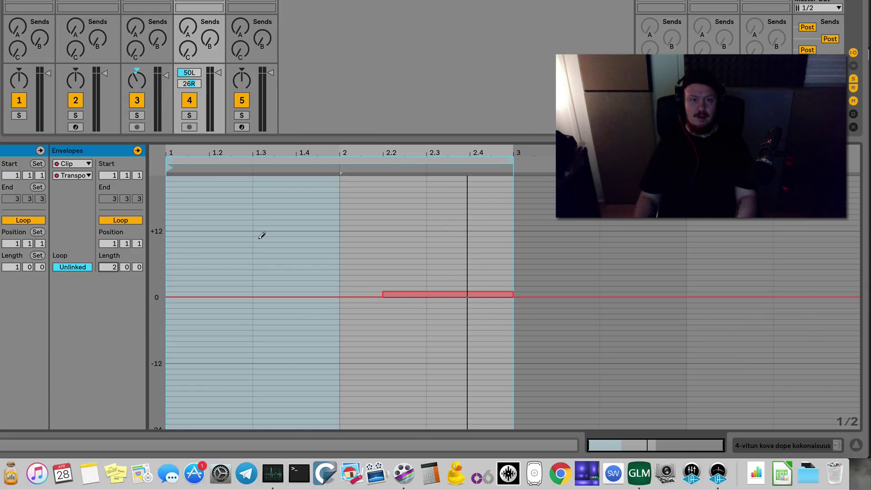
left_click_drag(114, 269, 114, 261)
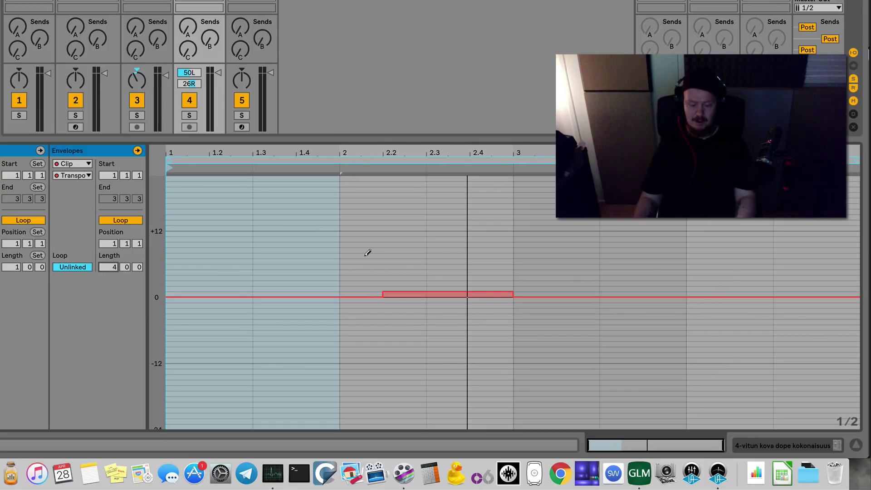
Duplicate bar 2's transposition automation into bars 3 and 4, and clear the automation in bars 2 and 3
left_click_drag(340, 254, 481, 253)
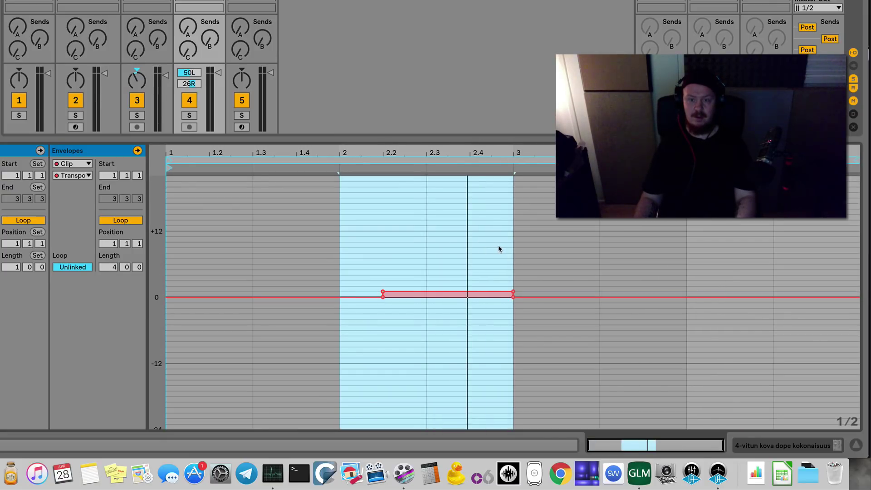
key("ctrl+d")
key("ctrl+d")
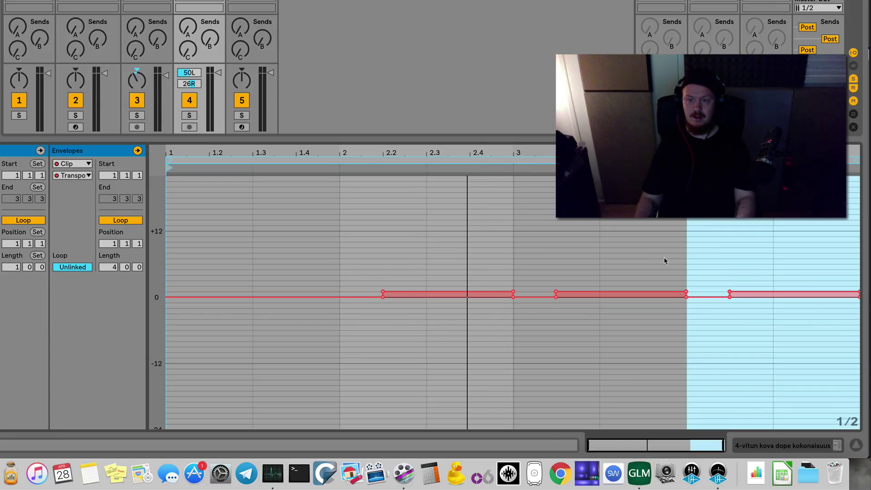
left_click_drag(682, 256, 346, 266)
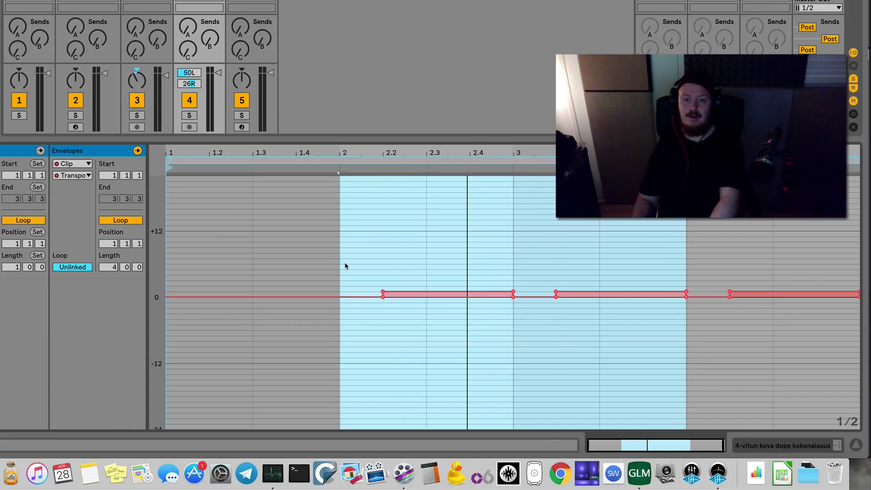
key("Delete")
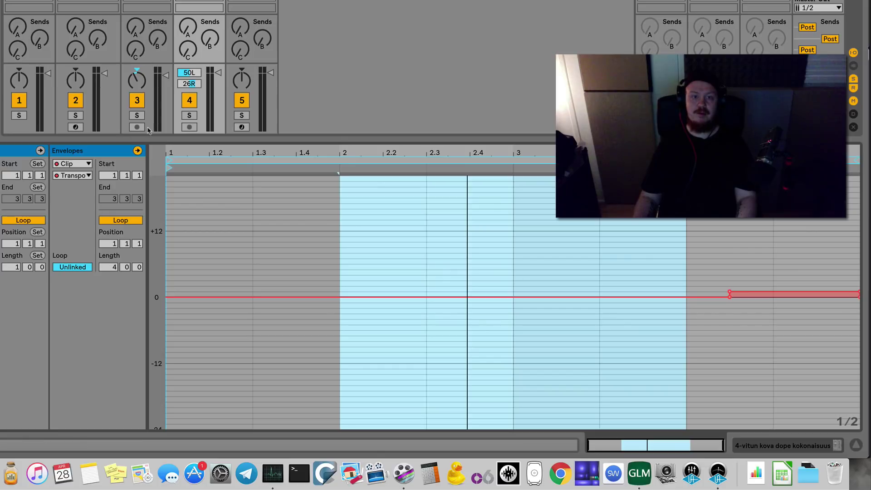
Solo track 3, open its clip and start playback
left_click(137, 116)
left_click(147, 2)
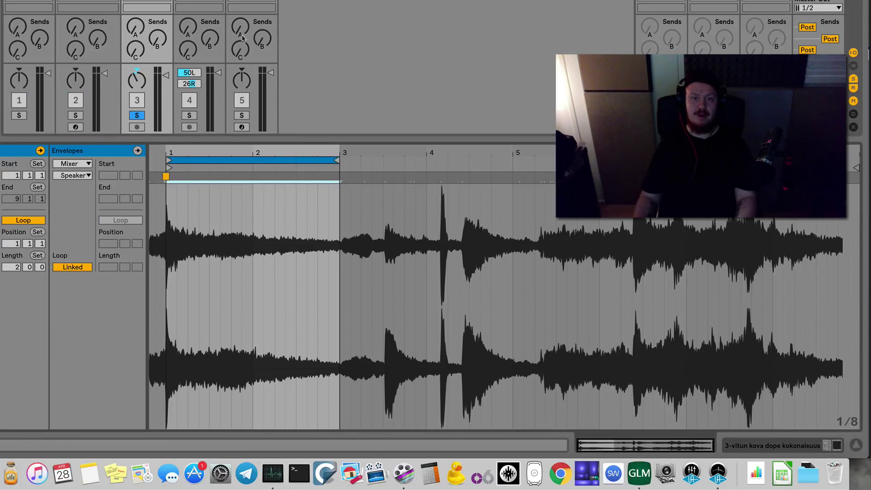
key("space")
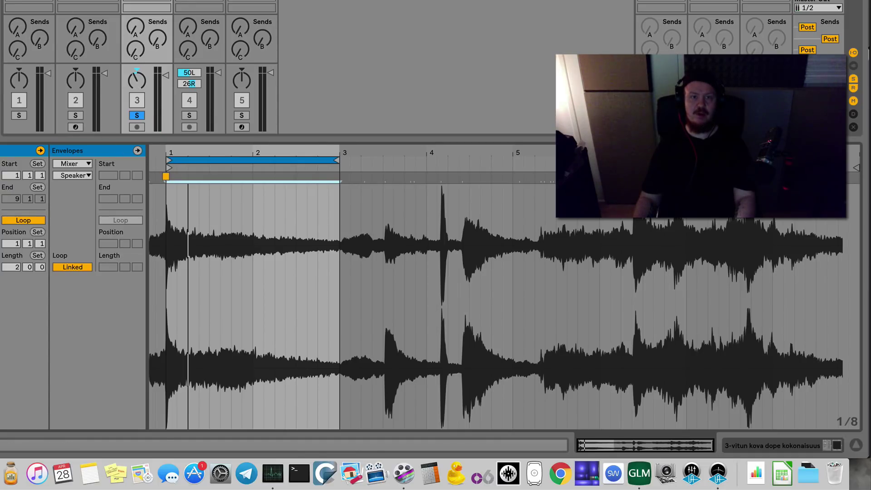
Add an Auto Filter at the end of track 3's device chain and set its filter frequency to about 6.58 kHz
key("shift+Tab")
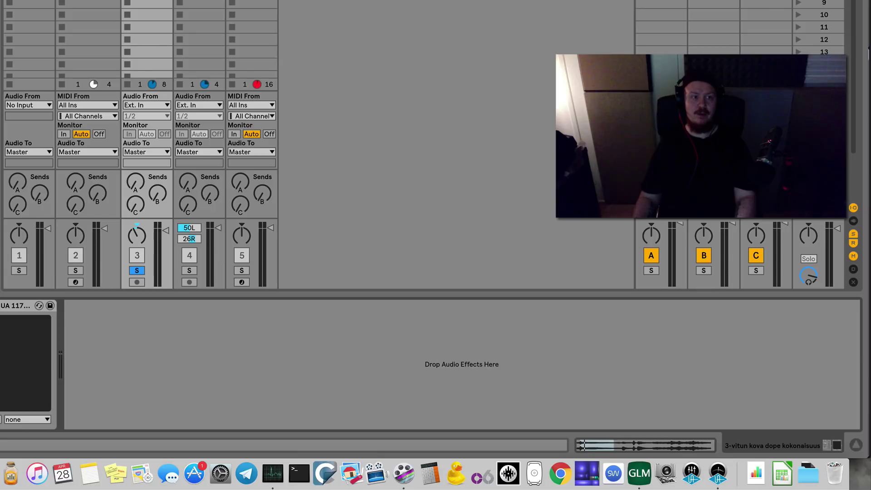
key("Return")
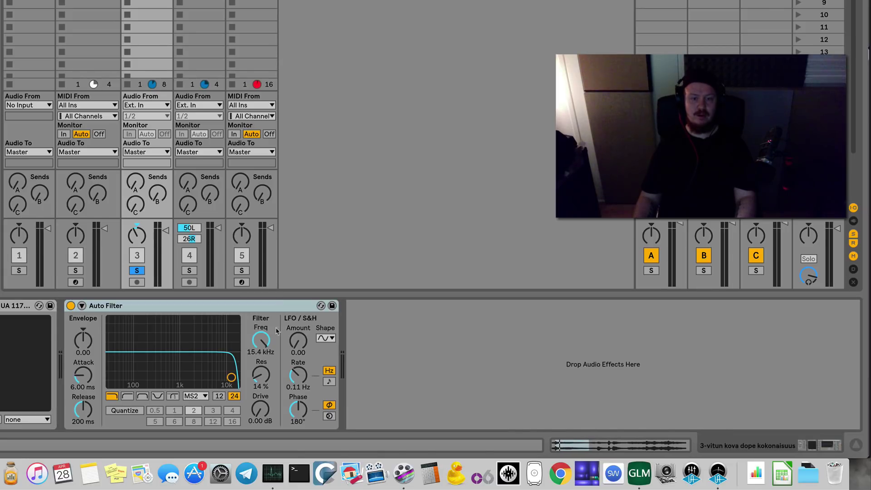
left_click_drag(276, 331, 276, 363)
left_click_drag(261, 340, 261, 308)
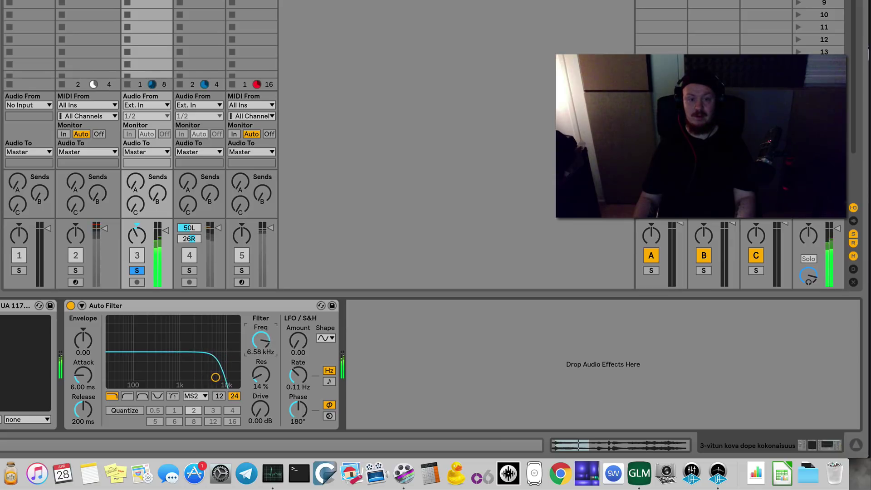
Show the track 3 clip's Auto Filter Frequency envelope, unlink it from the clip and set its loop length to 4 bars
left_click(606, 445)
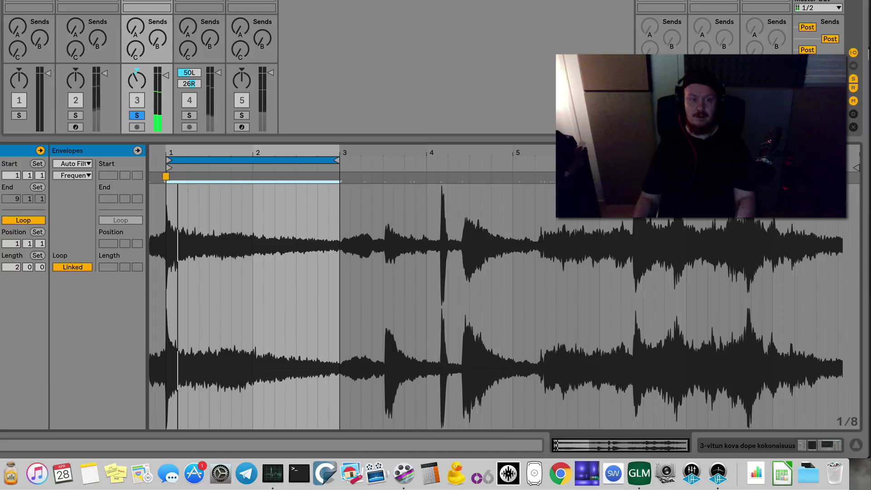
left_click(138, 150)
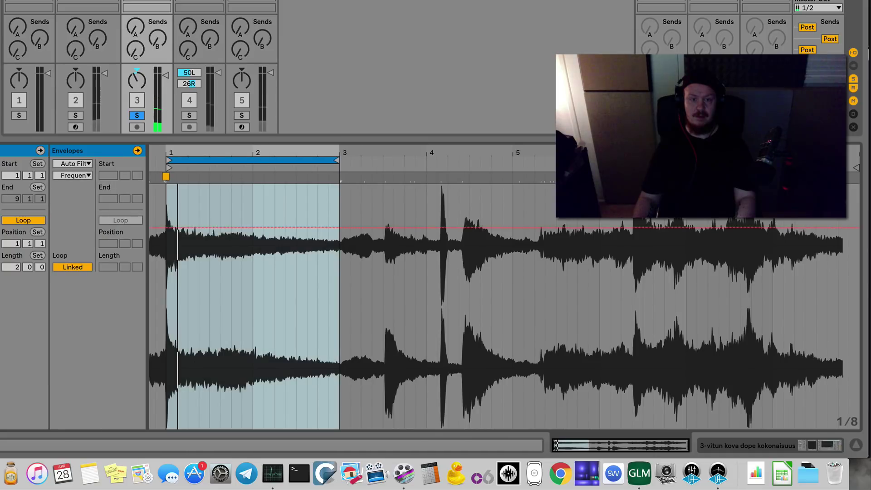
left_click(72, 267)
left_click(115, 267)
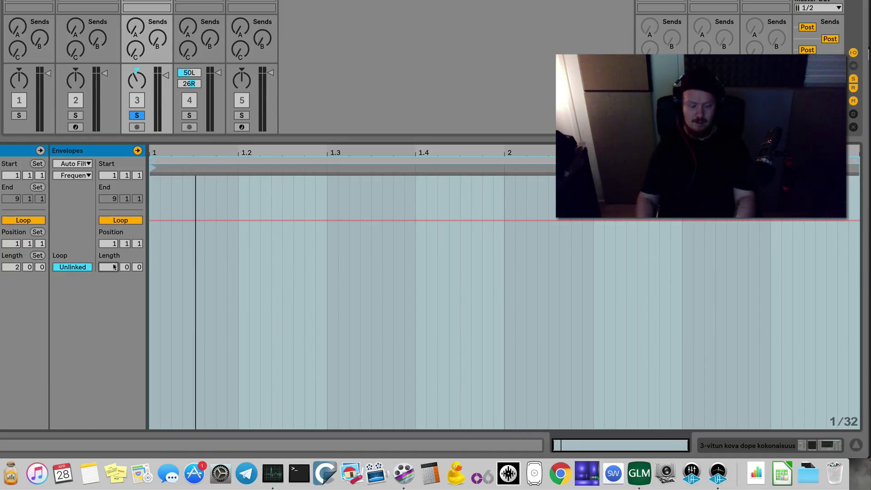
type("4")
key("Return")
key("space")
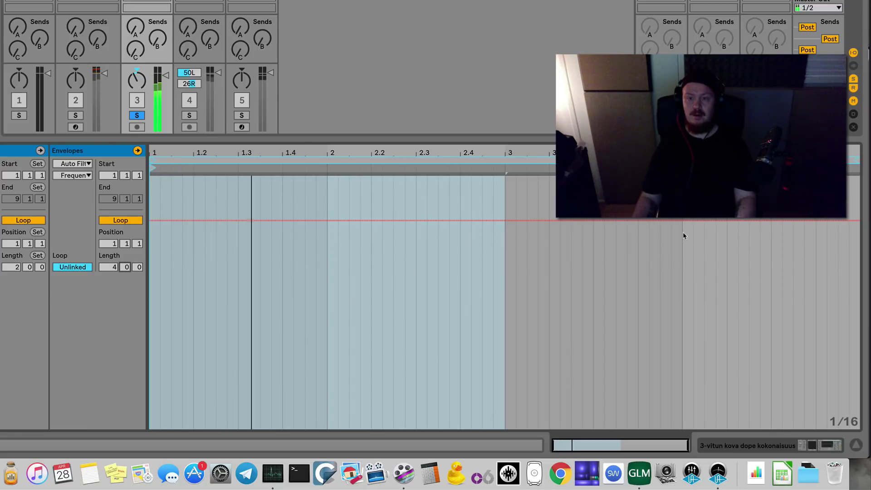
Shape the filter frequency envelope as a downward ramp from bar 3 to the end of bar 4, and solo track 4 as well
left_click(665, 221)
left_click_drag(848, 222, 854, 300)
left_click_drag(665, 222, 505, 222)
left_click(190, 115)
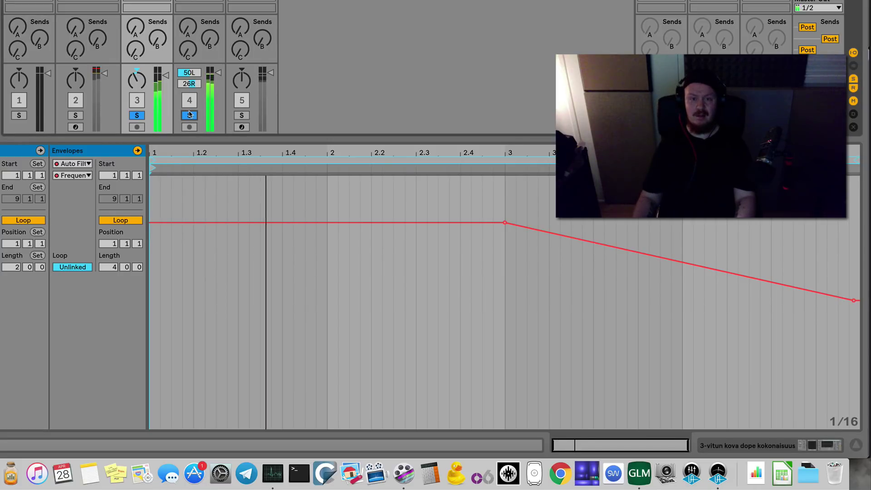
Solo track 2 as well, and try to freeze the Reaktor5 track
left_click(75, 116)
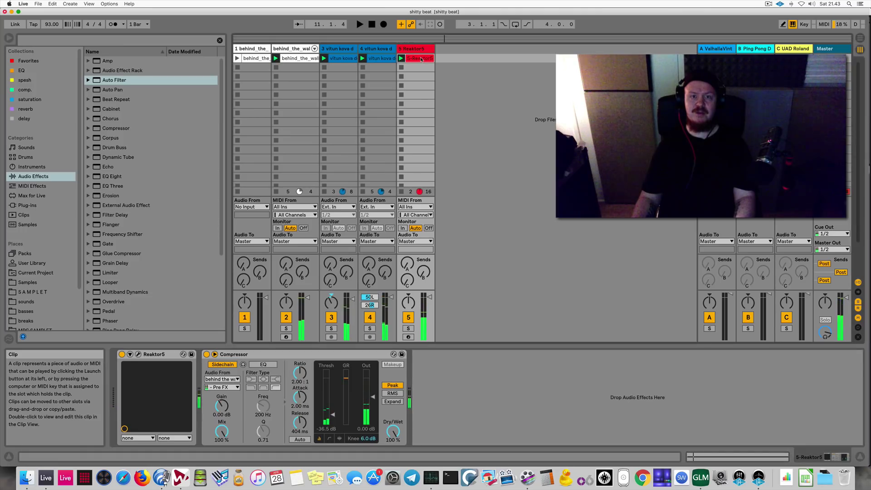
right_click(419, 58)
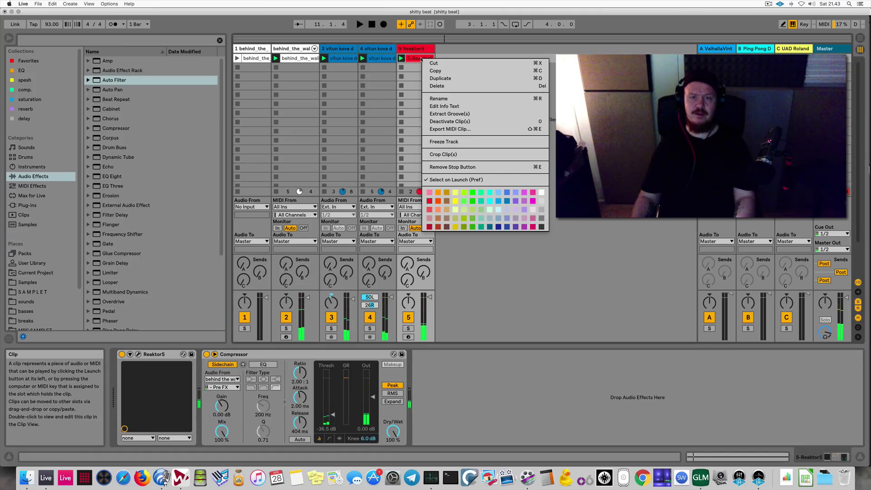
left_click(444, 142)
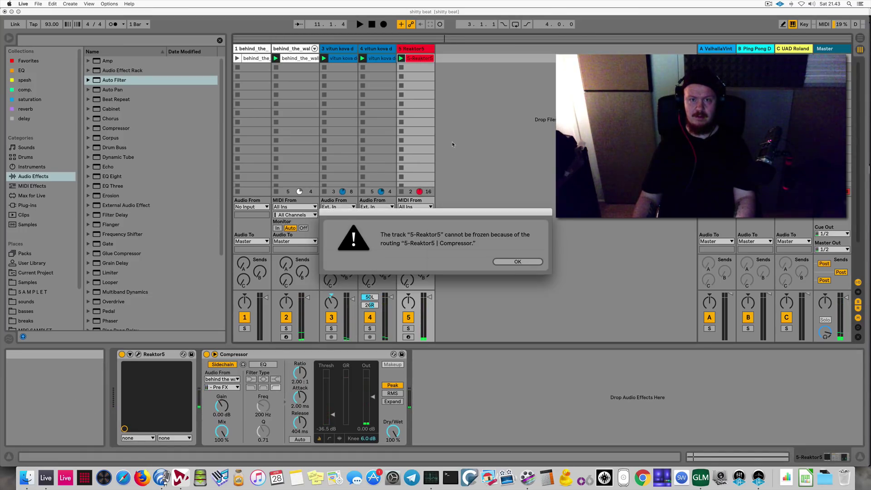
left_click(516, 261)
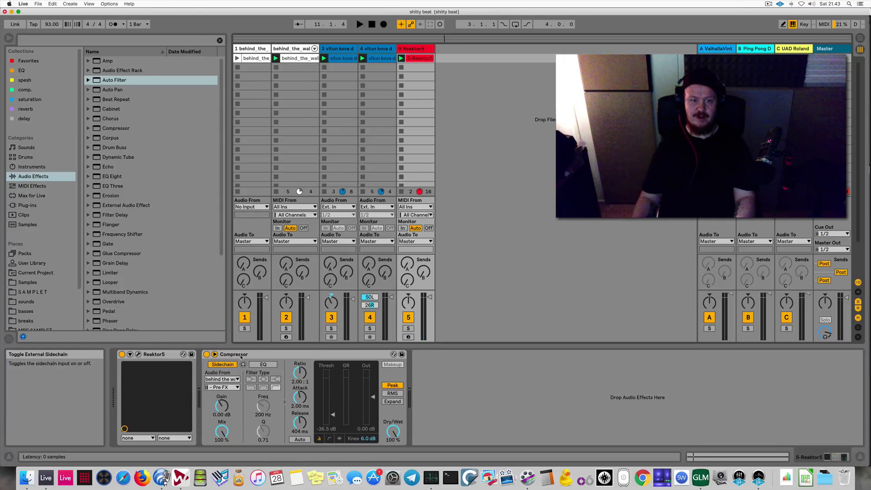
Insert a new audio track after the Reaktor5 track and move the sidechained Compressor from the Reaktor5 track onto it
left_click(243, 356)
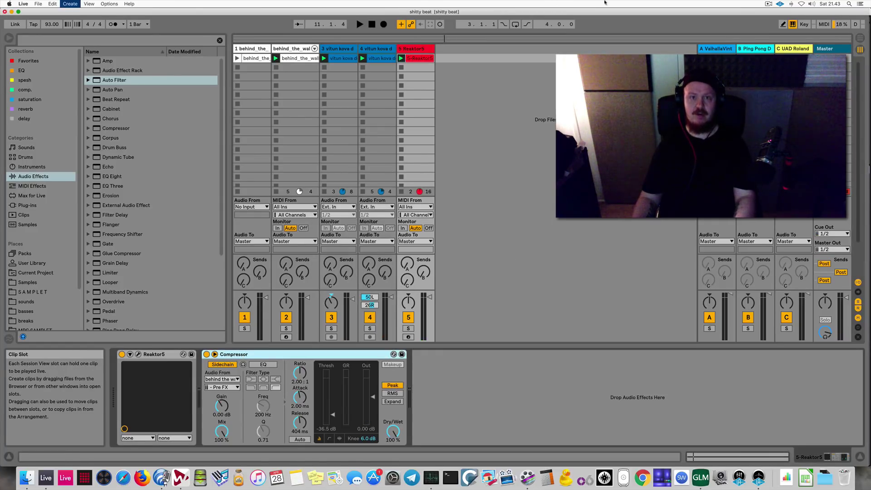
key("super+t")
left_click(420, 50)
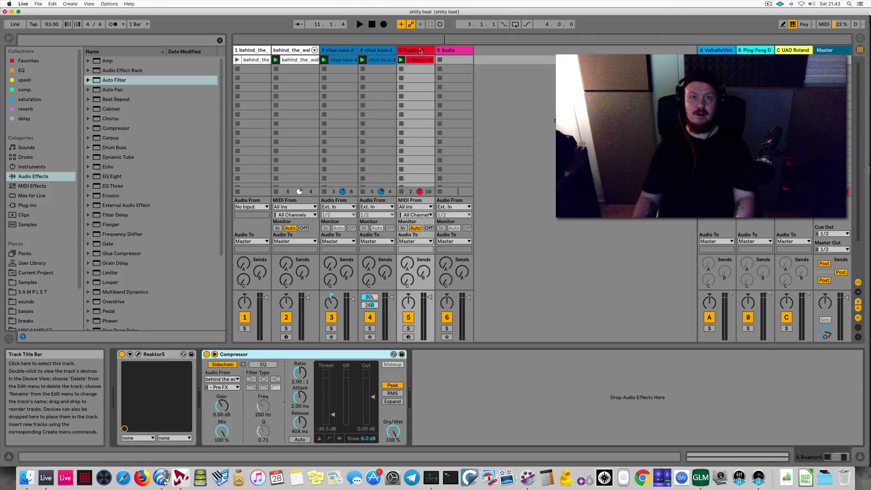
left_click(448, 51)
left_click(411, 51)
Freeze the Reaktor5 track and insert a new MIDI track after audio track 6
right_click(410, 50)
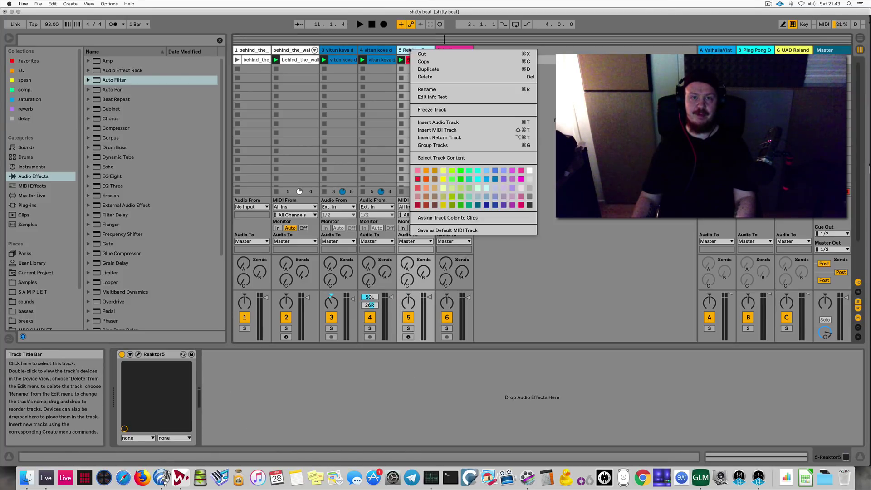
left_click(444, 111)
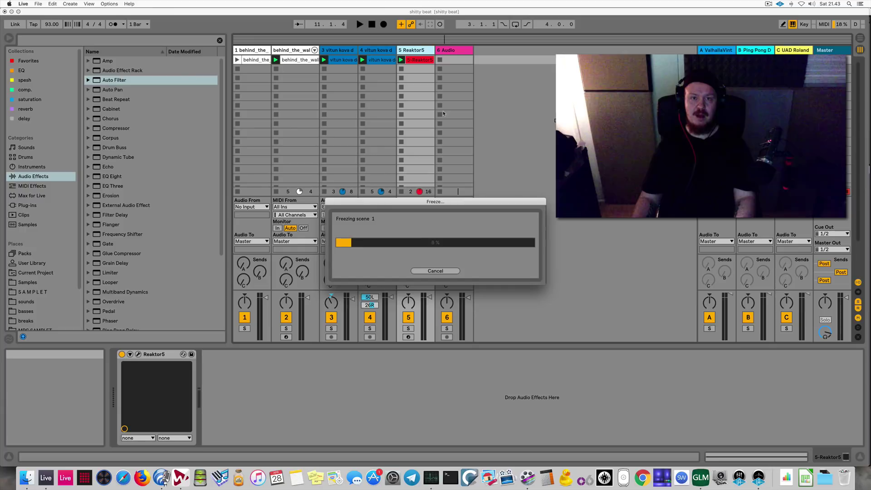
left_click(452, 51)
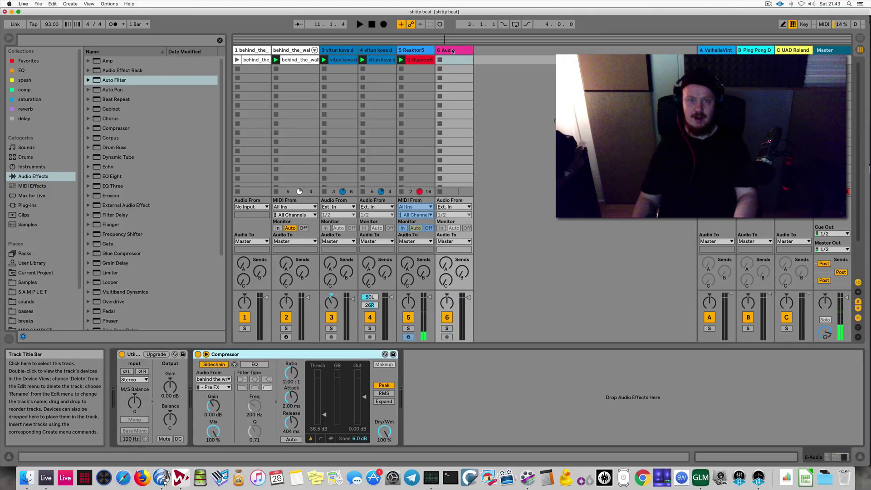
key("super+shift+t")
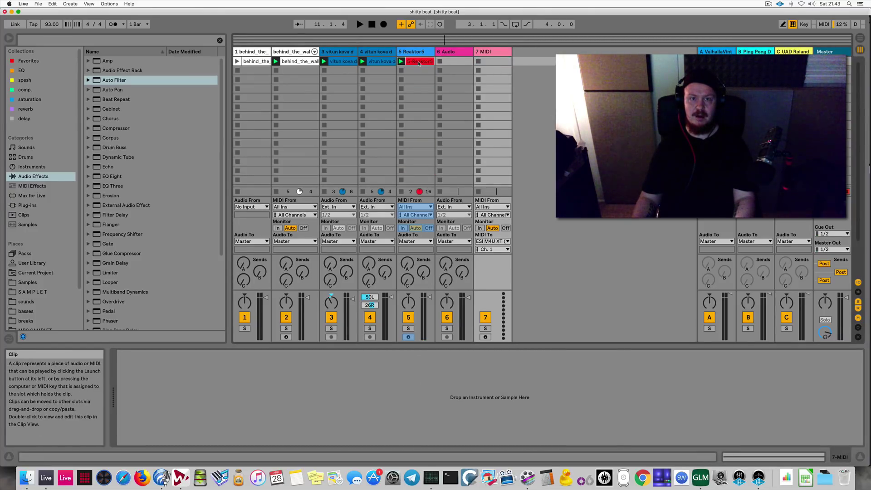
Load the frozen Reaktor5 clip's audio into a Simpler on MIDI track 7 by way of audio track 6, and delete tracks 5 and 6
left_click_drag(452, 64, 453, 64)
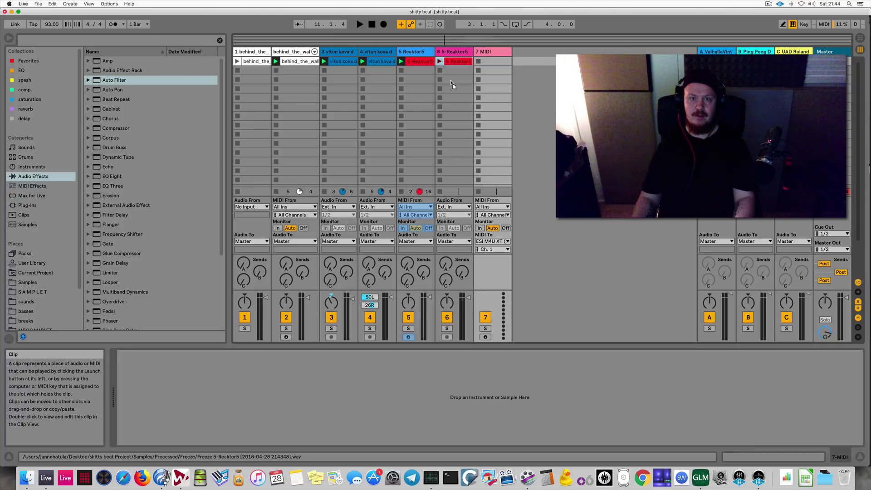
left_click_drag(434, 388, 435, 389)
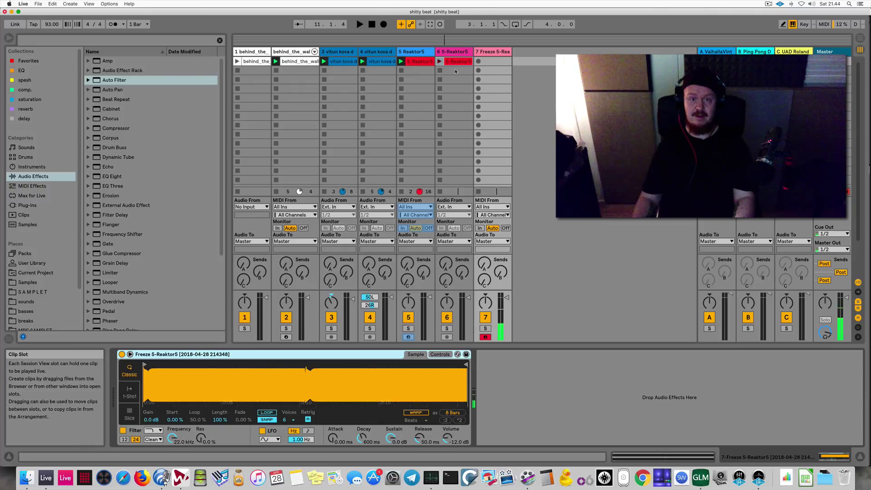
left_click(423, 53)
key("Right")
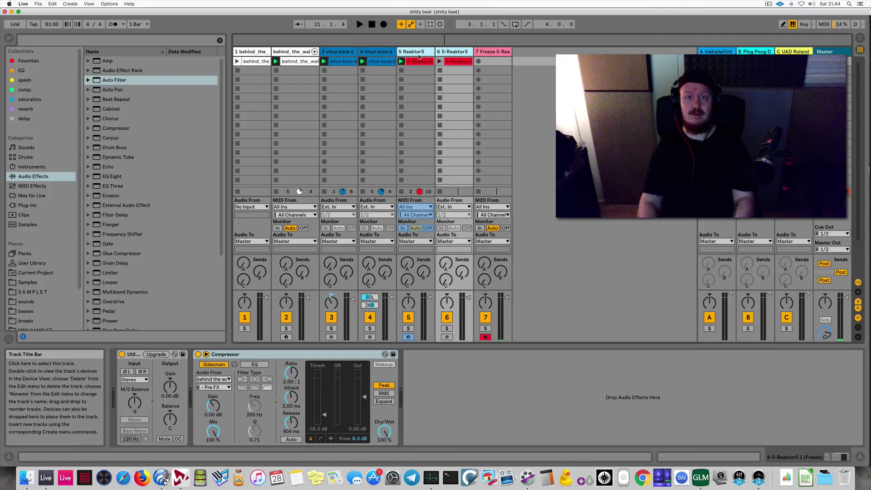
key("Delete")
Record a MIDI clip in the first slot of the Simpler track and show the Simpler's detailed controls
key("space")
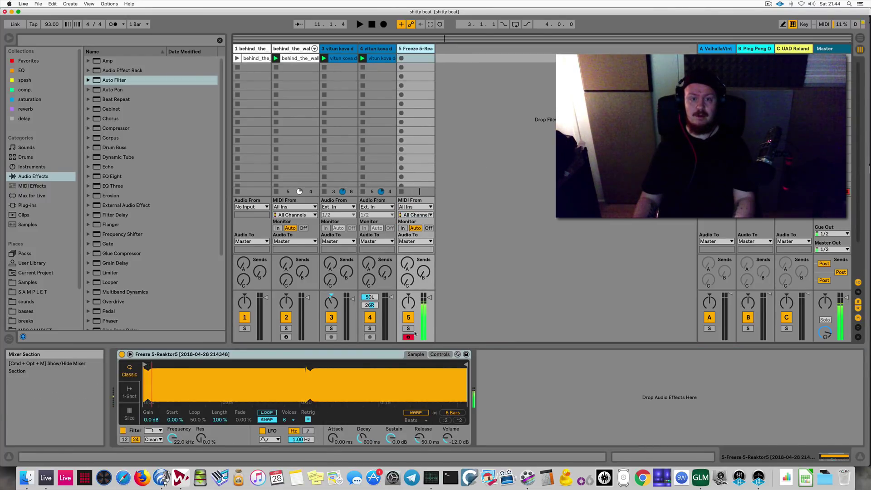
left_click(401, 58)
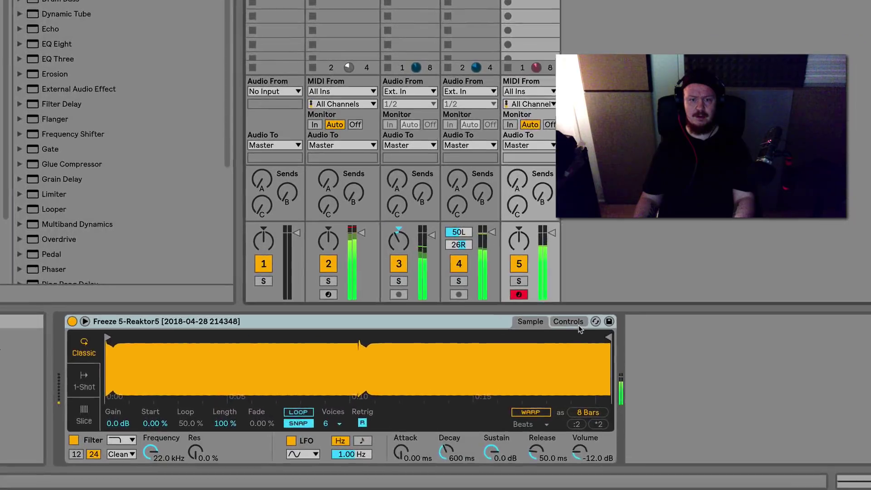
left_click(441, 355)
left_click(574, 311)
left_click(625, 311)
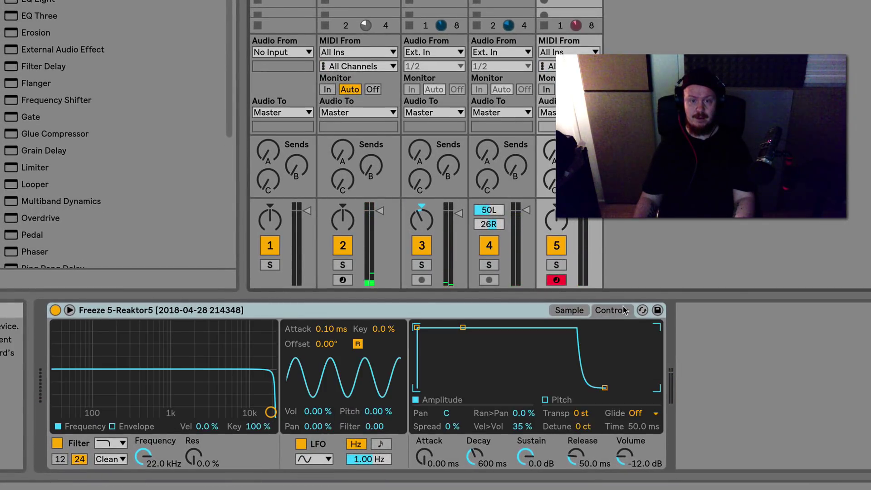
Try a Simpler LFO pitch amount of 73.9 %, set the LFO rate to 4.32 Hz and reset the pitch amount to 0 %
left_click(545, 400)
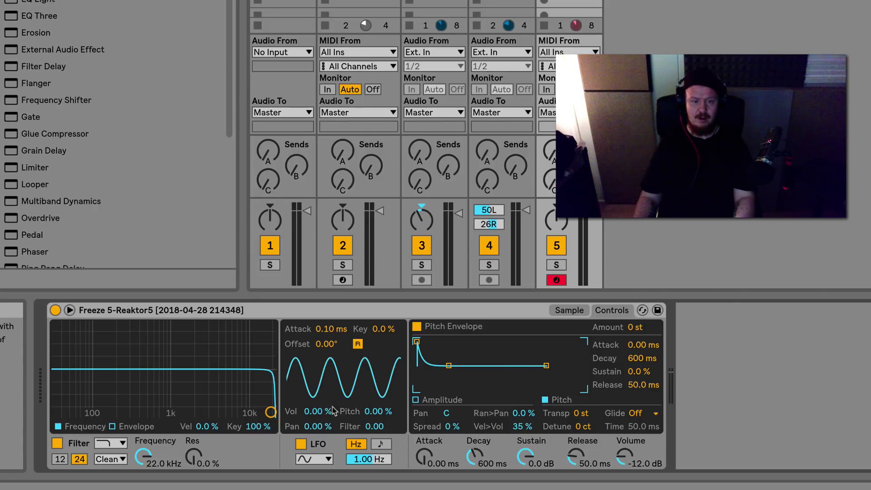
left_click_drag(382, 414, 381, 402)
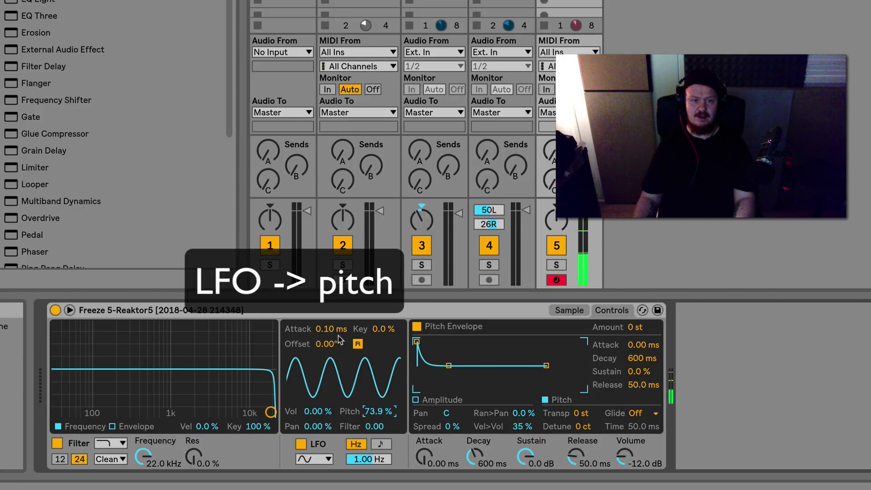
left_click(337, 310)
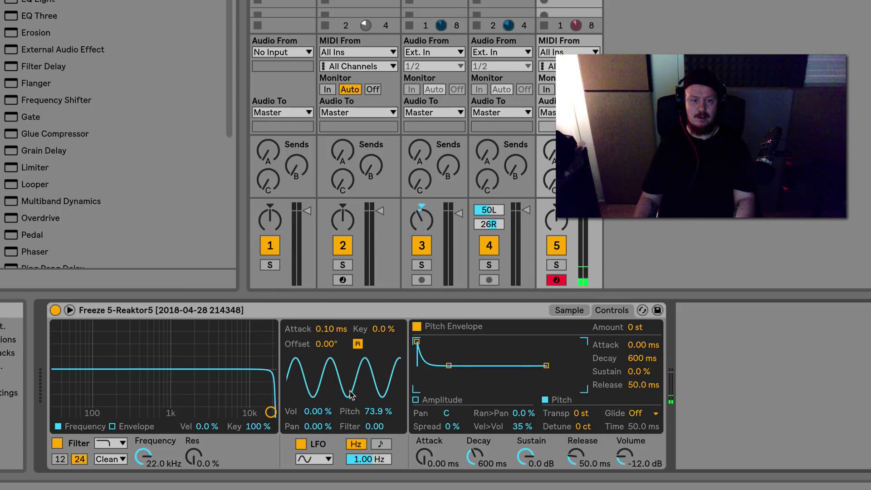
left_click_drag(371, 459, 371, 437)
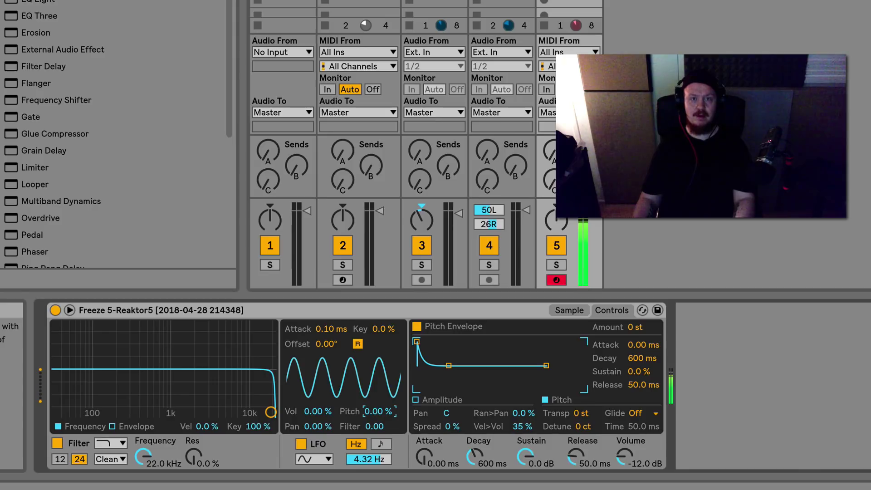
Extend the C3 note in the track 5 clip to the full clip length with Legato, and show the clip's Pitch LFO Amount envelope
key("shift+Tab")
key("space")
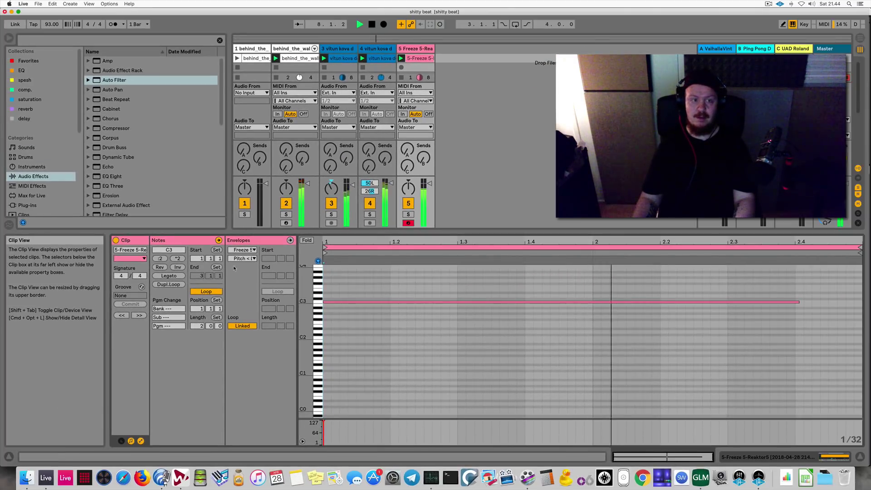
left_click(174, 276)
key("space")
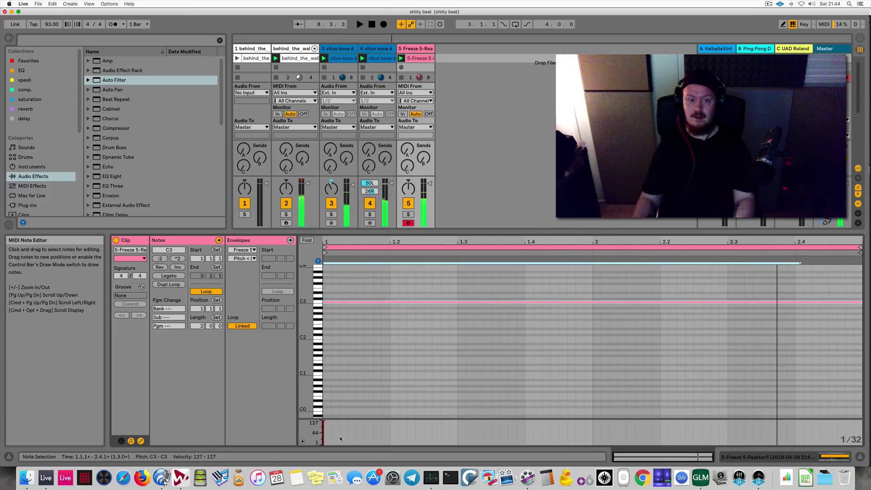
left_click(290, 240)
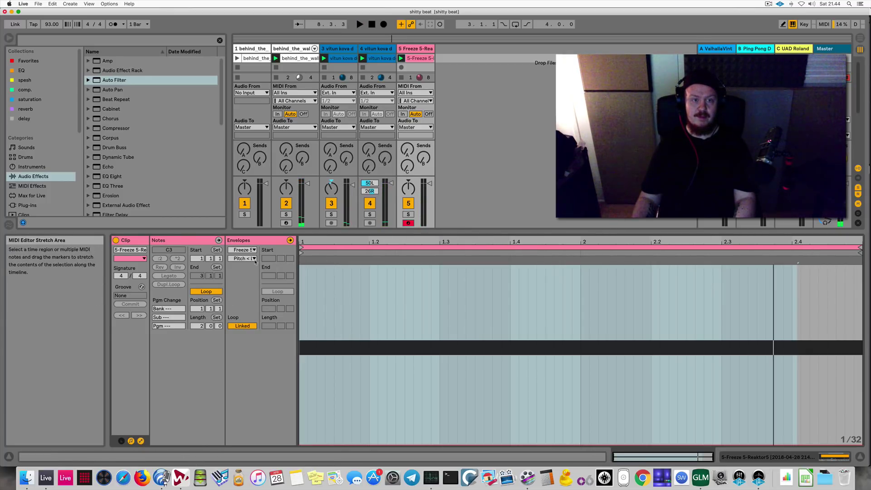
Start playback and draw a raised Pitch LFO Amount from about 2.2.3 to the end of the clip
key("space")
key("b")
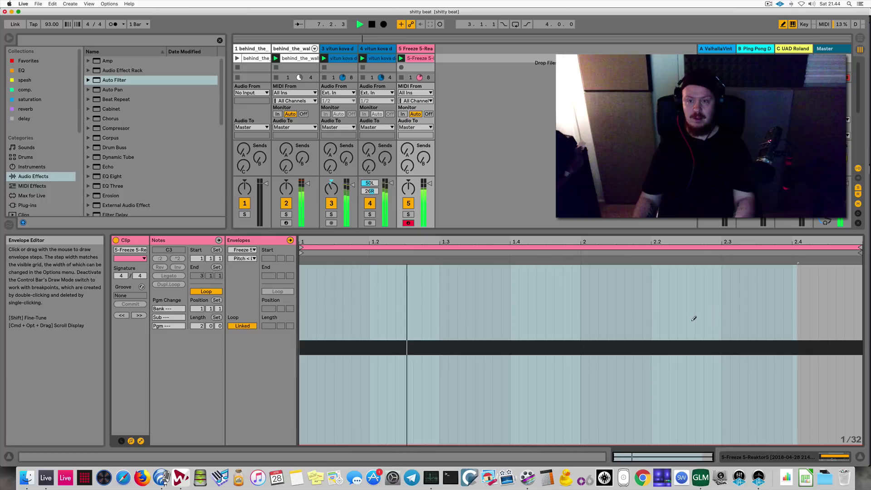
left_click_drag(694, 318, 860, 318)
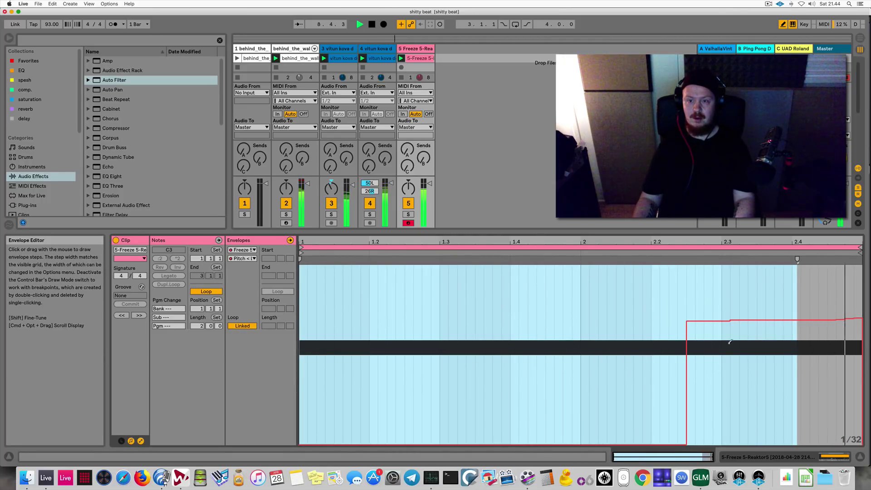
Set the Simpler's LFO rate to 9.14 Hz while track 5 is soloed, and unsolo the track
left_click(409, 215)
double_click(416, 48)
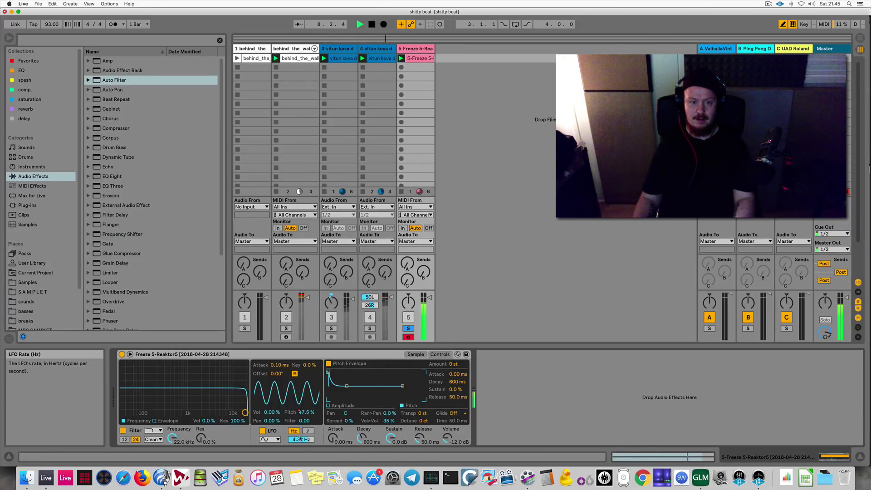
mouse_move(306, 440)
left_mouse_down()
mouse_move(306, 422)
mouse_move(306, 436)
left_mouse_up()
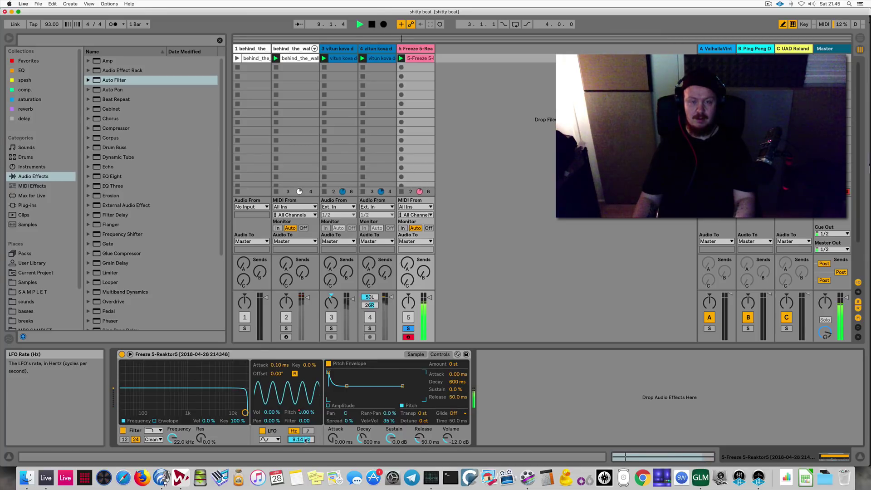
left_click(409, 329)
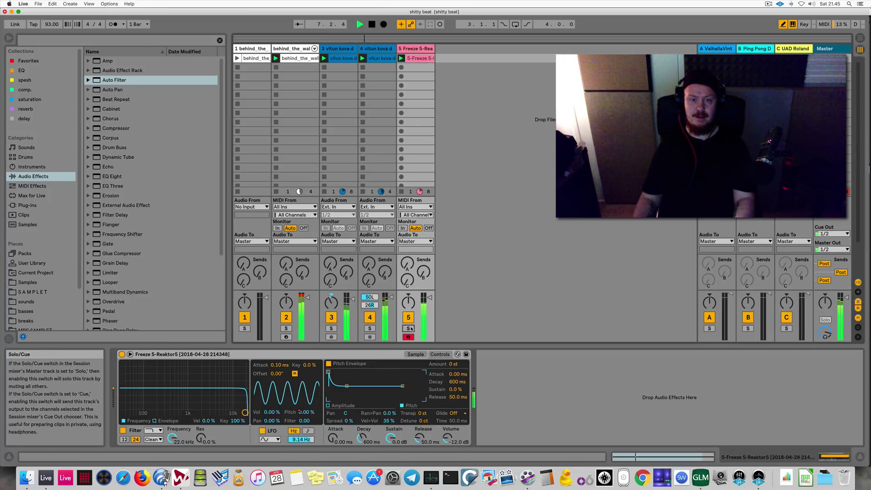
Bring back the track 5 clip's Pitch LFO Amount envelope and redraw its raised section at a lower level up to the clip's end
double_click(419, 59)
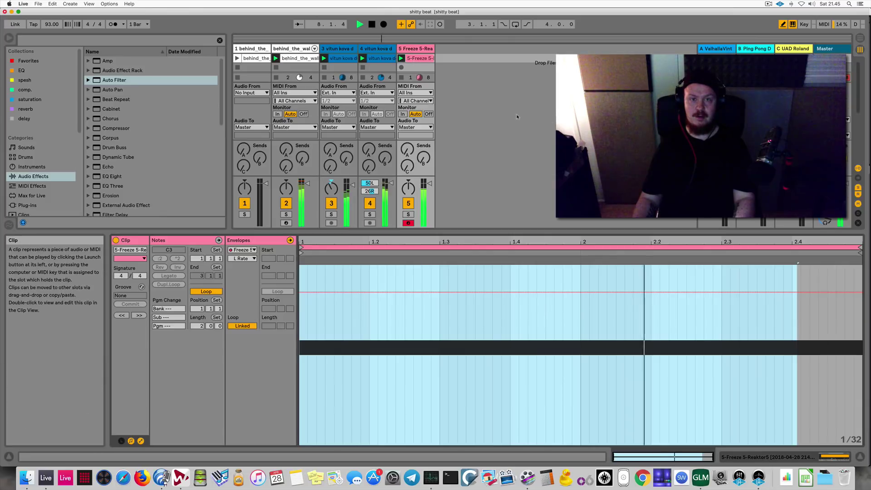
left_click(241, 259)
scroll(248, 73, "up", 10)
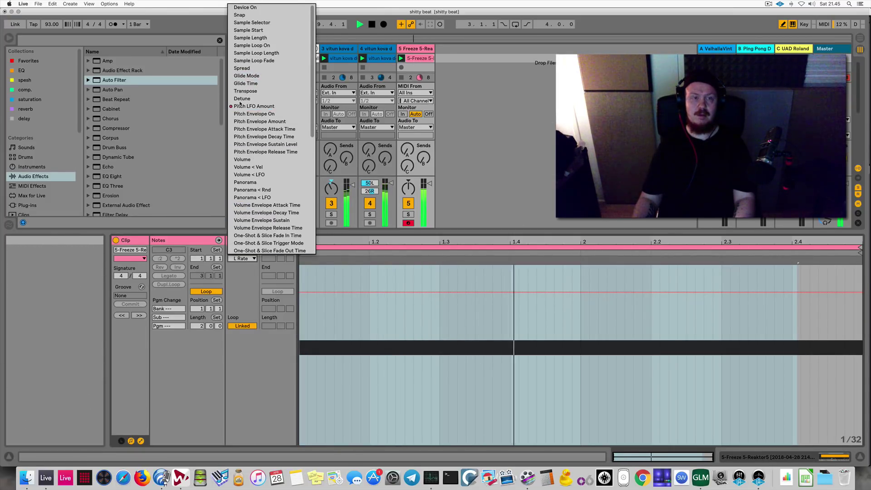
left_click(256, 106)
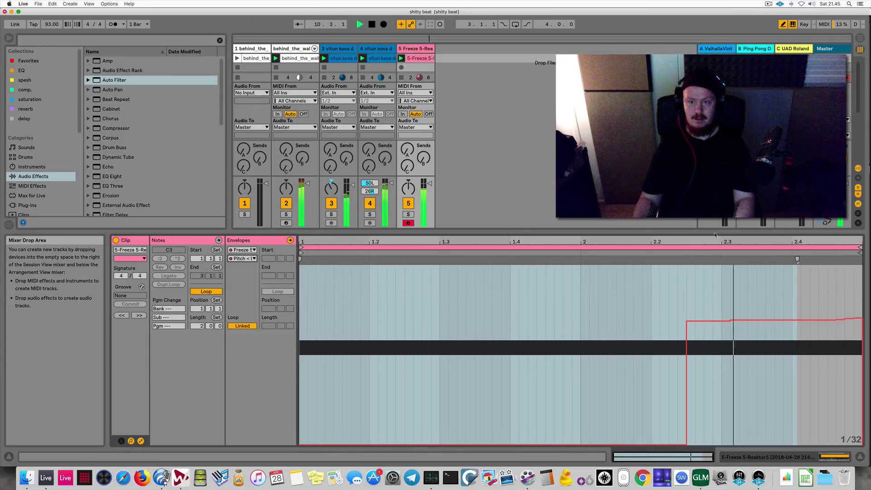
mouse_move(692, 336)
left_mouse_down()
mouse_move(801, 344)
mouse_move(861, 333)
left_mouse_up()
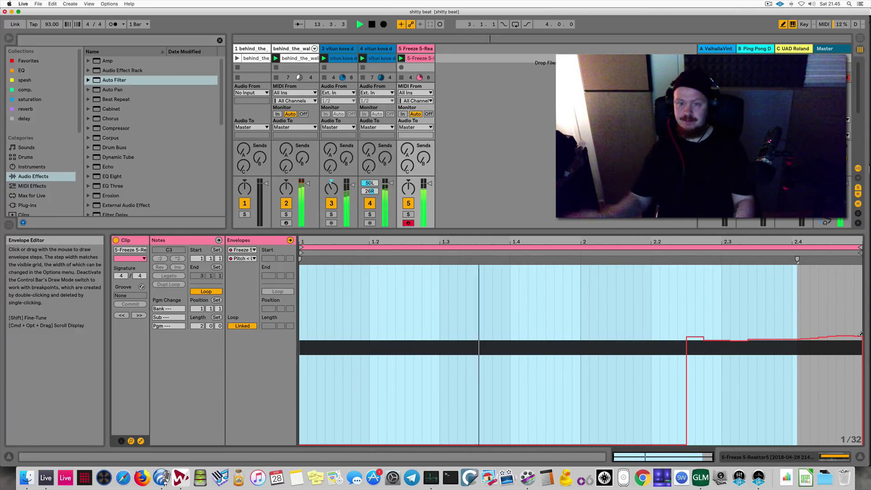
Stop playback, solo track 5 and add Multiband Dynamics after its Simpler
key("space")
left_click(409, 214)
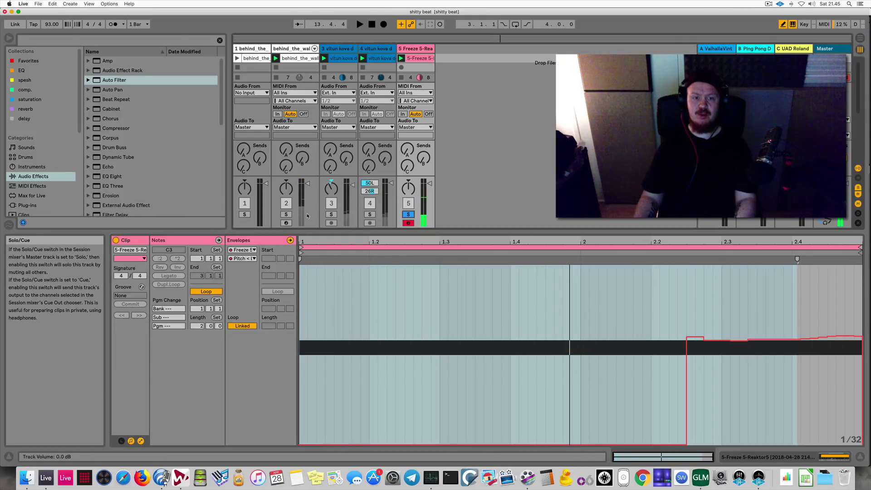
double_click(423, 48)
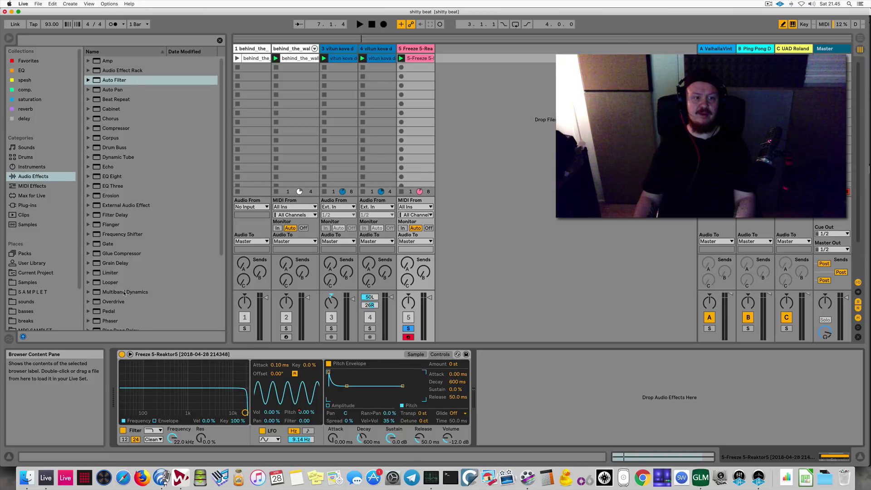
double_click(123, 293)
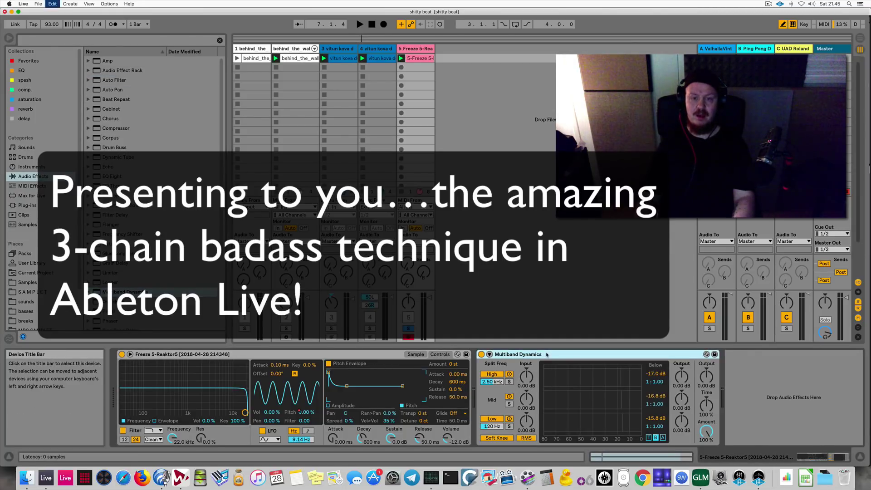
Group Multiband Dynamics into an Audio Effect Rack and duplicate its chain twice to make three parallel chains
key("super+g")
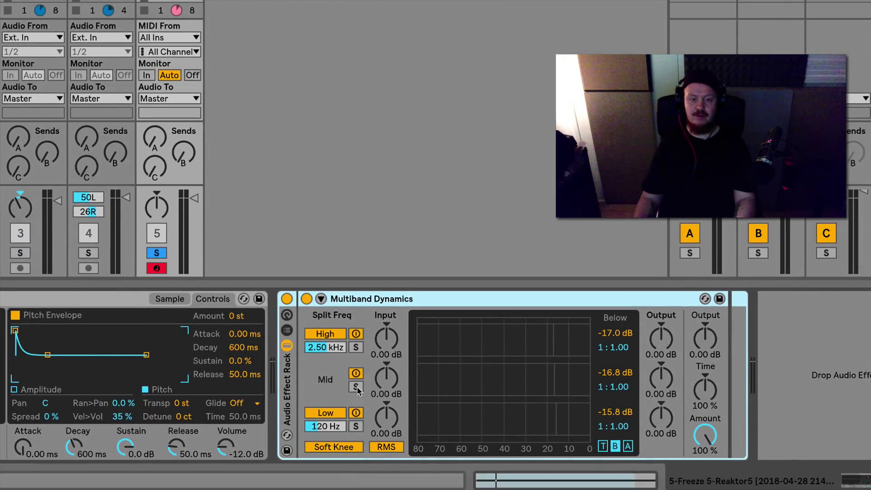
left_click(287, 330)
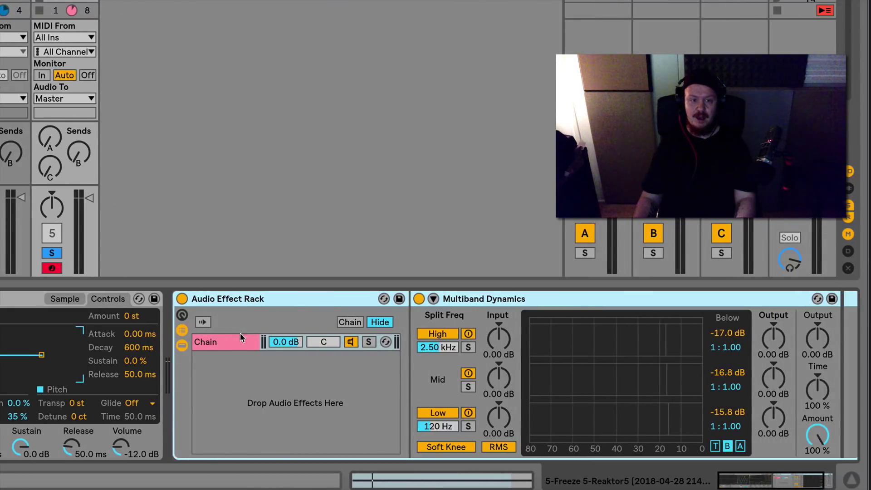
left_click(234, 341)
key("ctrl+d")
key("ctrl+d")
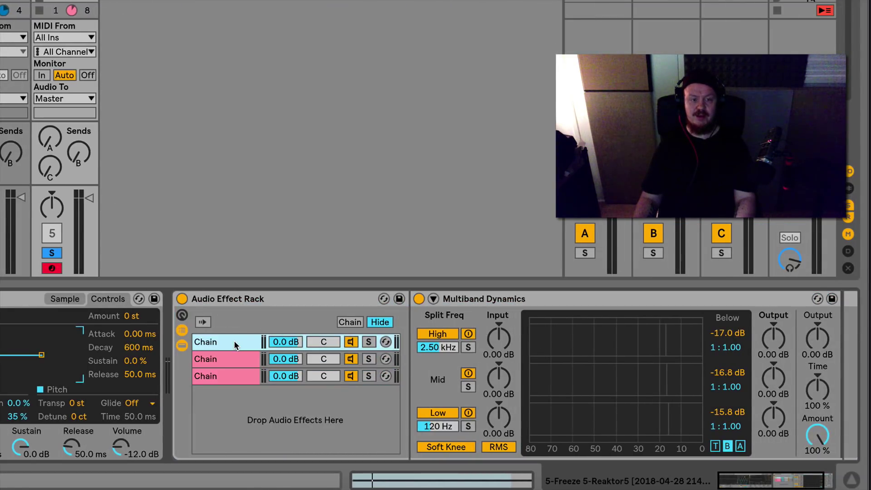
Rename the rack's three chains as hi, mid and low
key("ctrl+r")
type("hi")
key("Tab")
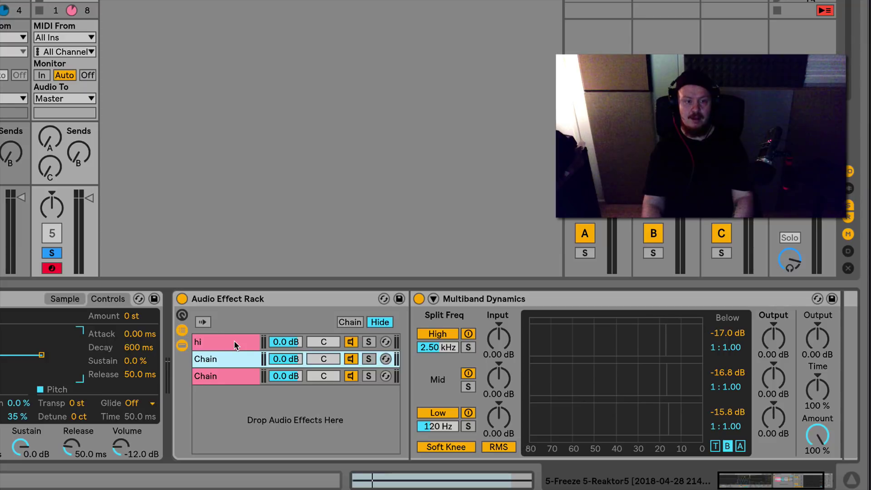
type("mid")
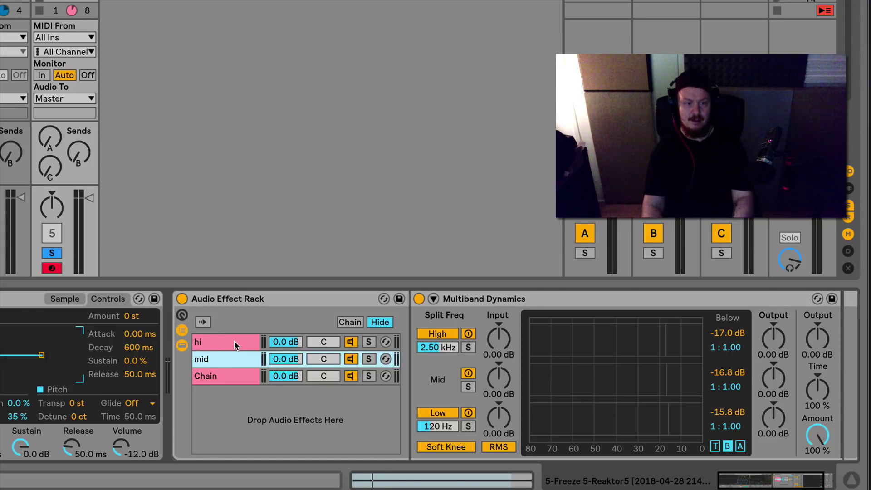
key("Tab")
type("low")
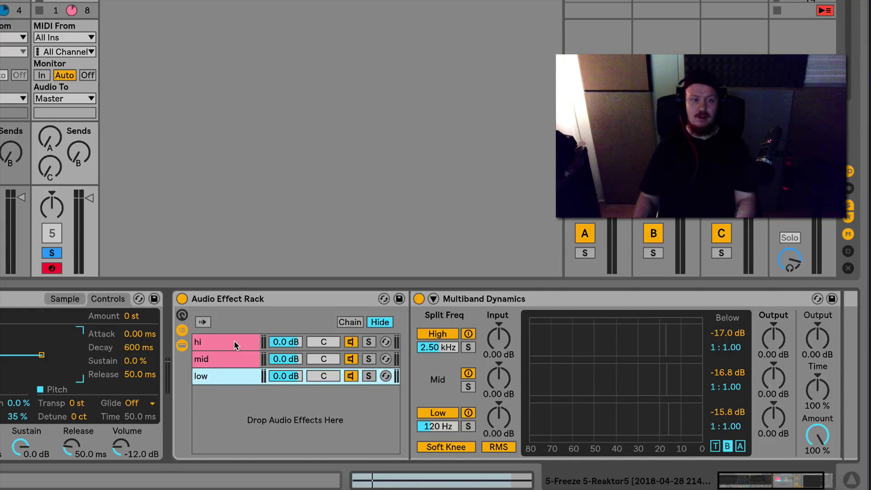
Solo the matching Multiband Dynamics band in each chain: High in hi, Mid in mid and Low in low
left_click(234, 341)
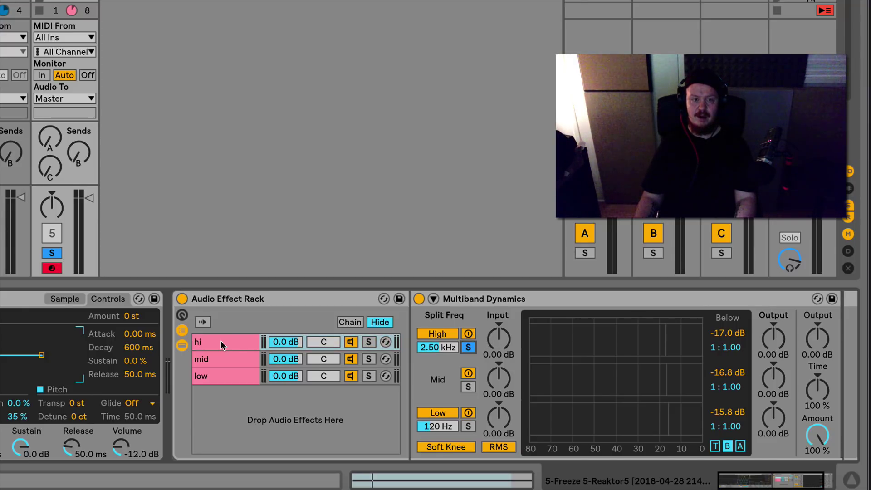
left_click(238, 353)
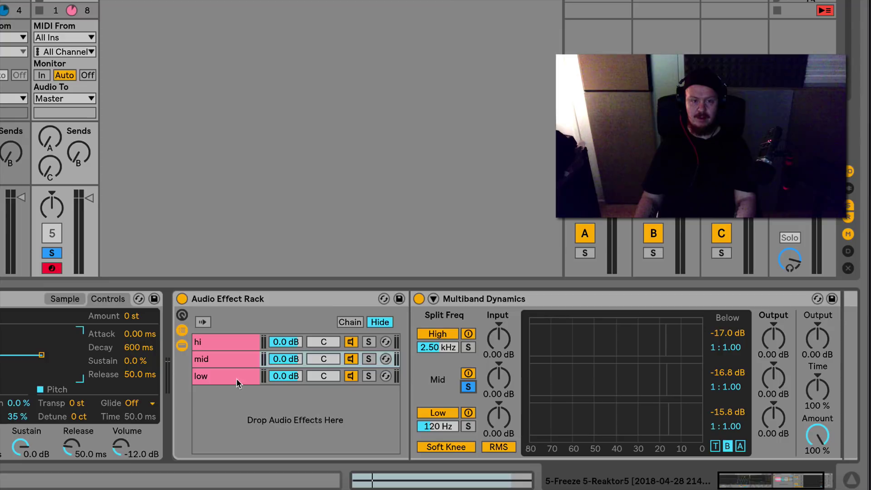
left_click(255, 377)
left_click(469, 427)
Add a Saturator after Multiband Dynamics in the mid chain and play the soloed track
left_click(221, 360)
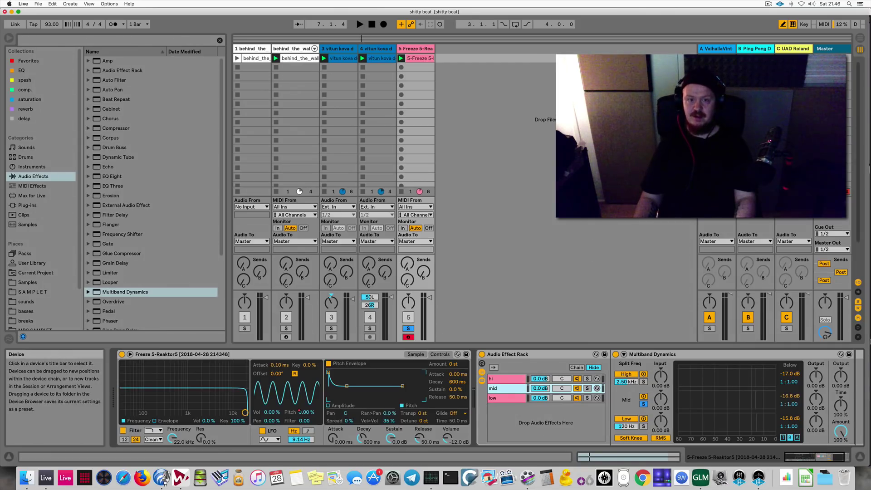
scroll(710, 382, "right", 3)
key("space")
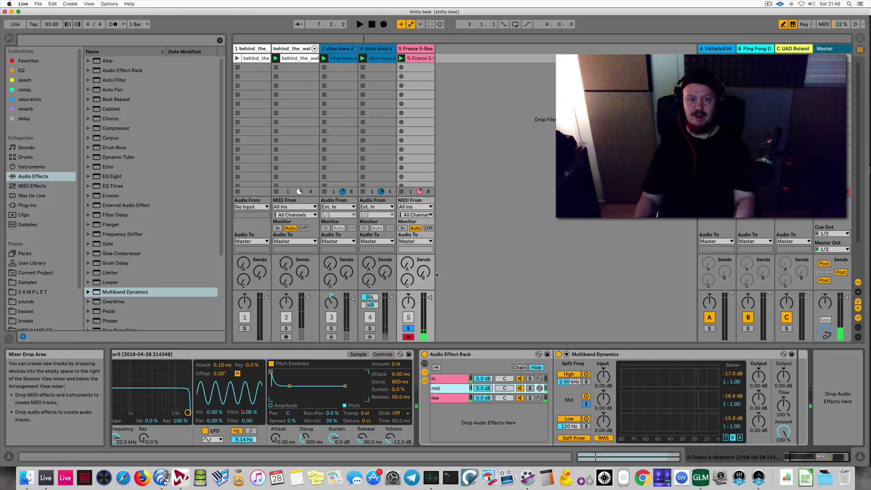
scroll(144, 284, "down", 5)
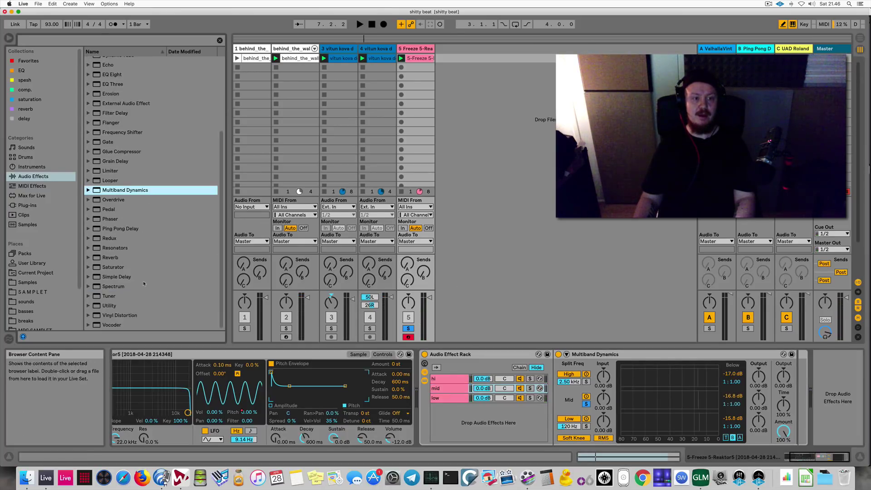
left_click(133, 268)
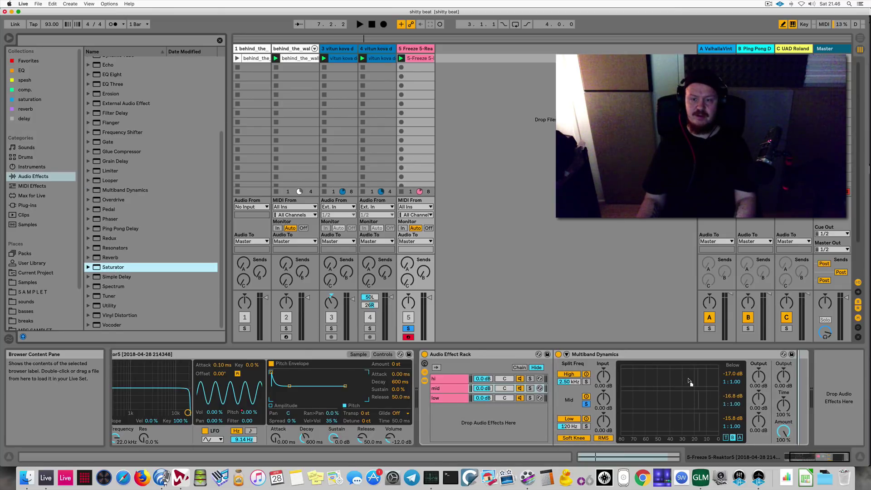
key("Return")
key("space")
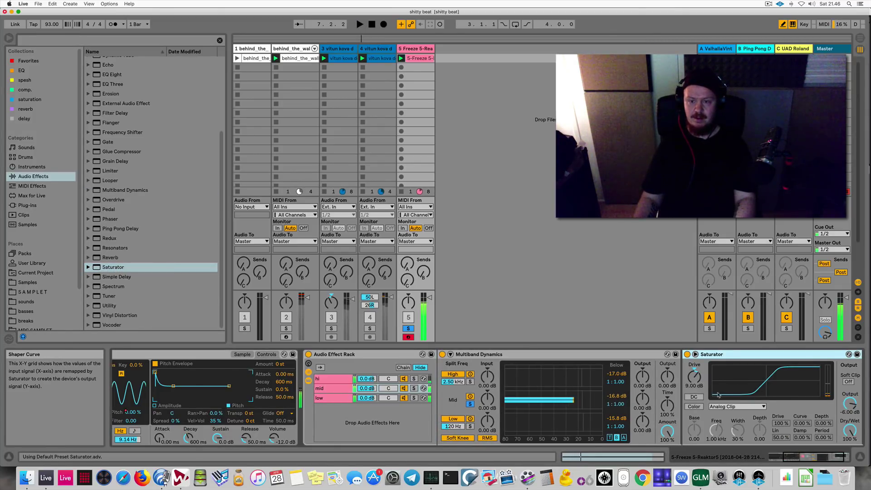
Set the mid chain Saturator's Drive to 14.9 dB, unsolo track 5 and play the full beat
key("space")
left_click_drag(694, 377, 694, 382)
key("space")
left_click(409, 328)
key("space")
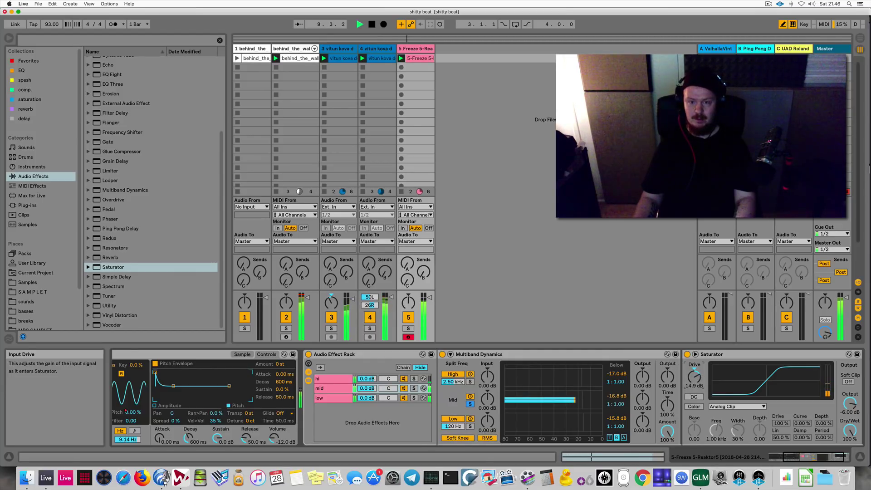
key("space")
Open the SPAN analyzer on the Master track and examine the beat's frequency spectrum during playback
left_click(829, 50)
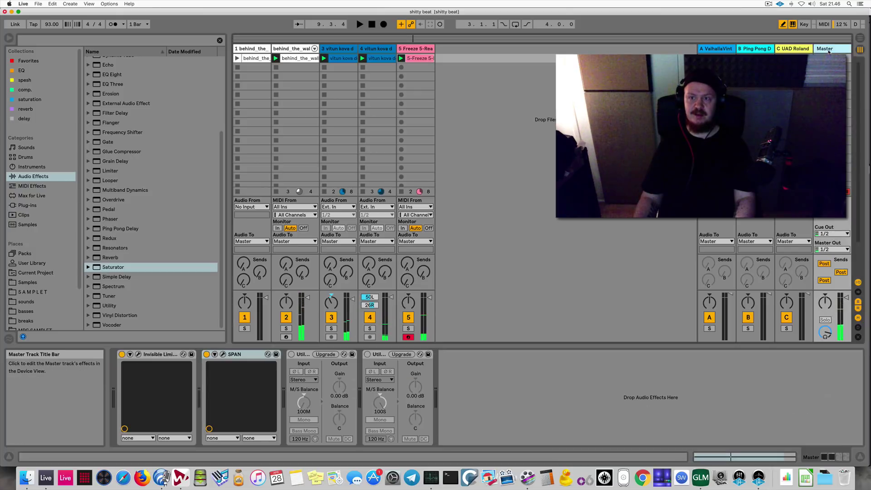
left_click(223, 354)
key("space")
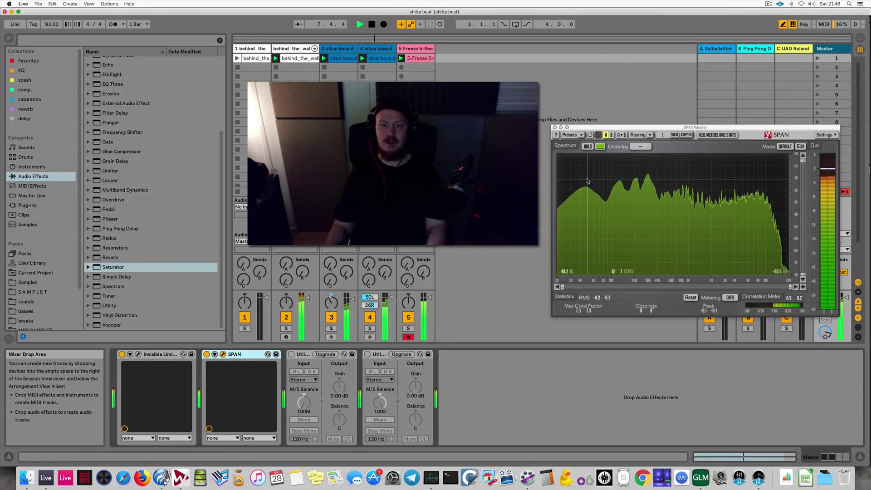
key("space")
Raise the volume of the low chain in track 5's rack to 3.0 dB while auditioning the beat
left_click(416, 49)
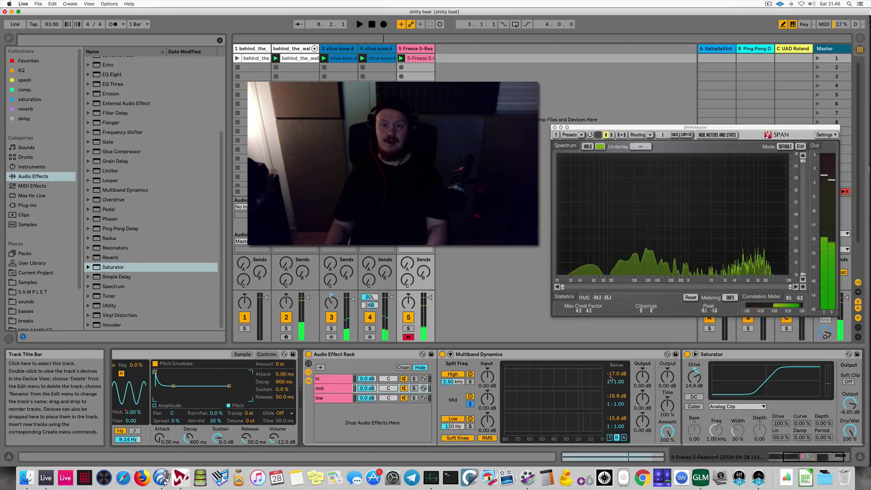
scroll(610, 378, "right", 3)
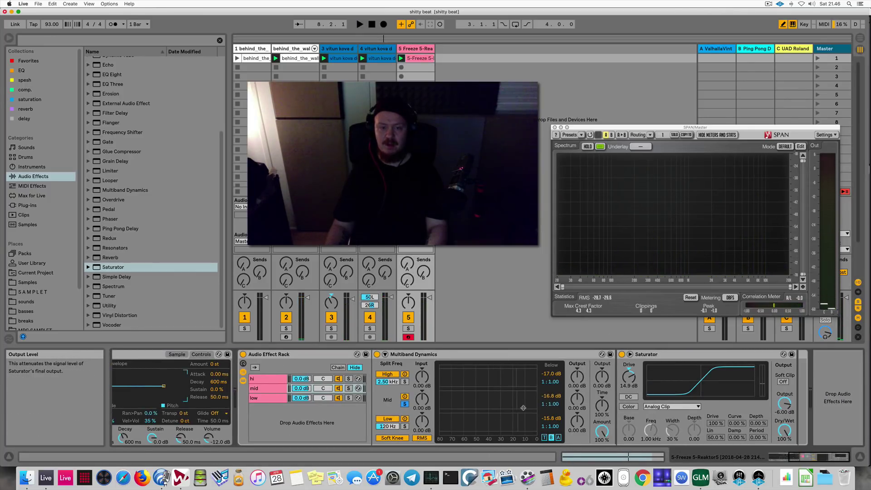
left_click(272, 398)
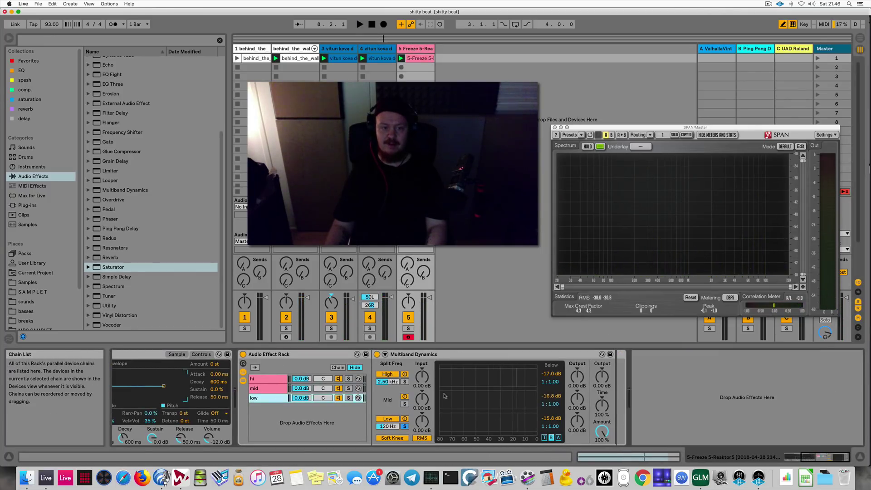
left_click(582, 424)
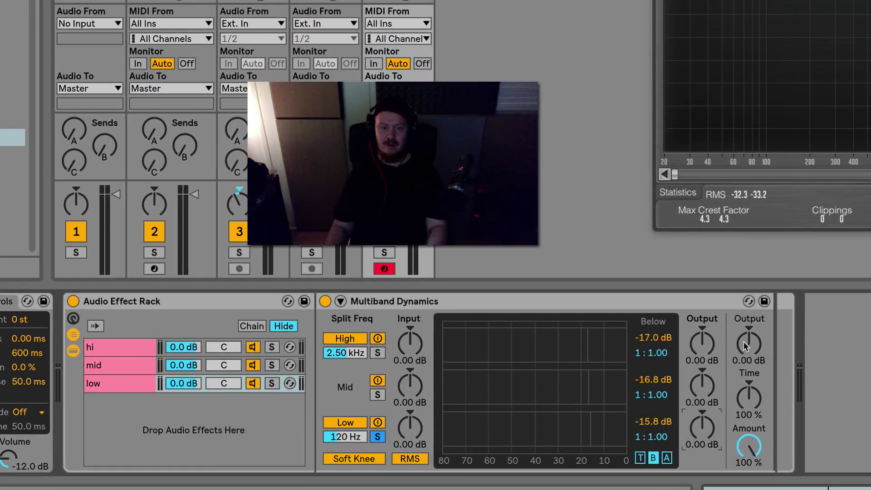
left_click(176, 385)
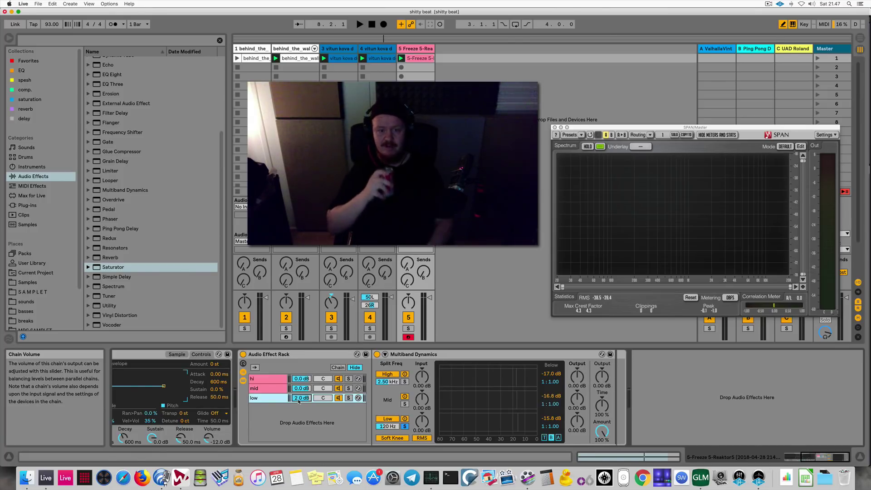
key("space")
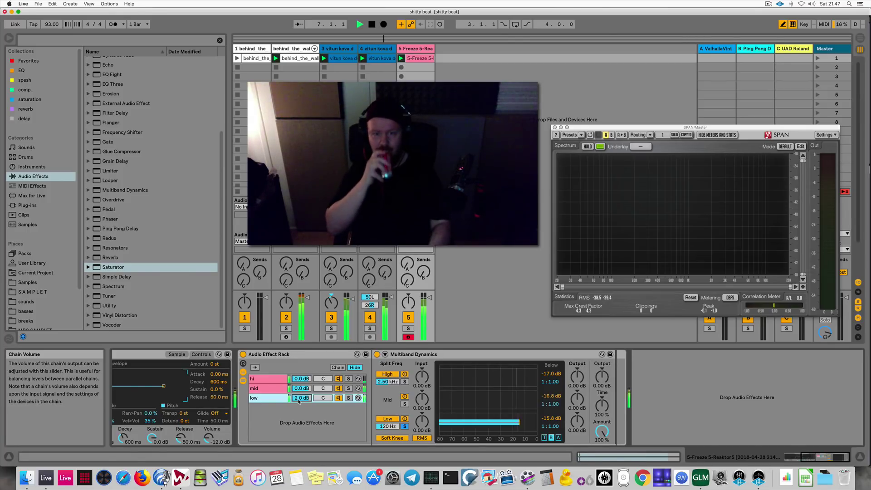
left_click(341, 389)
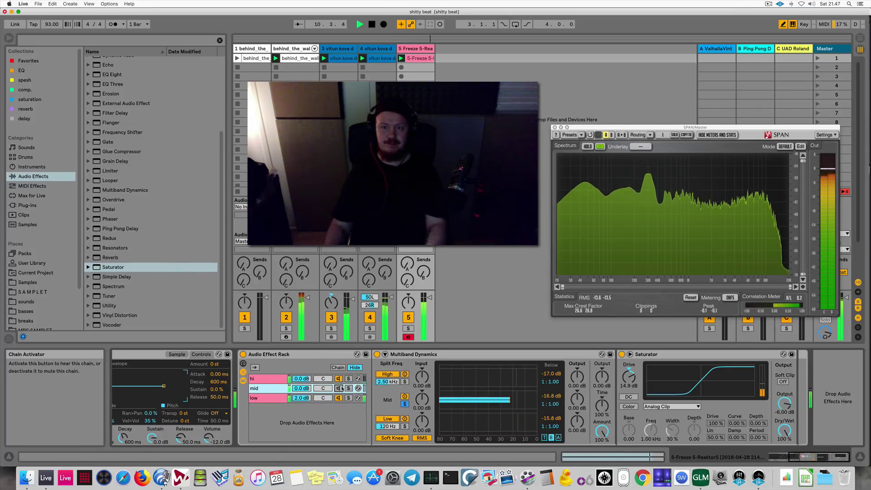
left_click(298, 399)
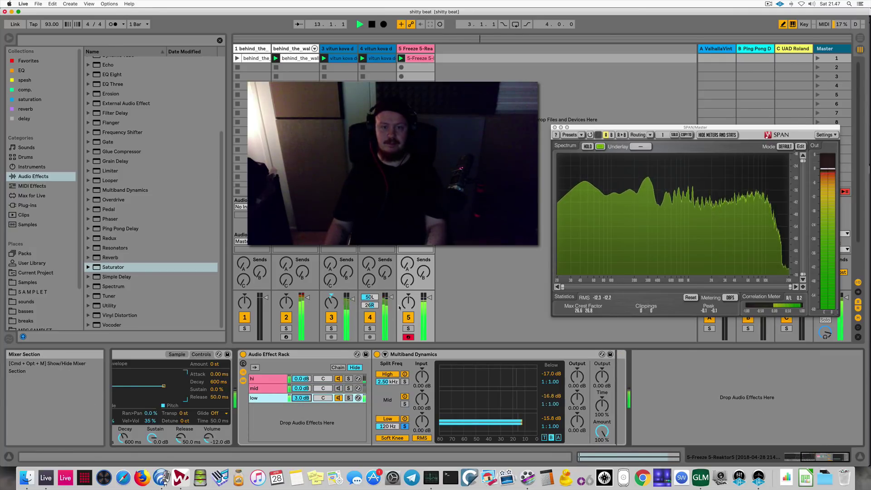
Add Multiband Dynamics before the limiter on the Master track and set its low band output gain to 1.30 dB
left_click(825, 48)
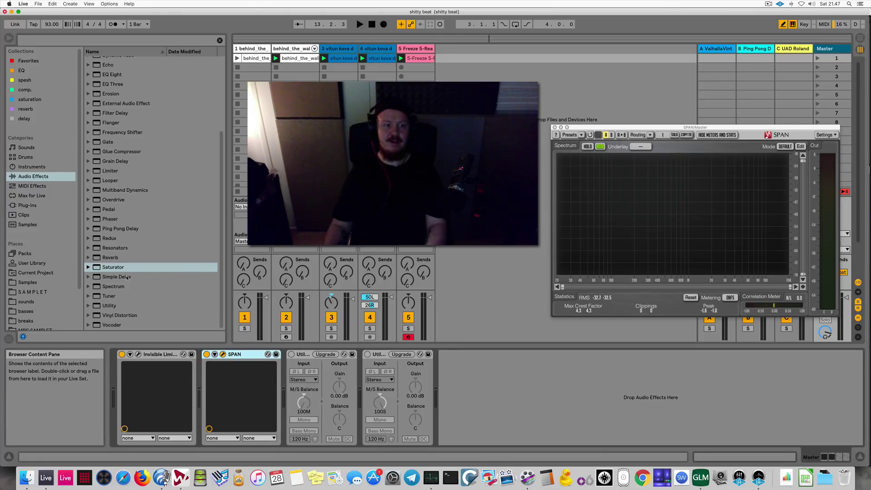
left_click_drag(129, 190, 118, 368)
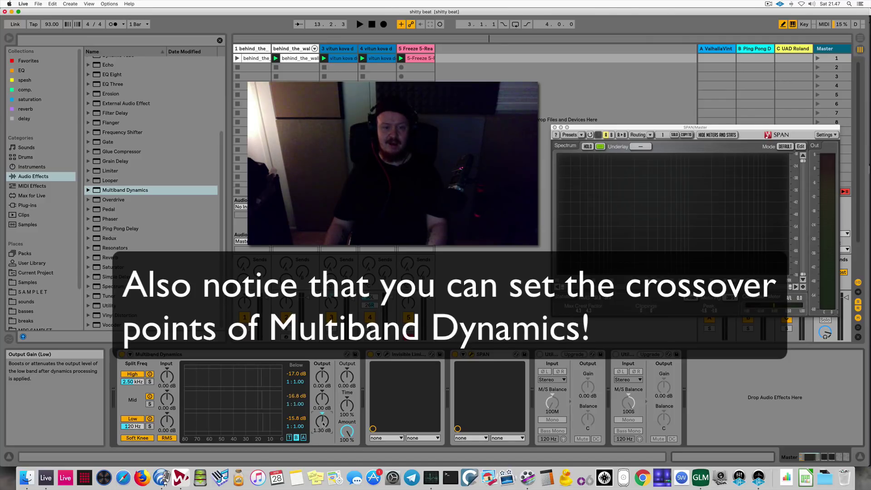
Solo the low band of the Master's Multiband Dynamics and play the beat to check the sub frequencies in SPAN
key("space")
left_click(149, 426)
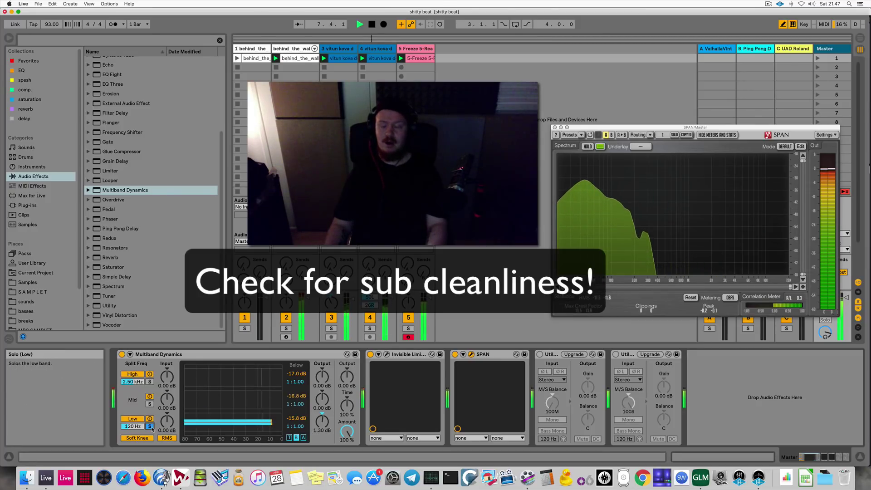
key("space")
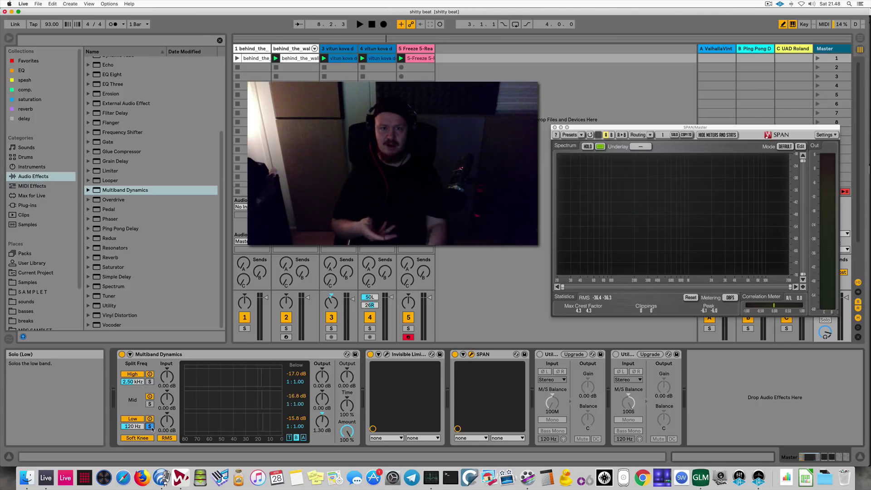
key("space")
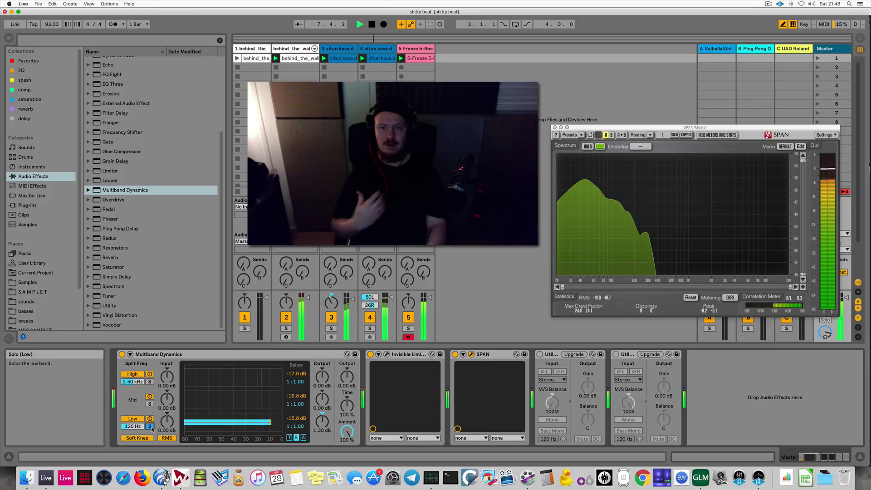
key("space")
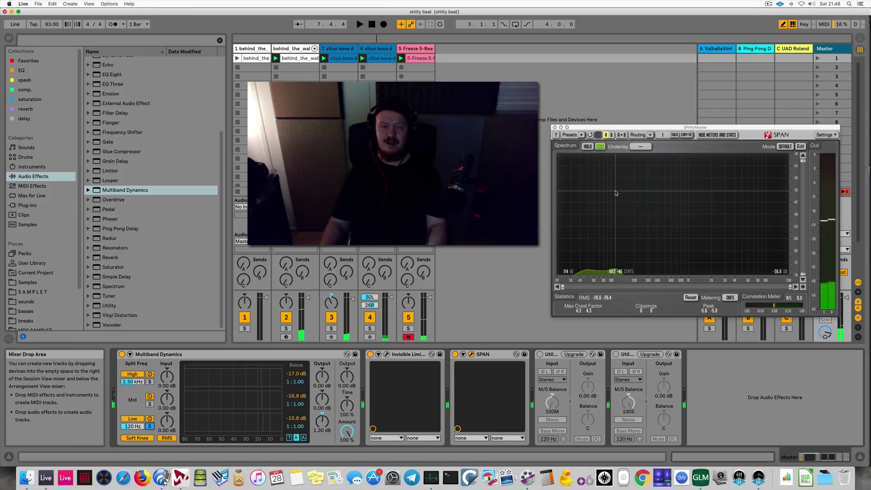
key("space")
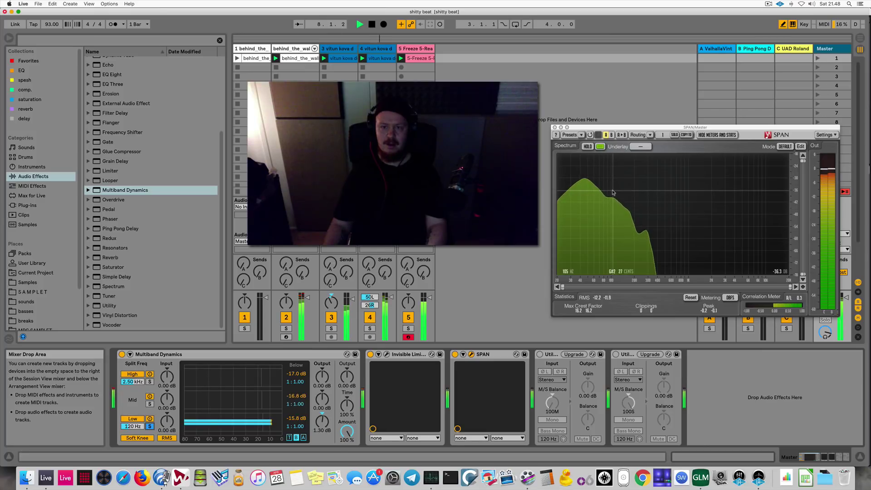
key("space")
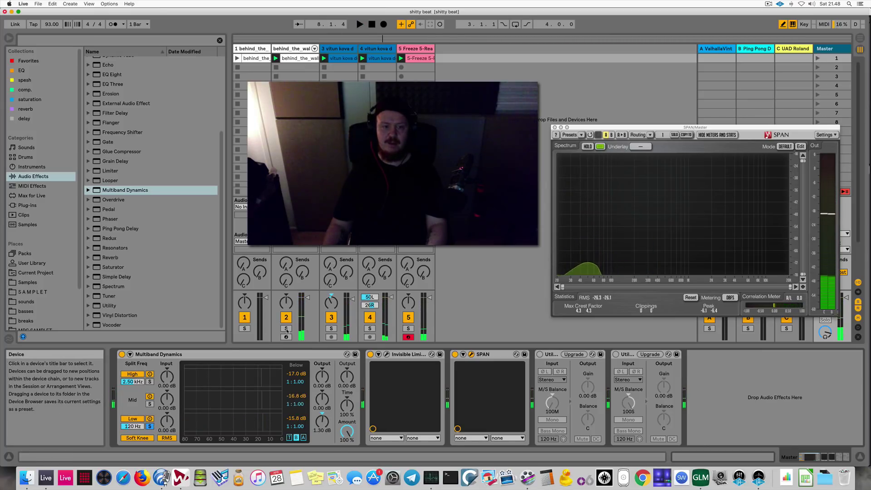
Unsolo the Master's low band and solo track 2 to check its frequency content during playback
left_click(286, 328)
key("space")
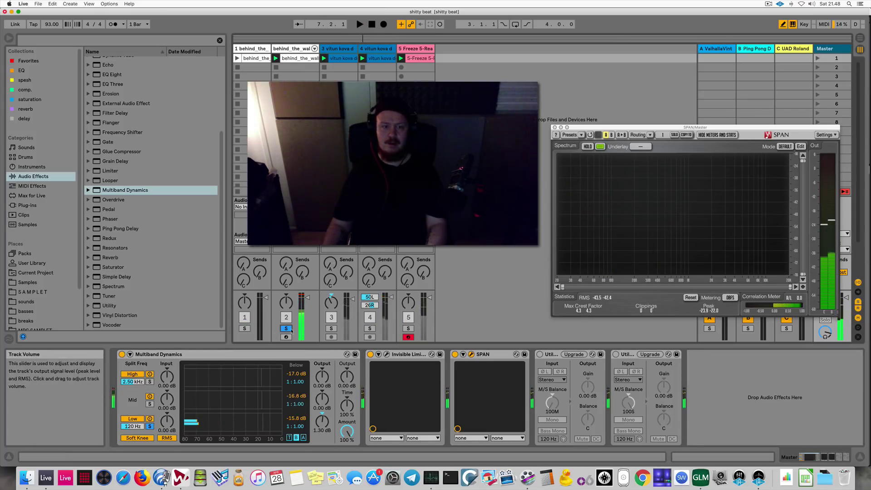
left_click(287, 329)
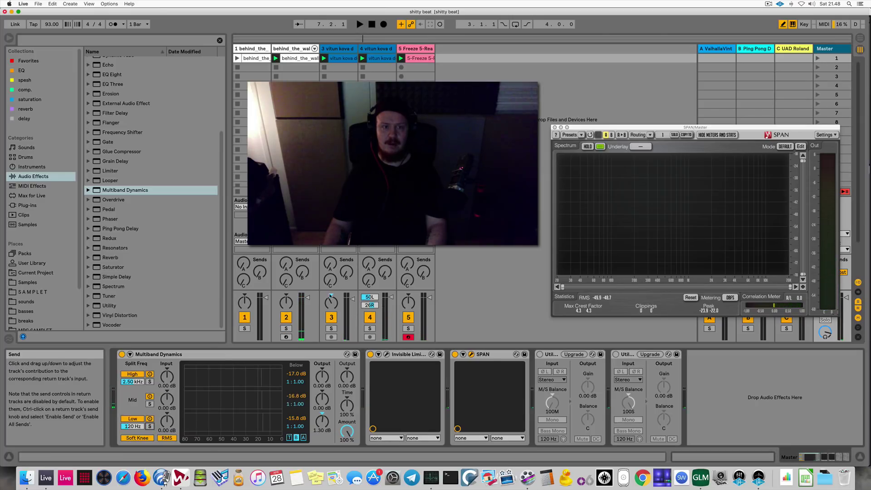
left_click(287, 328)
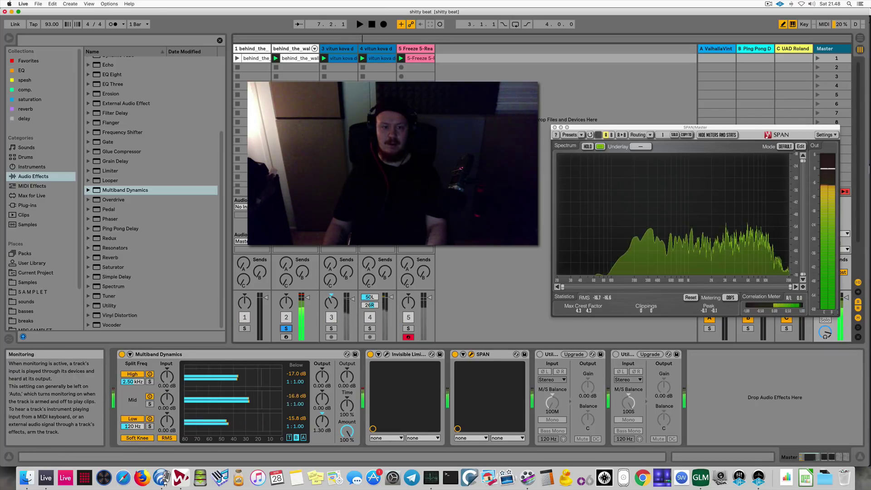
Arm track 2 and play its kick slice live to check the kick's peak frequency in SPAN
left_click(286, 338)
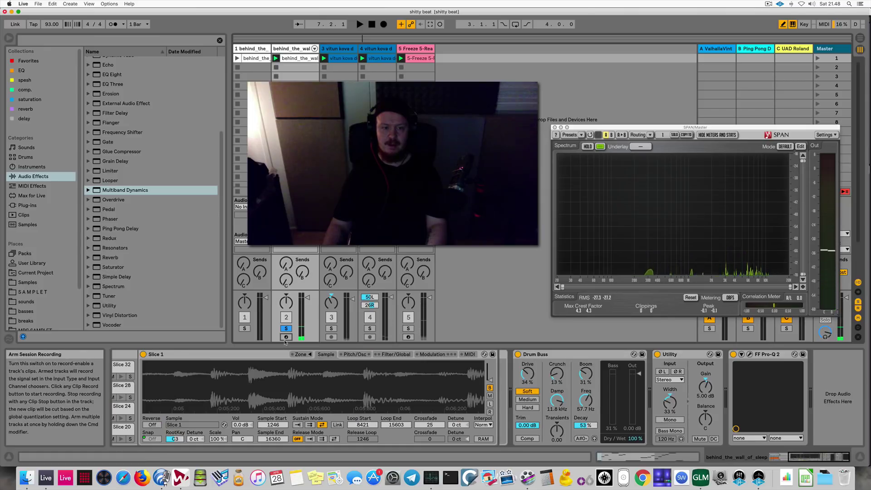
left_click(286, 337)
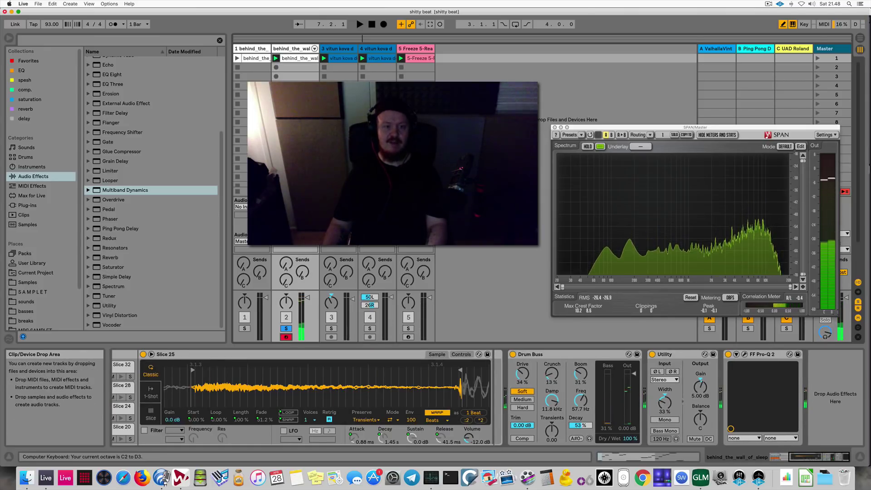
key("z")
key("a")
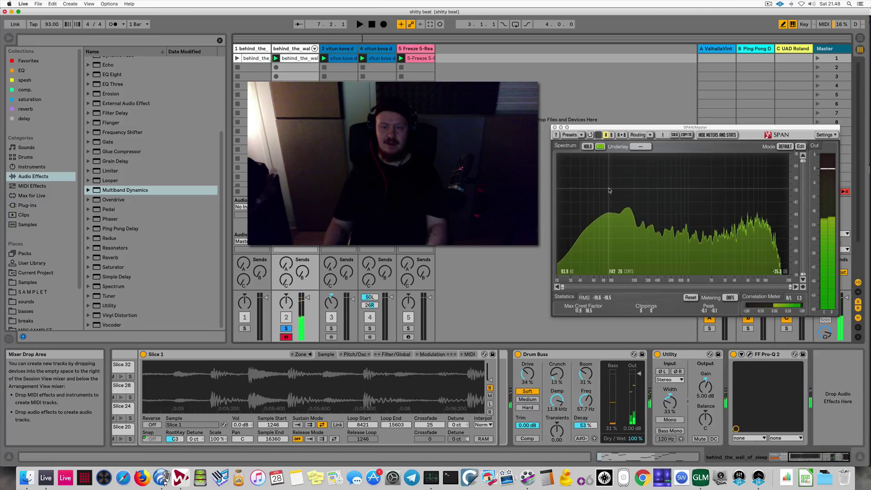
key("a")
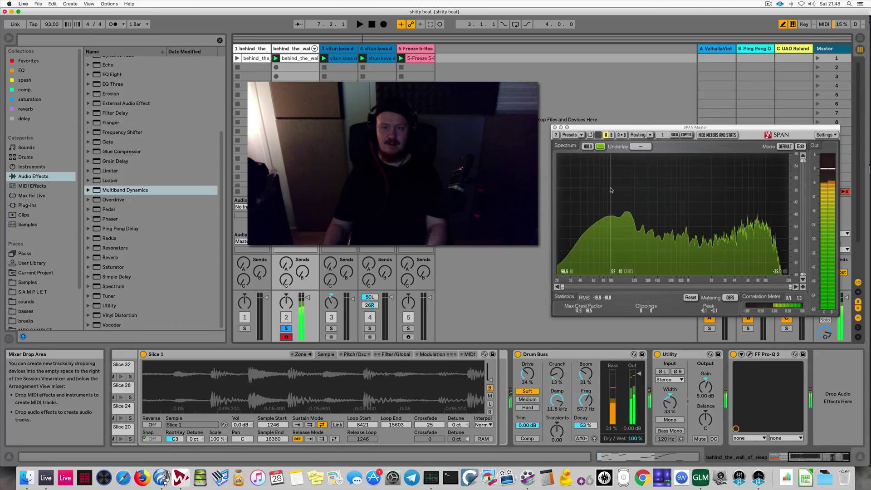
Solo track 5 and play the beat to read the sub's peak frequency in SPAN
left_click(408, 329)
key("space")
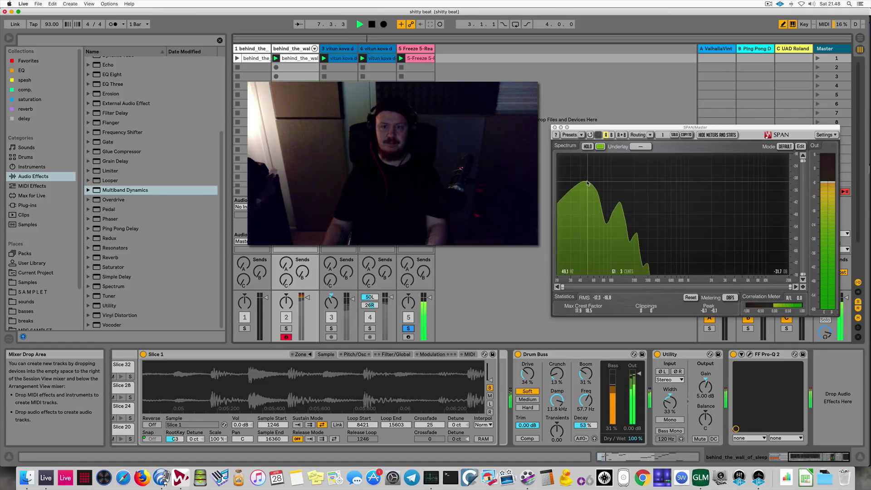
key("space")
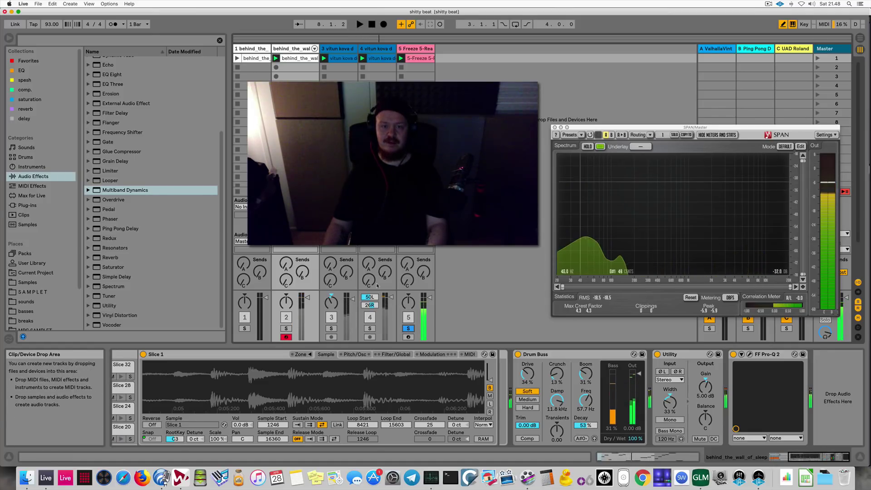
left_click(286, 329)
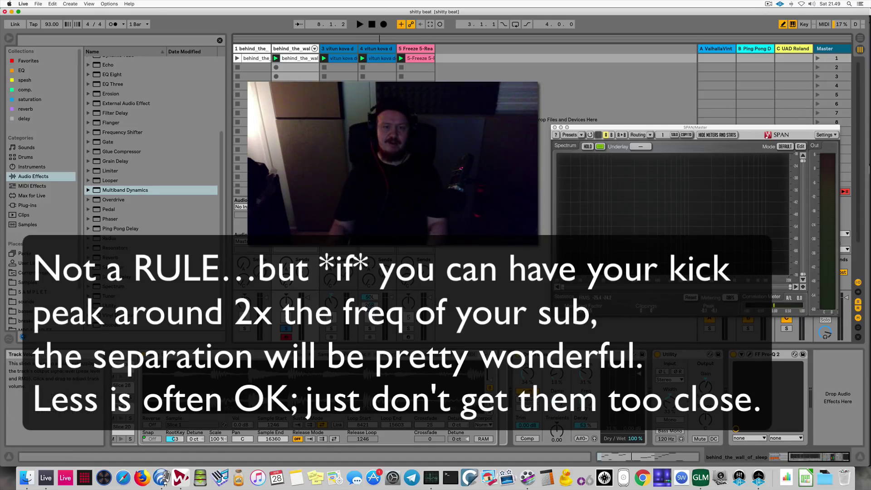
key("space")
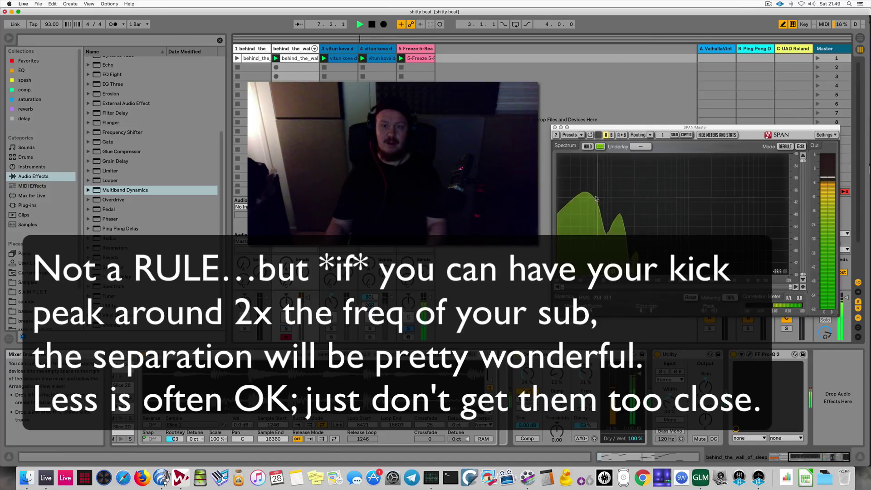
key("space")
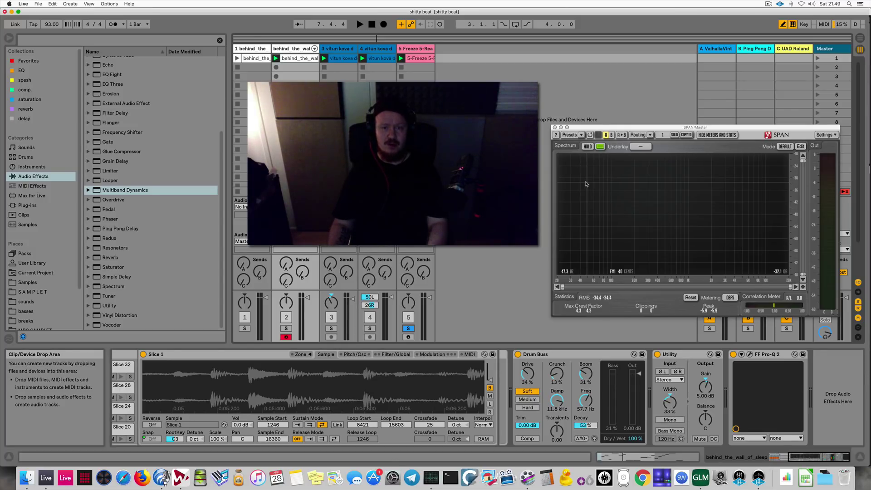
key("space")
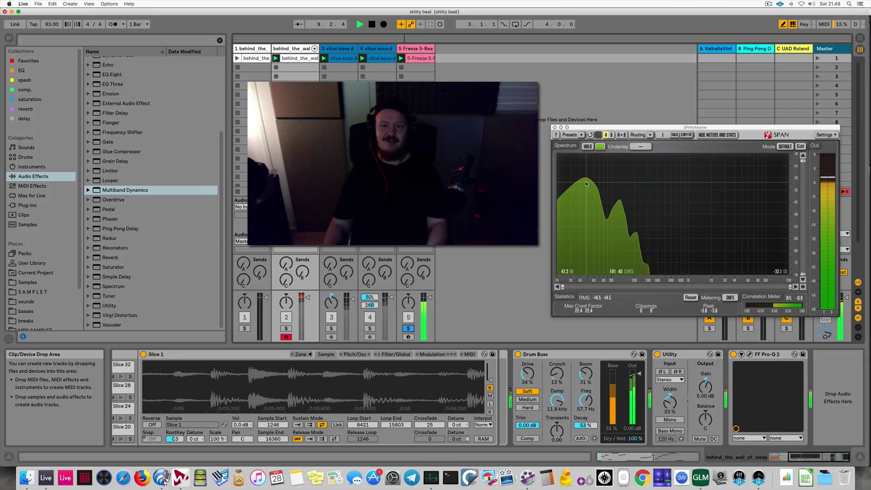
Solo track 2 to compare its kick peak with the sub, then unsolo it and play the full beat
left_click(286, 328)
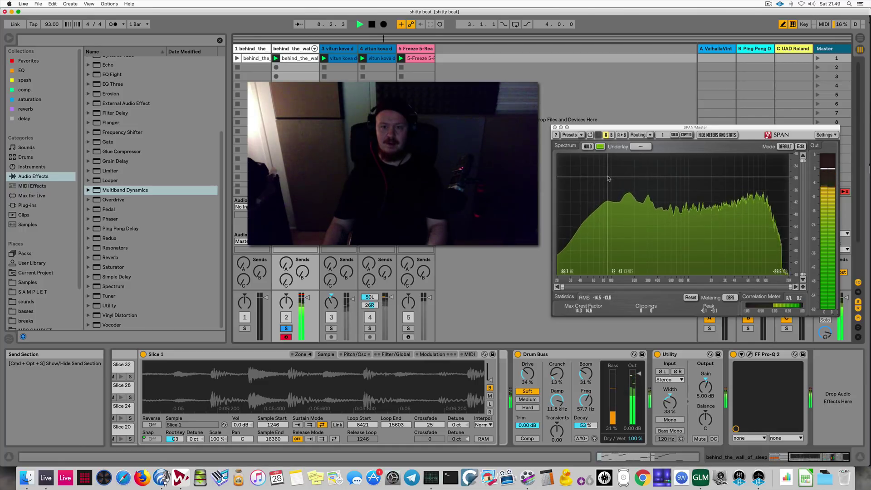
key("space")
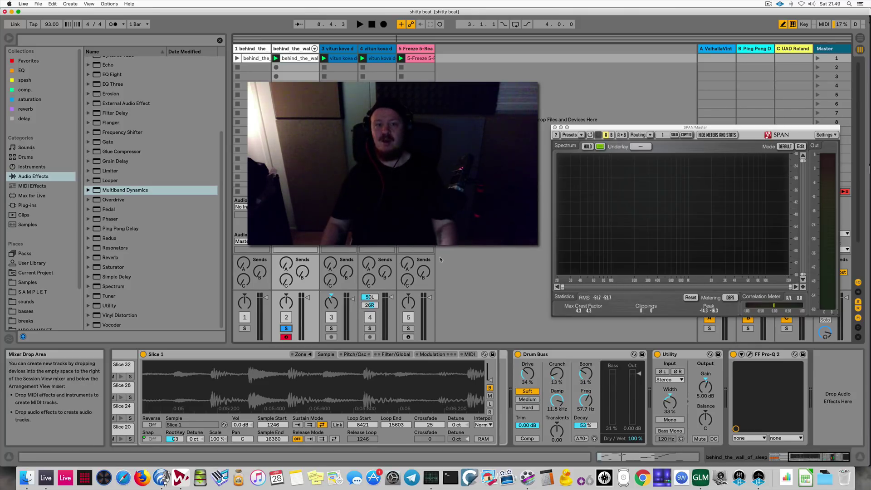
left_click(286, 328)
key("space")
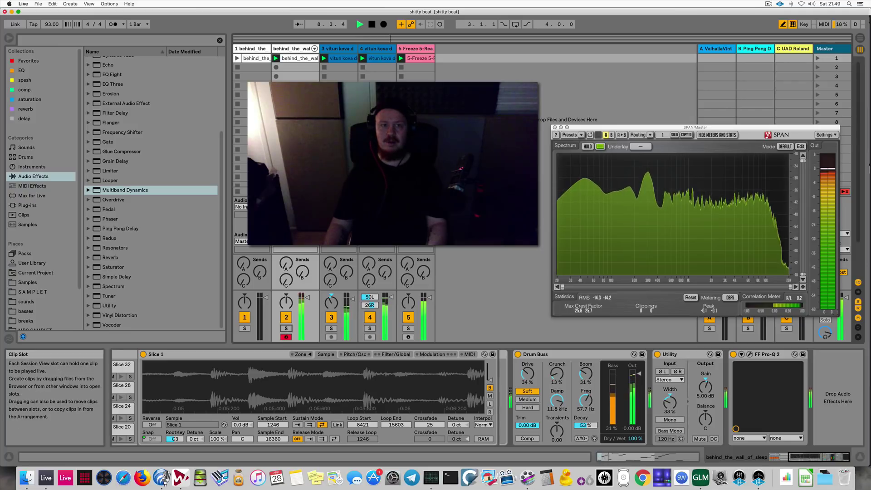
key("space")
Open track 2's MIDI clip, audition its notes against the beat, and close the SPAN window
double_click(297, 58)
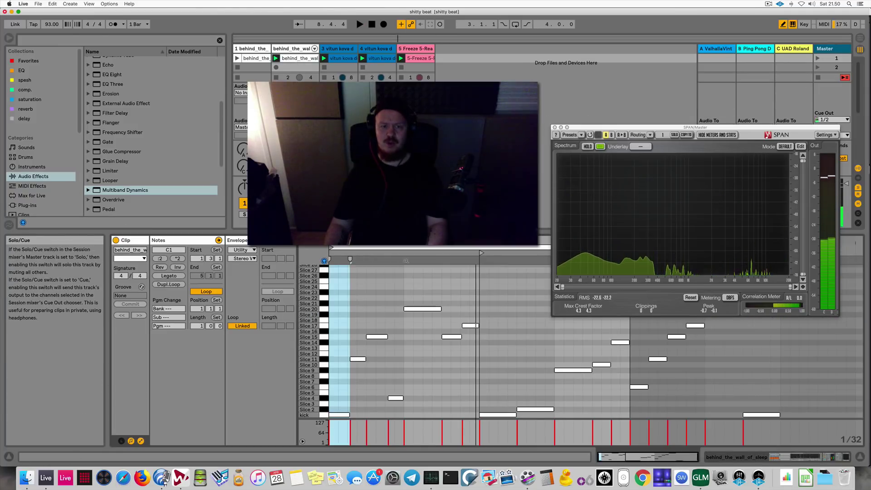
left_click(417, 284)
key("space")
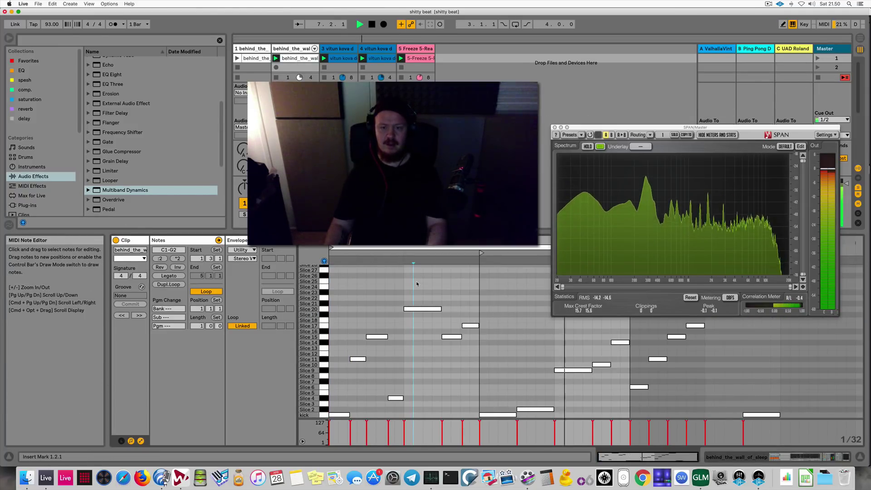
key("space")
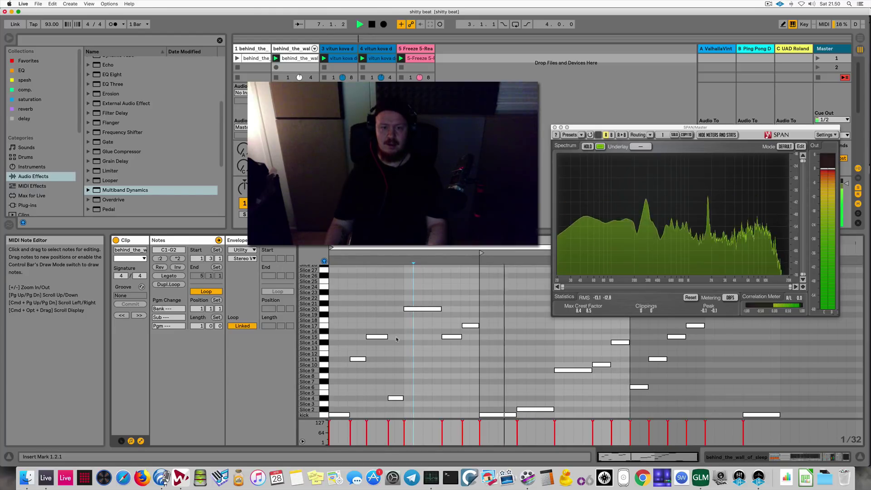
key("space")
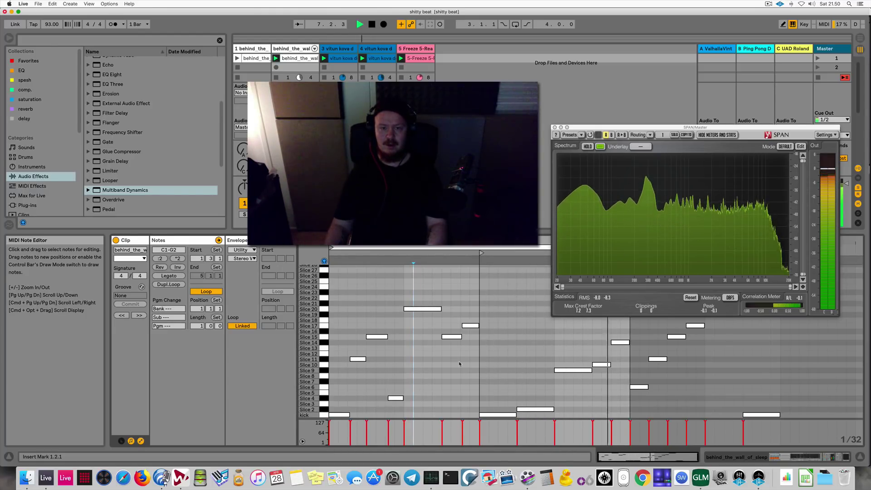
left_click(555, 127)
key("space")
Nudge the Slice 17, Slice 11 and Slice 4 notes before beat 1.3 slightly later, apply Legato to the clip, and play it
left_click(471, 325)
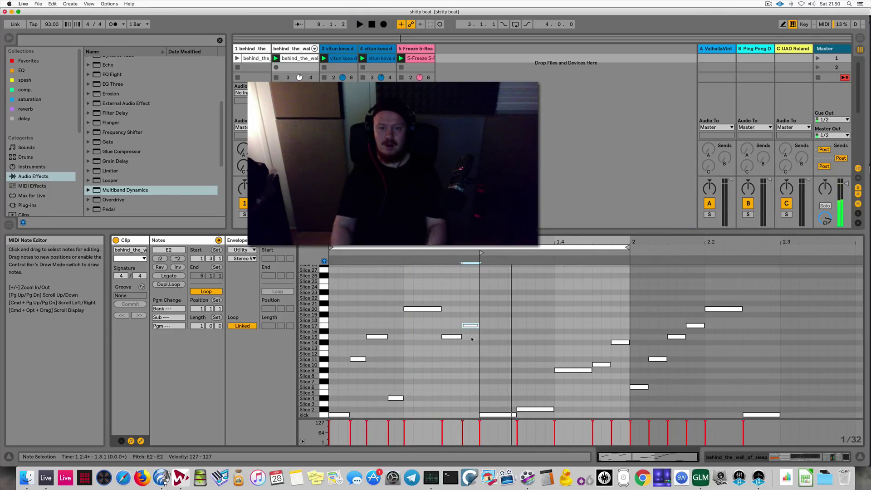
left_click_drag(350, 352, 404, 407)
left_click(413, 363)
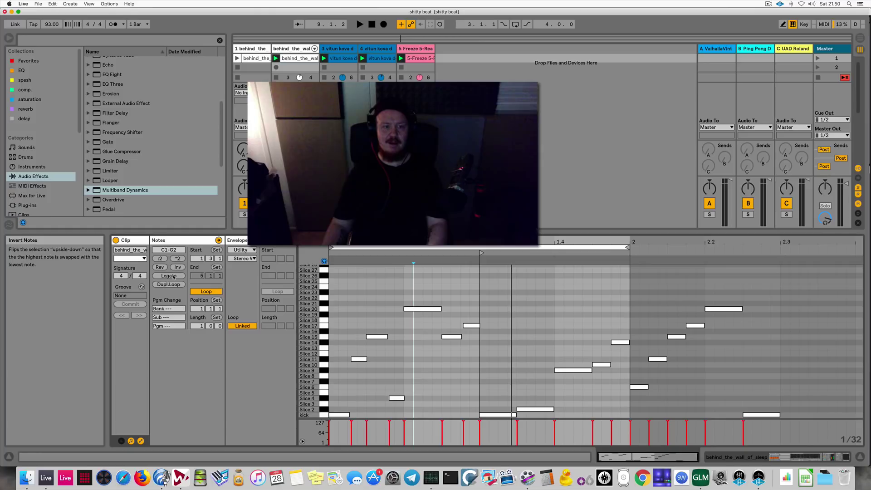
left_click(470, 283)
key("space")
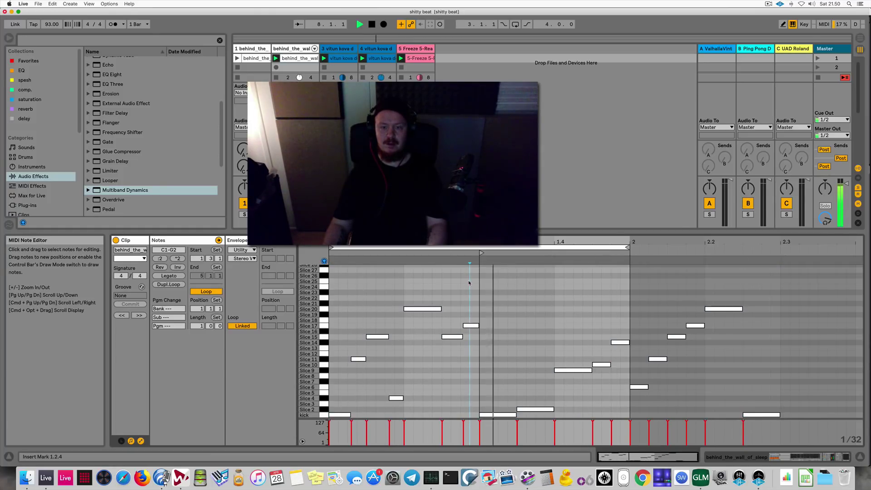
Nudge the Slice 14 note before bar 2 slightly later, apply Legato to all the clip's notes, and play the beat
left_click(620, 342)
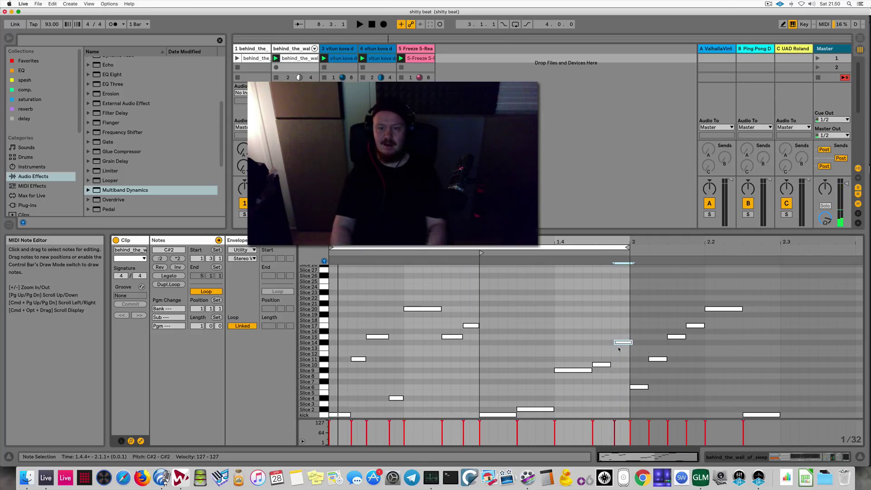
left_click(537, 318)
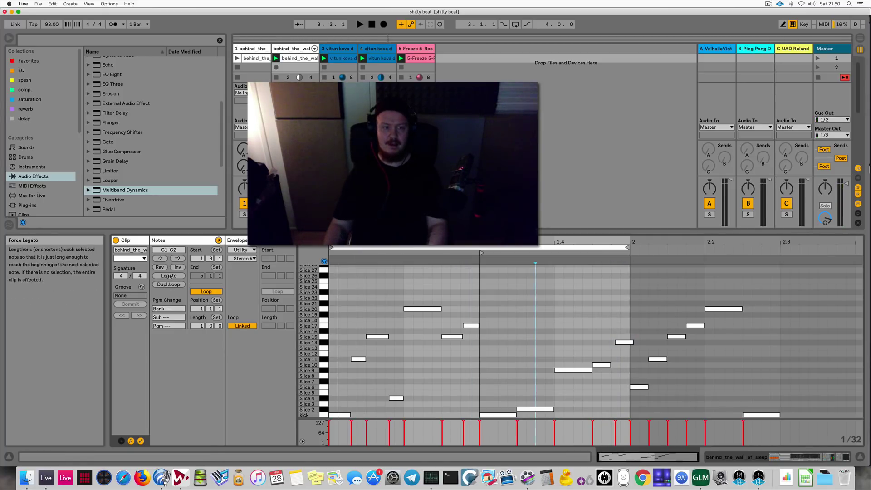
key("super+a")
key("space")
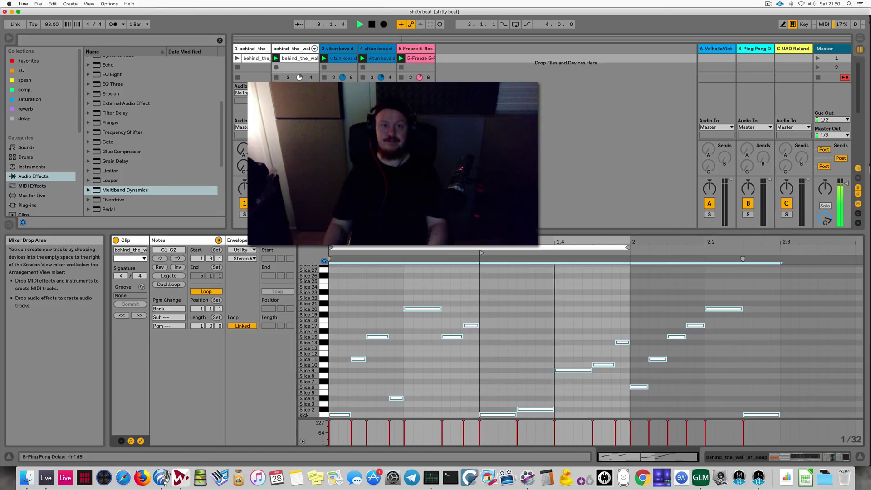
Show track 5's devices and review its Simpler and the rack's mid chain while the beat plays
double_click(415, 48)
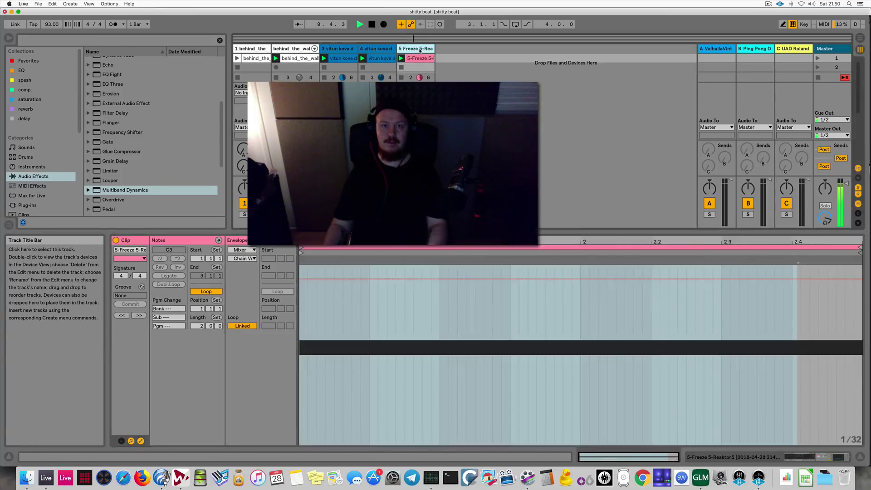
key("space")
left_click(272, 389)
key("space")
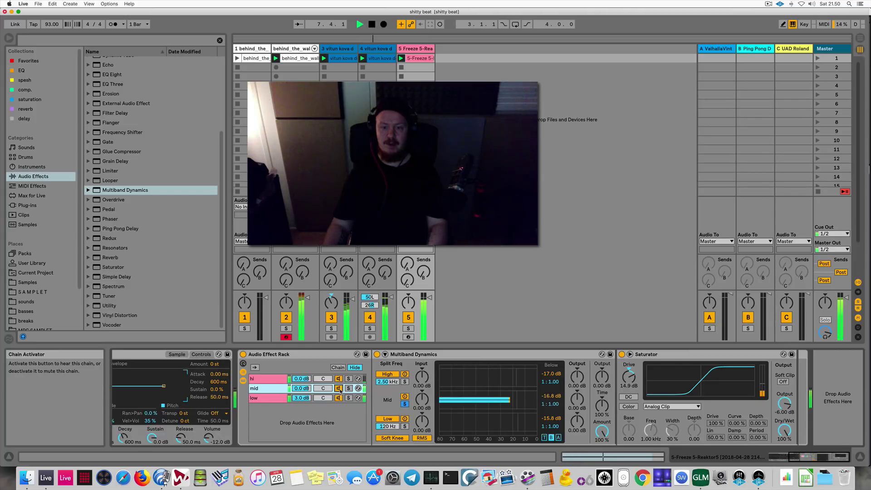
scroll(339, 399, "left", 5)
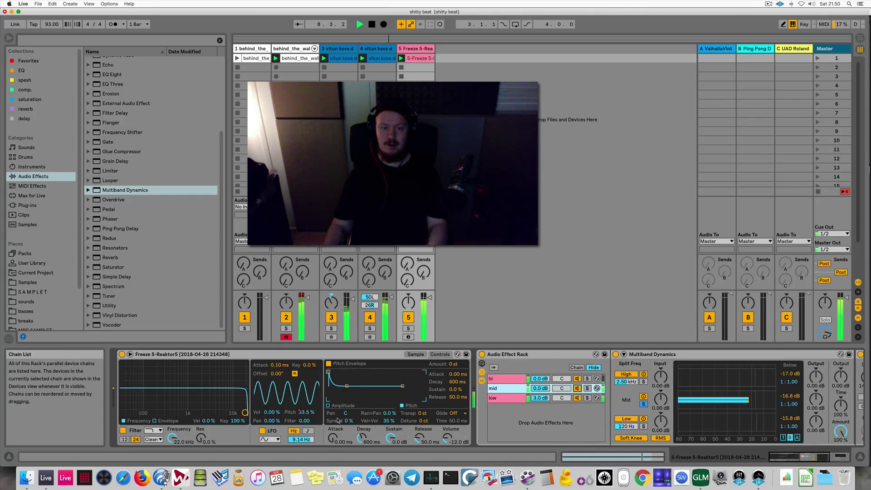
scroll(338, 421, "left", 5)
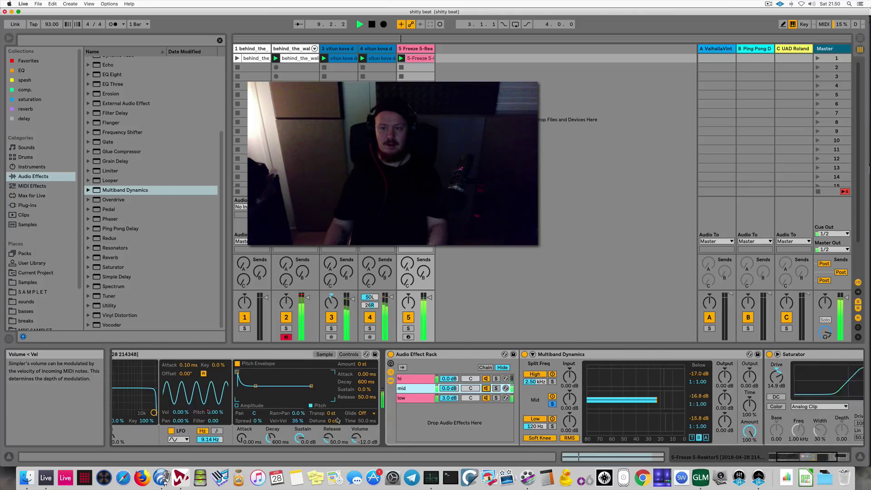
left_click(634, 265)
left_click(505, 388)
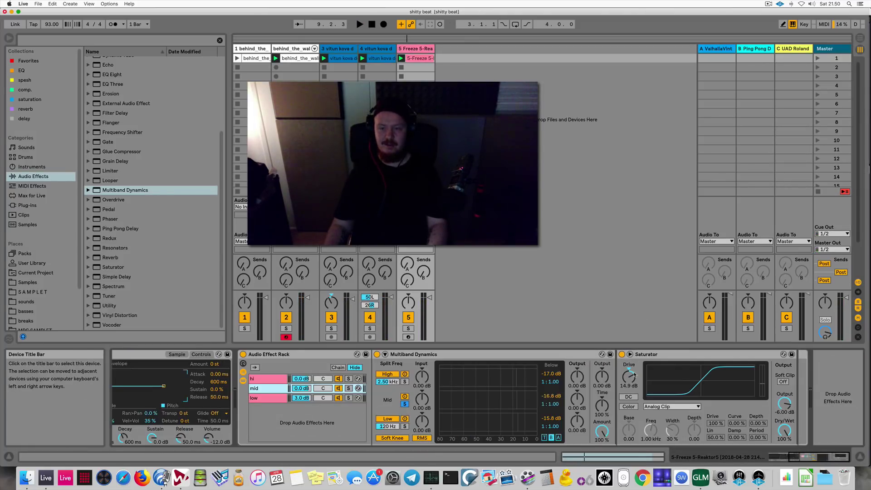
Add a Compressor after track 5's rack and enable its sidechain from track 2's kick at Pre FX
scroll(129, 102, "up", 5)
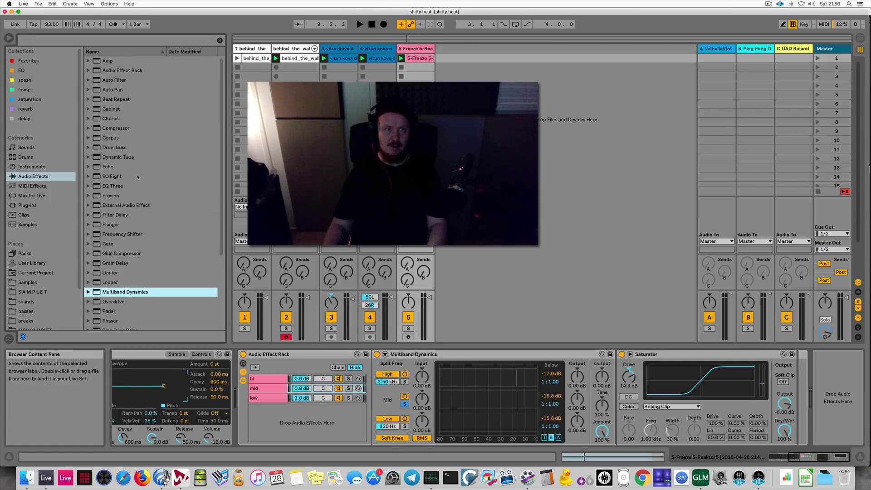
double_click(116, 128)
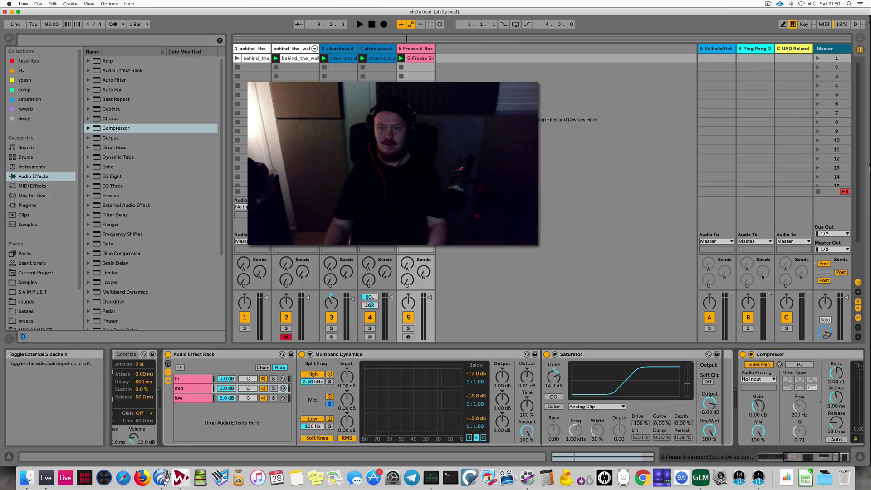
left_click(751, 355)
left_click(632, 379)
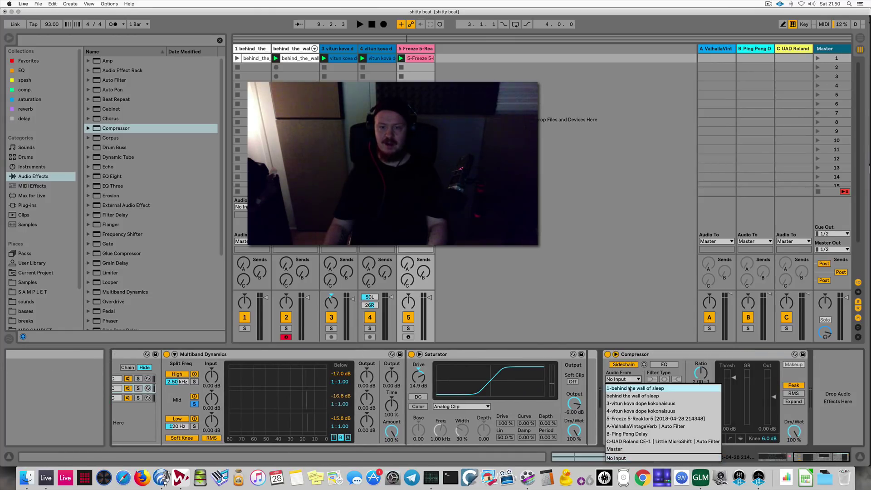
left_click(630, 389)
left_click(626, 387)
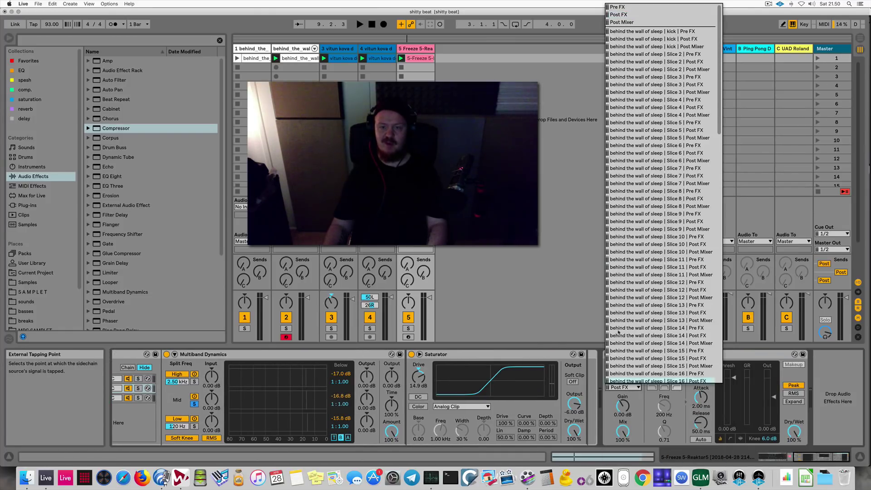
left_click(676, 31)
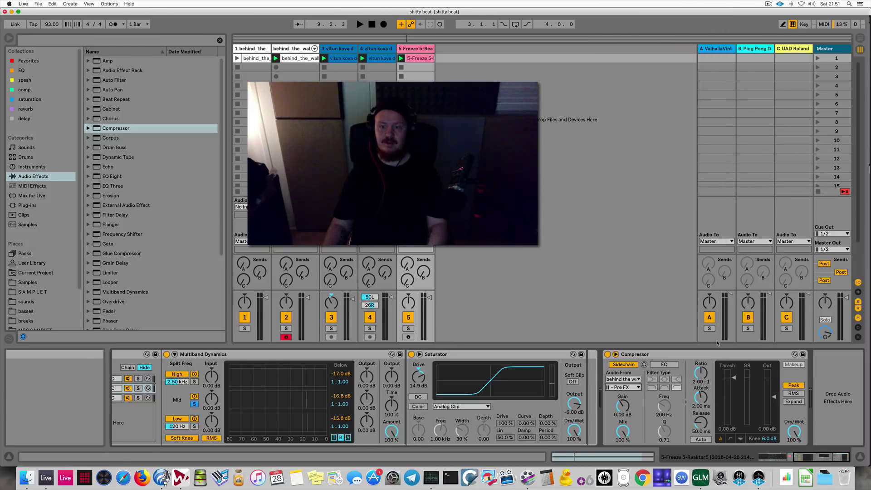
Set the sidechain Compressor's threshold to -41.4 dB and its release to 164 ms while auditioning the beat
key("space")
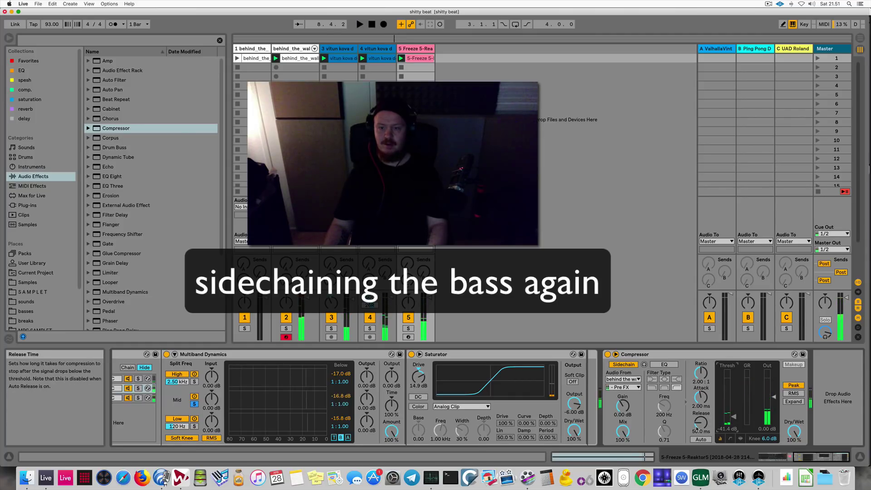
left_click_drag(702, 423, 701, 410)
key("space")
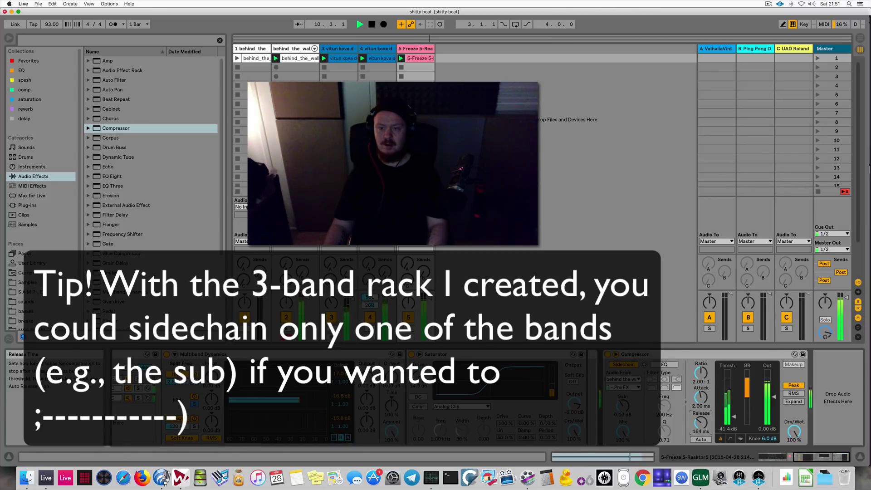
Load the pultec-1.aupreset EQ at the end of track 2's device chain and adjust its low-frequency selector
left_click(299, 49)
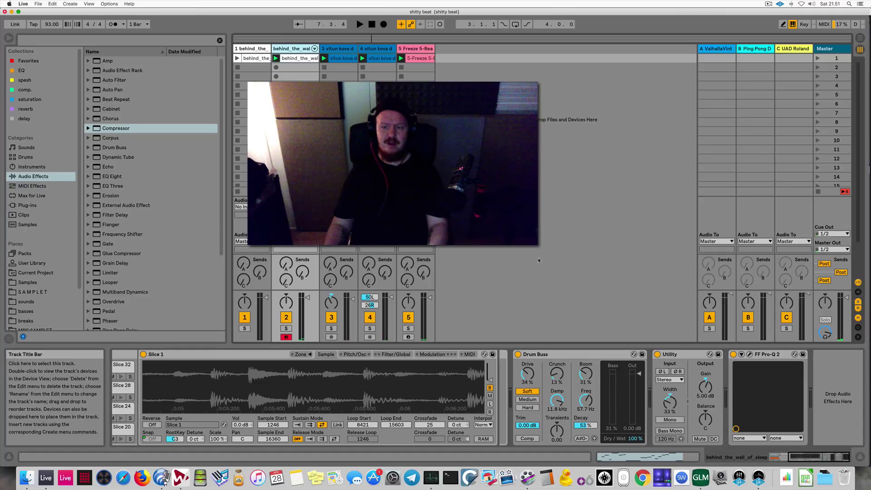
key("super+f")
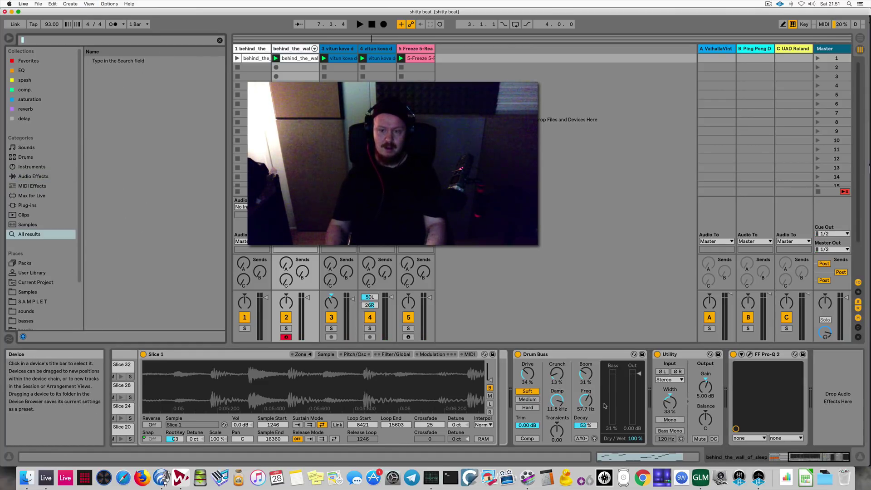
type("pultec")
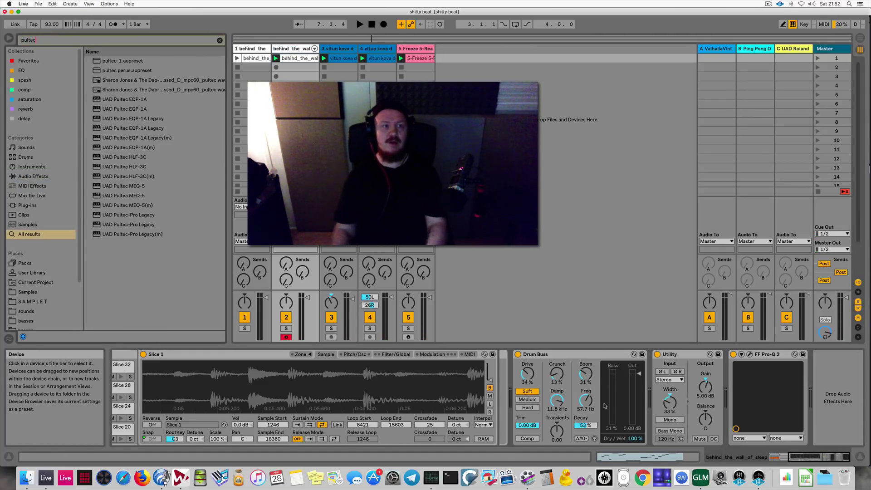
key("Down")
key("Return")
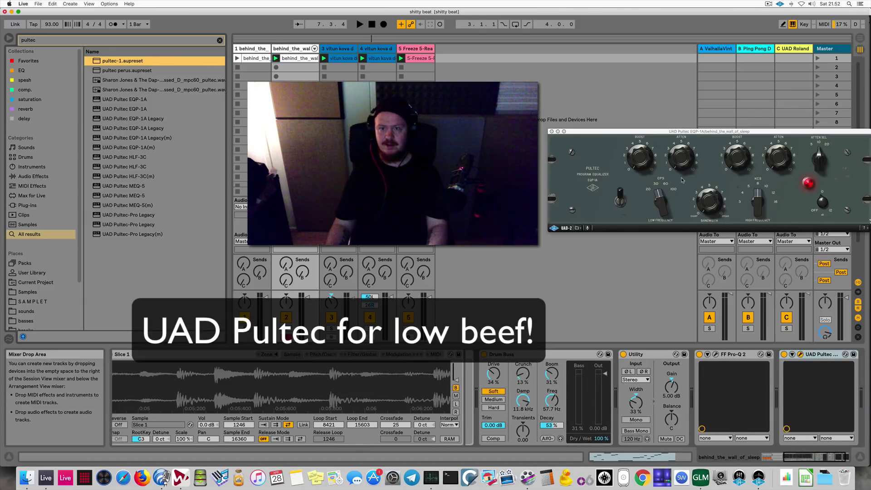
left_click(660, 199)
left_click_drag(663, 202, 665, 199)
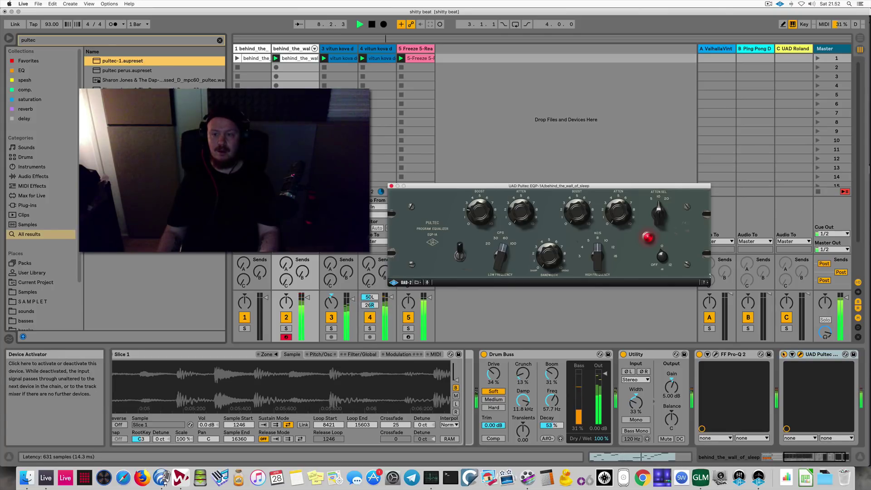
Solo track 2 and adjust the Pultec EQ's low boost, comparing the EQ bypassed and active during playback
left_click(784, 354)
key("space")
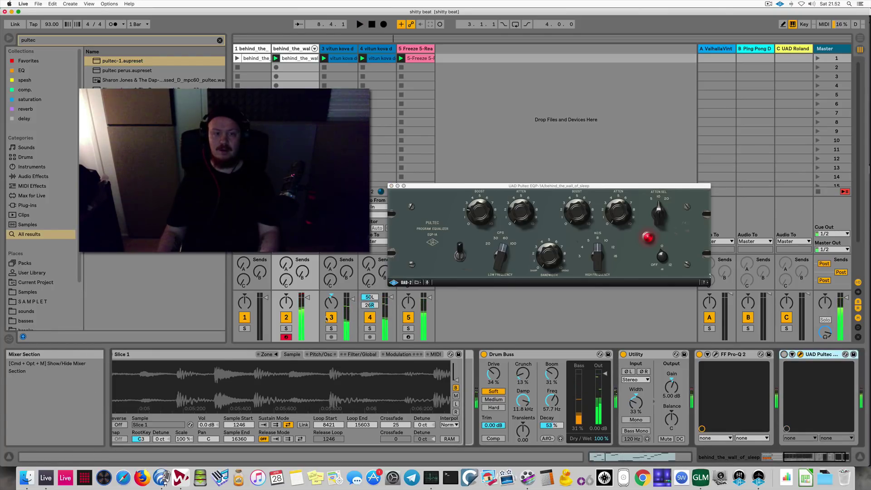
left_click(286, 328)
key("space")
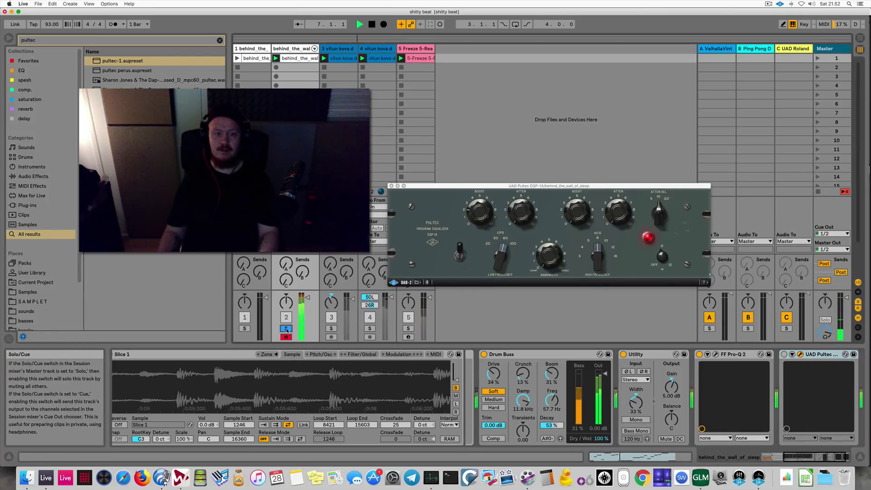
left_click(784, 355)
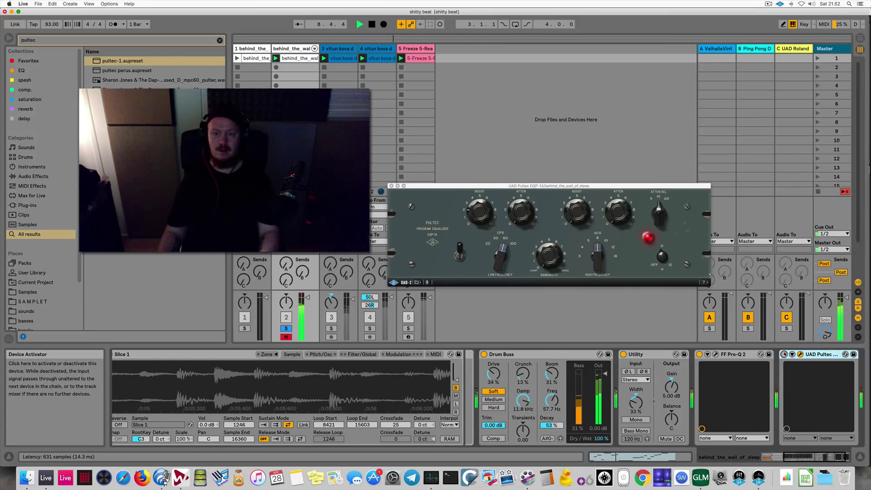
left_click_drag(475, 214, 475, 207)
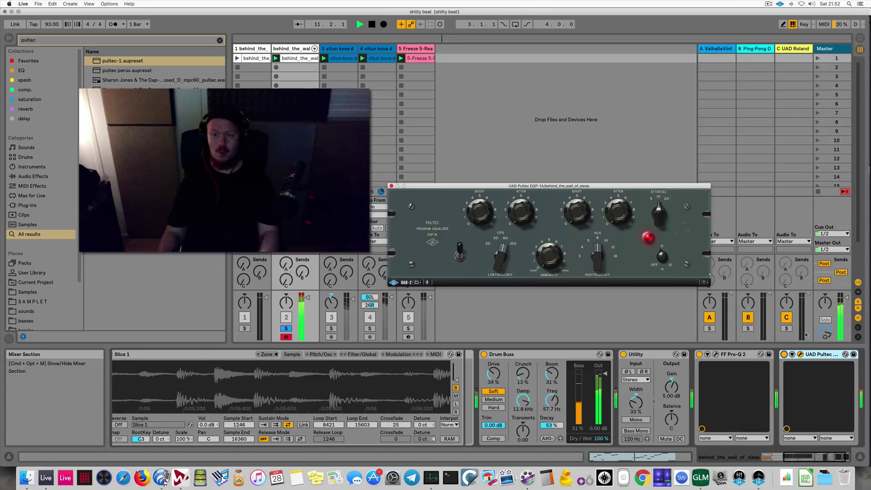
left_click(784, 354)
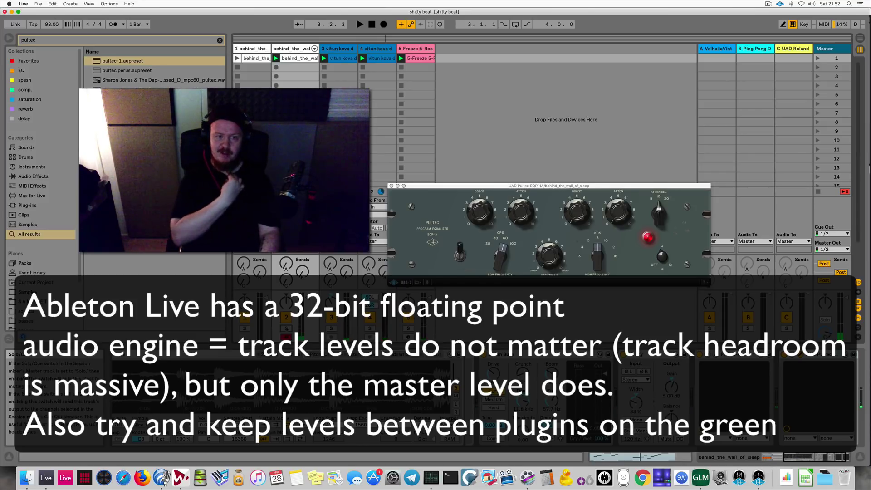
Play the full beat with the Pultec EQ on track 2 and check the track and master levels
key("space")
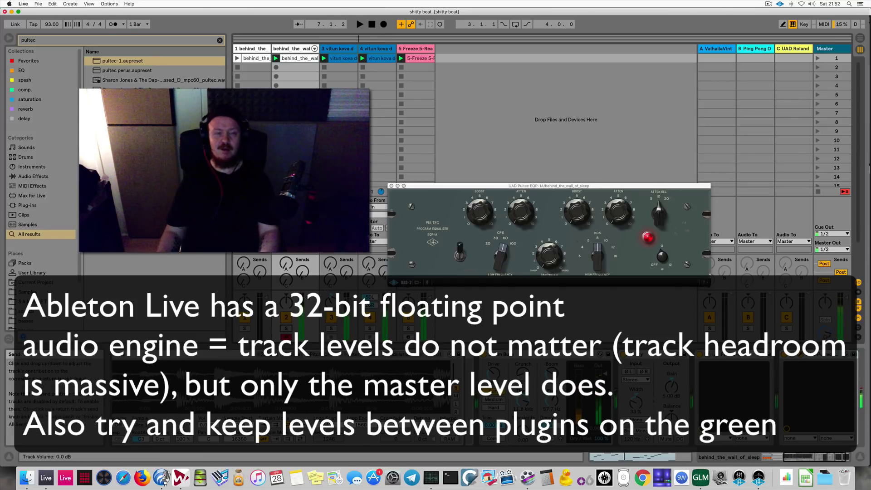
key("space")
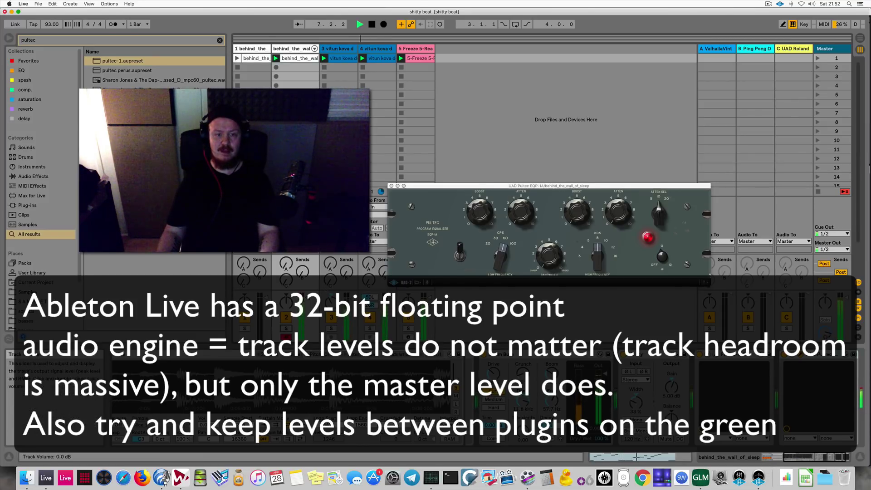
key("space")
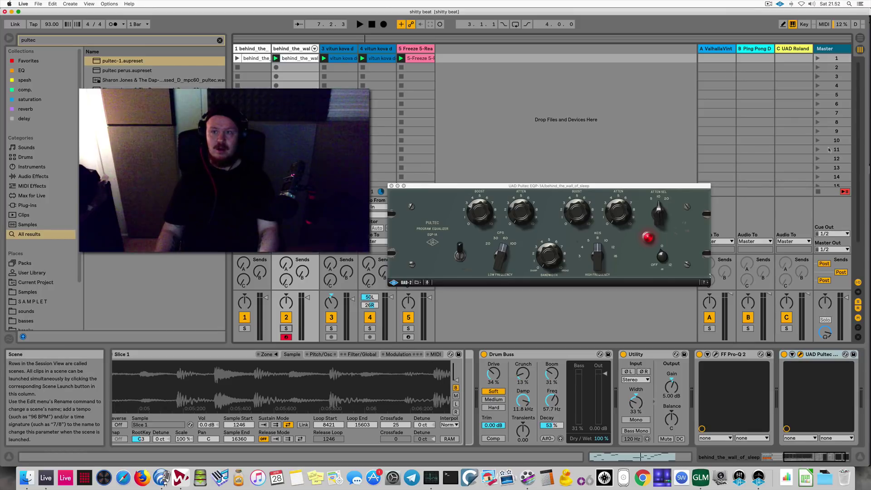
Search the browser for "hhh" and insert the HoRNet VU Meter preset before Multiband Dynamics on the Master track
left_click(830, 49)
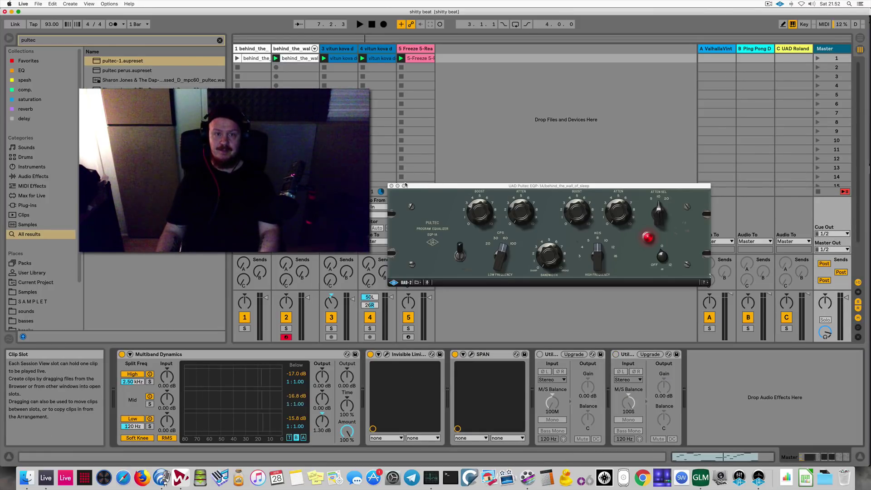
left_click(392, 186)
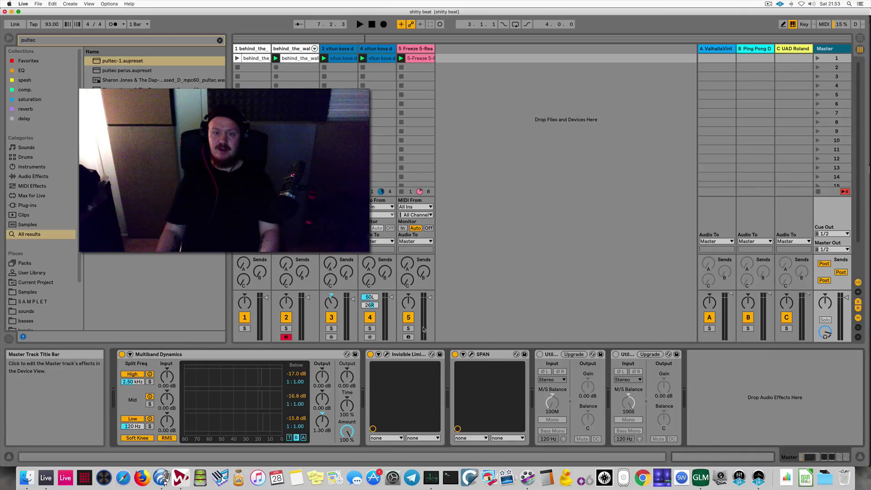
key("super+f")
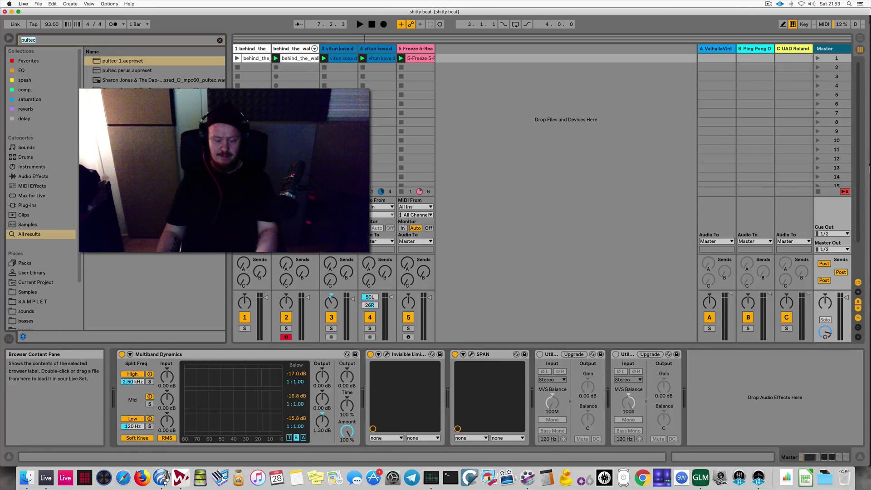
type("hhh")
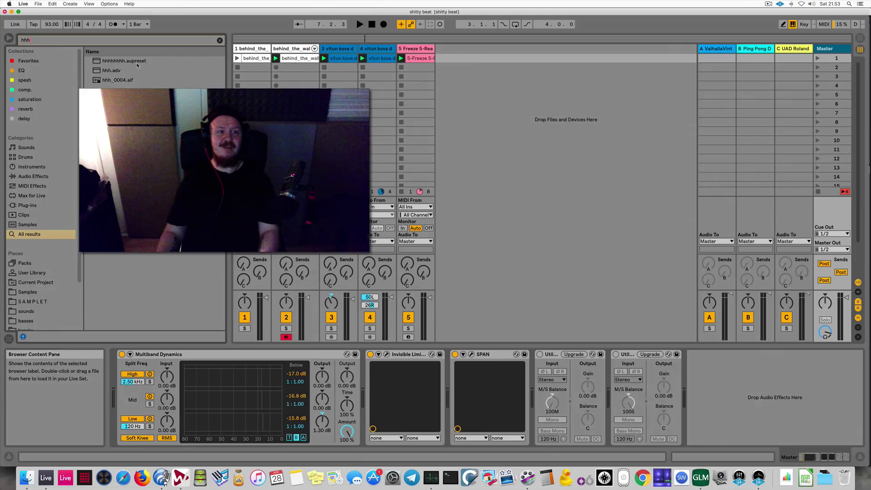
left_click(128, 63)
left_click_drag(126, 306, 116, 370)
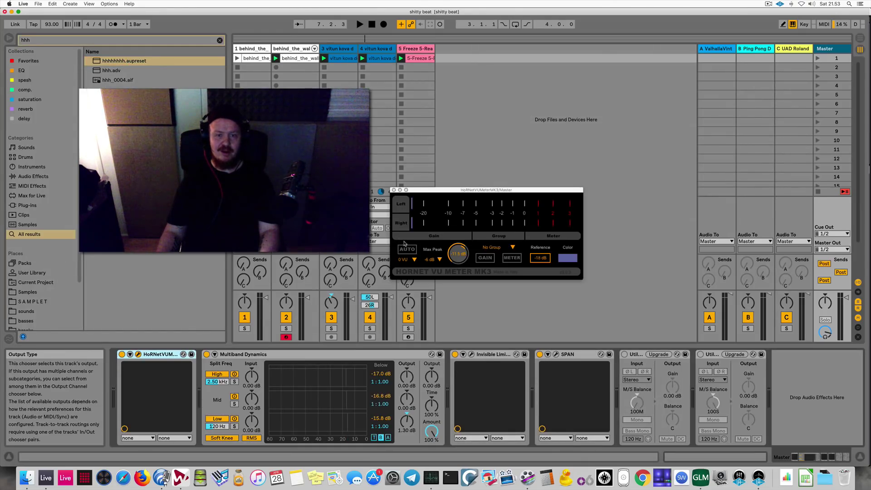
Set the Master VU meter's gain to -18.0 dB with playback briefly started and stopped
left_click(412, 253)
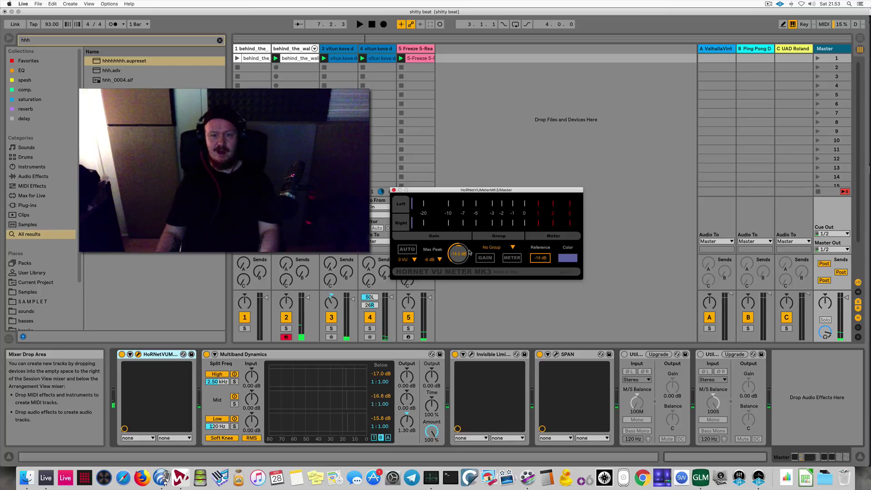
key("space")
key("space")
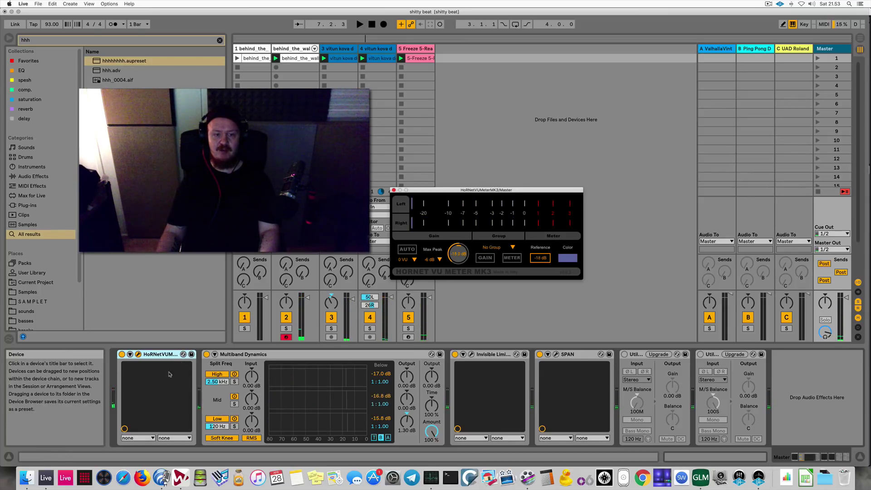
On the Master's Invisible Limiter, set the ceiling to about -0.5 dB and the quality to 3 (4x / 176kHz)
left_click(489, 356)
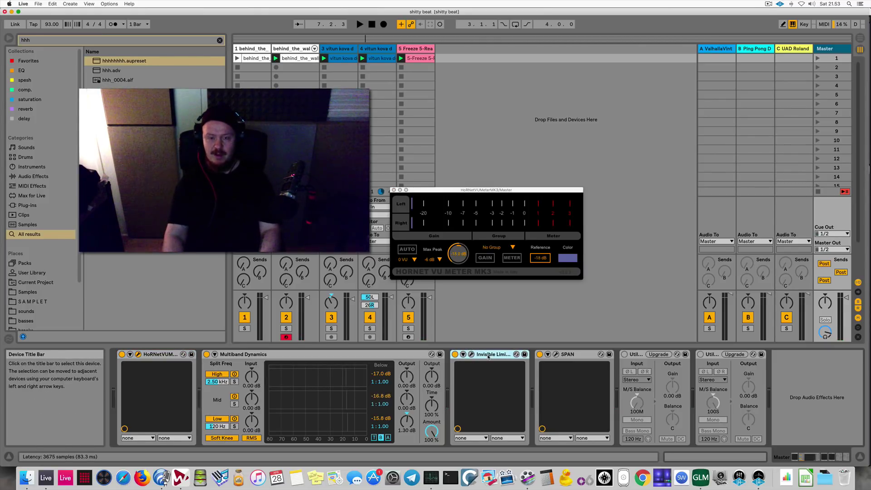
left_click(472, 354)
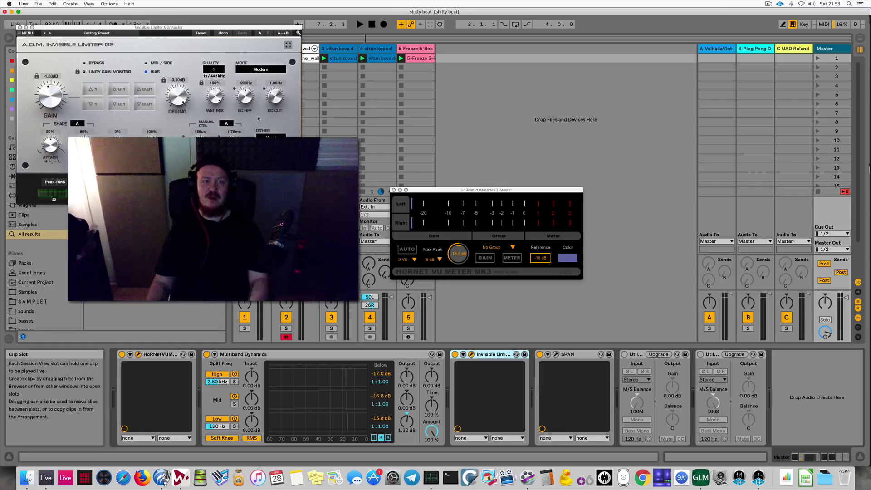
left_click_drag(173, 29, 361, 106)
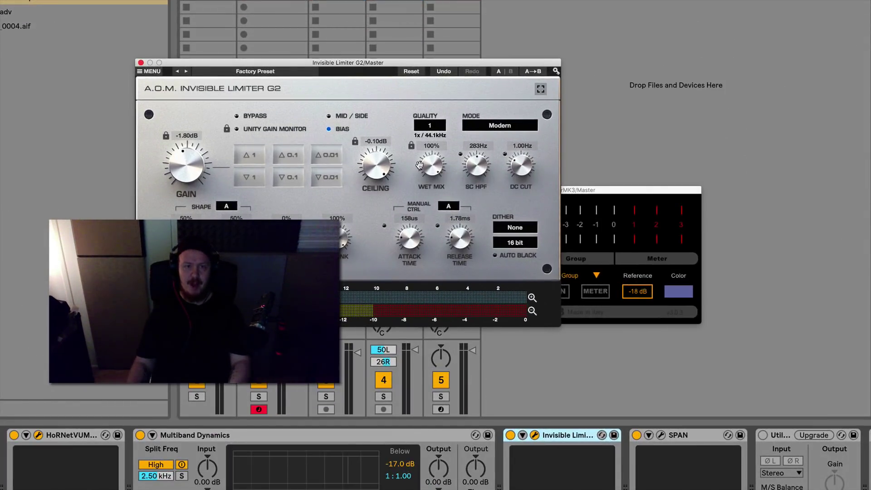
mouse_move(379, 170)
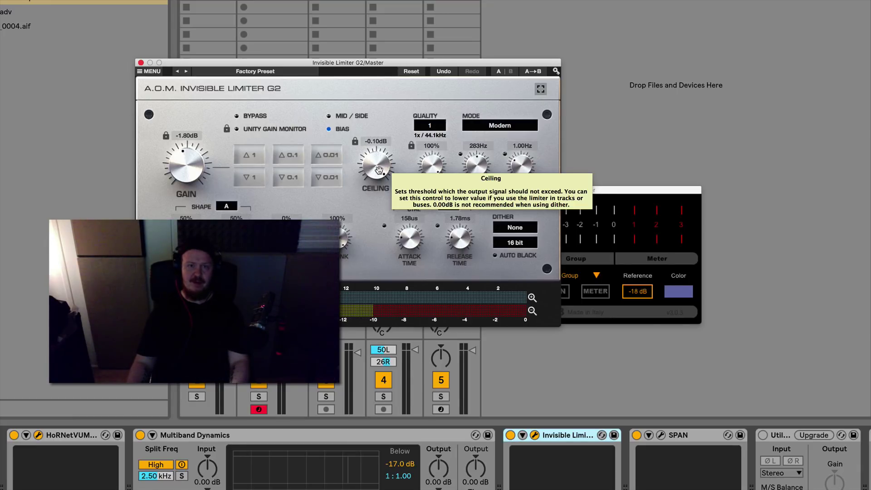
left_click(443, 127)
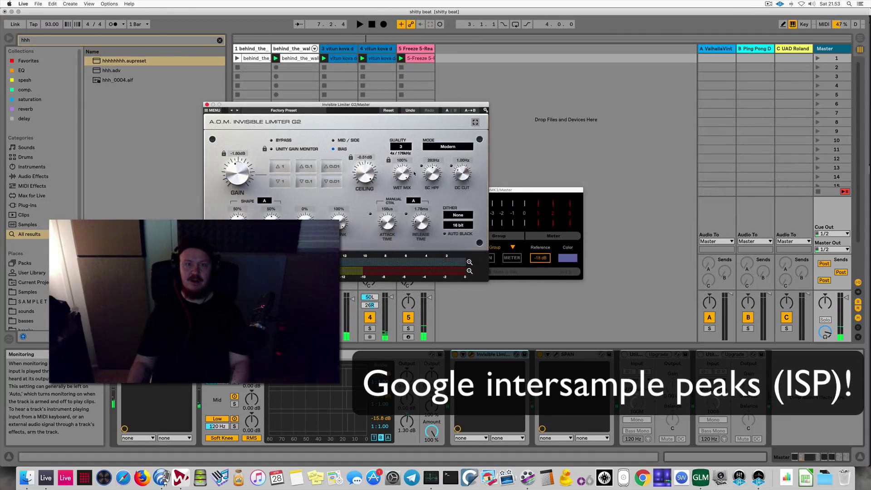
left_click_drag(378, 106, 463, 148)
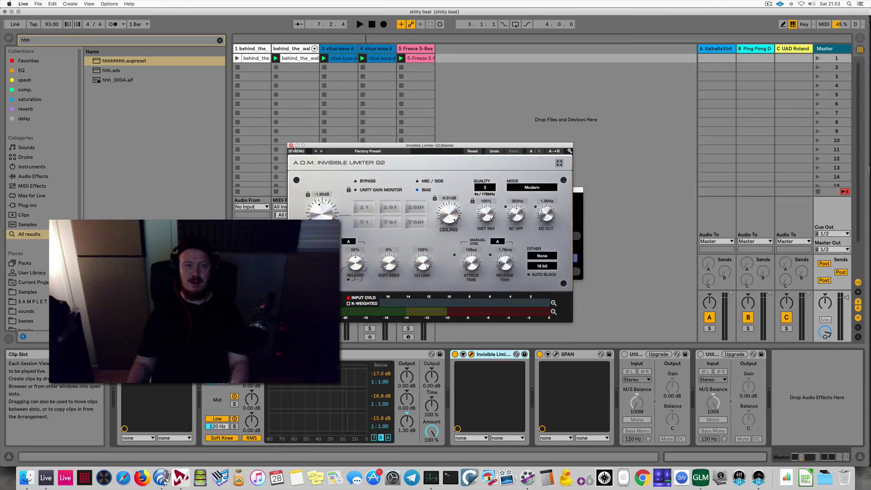
left_click(291, 145)
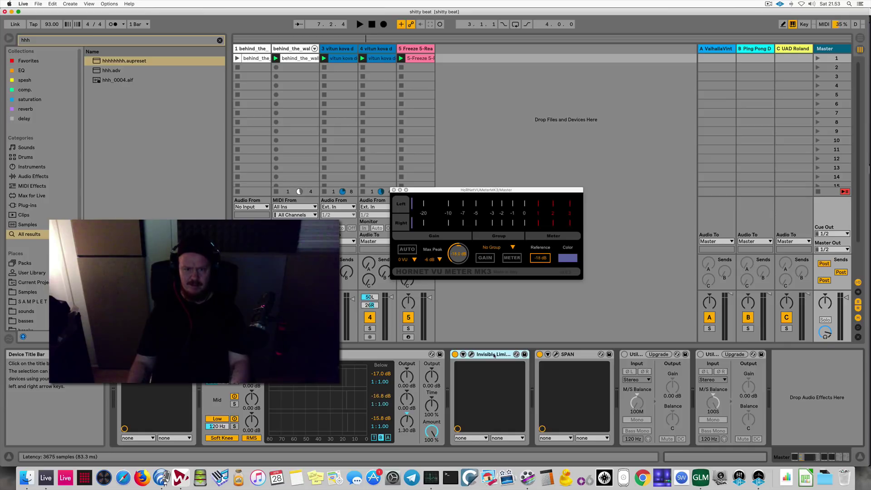
Raise the Master's Invisible Limiter gain to 11.55 dB while auditioning the beat
key("space")
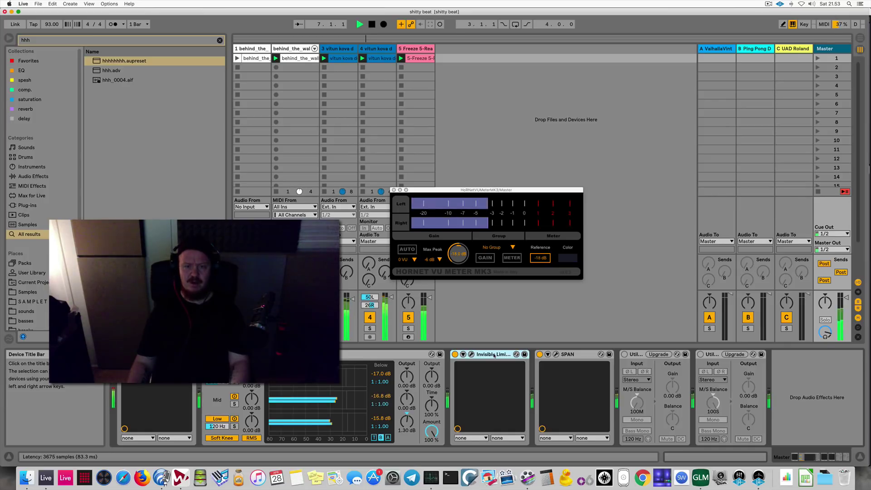
left_click(471, 355)
left_click_drag(319, 215, 316, 176)
key("space")
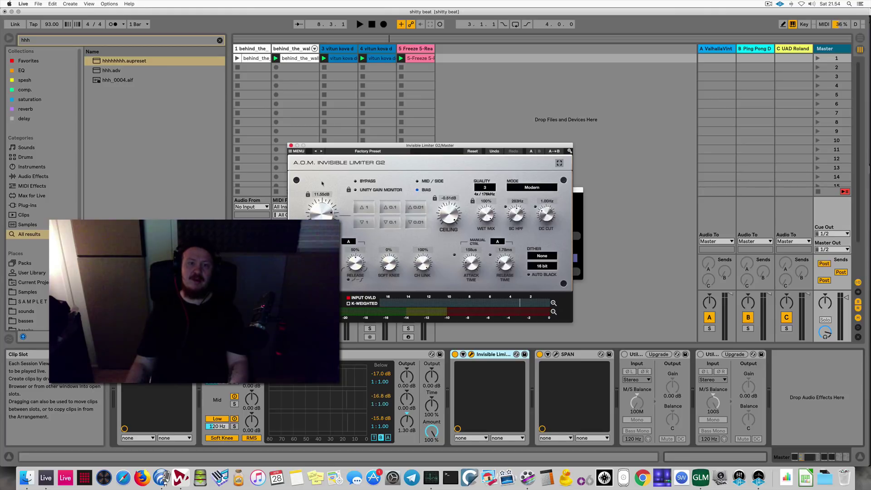
key("space")
key("space")
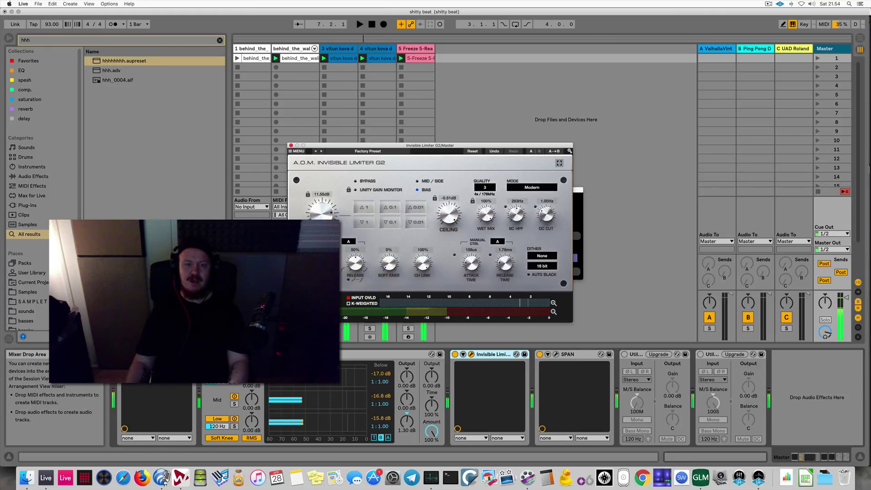
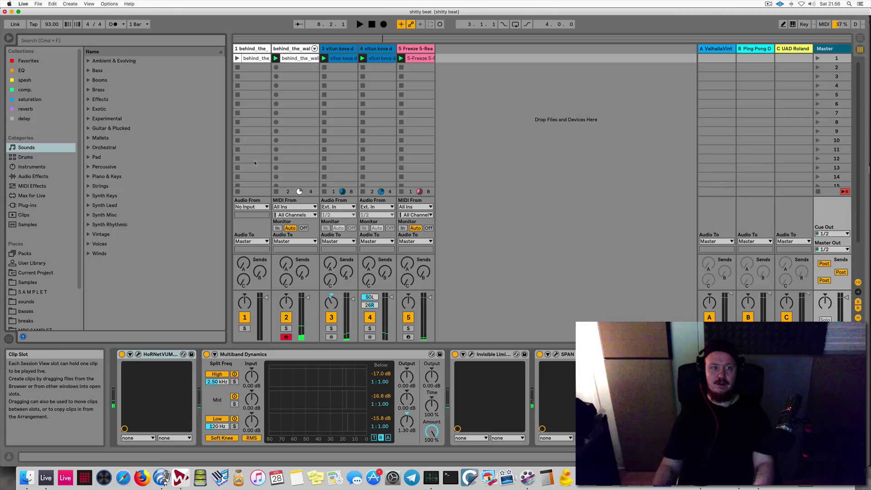
Open the MPC SAMPLET place in the browser and look through the samples in its _MPC main folder
scroll(61, 260, "down", 3)
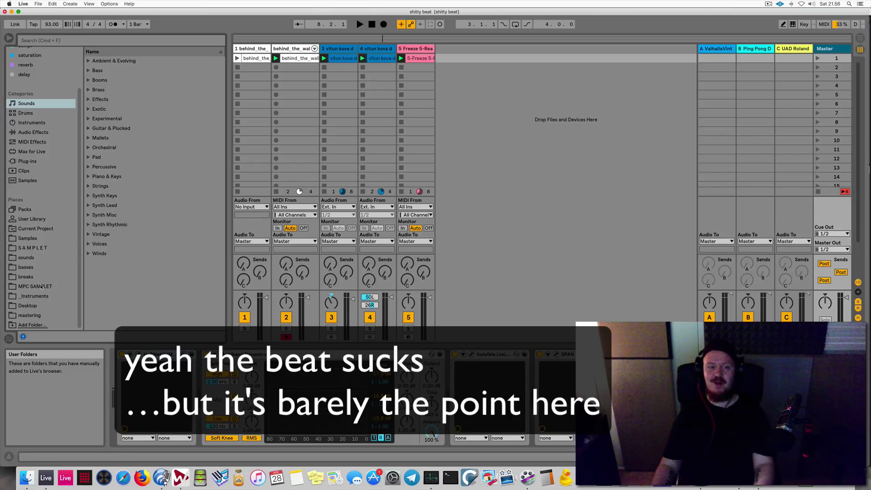
left_click(41, 287)
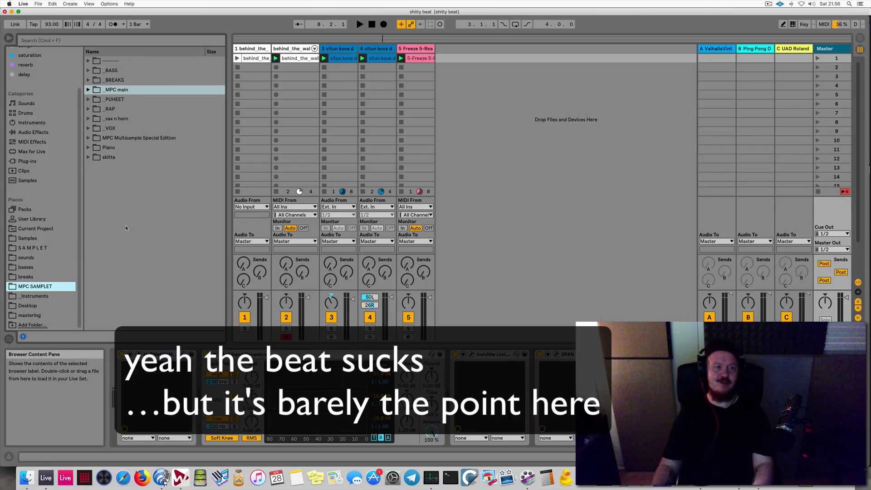
left_click(89, 91)
left_click(89, 91)
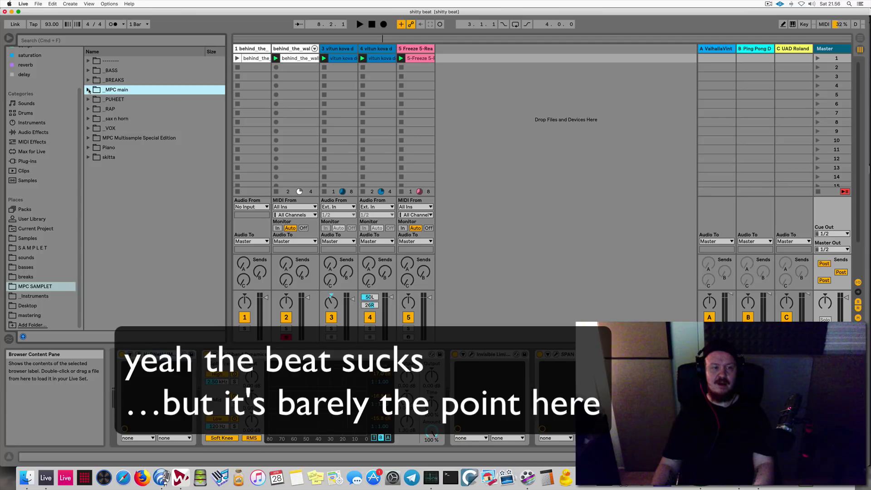
left_click(89, 90)
scroll(89, 90, "down", 2)
scroll(89, 91, "up", 2)
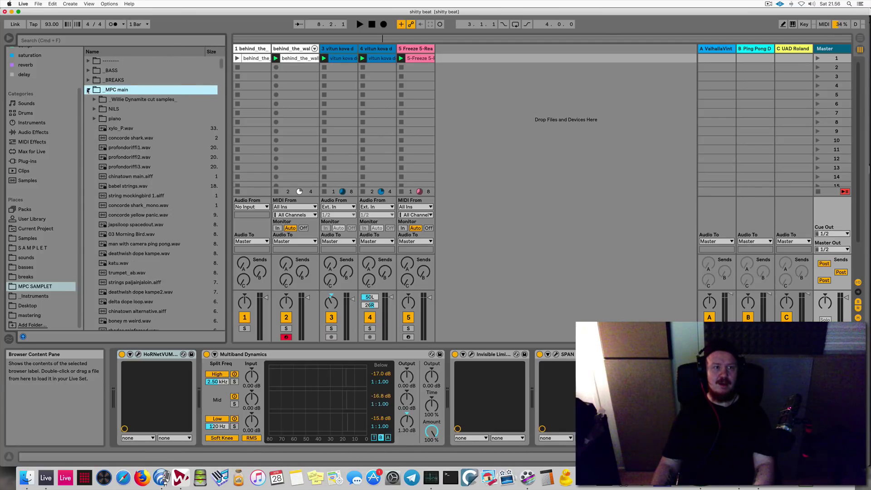
Reopen the _MPC main folder further down its sample list and widen the browser
left_click(89, 90)
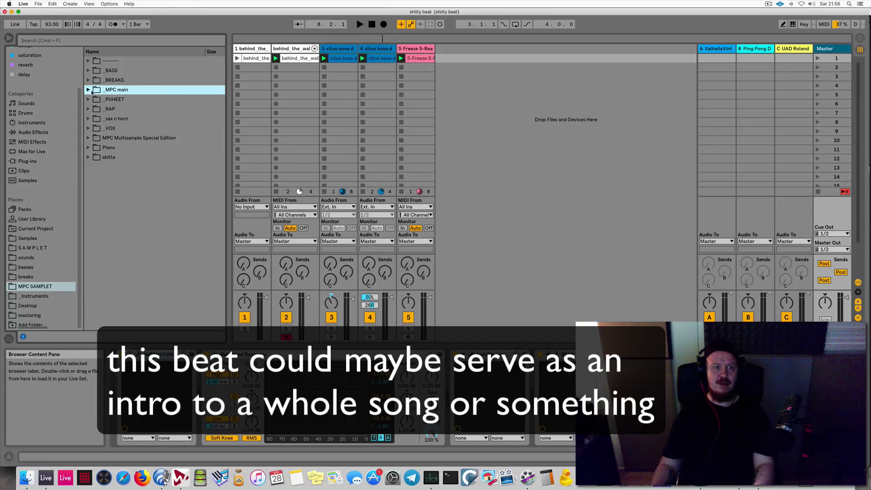
left_click(89, 90)
scroll(152, 124, "down", 10)
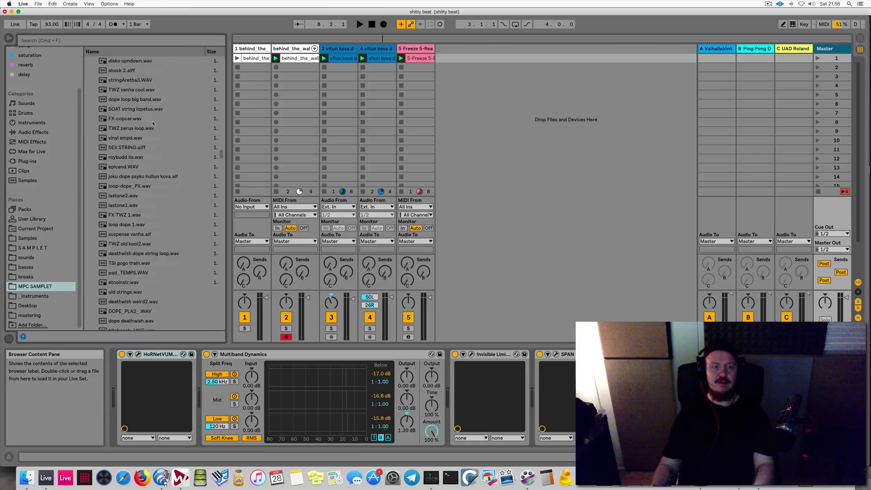
left_click_drag(229, 123, 263, 123)
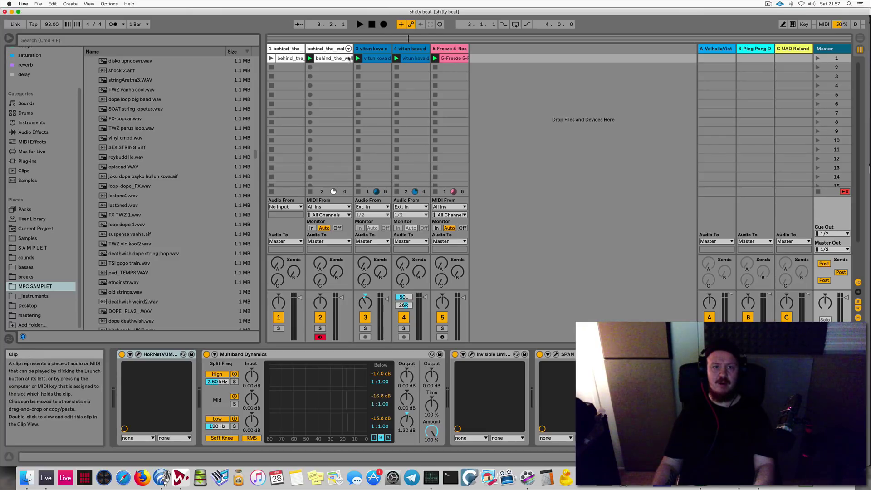
Audition the samples from loop-dope_PX.wav down to deathwish dope string loop.wav over the playing beat
key("space")
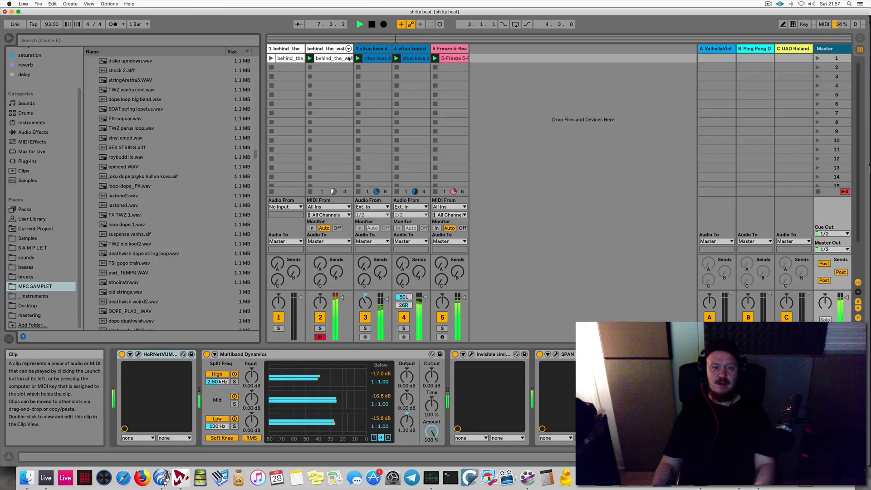
key("space")
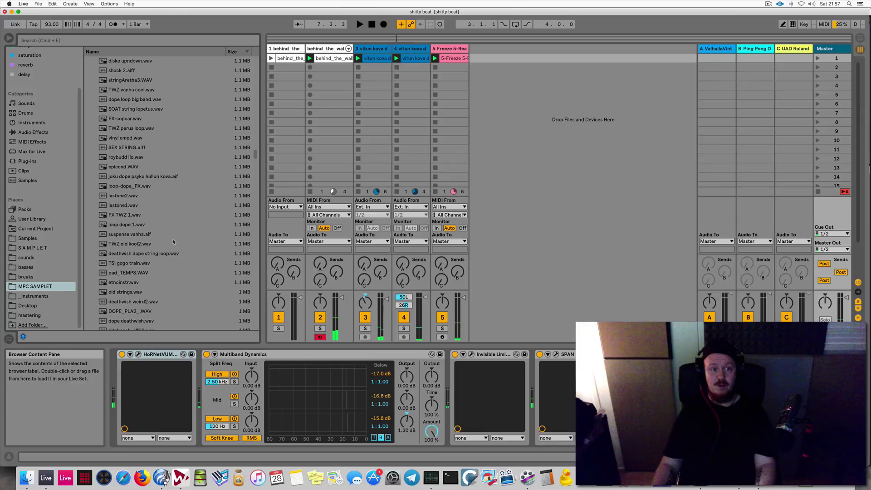
key("space")
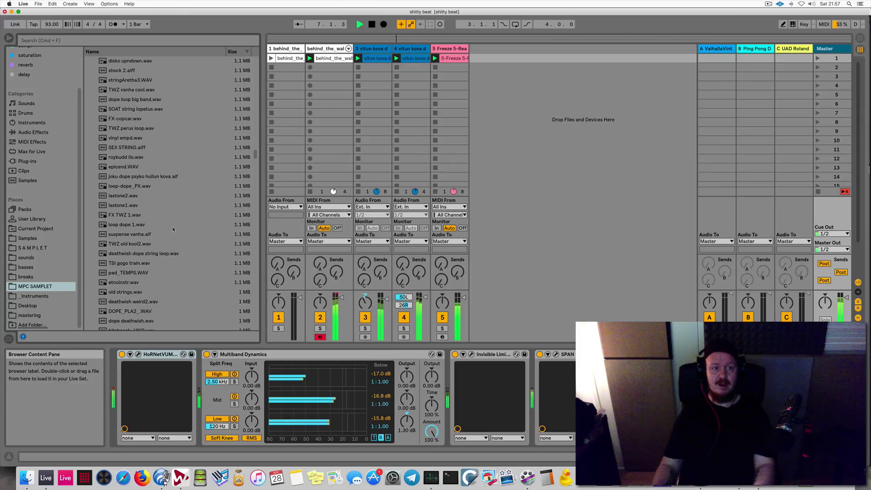
left_click(176, 191)
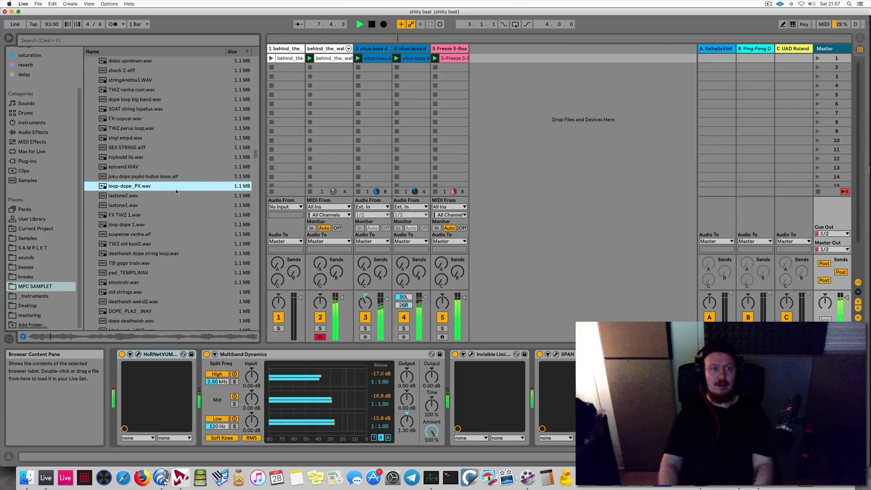
key("Down")
key("Down")
key("Down")
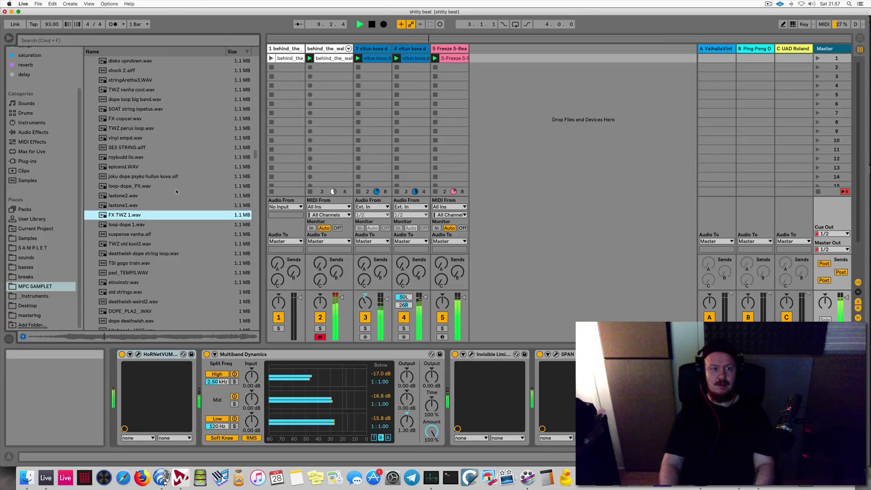
key("Down")
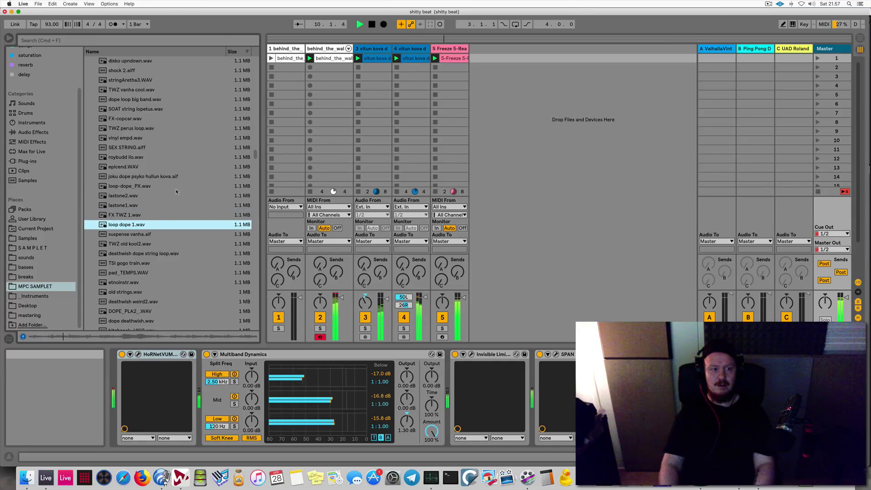
key("Down")
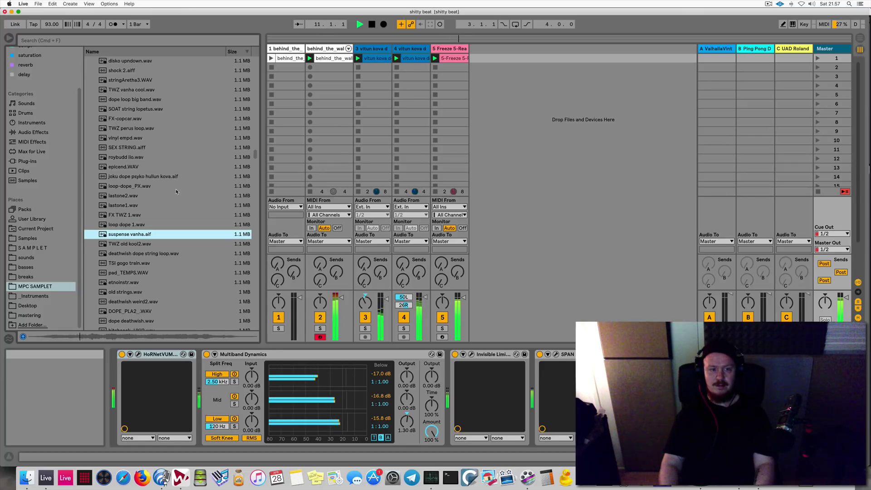
key("Down")
key("Down")
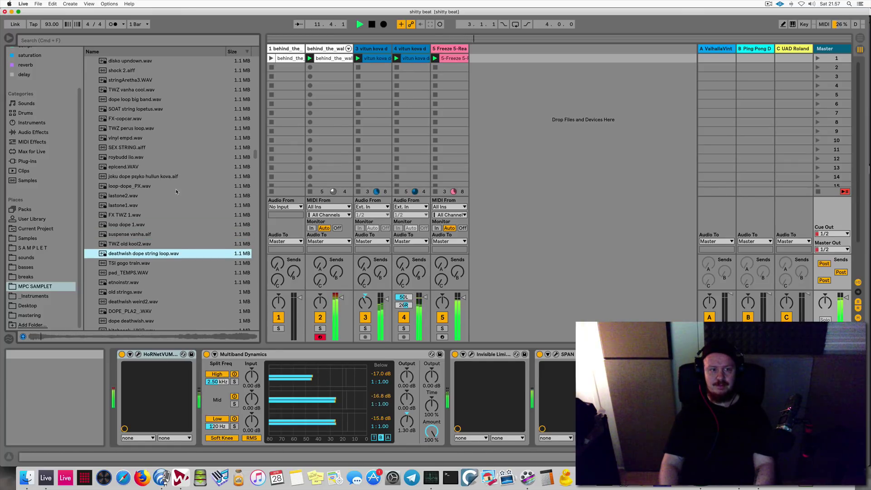
Compare TWZ old kool2.wav with its neighbouring samples and preview it against the beat
key("Down")
key("Up")
key("Up")
key("space")
key("Down")
key("Up")
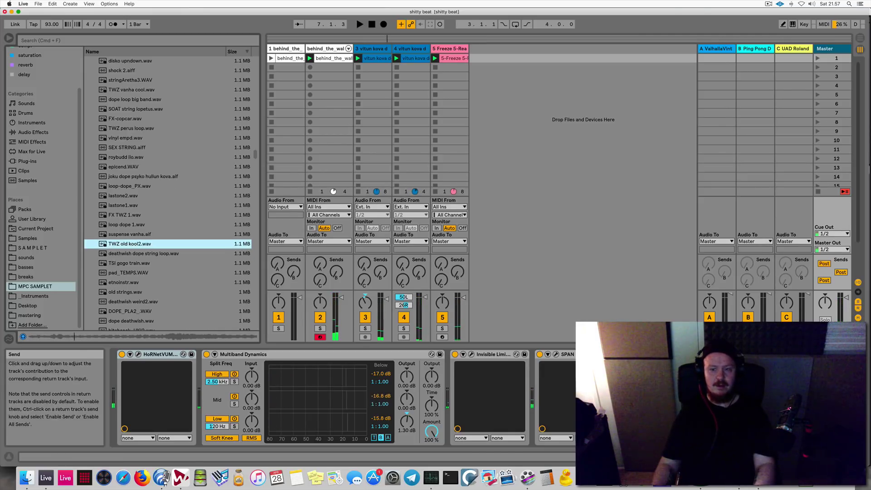
left_click(826, 335)
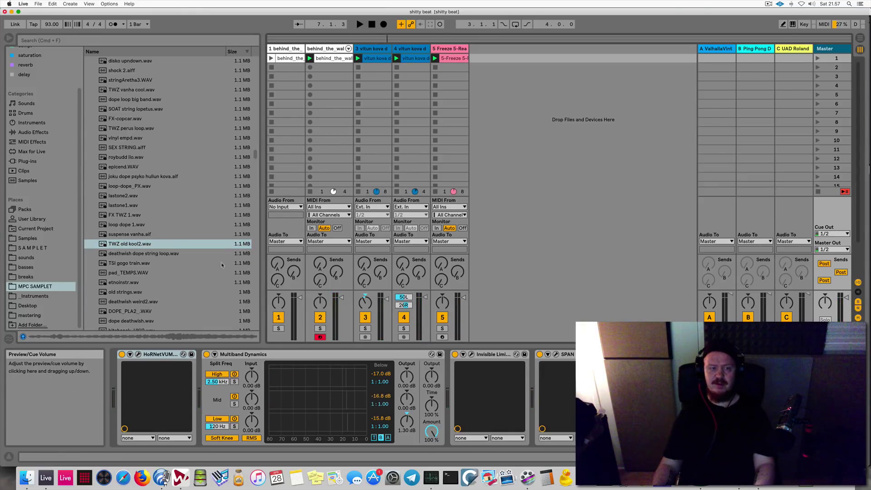
left_click(161, 246)
key("space")
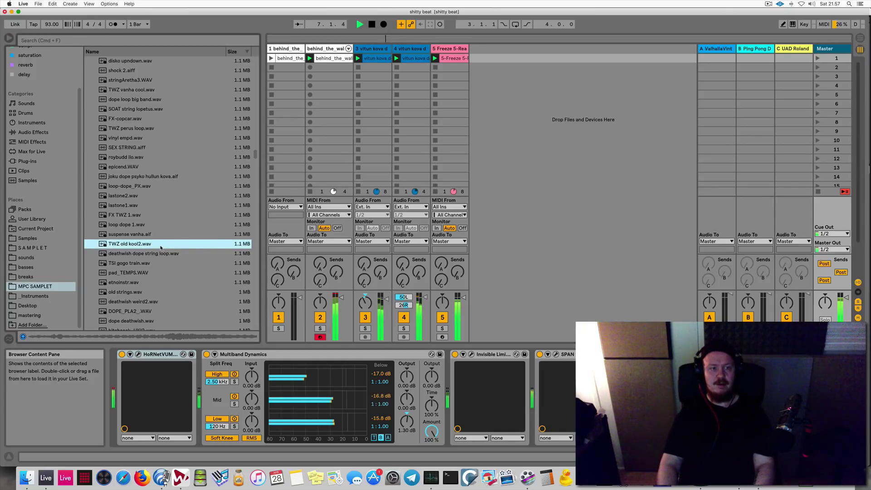
key("space")
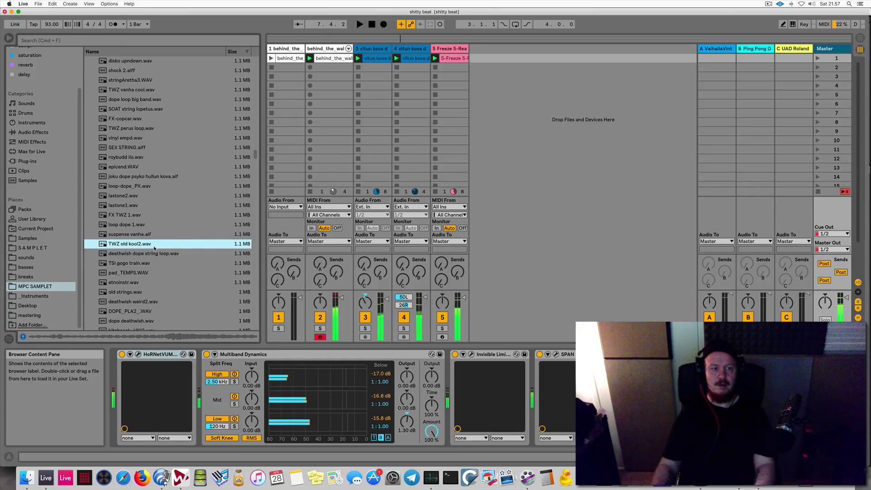
left_click_drag(155, 245, 200, 225)
left_click(183, 244)
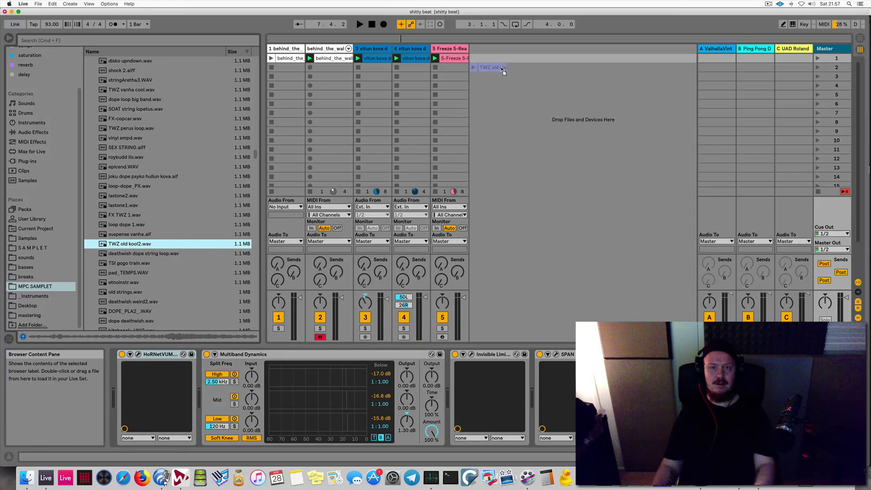
left_click_drag(231, 238, 231, 244)
Insert a new MIDI track after the Freeze track and load TWZ old kool2.wav from MPC SAMPLET onto it as an instrument
left_click(486, 56)
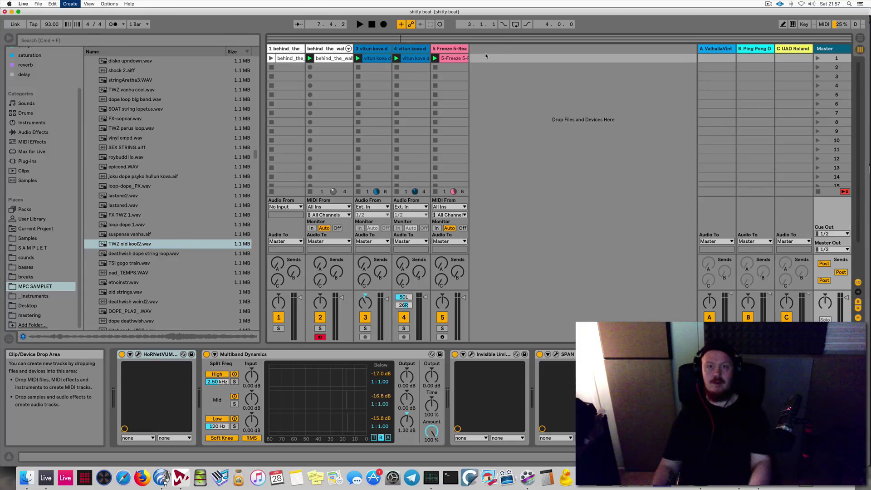
key("super+shift+t")
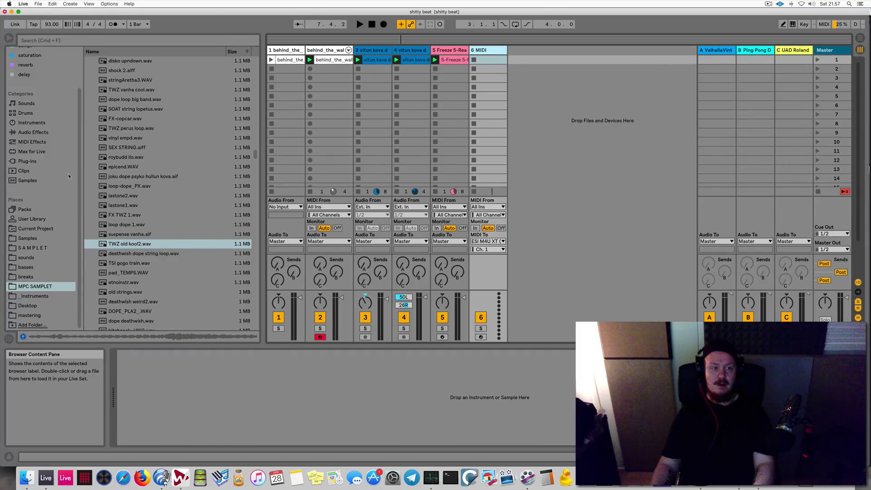
left_click(31, 122)
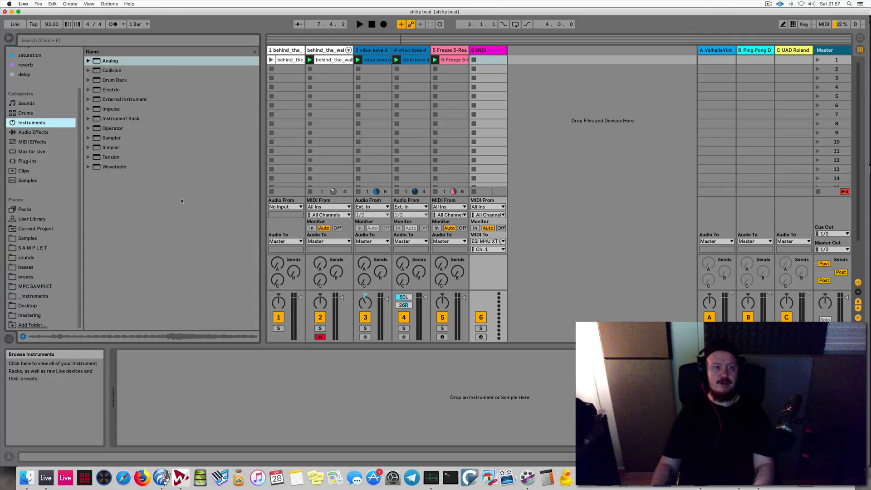
left_click(40, 286)
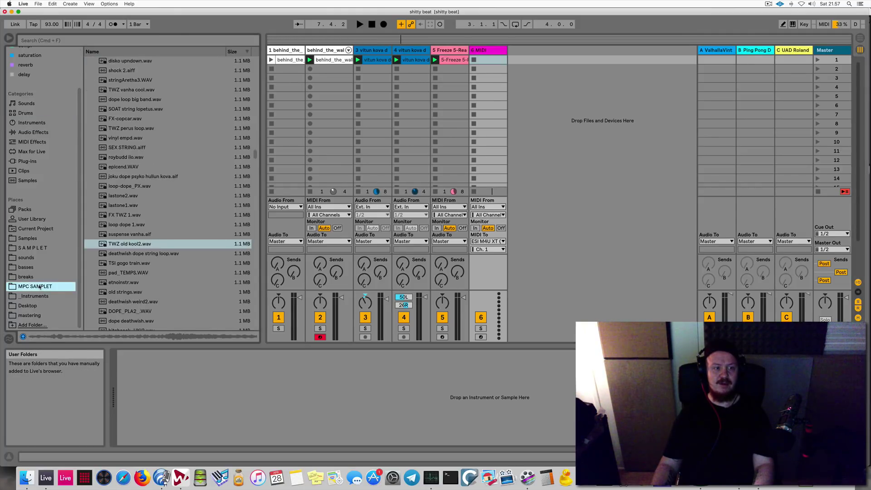
double_click(131, 245)
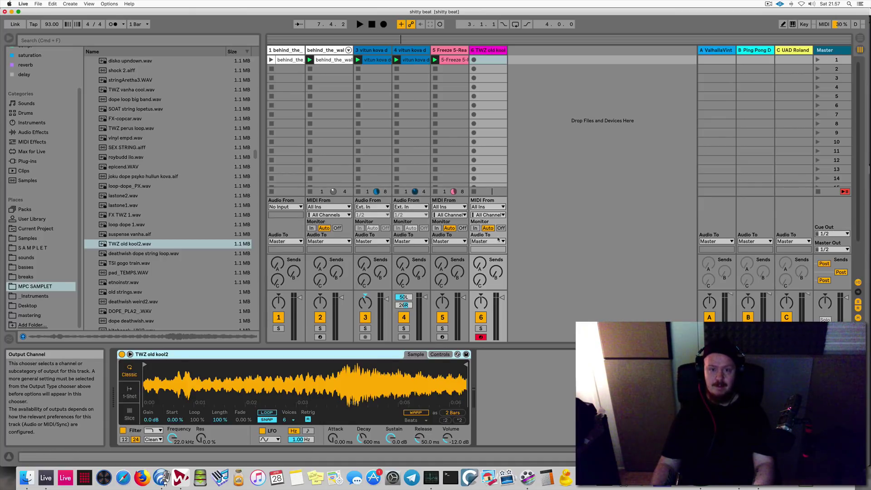
Enable the computer MIDI keyboard, play a test note, and convert the TWZ old kool2 Simpler to Sampler
left_click(804, 24)
left_click(804, 24)
left_click(793, 25)
key("a")
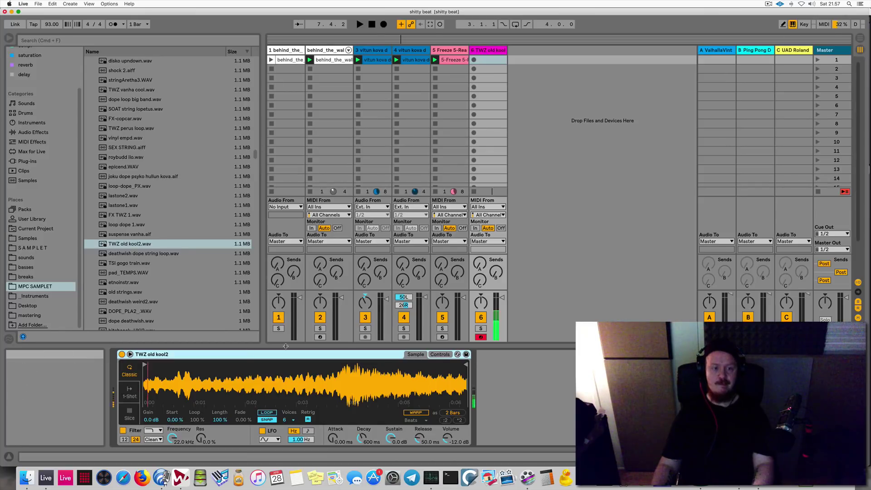
right_click(258, 355)
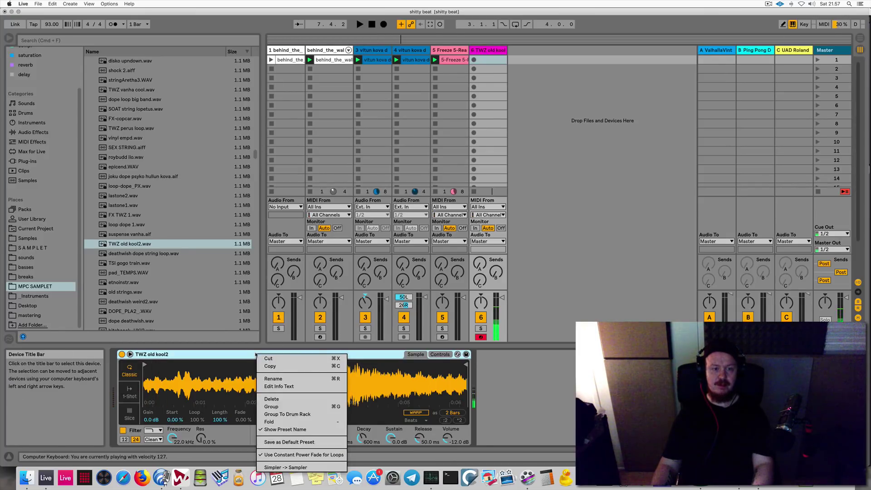
left_click(287, 470)
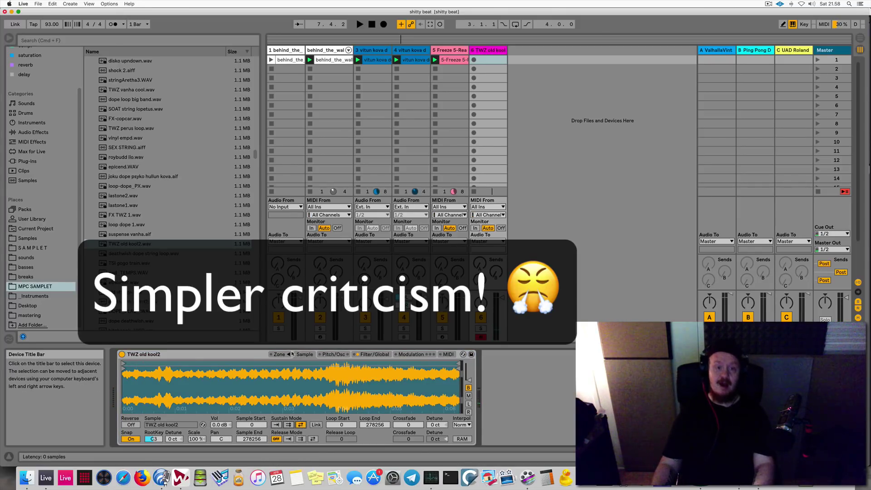
Set the Sampler's sustain loop to start at about 74601 and end at about 158301, with a crossfade of about 8757
left_click_drag(456, 365, 312, 364)
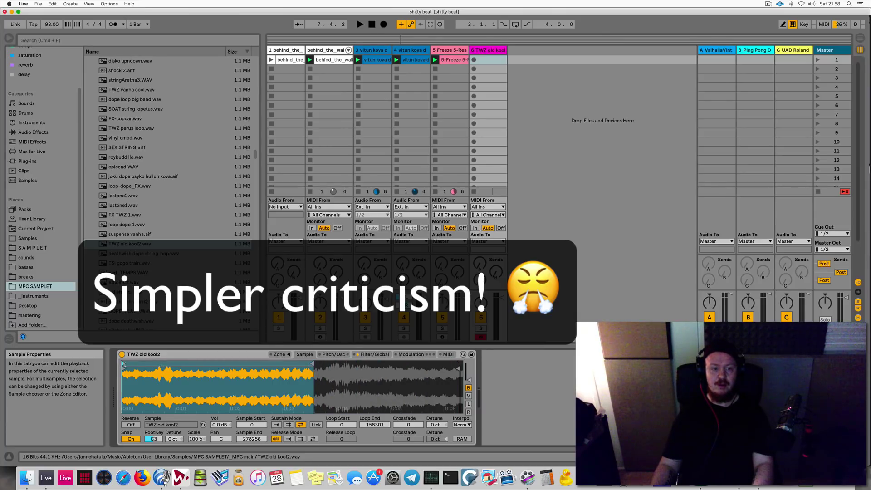
left_click_drag(123, 365, 183, 366)
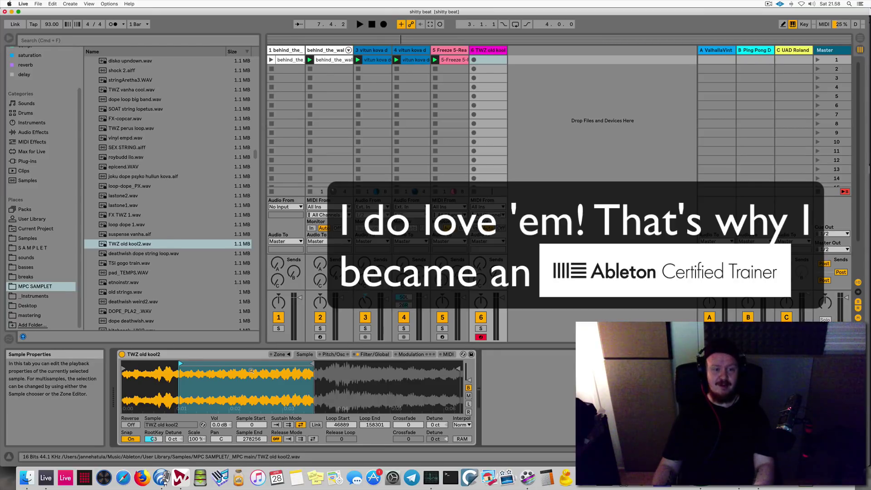
key("a")
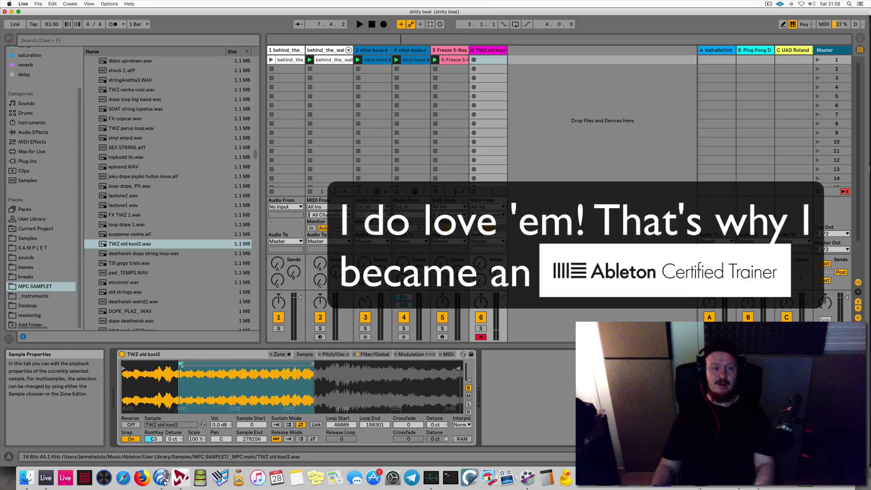
left_click_drag(181, 364, 214, 365)
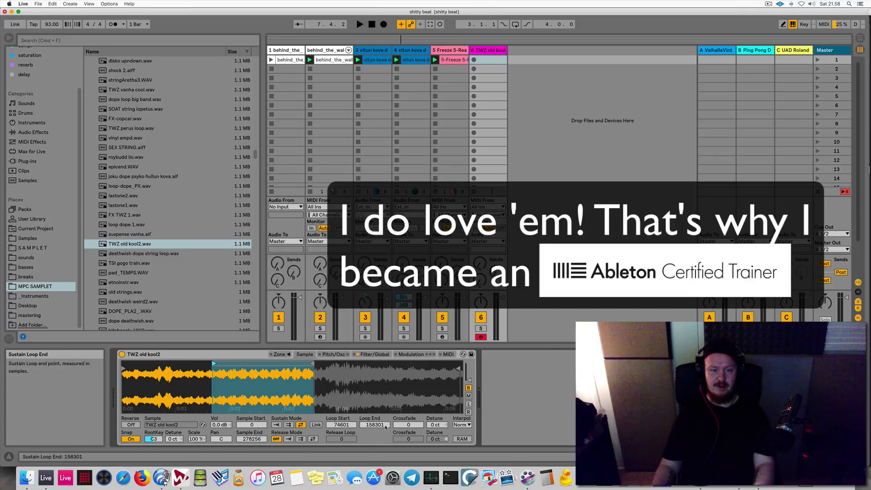
left_click_drag(408, 425, 408, 410)
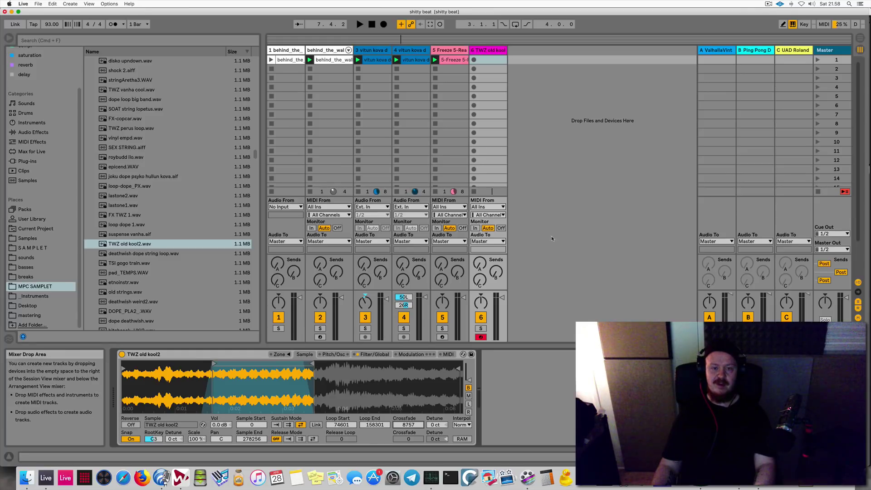
Play the beat while auditioning the looped TWZ old kool2 Sampler, and stop playback
key("space")
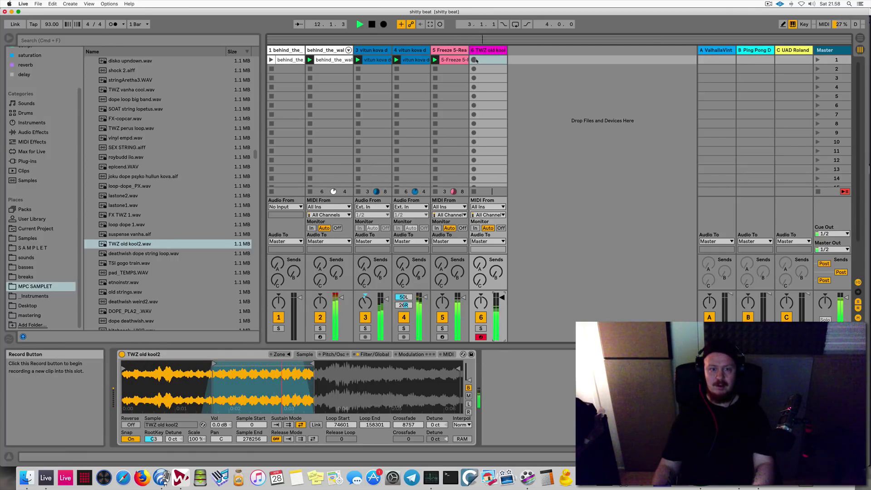
key("space")
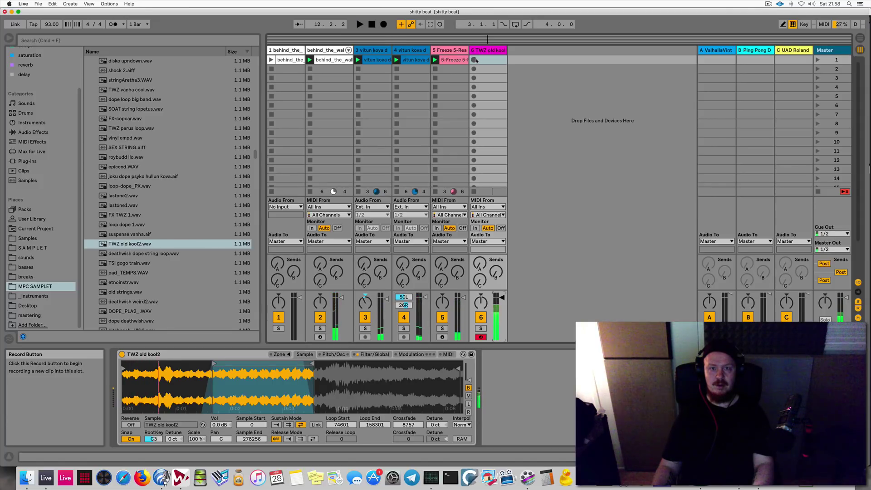
key("space")
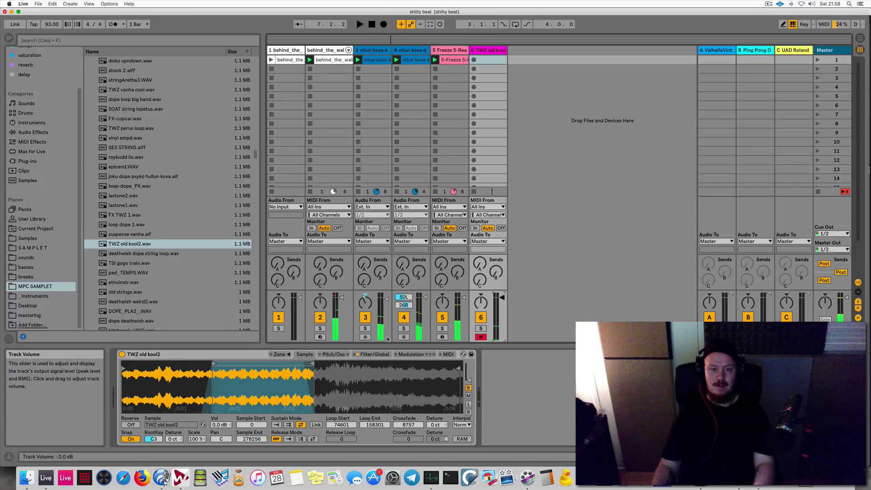
In the Sampler's Filter/Global settings, lengthen the volume envelope's decay to about 12.8 s
left_click(373, 354)
left_click_drag(398, 365, 407, 391)
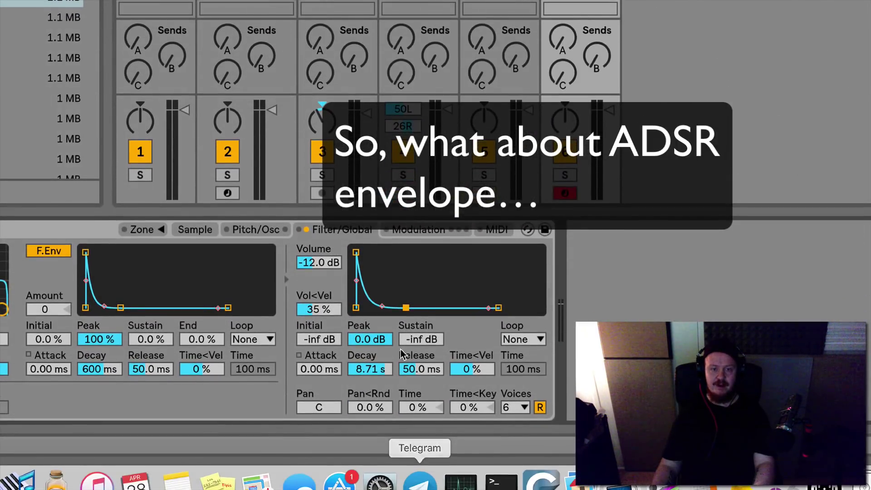
left_click_drag(407, 307, 408, 307)
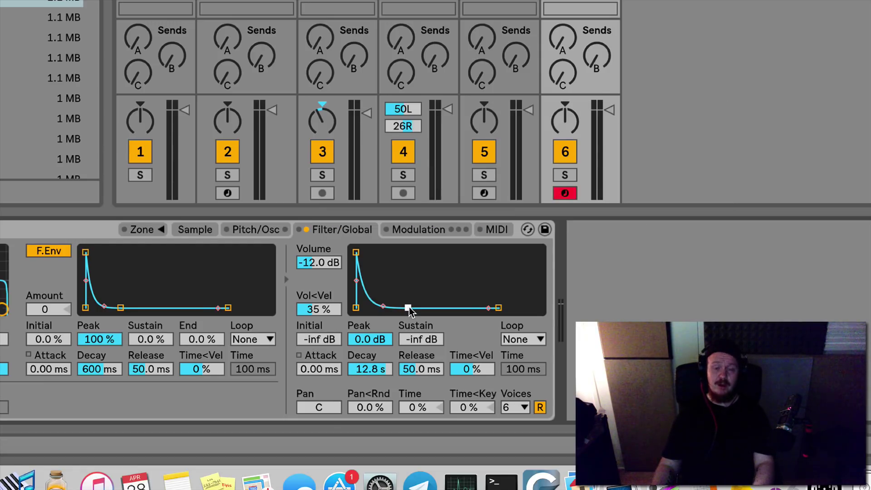
left_click(407, 309)
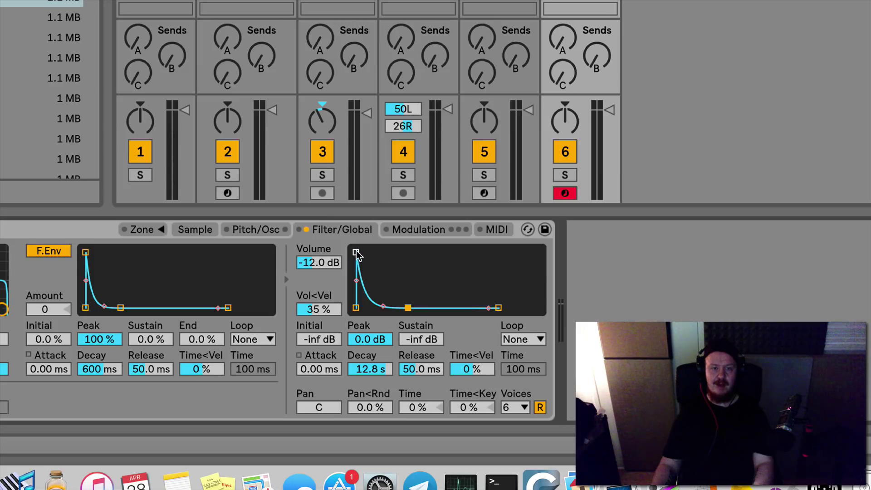
Try volume envelope attack times of about 2 ms and 0.55 ms in the Sampler, and return the attack to 0 ms
left_click_drag(356, 252, 371, 252)
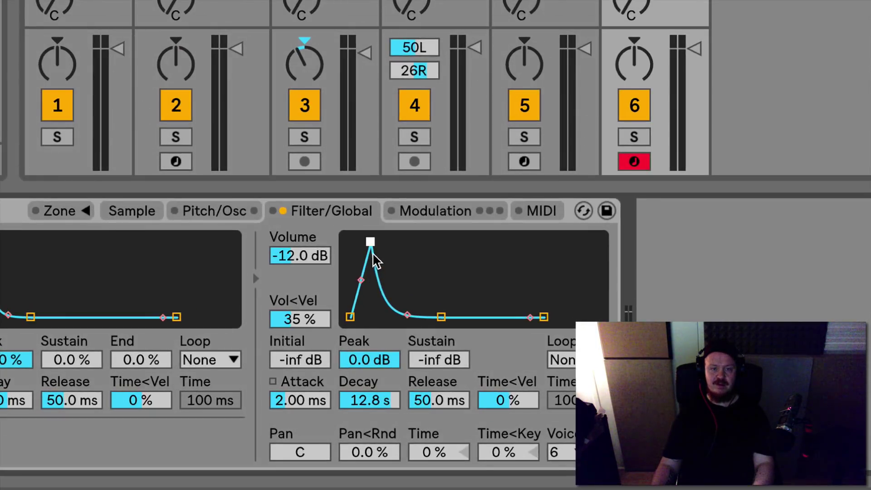
left_click_drag(370, 246, 362, 253)
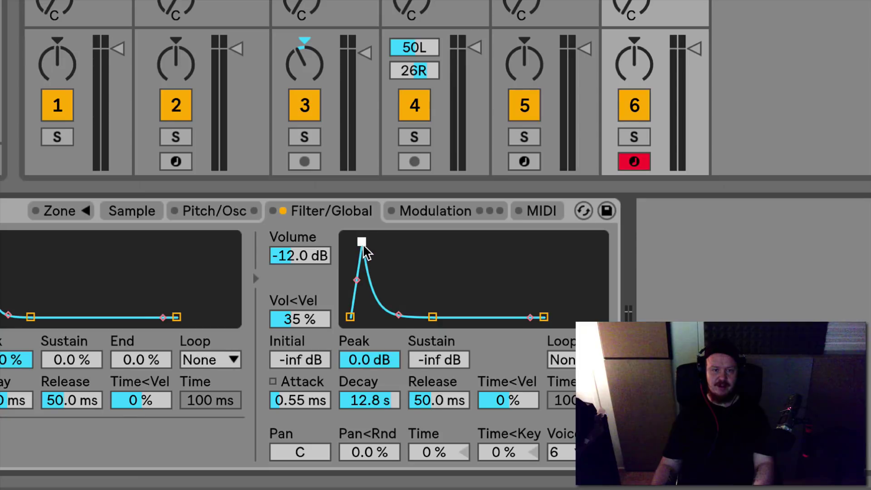
left_click_drag(362, 242, 350, 245)
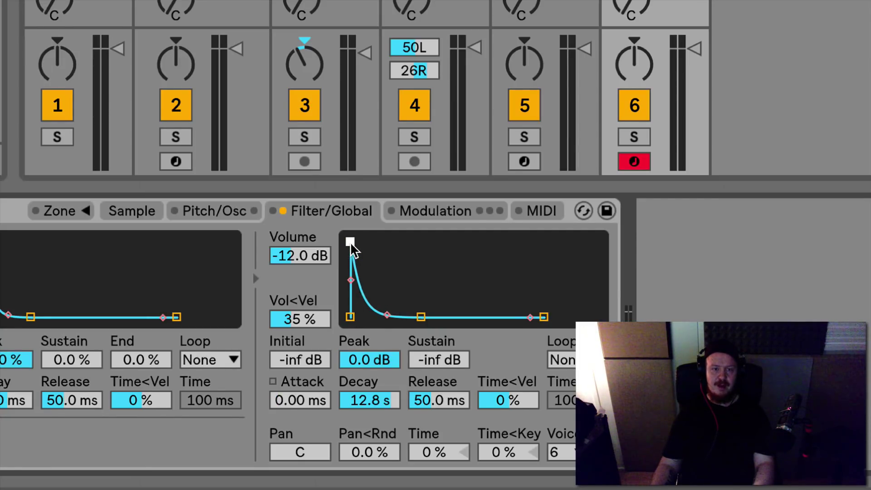
Try volume envelope decays of about 18.8 s and 27.7 s, and bring the decay back to 12.8 s
left_click_drag(421, 316, 424, 316)
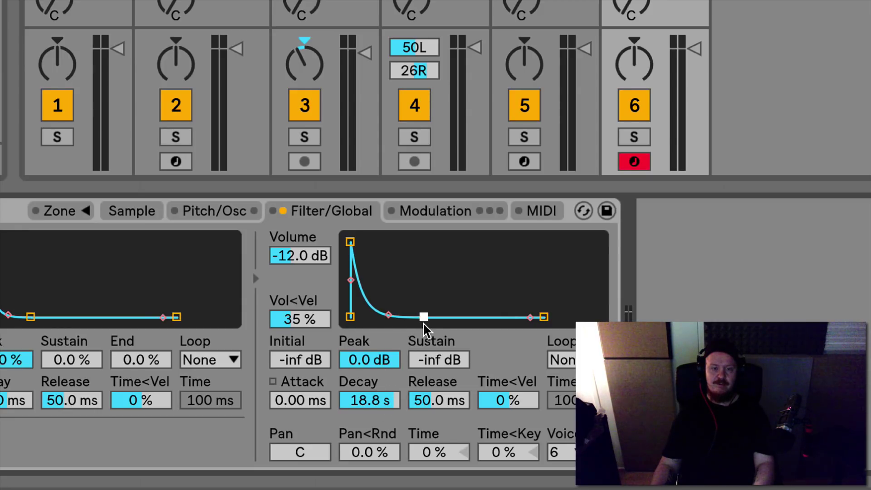
left_click_drag(424, 316, 427, 317)
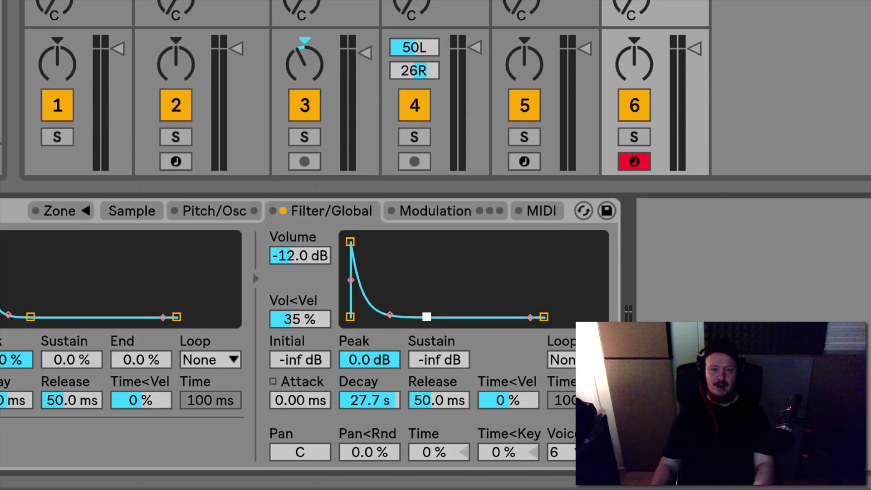
left_click_drag(368, 400, 369, 429)
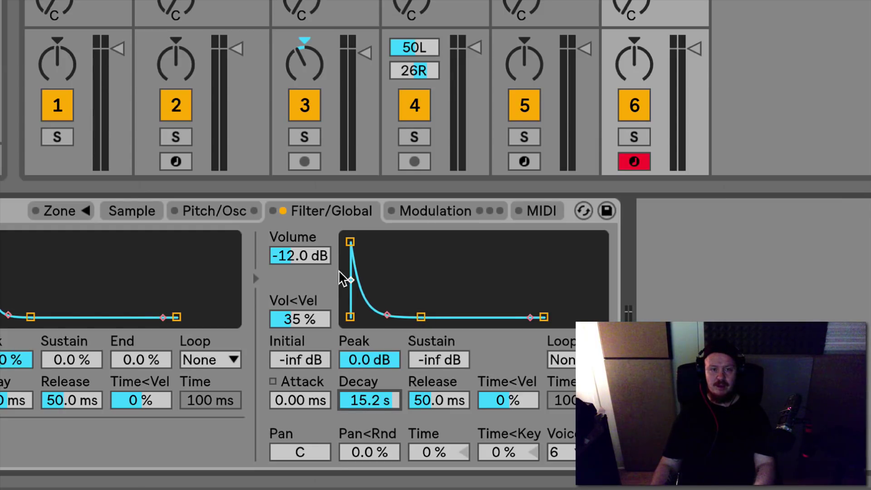
mouse_move(421, 317)
left_mouse_down()
mouse_move(421, 296)
mouse_move(422, 317)
left_mouse_up()
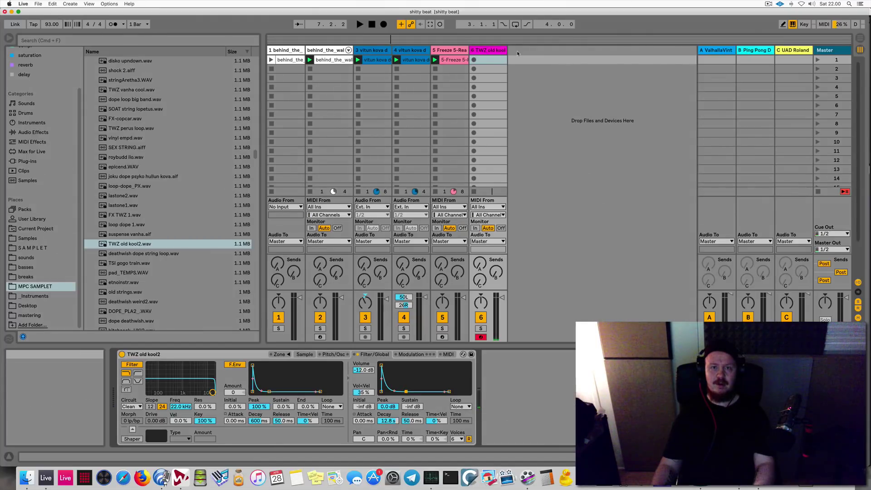
Record a MIDI clip into the first slot of the TWZ old kool2 track, and raise the track volume to 6.0 dB during playback
left_click(473, 60)
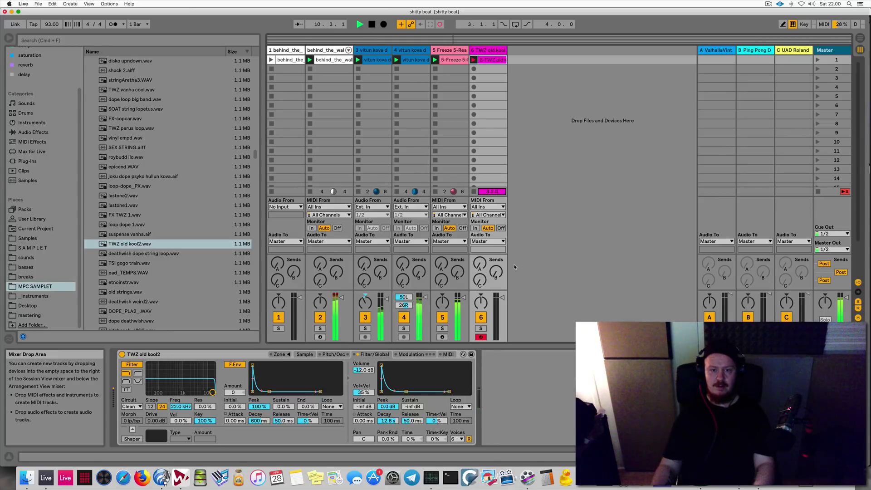
key("space")
key("space")
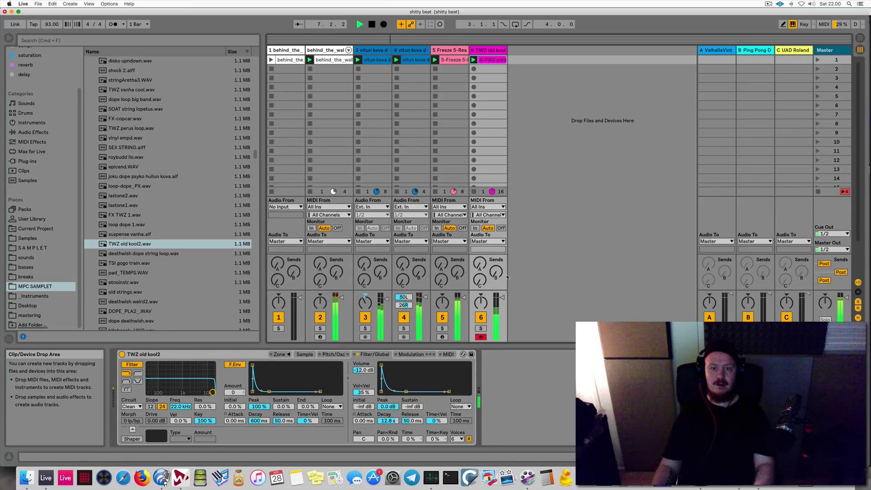
key("space")
key("space")
left_click_drag(502, 297, 502, 294)
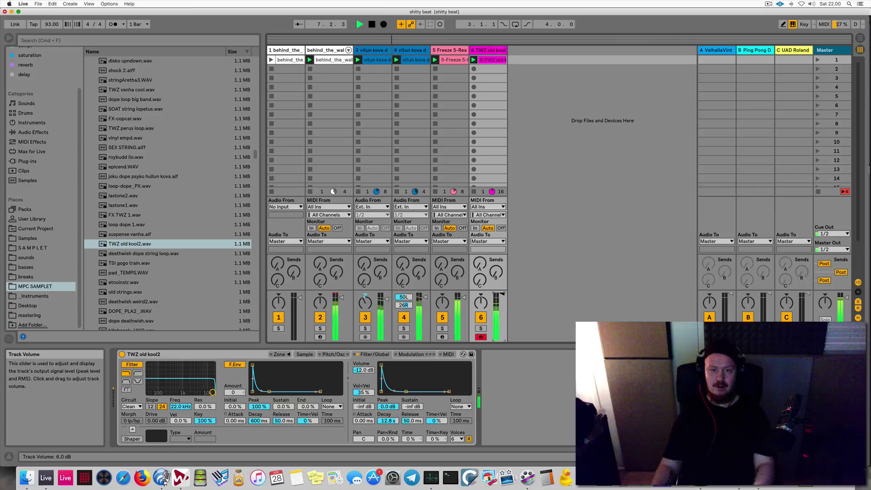
key("space")
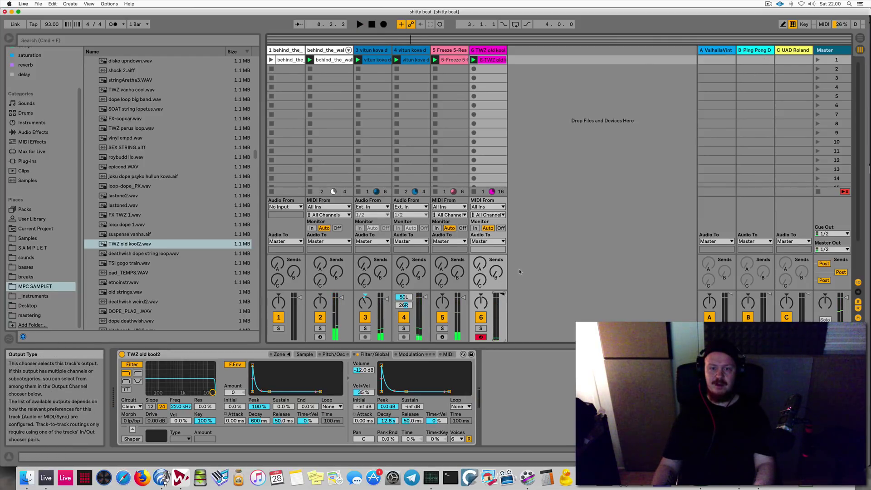
With the TWZ old kool2 track soloed and its send B raised, set the Ping Pong Delay's beat division to 3
left_click(481, 328)
left_click_drag(496, 272, 496, 270)
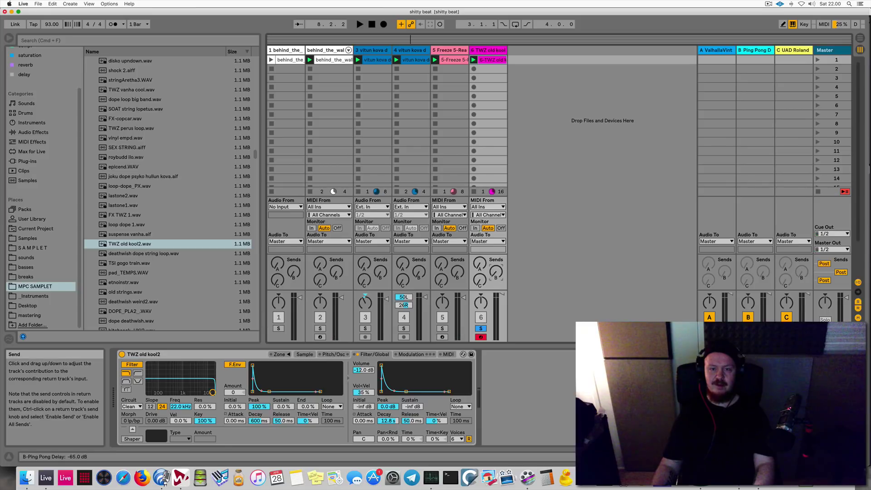
left_click(748, 91)
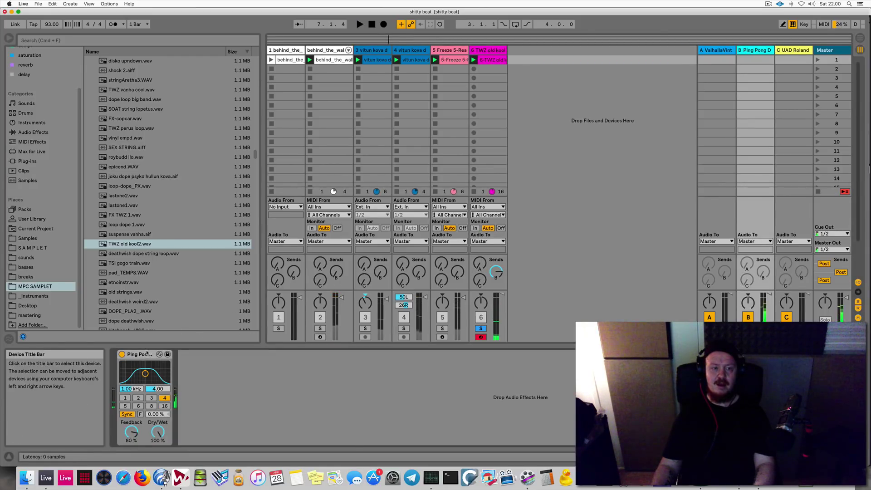
right_click(147, 354)
left_click(180, 456)
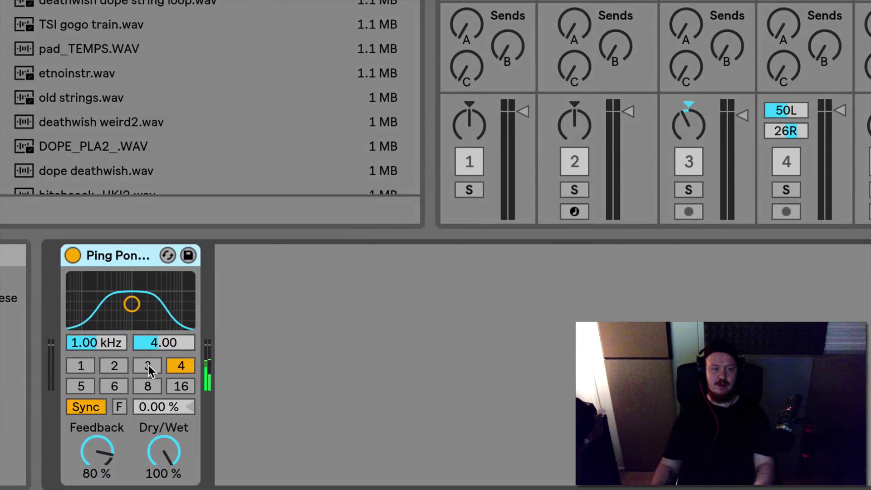
left_click(148, 366)
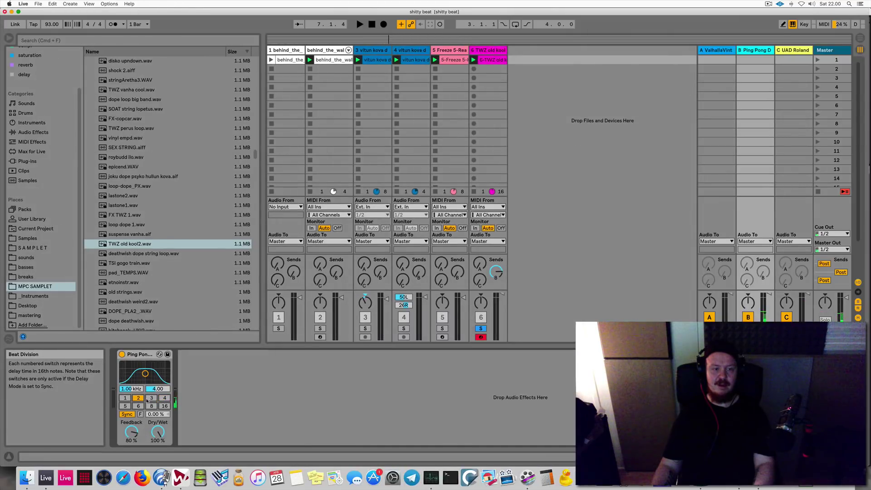
key("space")
key("space")
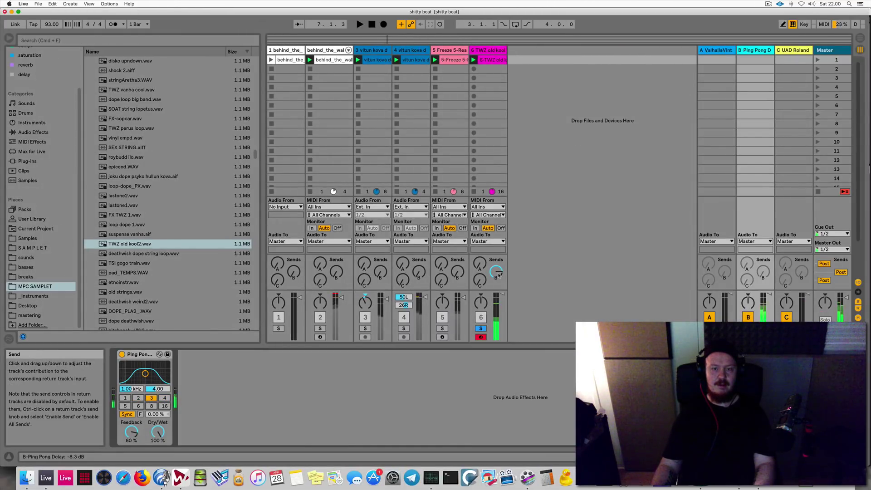
Reset track 6's send B and draw a B-Ping Pong Delay send envelope over the first beat and a half of its clip
double_click(499, 275)
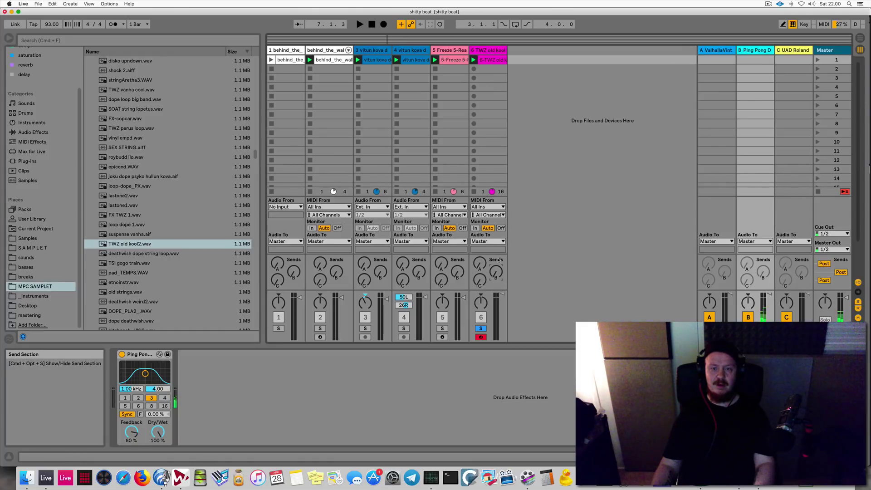
double_click(495, 60)
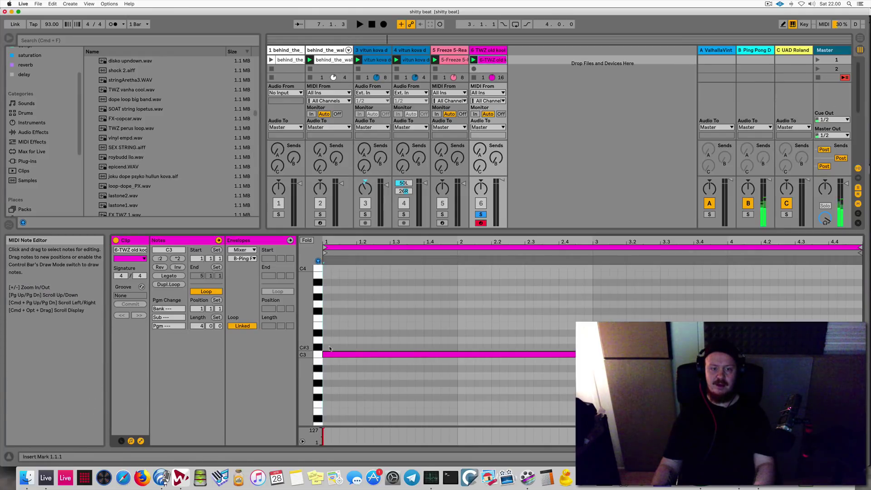
left_click(253, 257)
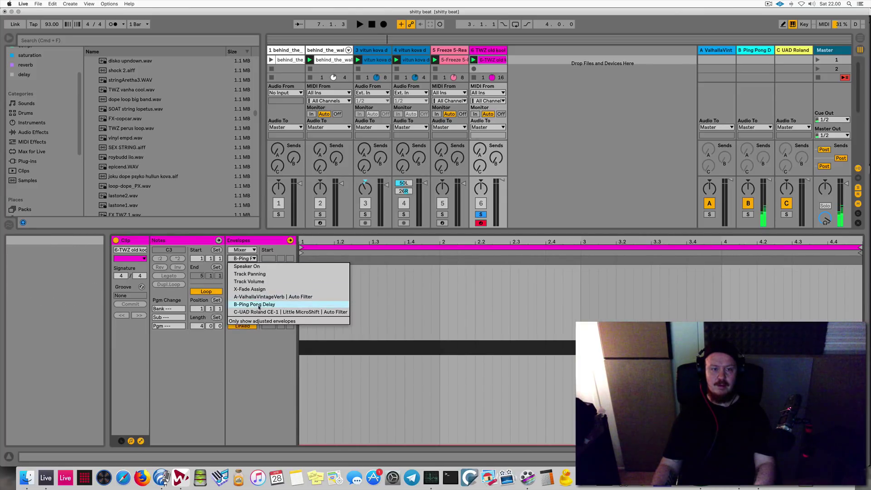
left_click(259, 304)
mouse_move(334, 255)
left_mouse_down()
mouse_move(322, 287)
mouse_move(306, 286)
mouse_move(352, 300)
left_mouse_up()
Play the beat, unsolo the TWZ old kool2 track, and lower the opening level of its Ping Pong Delay send envelope
key("space")
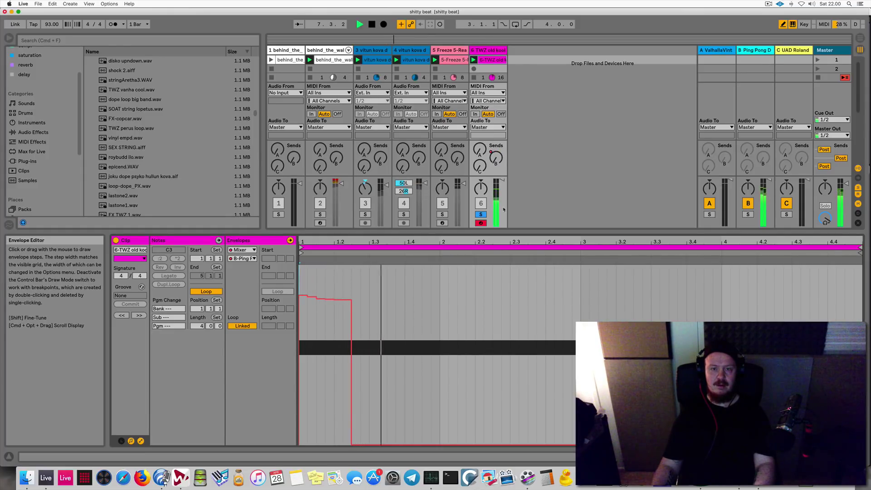
left_click(481, 214)
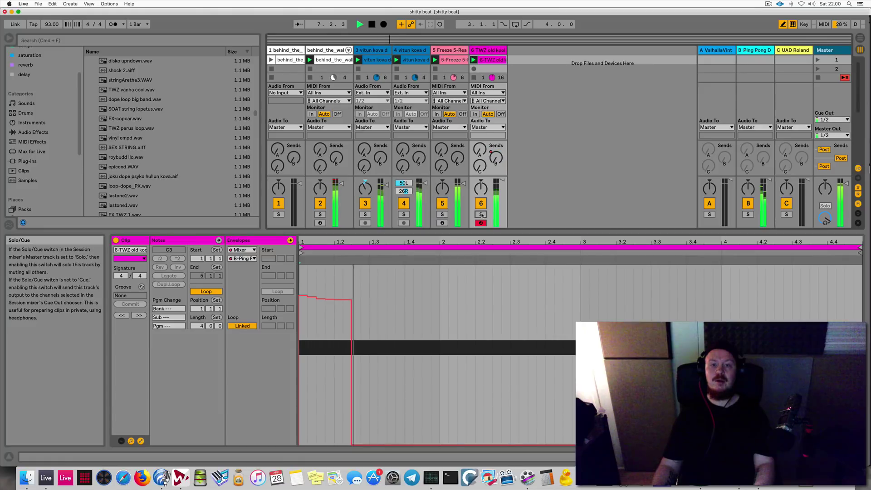
left_click_drag(351, 315, 307, 315)
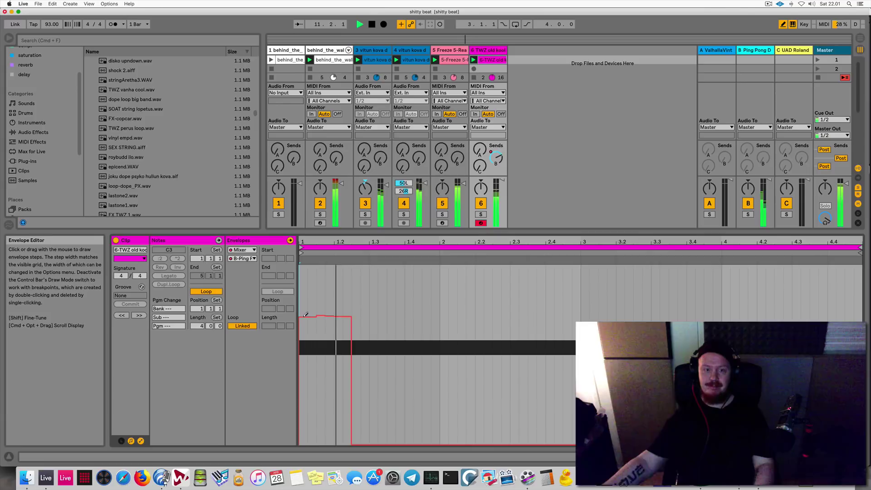
Compare Ping Pong Delay beat divisions 2 and 3 while the beat plays, keep 3, and stop playback
left_click(757, 50)
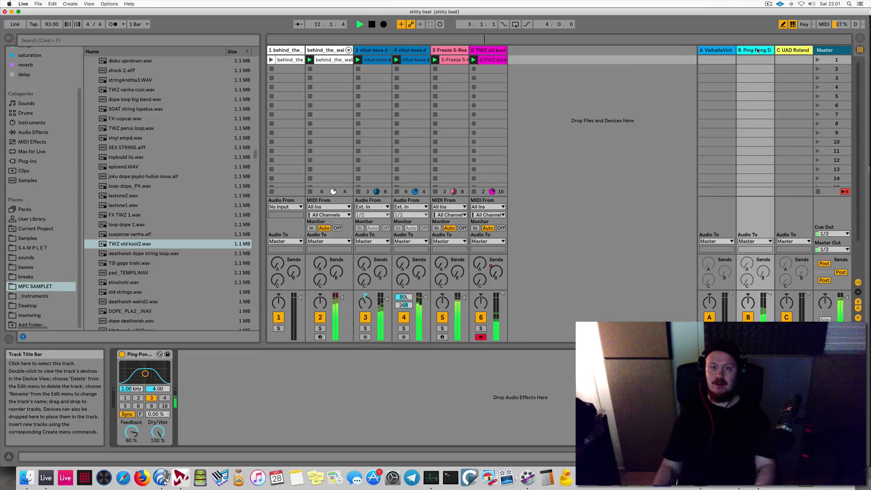
left_click(139, 398)
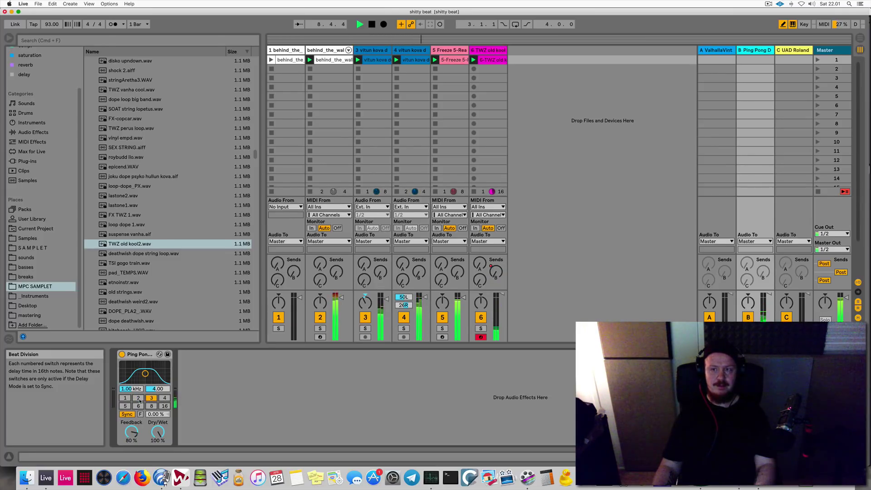
left_click(139, 399)
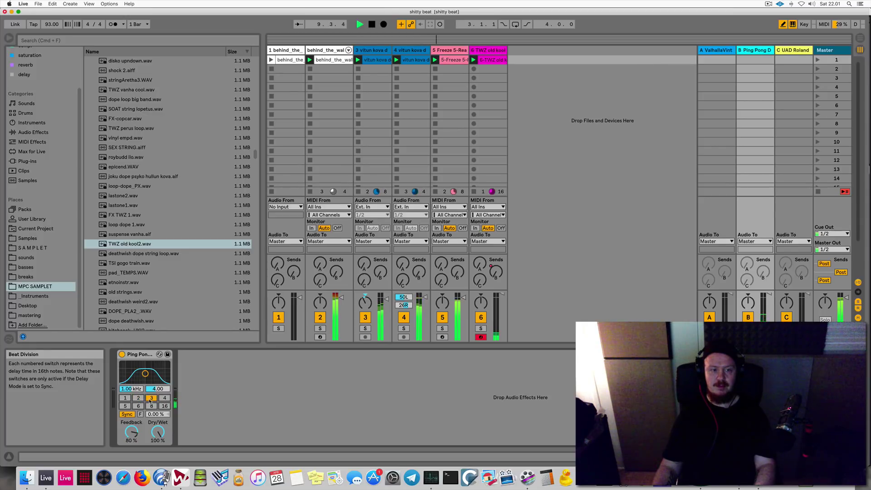
left_click(139, 398)
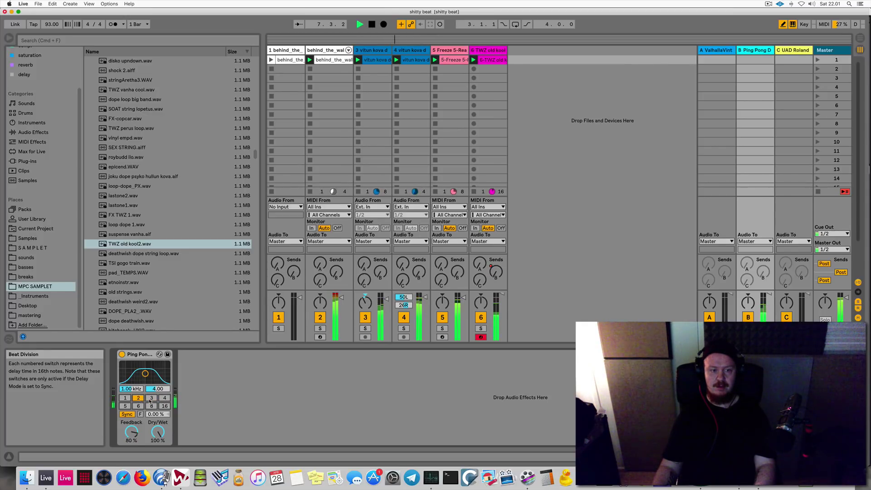
key("space")
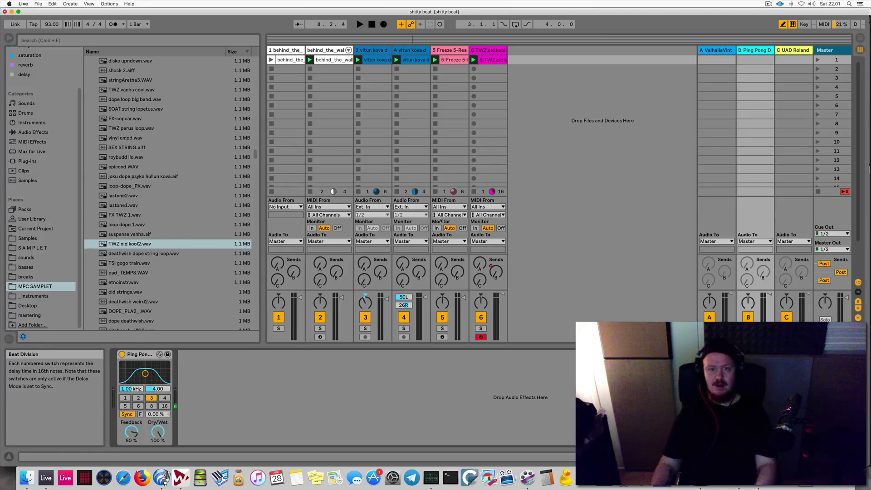
Check the Arrangement View, return to Session View, and play the beat with the delay again
key("Tab")
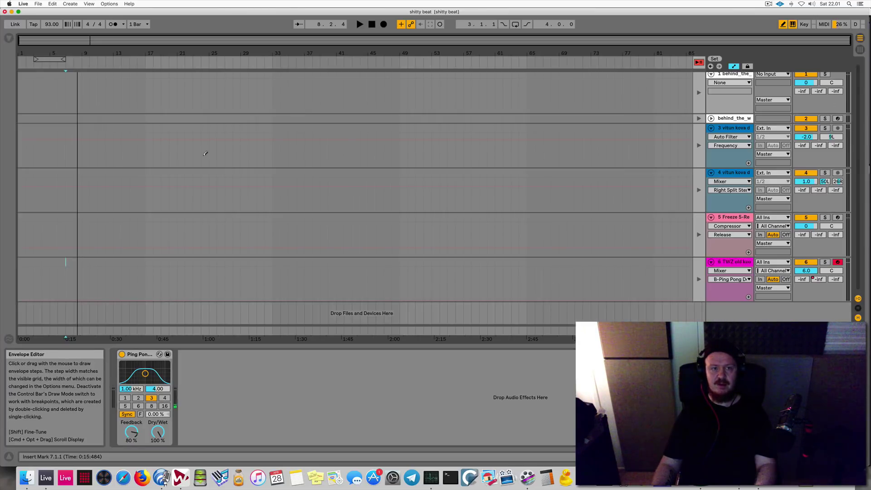
key("Tab")
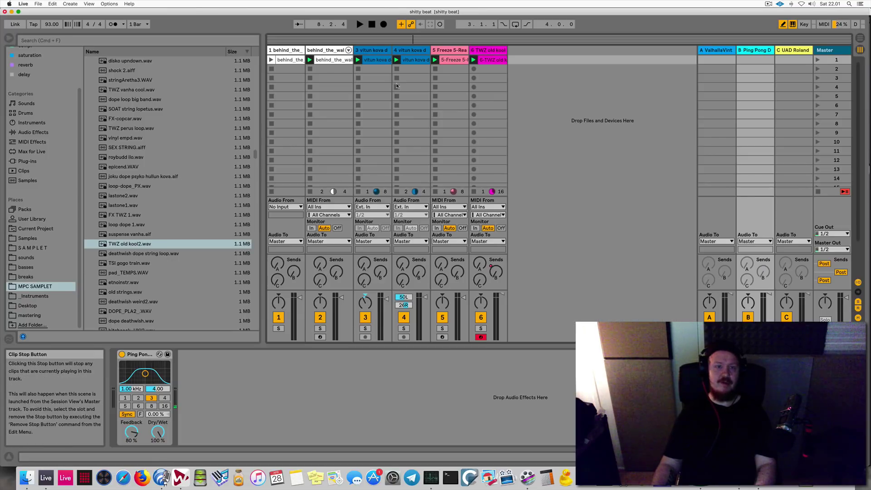
left_click(139, 399)
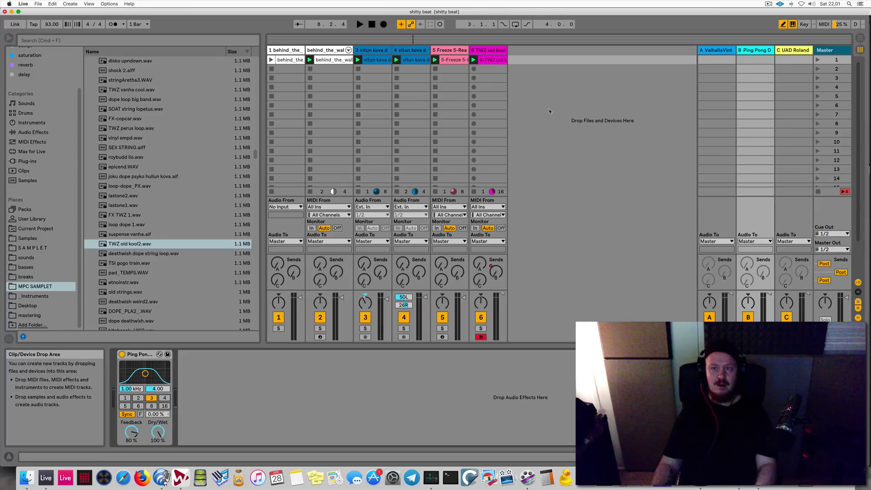
key("space")
key("space")
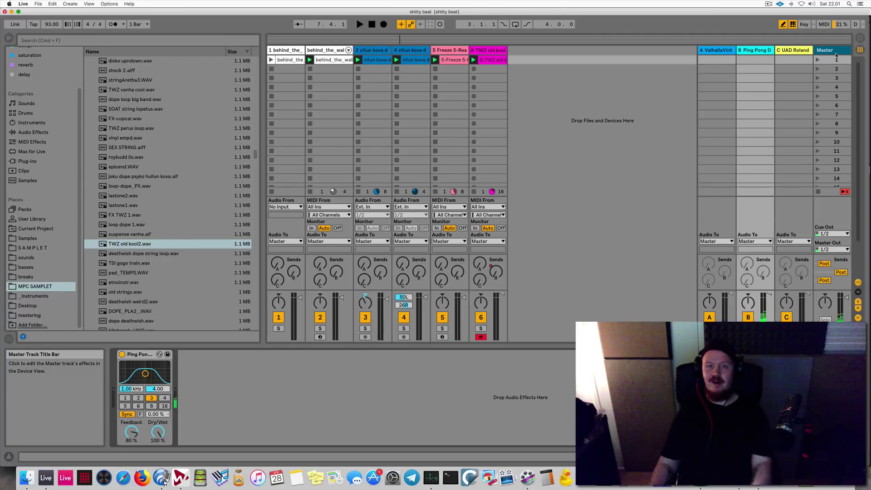
Select scenes 1 to 4 one after another on the Master track, and switch to the Arrangement View
left_click(836, 55)
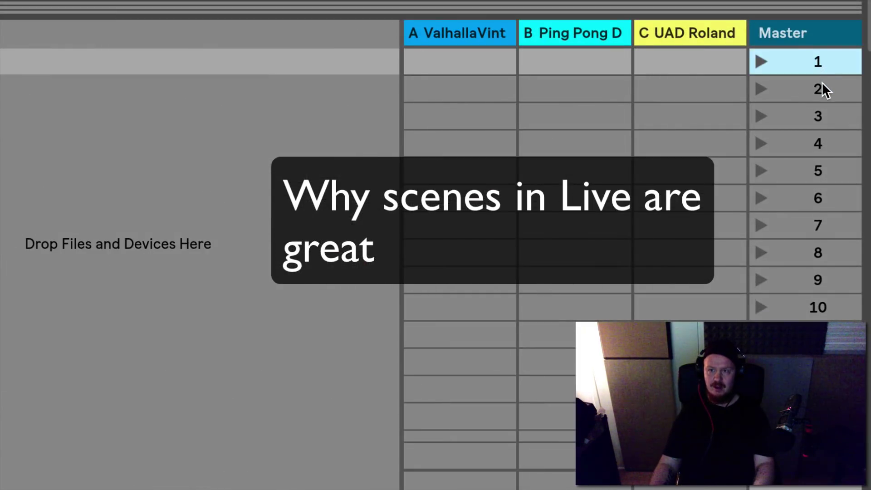
left_click(822, 83)
left_click(821, 115)
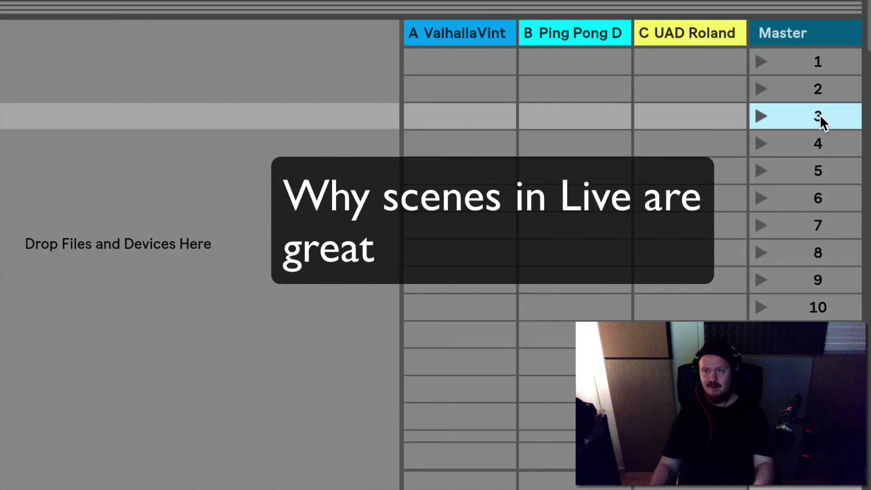
left_click(820, 140)
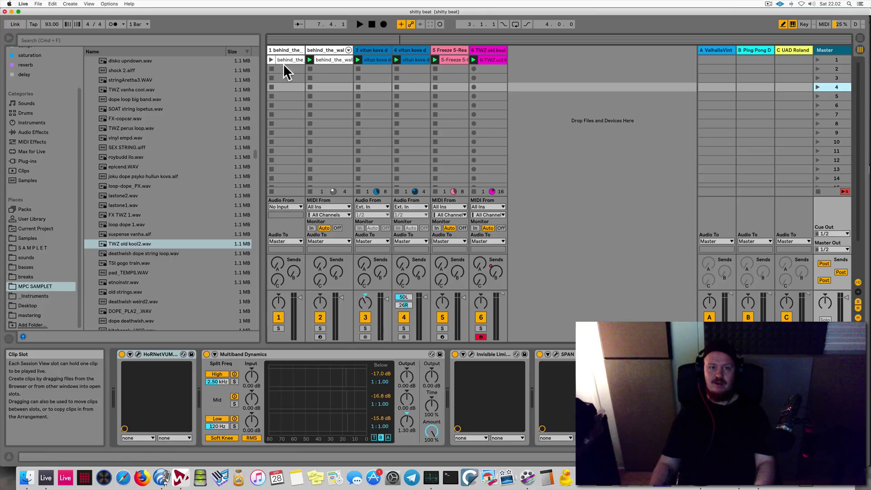
key("Tab")
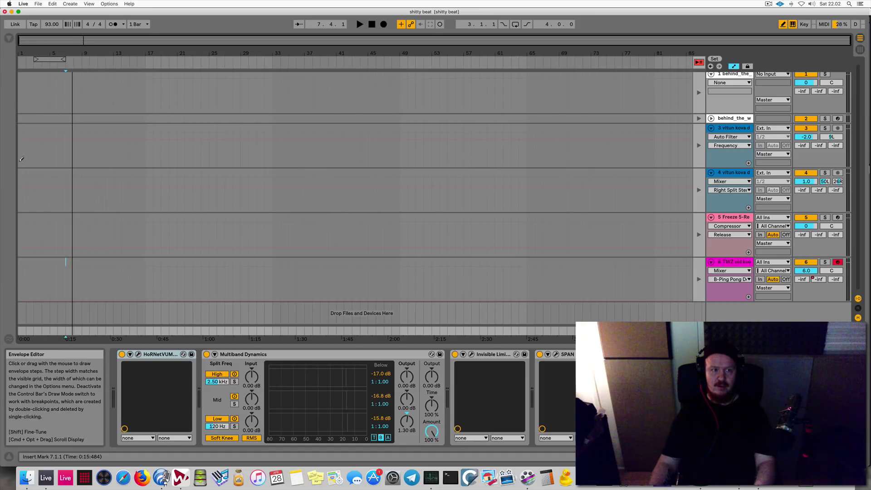
Collapse all tracks in the Arrangement View and select the time from 2.1.1 to 11.1.1 on track 4
key("Tab")
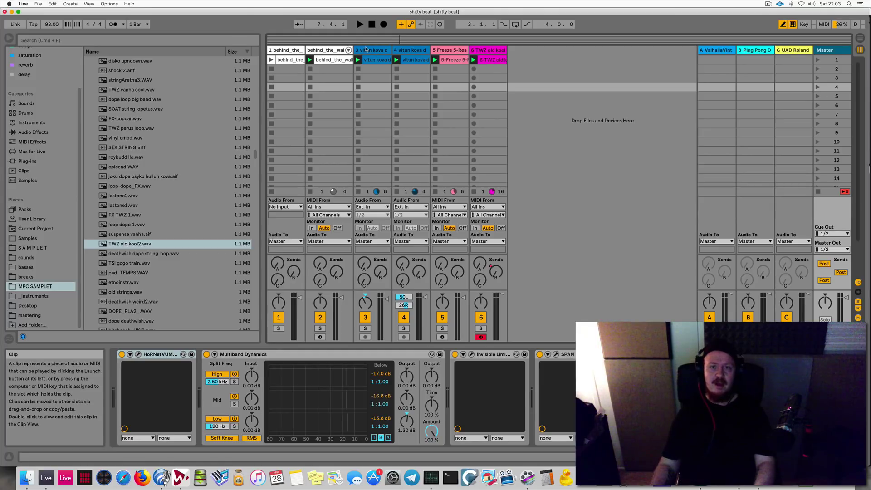
left_click(502, 60)
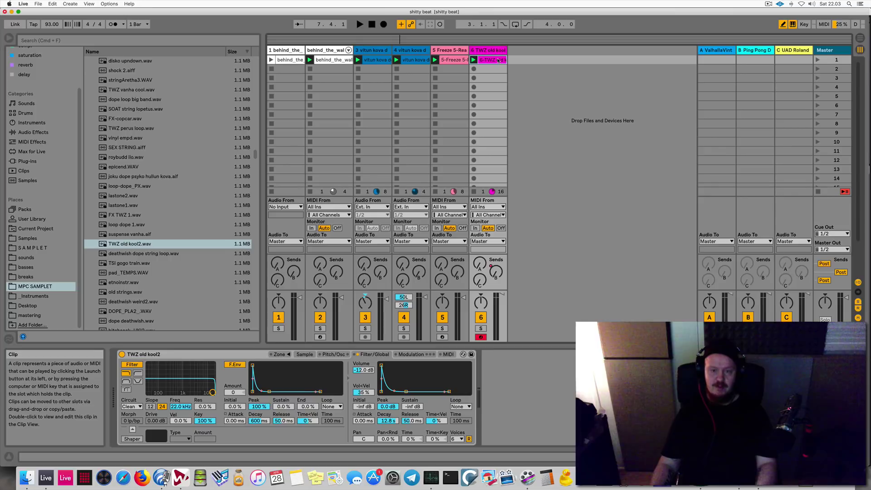
key("Tab")
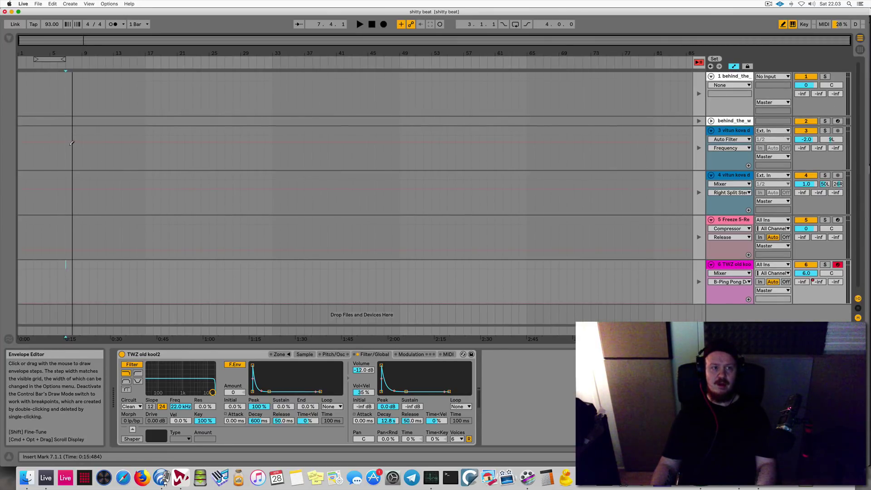
left_click(712, 76, "alt")
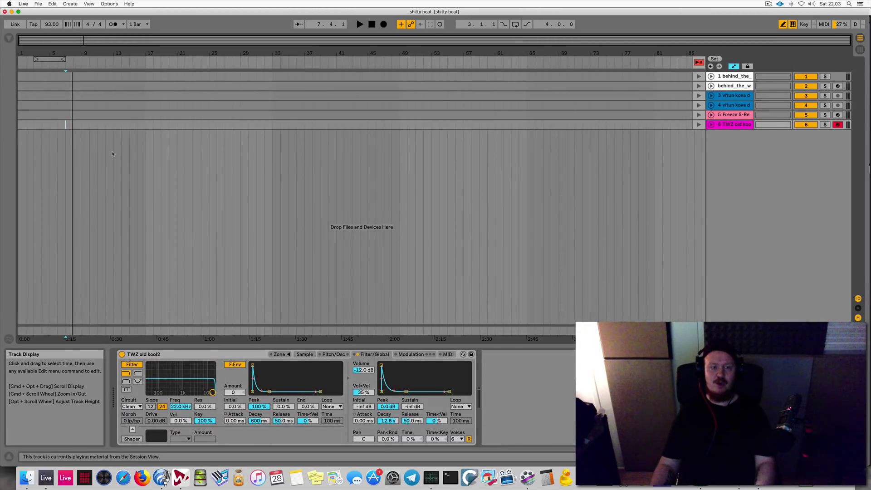
left_click_drag(27, 105, 99, 106)
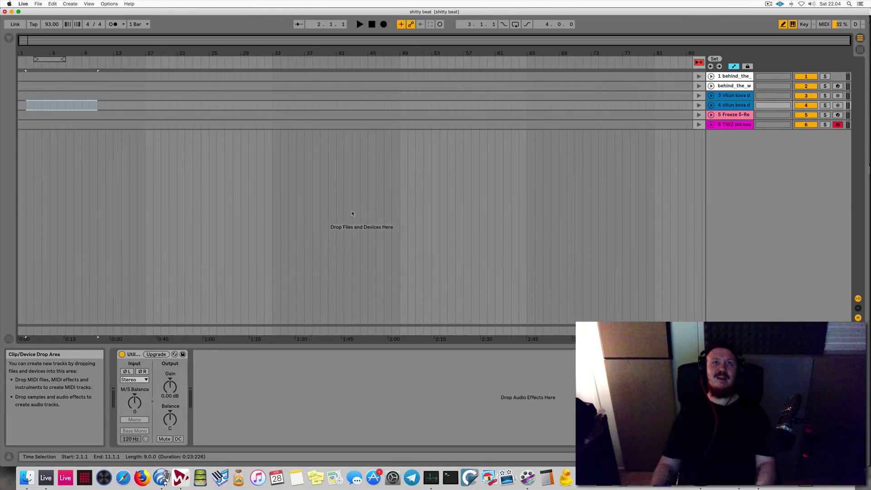
Return to Session View, search the browser for the swww preset, and insert it on the Master track between HoRNet and Multiband Dynamics
key("Tab")
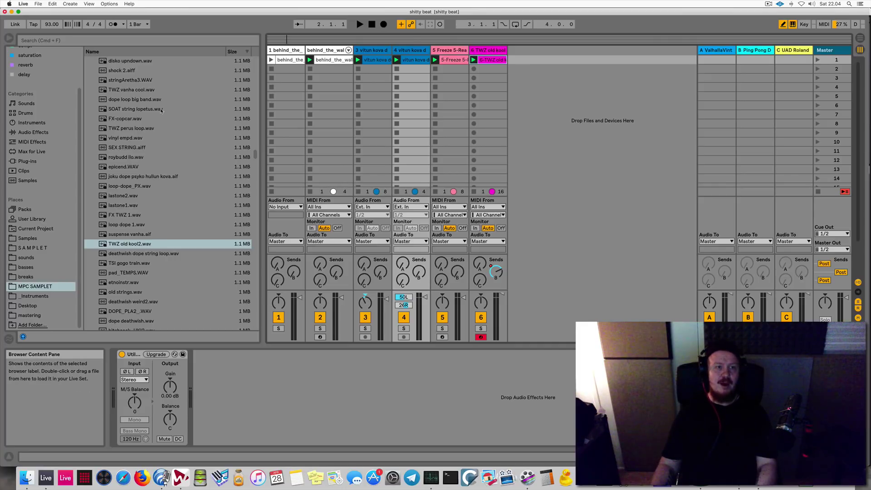
left_click(830, 50)
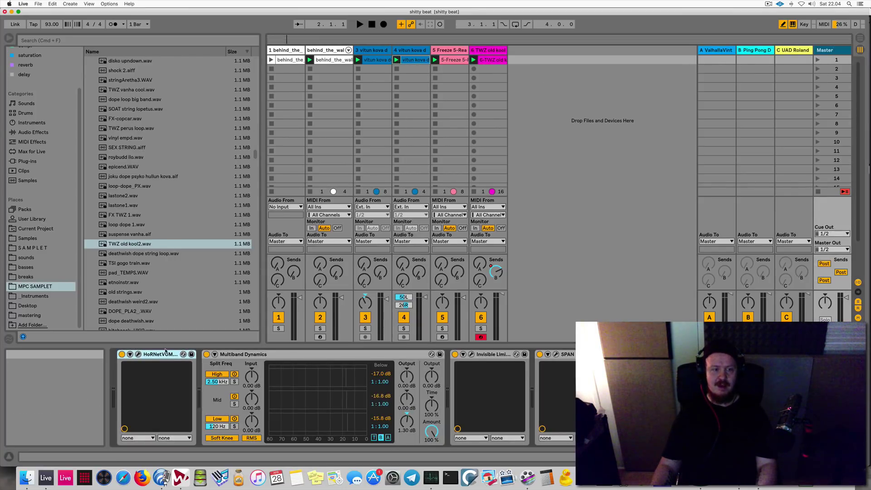
key("super+f")
type("swww")
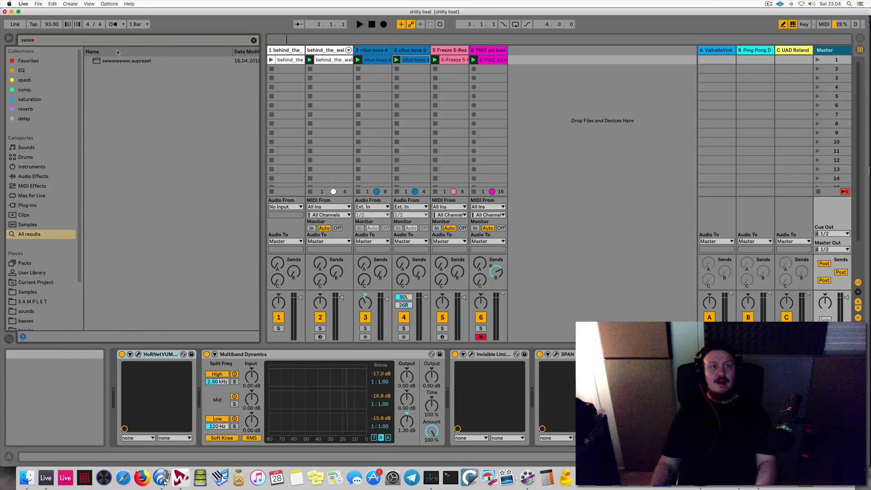
left_click_drag(131, 62, 144, 162)
left_click_drag(160, 337, 197, 378)
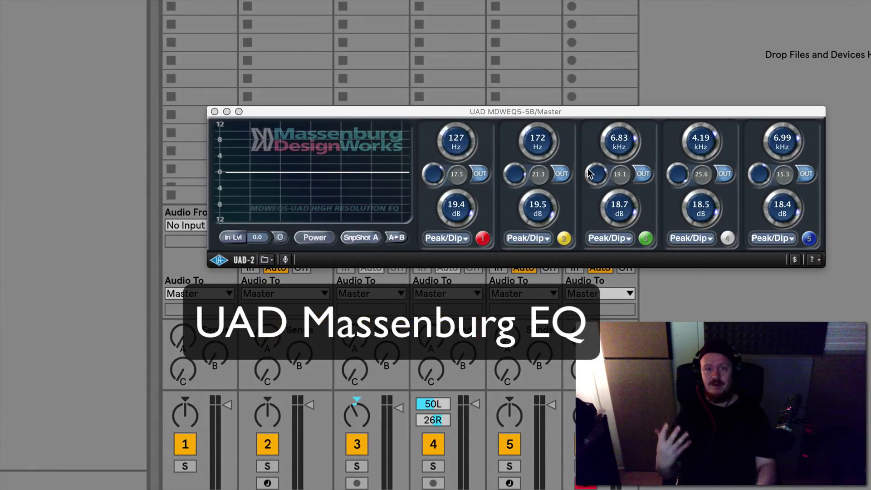
Enable band 1 of the Massenburg EQ and, while playing the beat, set it to cut 3.5 dB at 167 Hz
left_click(480, 173)
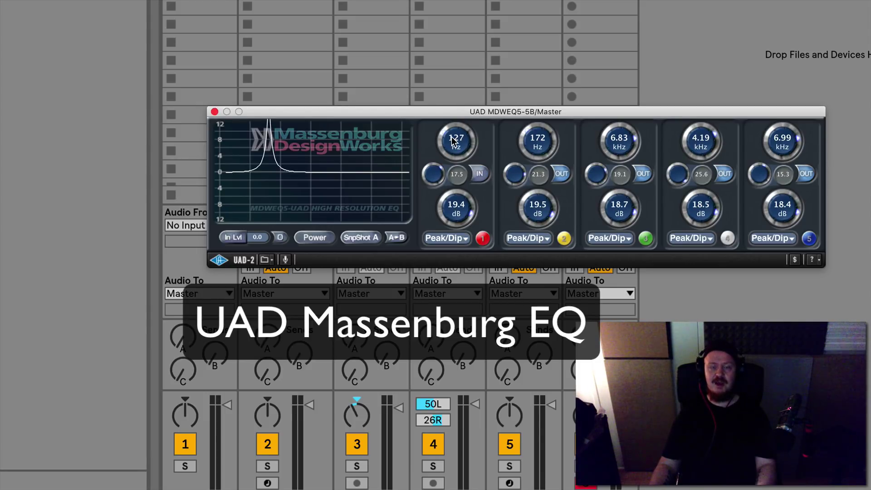
left_click_drag(454, 141, 454, 126)
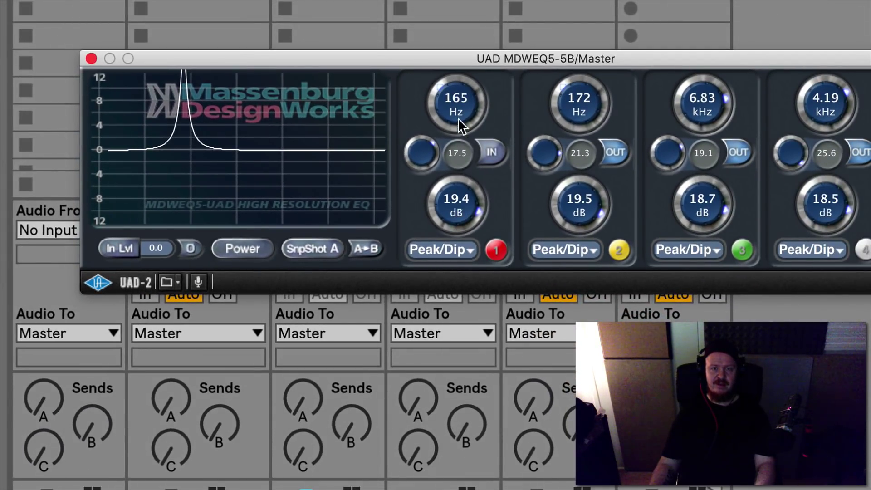
mouse_move(462, 119)
left_mouse_down()
mouse_move(462, 141)
mouse_move(462, 127)
left_mouse_up()
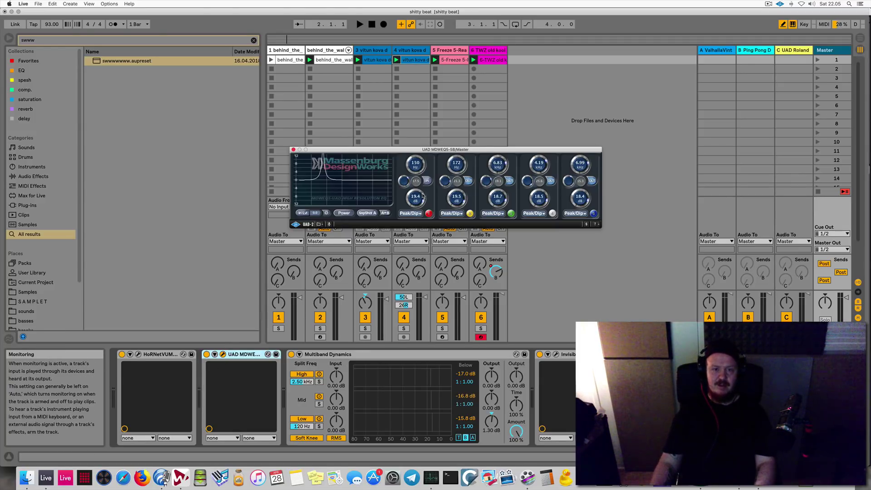
key("space")
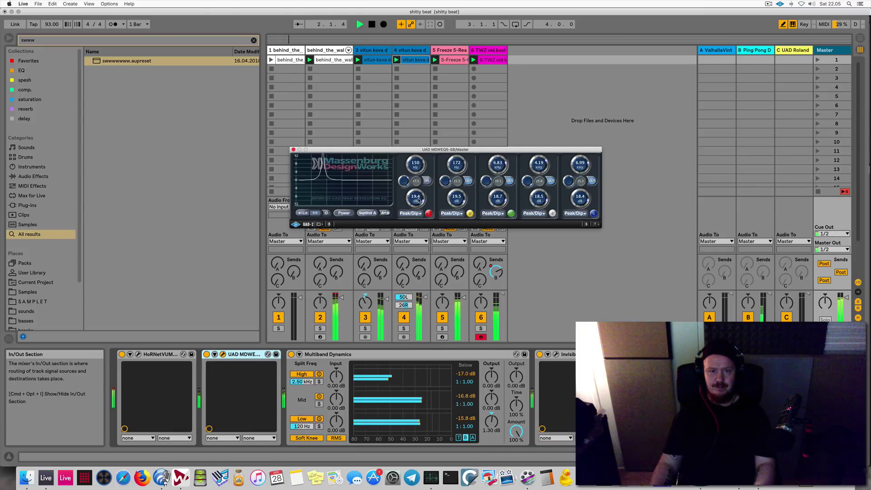
key("space")
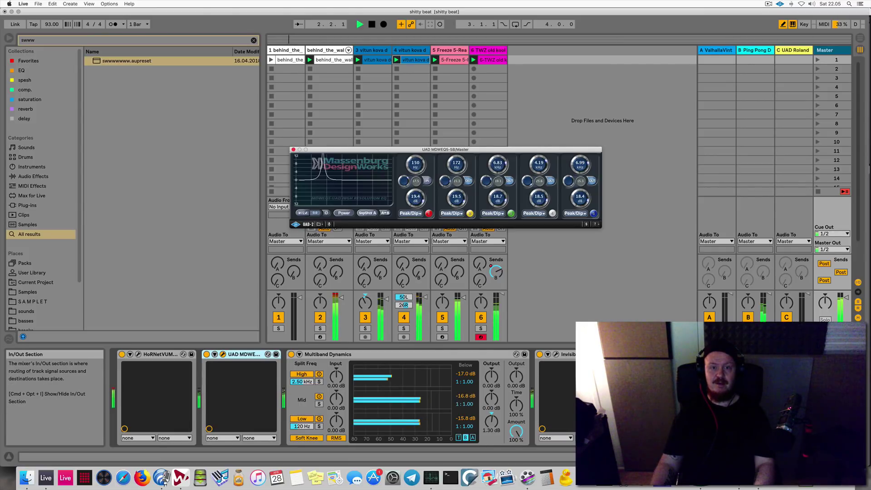
left_click_drag(415, 164, 416, 160)
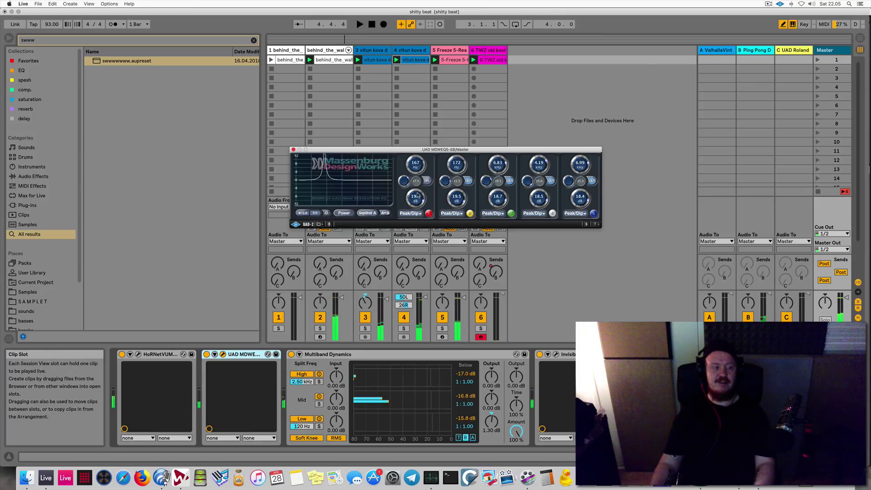
key("space")
left_click_drag(415, 201, 416, 227)
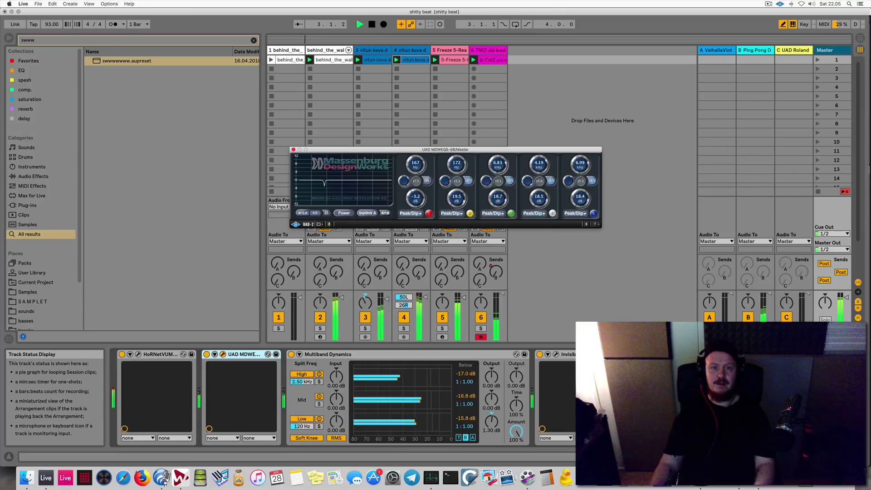
Enable EQ bands 2 and 3, cutting 2.4 dB at 154 Hz and 2.2 dB at 195 Hz
left_click(468, 181)
left_click_drag(456, 164, 457, 167)
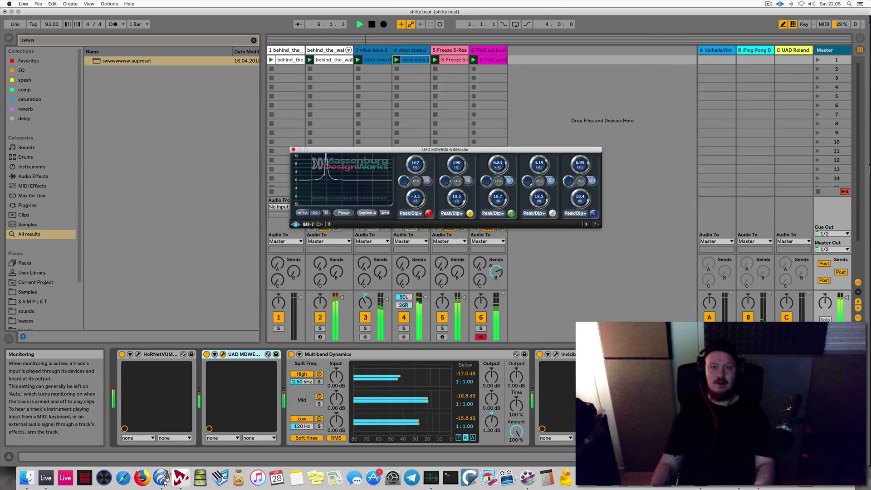
left_click_drag(456, 164, 457, 166)
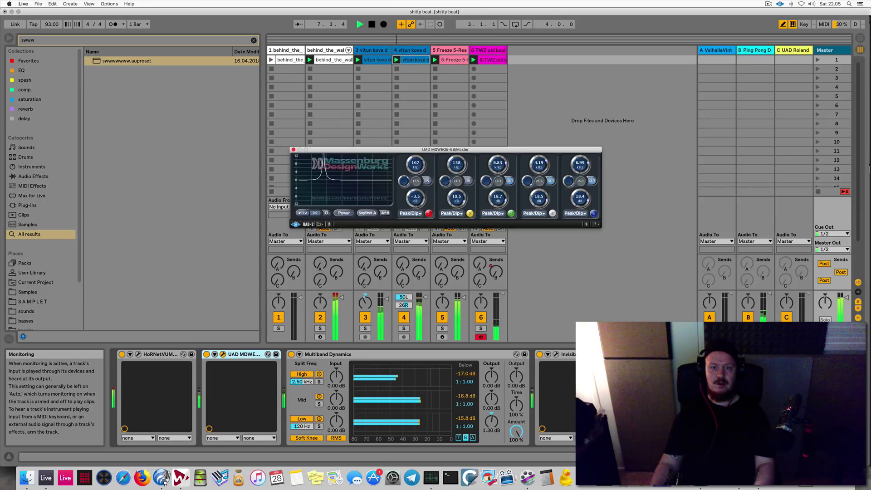
left_click_drag(457, 197, 457, 206)
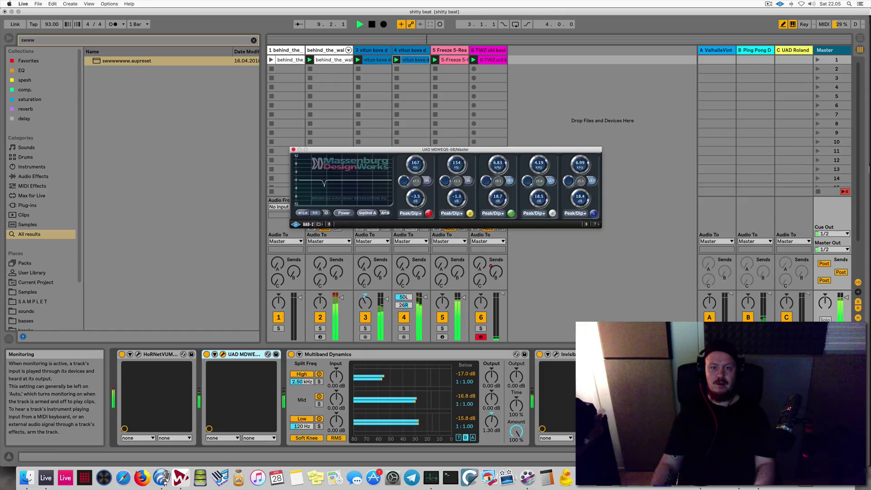
left_click(509, 181)
left_click_drag(497, 164, 498, 185)
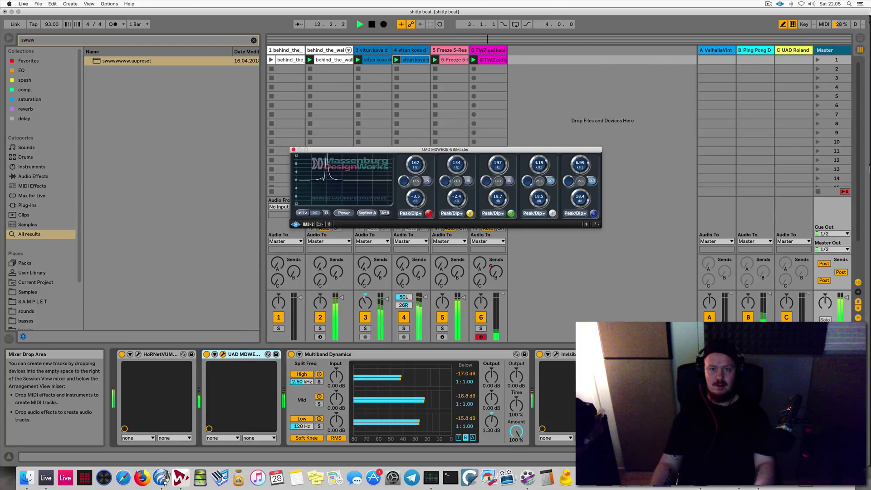
left_click_drag(497, 196, 498, 227)
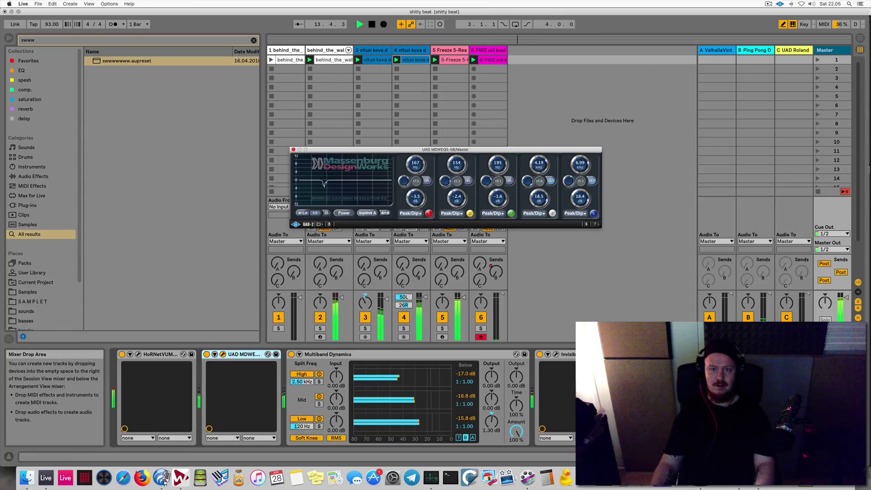
Enable EQ bands 4 and 5, cutting 2.6 dB at 165 Hz and 3.1 dB at 130 Hz, and stop playback
left_click(550, 181)
left_click_drag(539, 167, 539, 188)
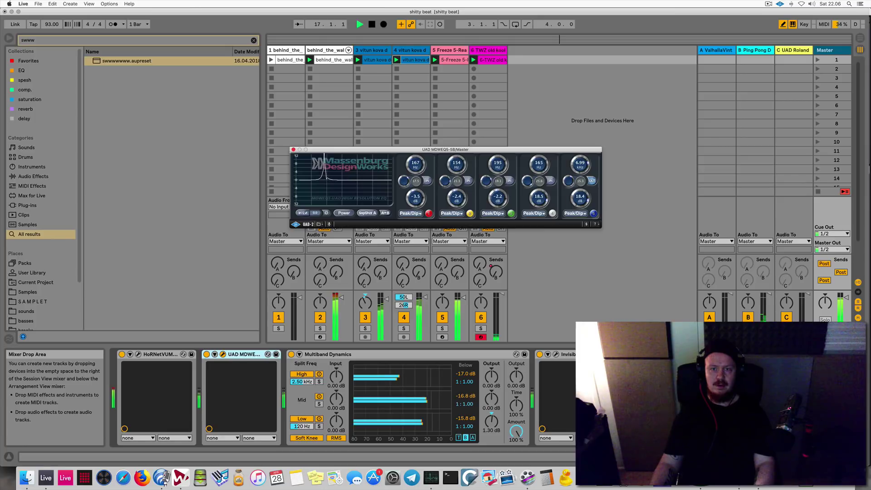
left_click_drag(538, 200, 539, 208)
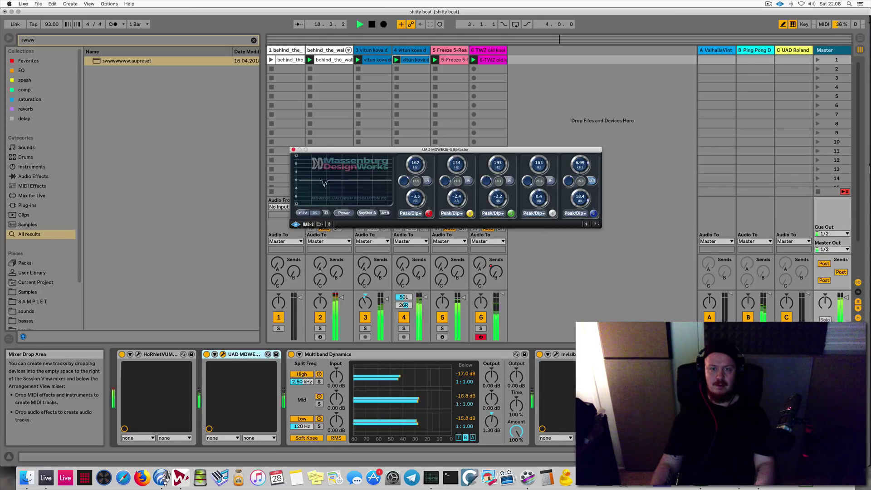
left_click(593, 181)
left_click_drag(580, 165, 580, 178)
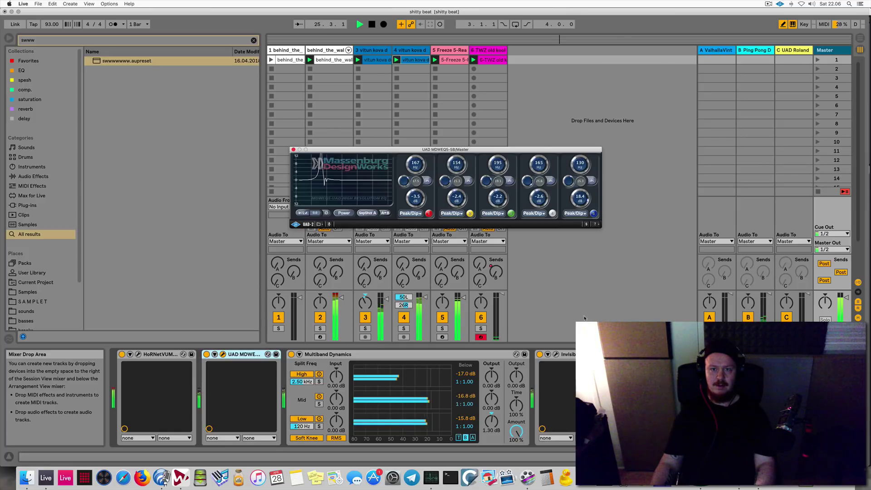
left_click_drag(584, 207, 582, 292)
key("space")
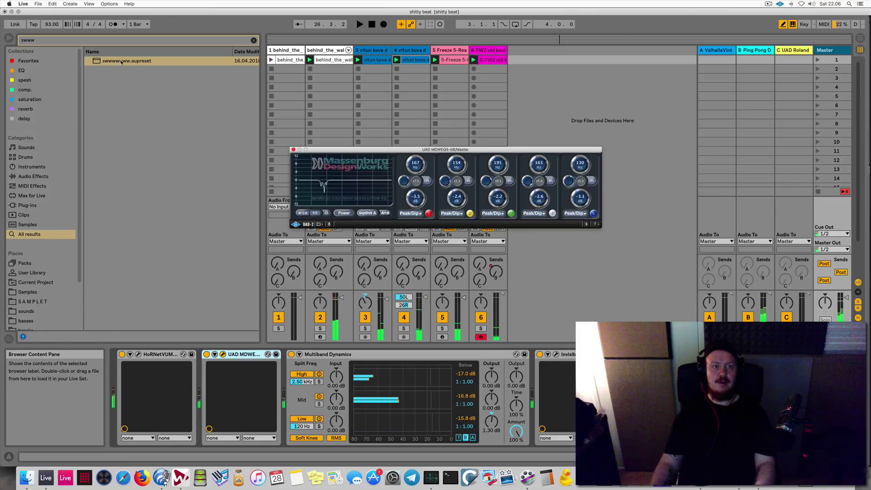
Insert a second copy of the Massenburg EQ preset on the Master track, directly after the first EQ
left_click(176, 245)
key("Return")
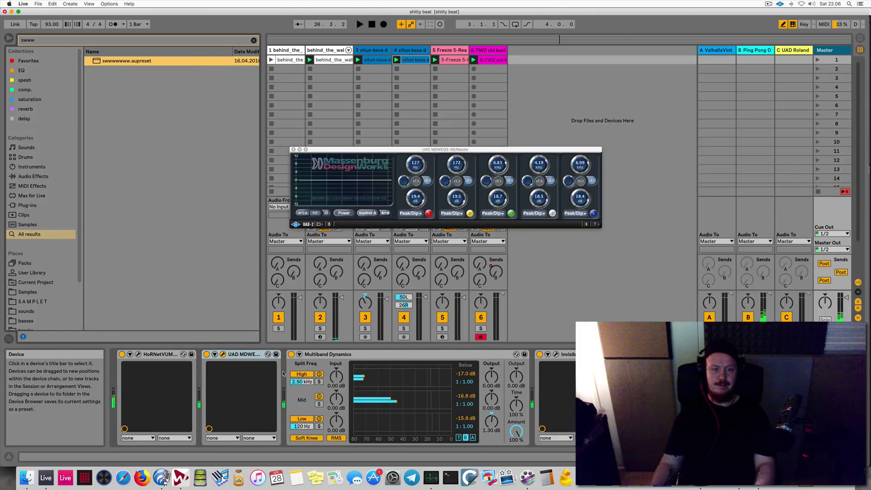
left_click_drag(132, 60, 287, 379)
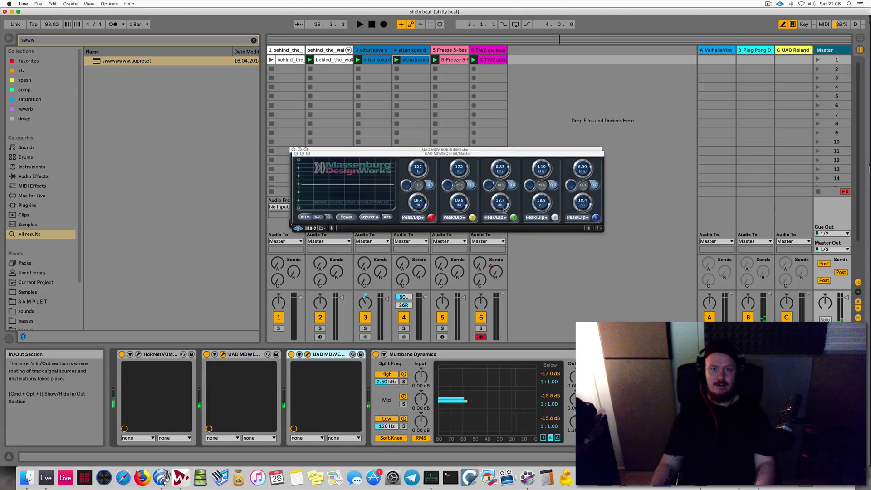
Play the beat, enable band 1 of the second EQ at 127 Hz, stop playback, and cut the band by 3.2 dB
key("space")
left_click(430, 184)
left_click_drag(420, 170, 869, 169)
left_click_drag(420, 170, 420, 172)
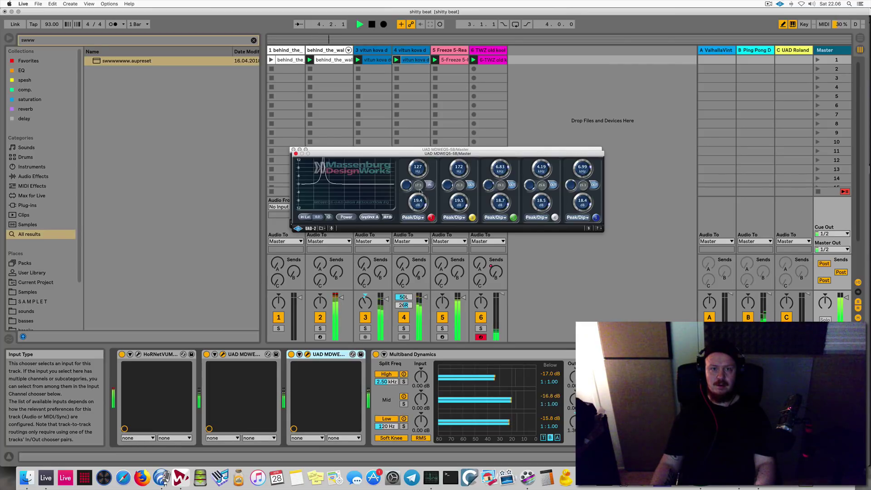
key("space")
left_click_drag(418, 202, 418, 224)
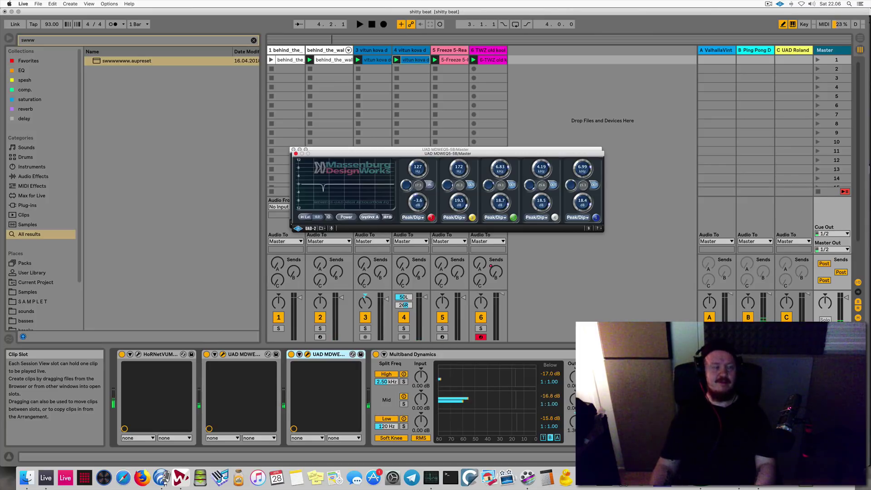
left_click_drag(419, 299, 420, 298)
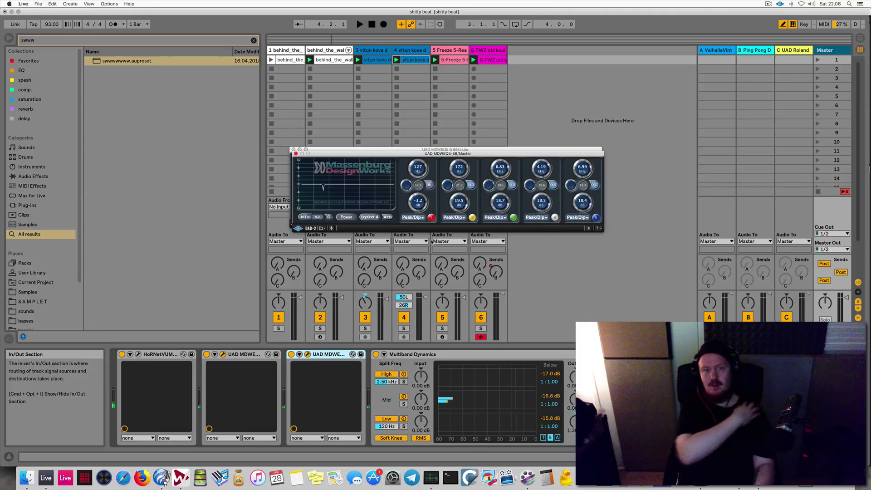
Play the beat and enable the second EQ's bands 2 and 3, cutting 2.5 dB at 123 Hz and 0.7 dB at 119 Hz
key("space")
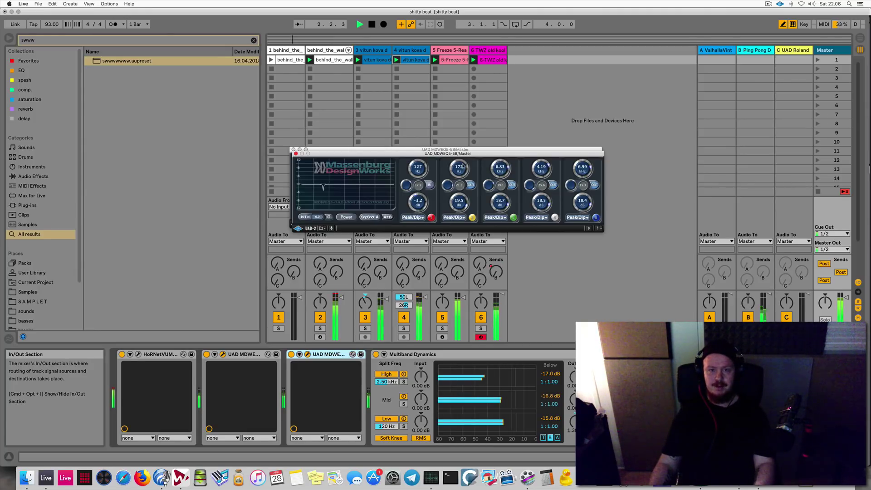
left_click(471, 186)
left_click_drag(459, 169, 459, 170)
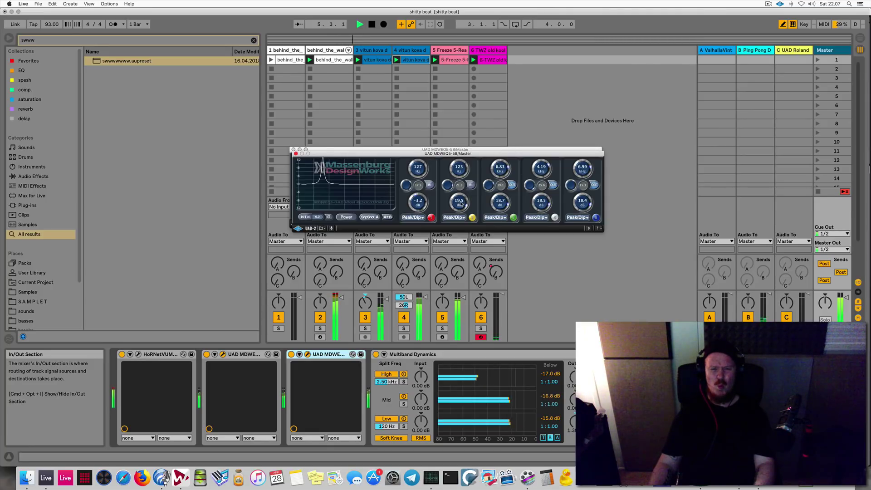
left_click_drag(460, 204, 459, 223)
left_click(513, 185)
left_click_drag(501, 169, 500, 225)
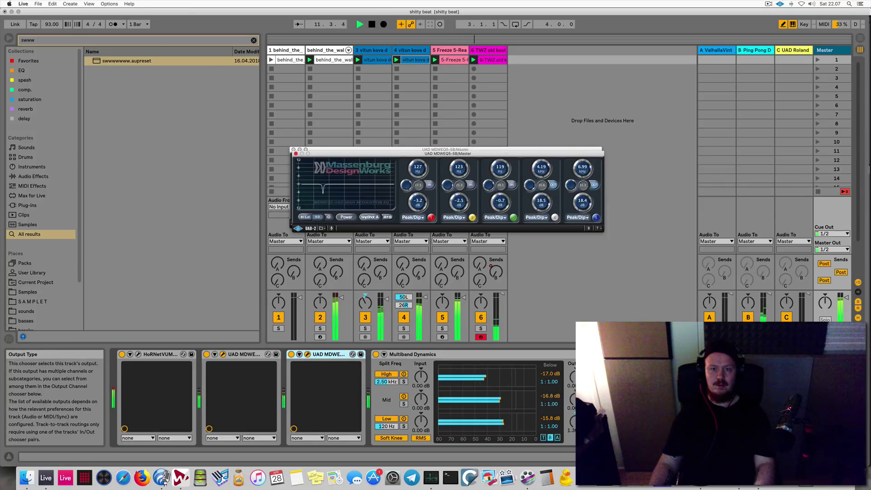
Stop playback, then close and reopen the second EQ's plug-in window
key("space")
left_click(296, 153)
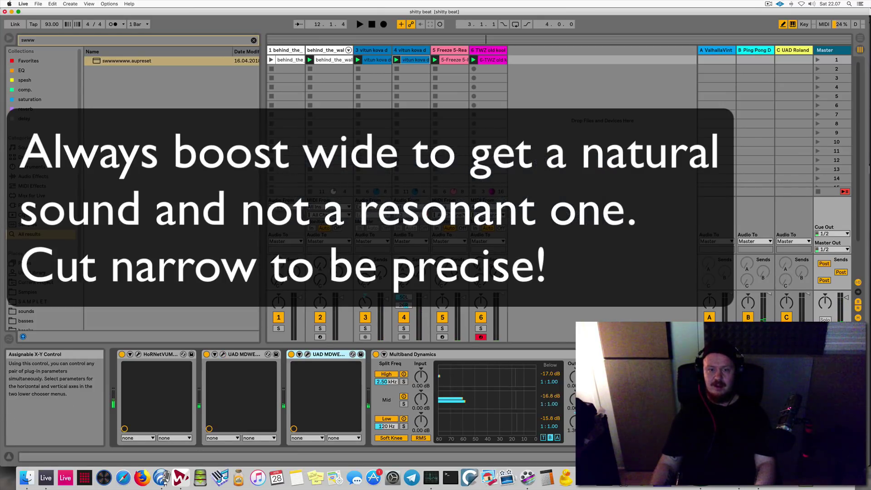
left_click(308, 354)
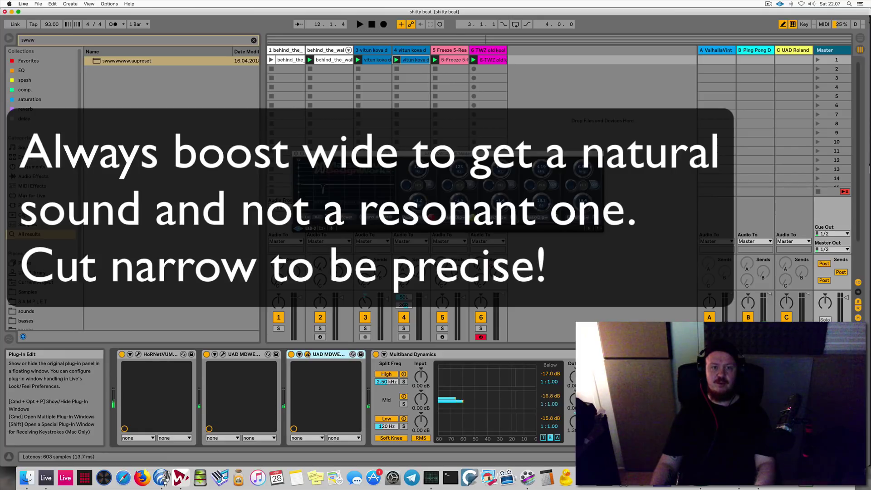
Search the browser for "ssss" and load the matching soothe preset onto the Master track
left_click(307, 354)
left_click(223, 354)
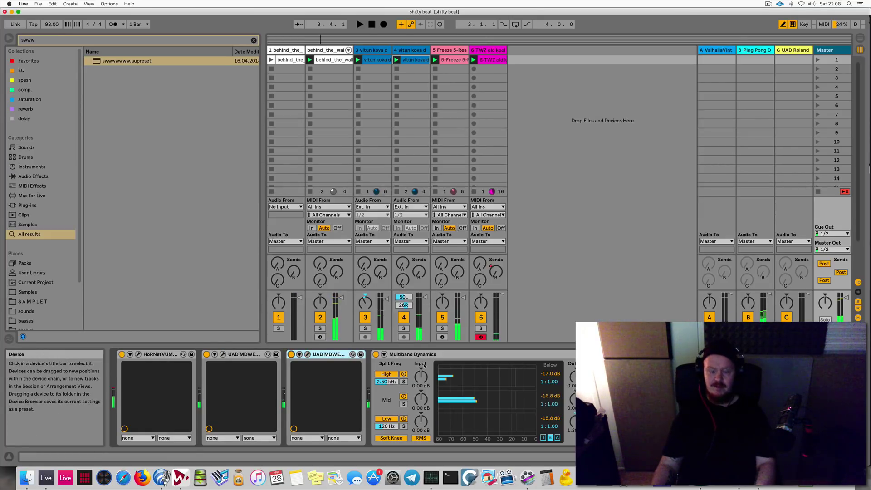
key("super+f")
type("ssss")
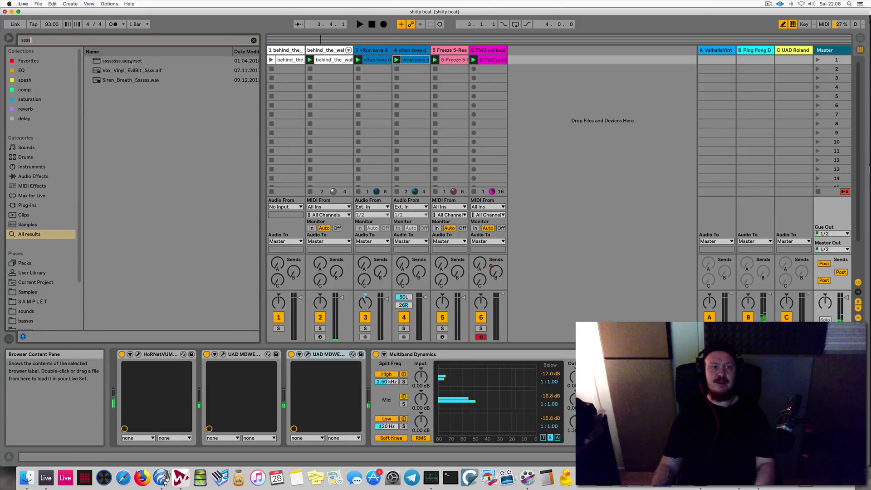
key("Down")
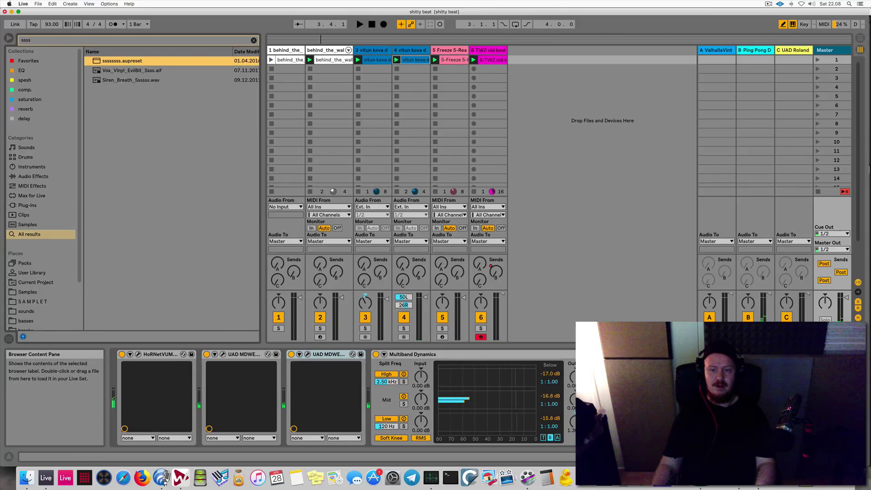
key("Return")
Shape soothe's detection curve by adjusting the low and high cuts and lowering band 1 to about 1.3 dB
left_click_drag(419, 327, 390, 328)
left_click(529, 328)
left_click_drag(532, 330, 540, 328)
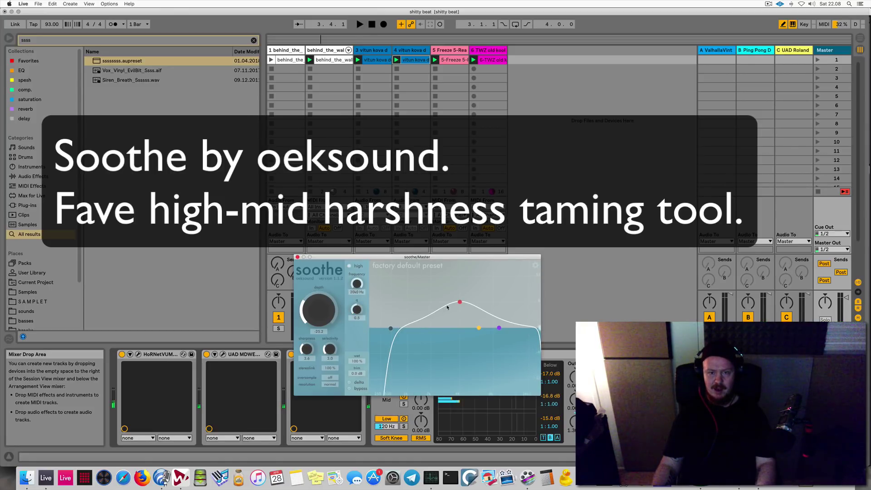
left_click_drag(460, 302, 476, 322)
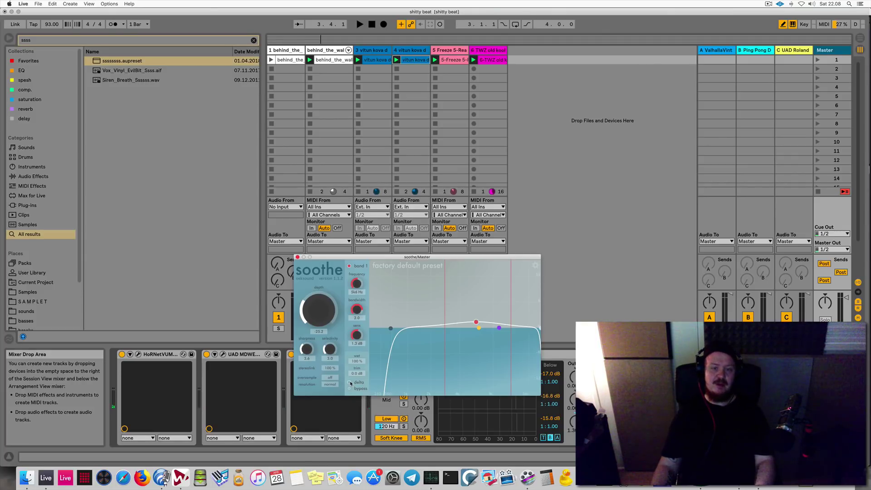
left_click_drag(392, 328, 396, 331)
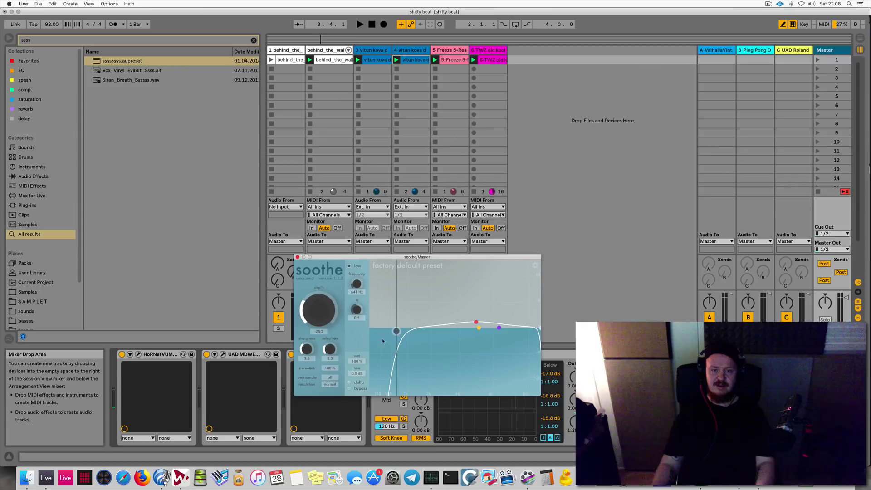
left_click_drag(396, 332, 405, 331)
Play the beat in soothe's delta mode, set depth to 10.8 and low cut to 1k1 Hz, and switch delta off
left_click(349, 382)
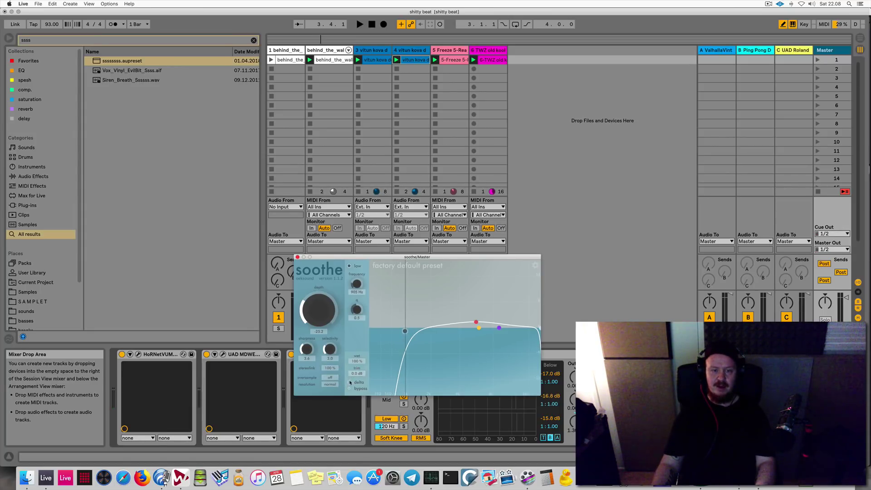
key("space")
left_click_drag(321, 323, 317, 304)
left_click_drag(405, 331, 413, 332)
left_click_drag(326, 325, 326, 320)
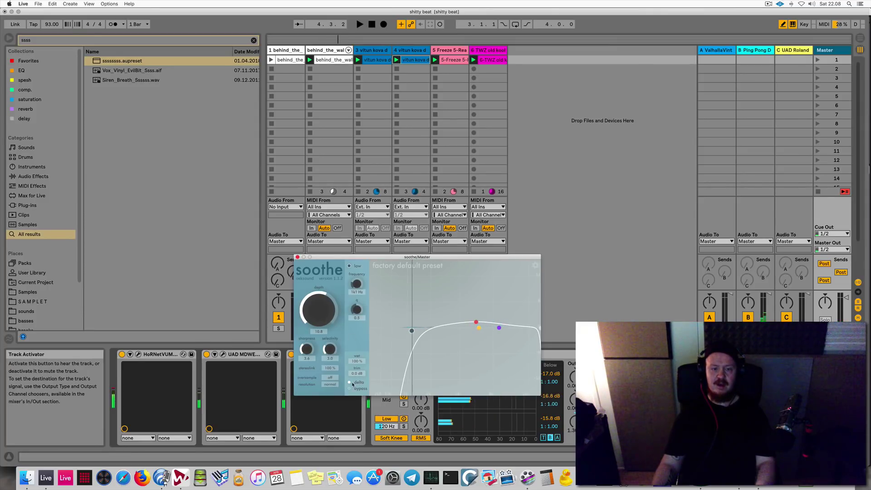
left_click(350, 383)
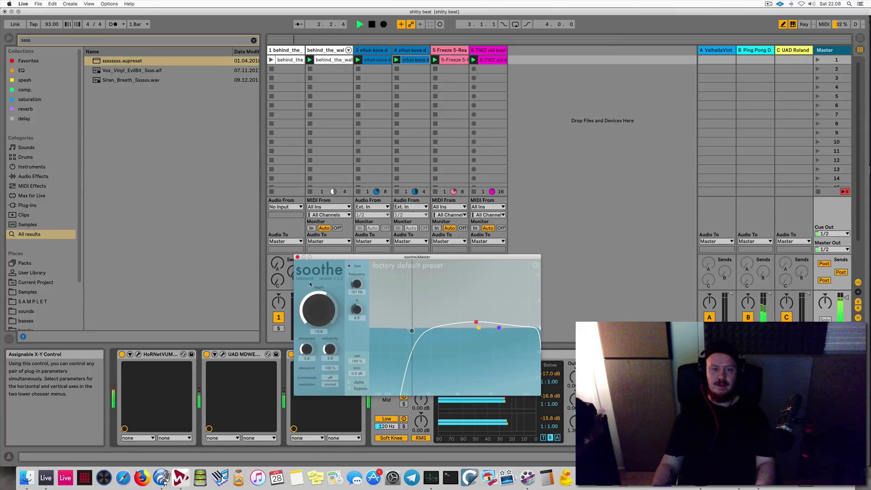
Play the beat and fine-tune soothe's depth, listening to the removed signal with delta switched on
key("space")
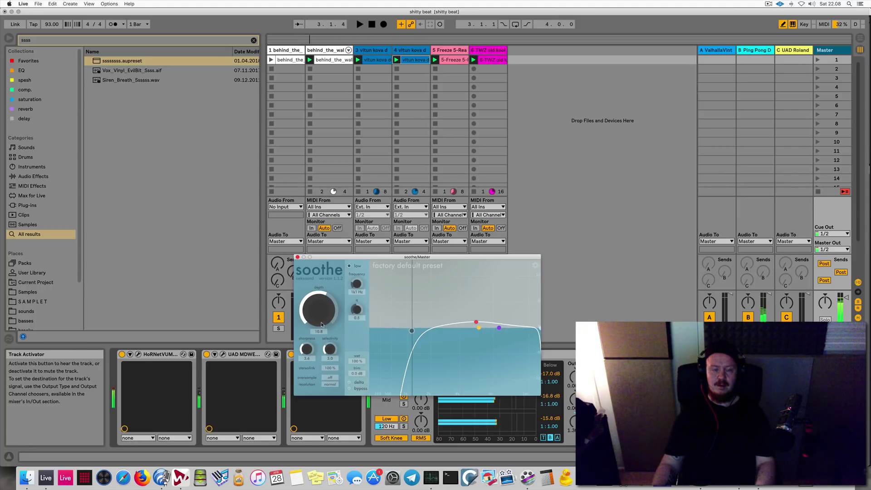
key("space")
mouse_move(321, 324)
left_mouse_down()
mouse_move(322, 298)
mouse_move(313, 324)
mouse_move(318, 312)
left_mouse_up()
left_click(349, 382)
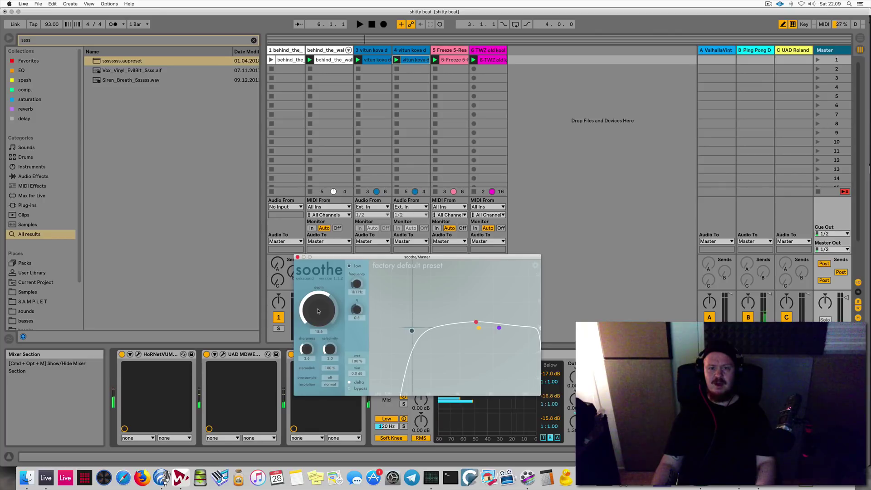
key("space")
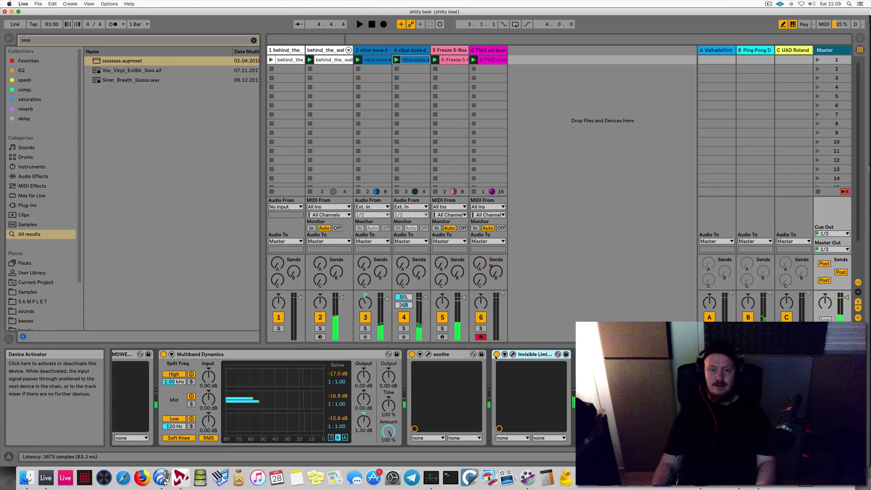
Bypass the Invisible Limiter and insert iZotope Ozone 7 directly after soothe on the Master track
left_click(497, 355)
key("space")
key("super+f")
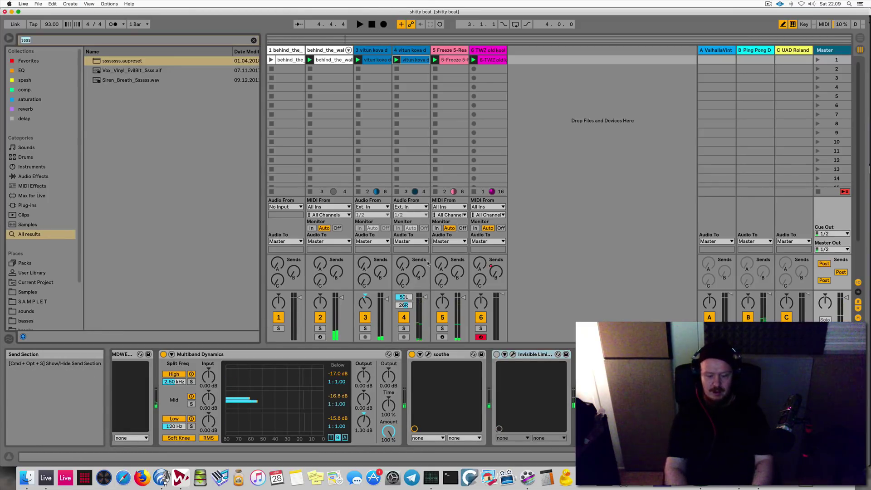
type("ozone")
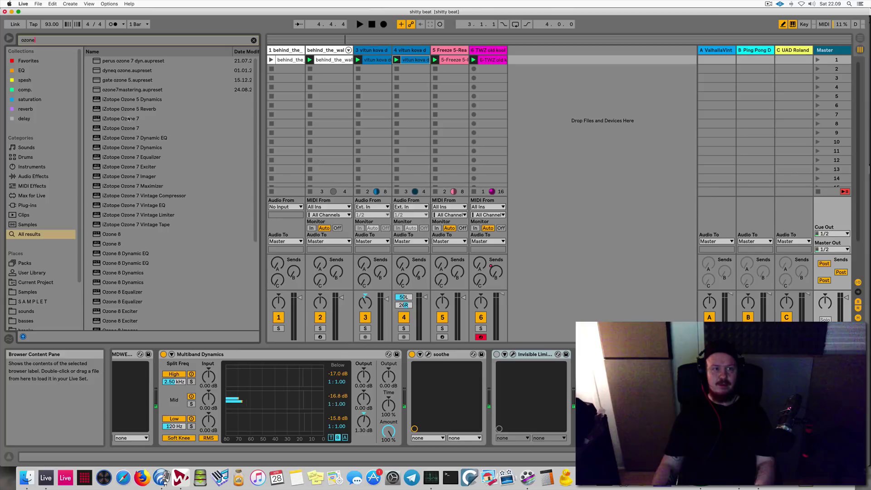
left_click(121, 130)
left_click_drag(187, 221, 473, 376)
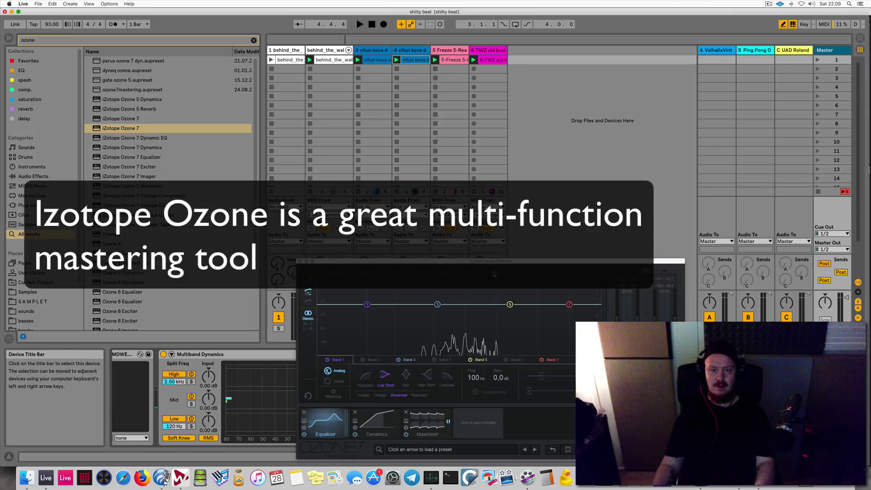
Load Ozone's MASTERING preset and lower the equalizer's band 1 highpass to 24.6 Hz
left_click(568, 449)
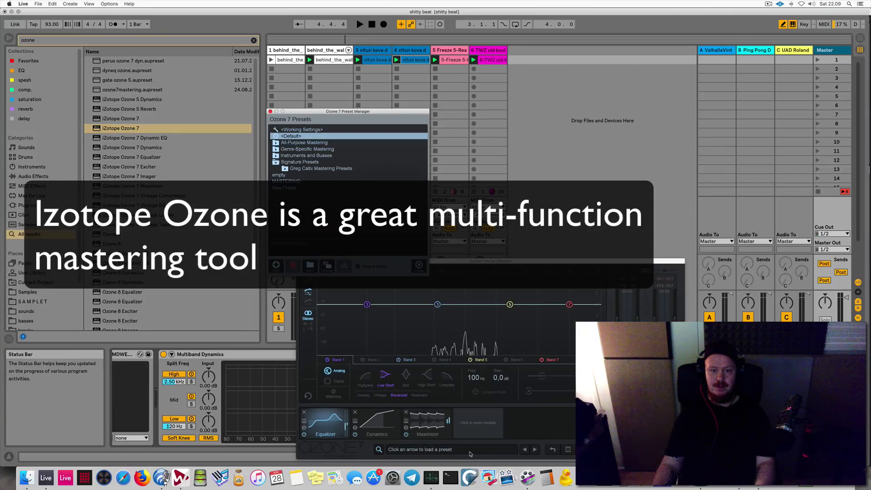
left_click(295, 182)
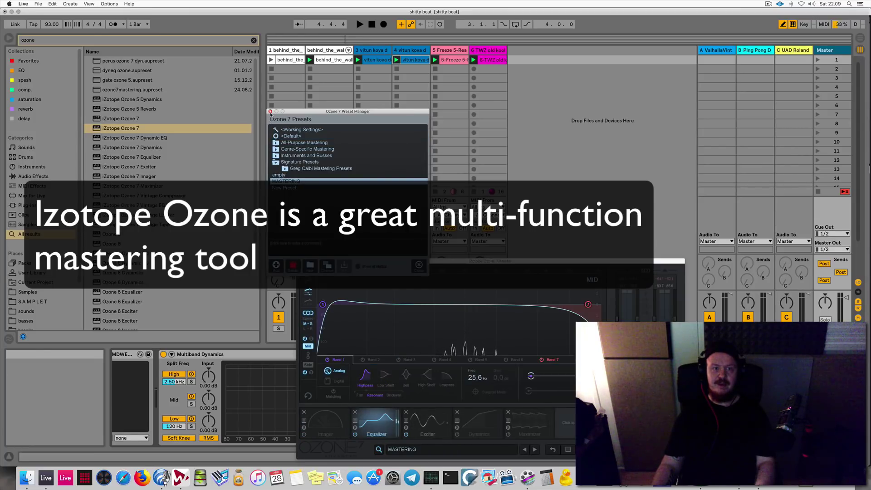
left_click(271, 111)
left_click_drag(324, 305, 322, 311)
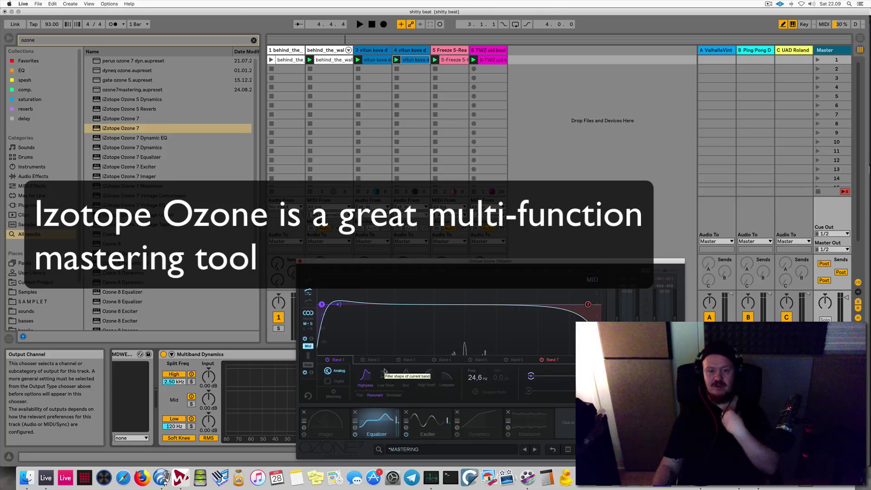
Enable the Imager and Maximizer modules in Ozone
left_click(317, 433)
left_click(305, 435)
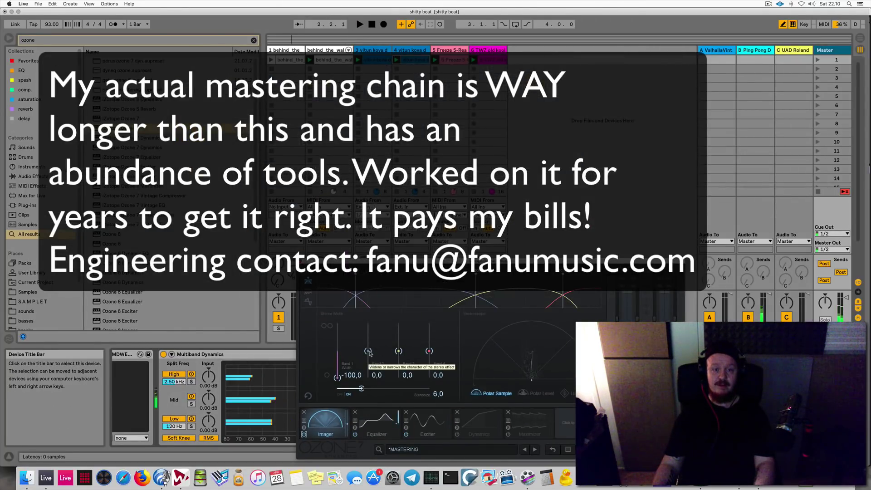
left_click(532, 429)
left_click(509, 436)
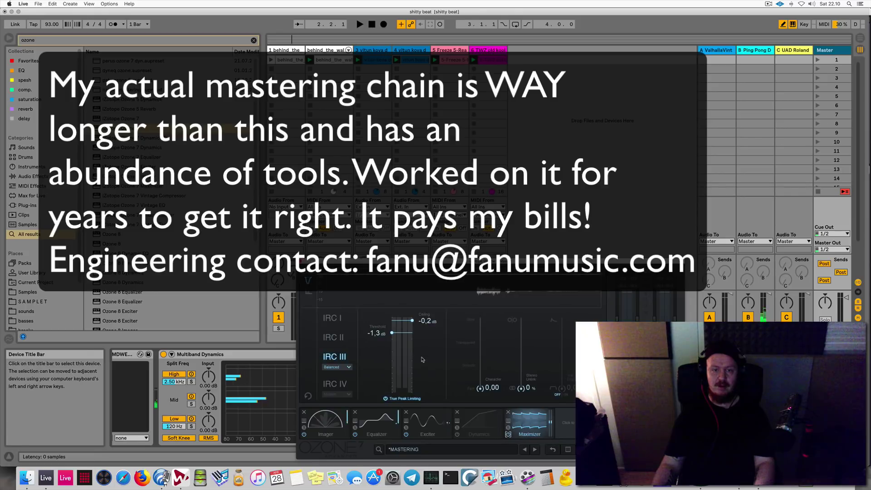
Play the beat, lower the Maximizer threshold to -16.5 dB, and set the Imager's band 2 width to 27.8
key("space")
left_click_drag(384, 371, 382, 388)
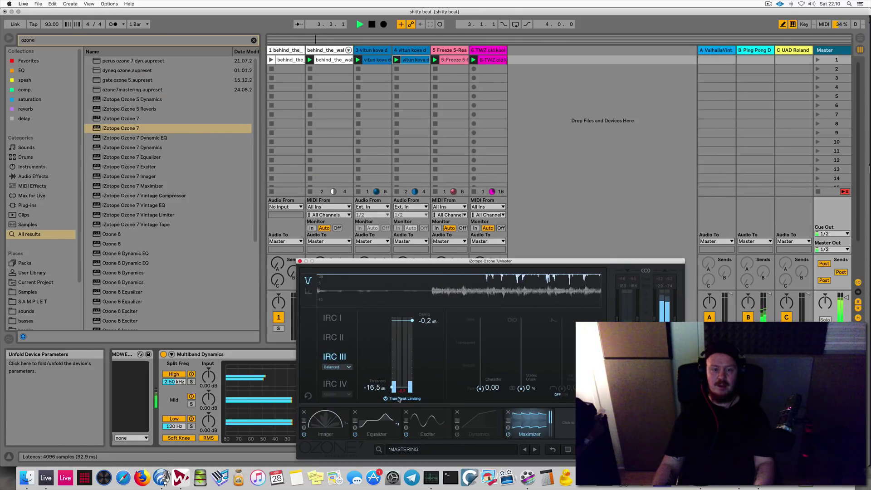
left_click(327, 421)
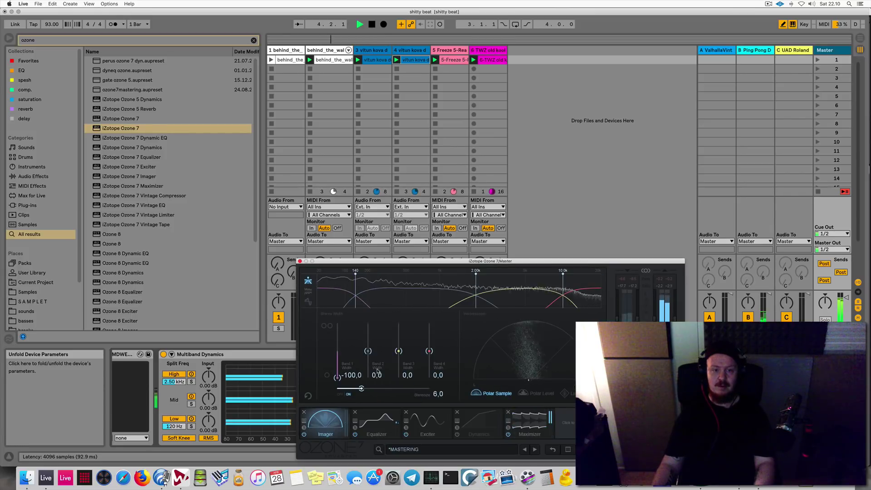
left_click_drag(368, 351, 368, 343)
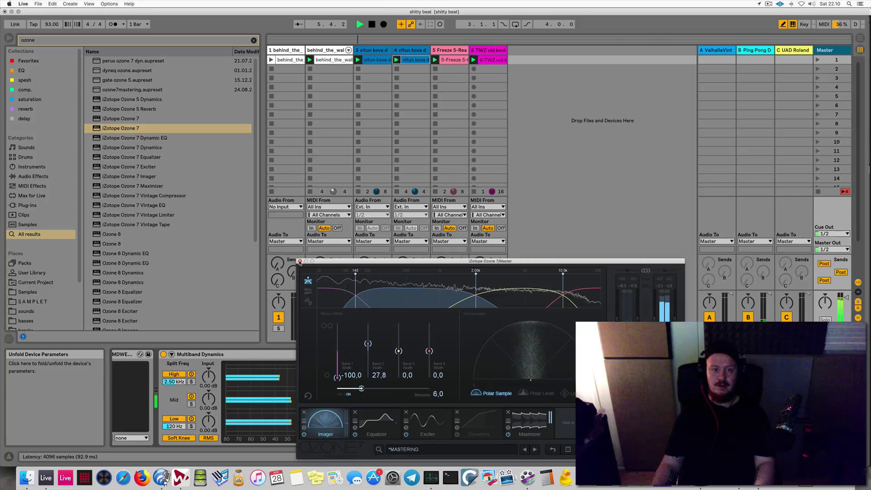
Bypass Ozone to check the Invisible Limiter's settings, close the limiter, and switch Ozone back on with its window open
key("super+w")
left_click(497, 354)
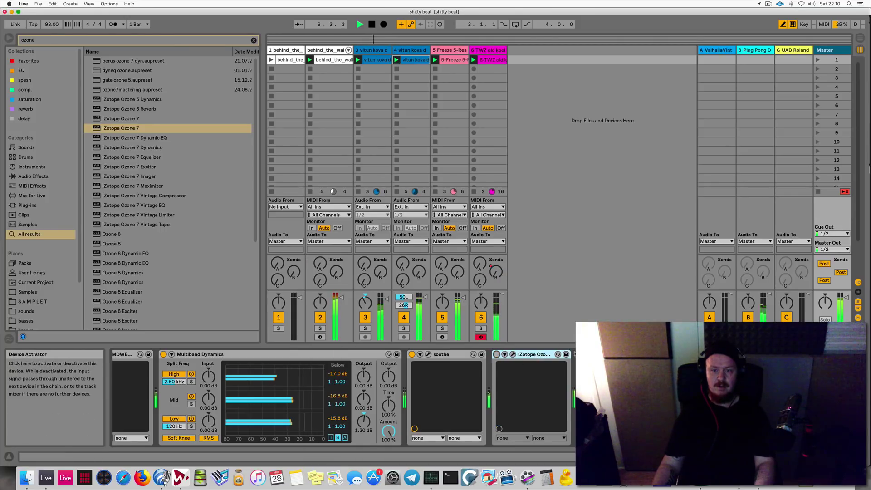
left_click(597, 355)
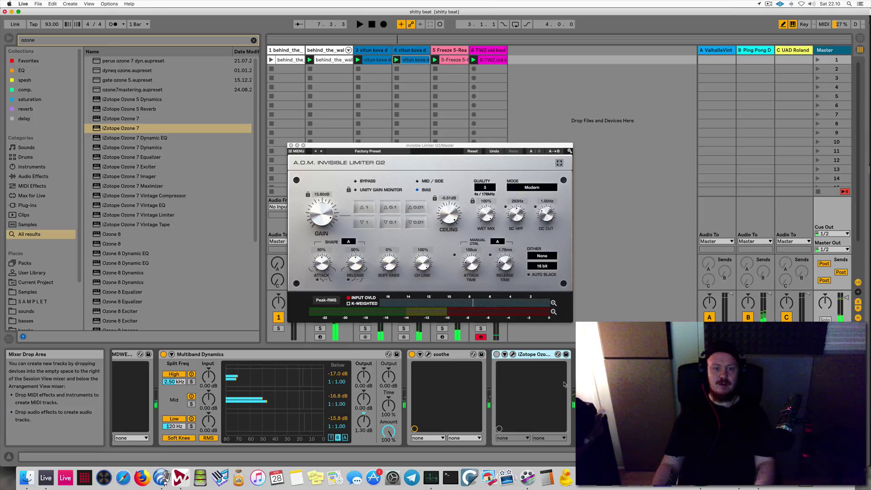
key("super+w")
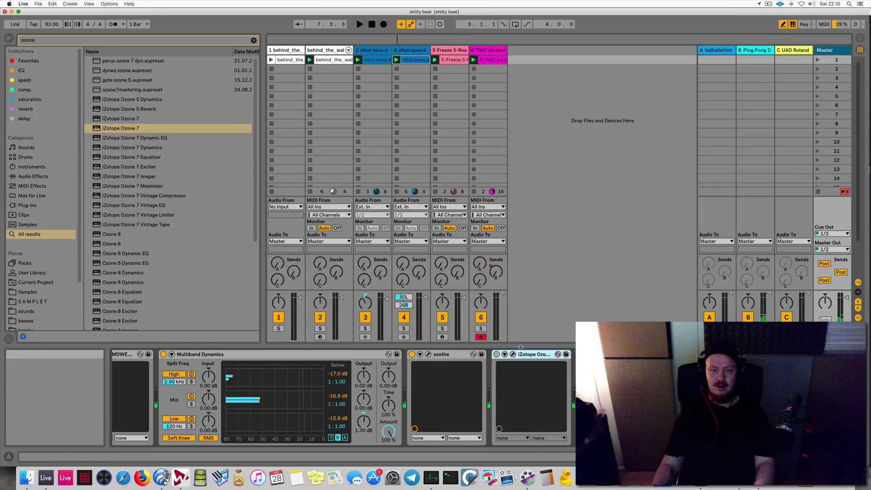
left_click(496, 355)
left_click(513, 355)
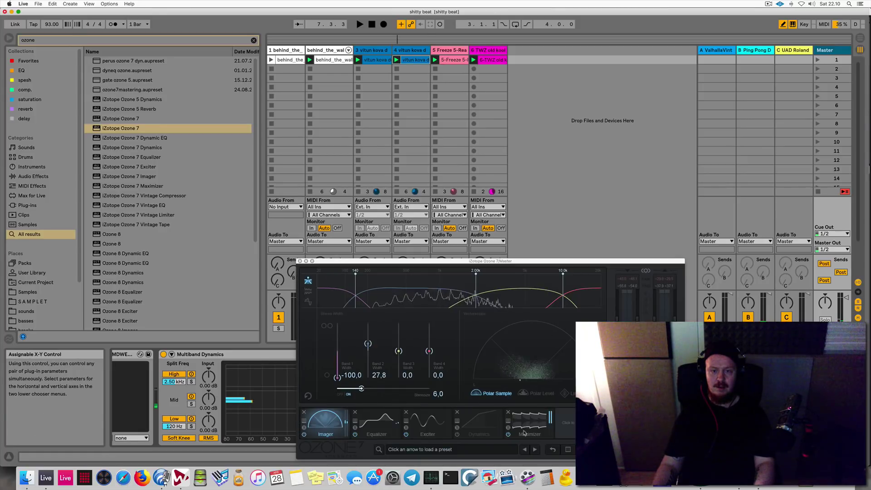
Play the beat and set Ozone's Maximizer threshold to -15.5 dB
left_click(527, 421)
key("space")
left_click_drag(369, 391, 370, 389)
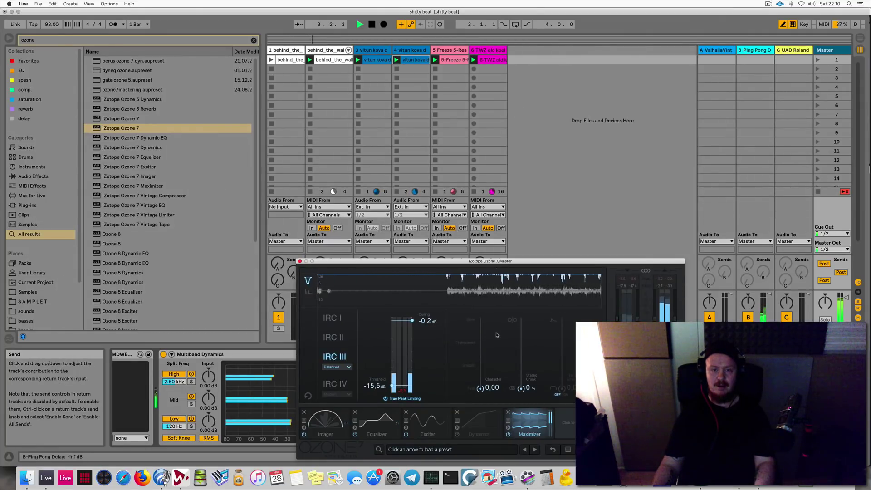
Switch to WaveLab Elements, play the moontage HH reference montage from several positions, and return to Ableton Live
key("super+Tab")
key("space")
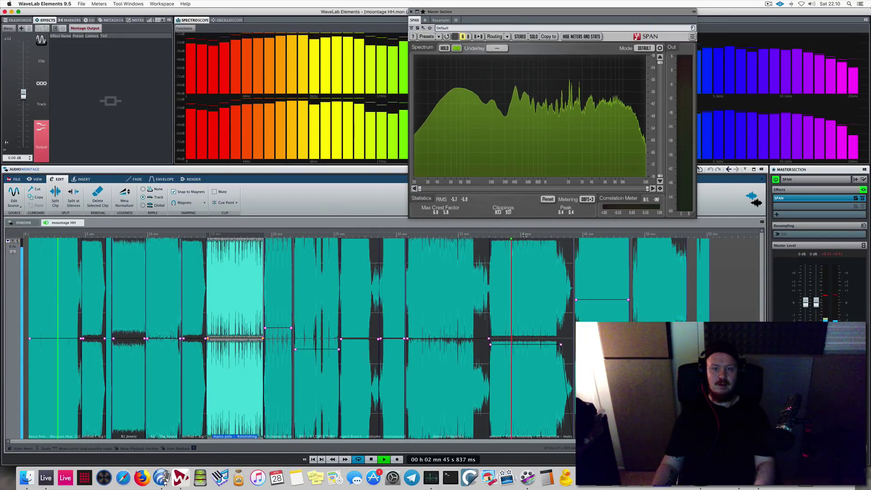
left_click(511, 236)
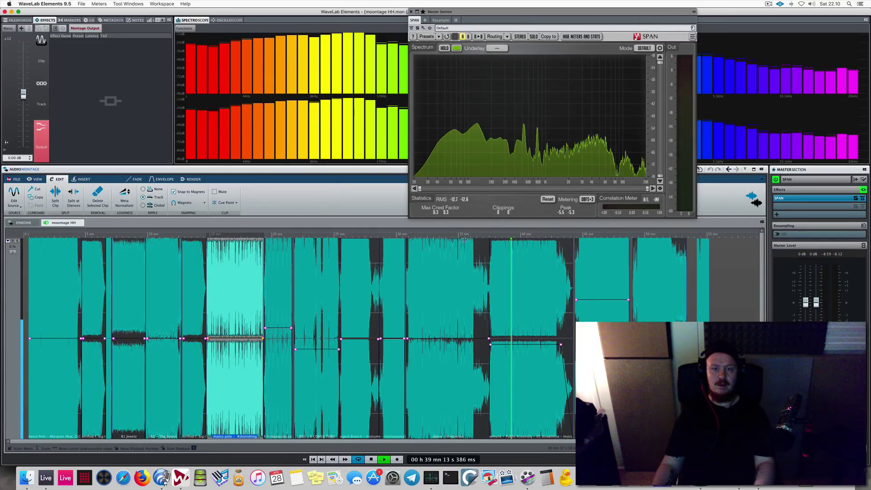
left_click(428, 235)
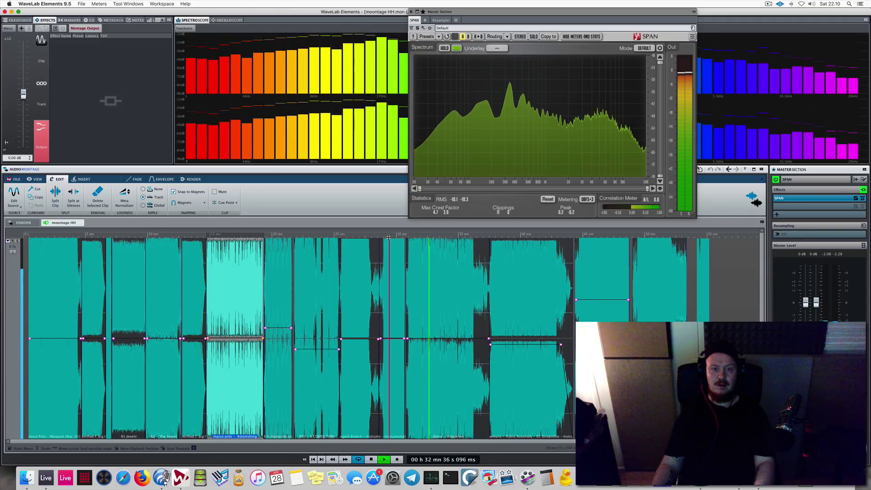
left_click(390, 236)
left_click(232, 235)
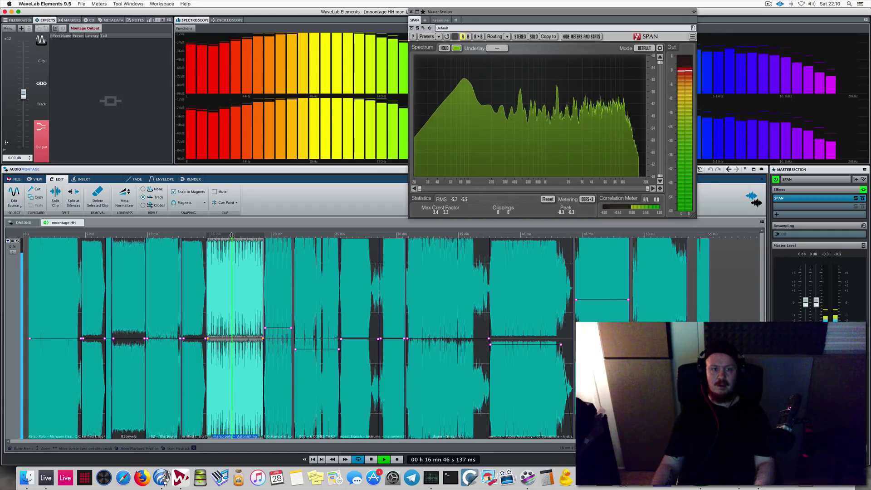
key("super+Tab")
Audition the beat with a raised band 2 amount in Ozone's Exciter, and bring the amount back to 0.0
mouse_move(405, 389)
left_mouse_down()
mouse_move(406, 365)
mouse_move(405, 380)
left_mouse_up()
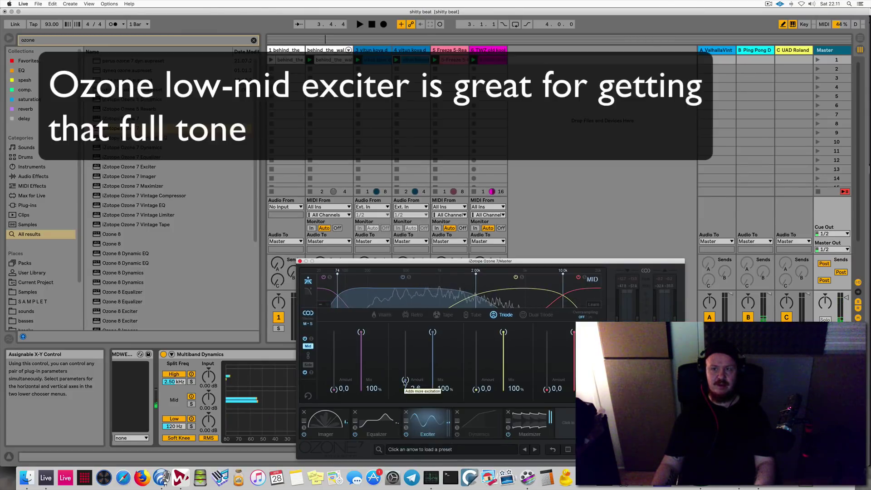
key("space")
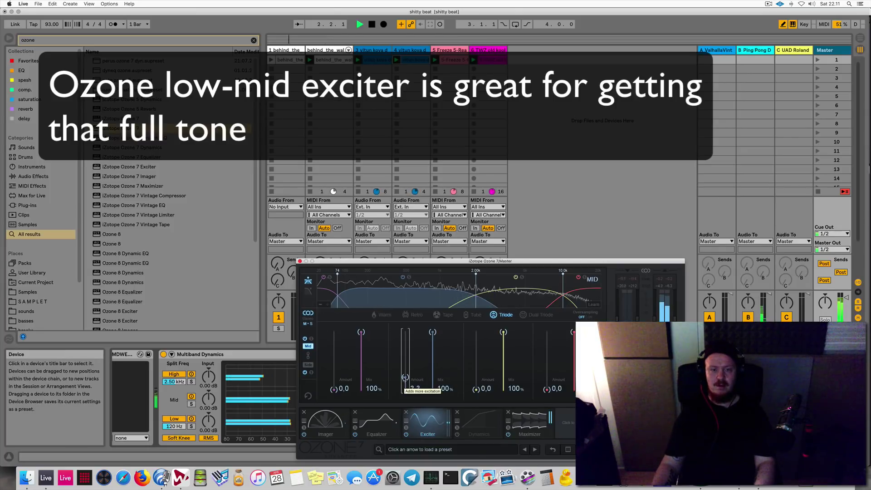
mouse_move(406, 380)
left_mouse_down()
mouse_move(403, 368)
mouse_move(404, 395)
left_mouse_up()
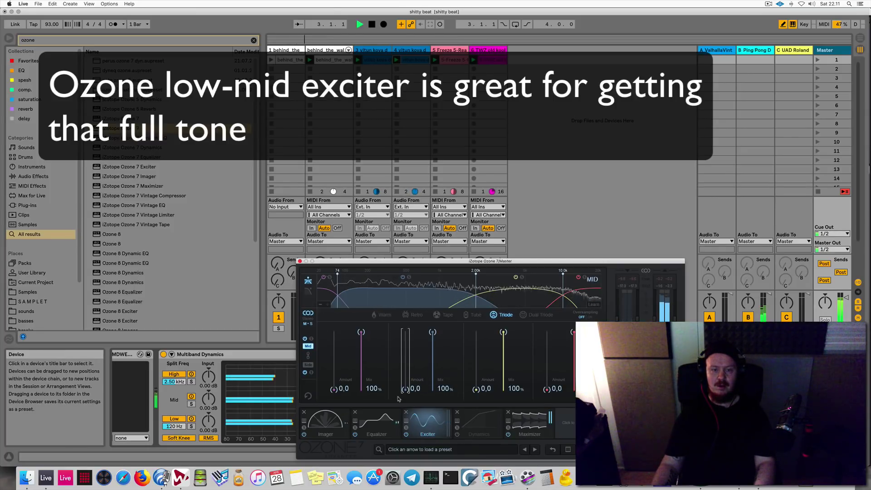
Set the band 2 amount in Ozone 7's Exciter to 2.3 during playback and move the Ozone window clear of the device chain
key("space")
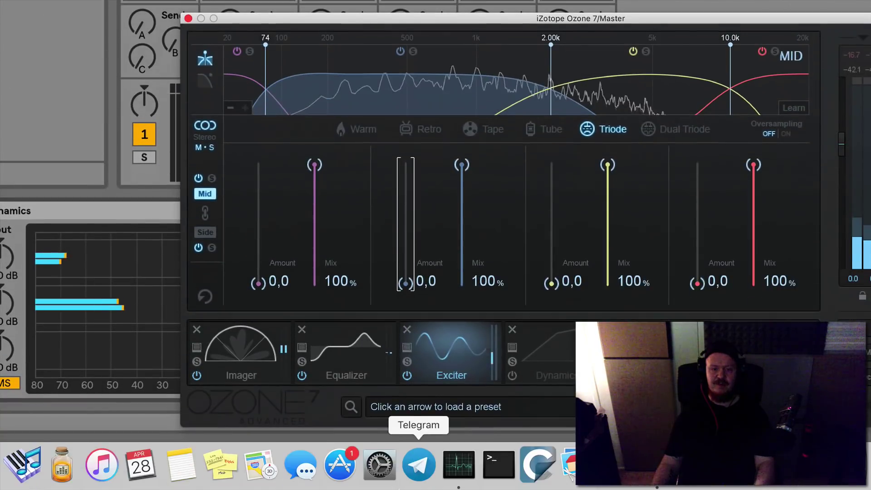
left_click_drag(406, 286, 413, 267)
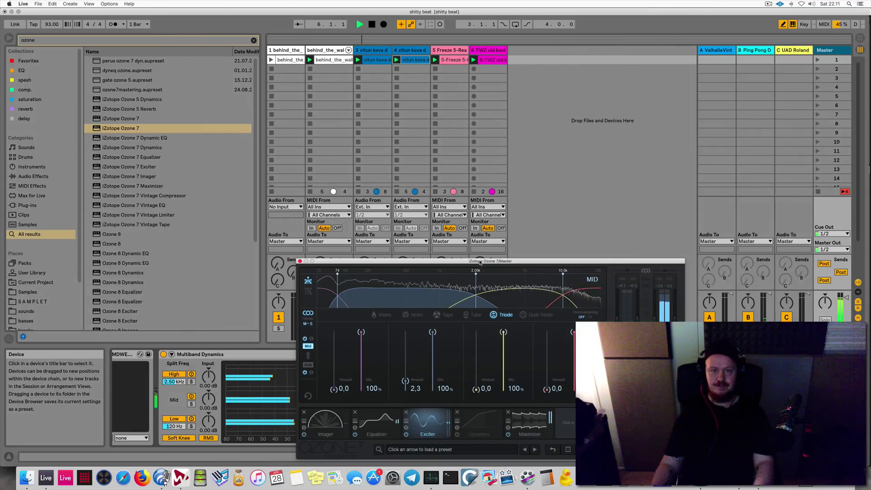
left_click_drag(473, 260, 453, 48)
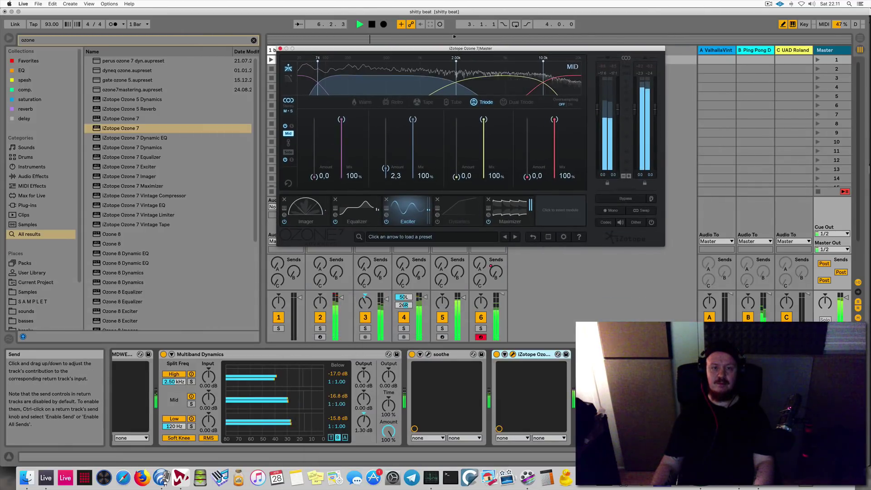
Stop playback, then switch off True Peak Limiting and set the threshold to -9.2 dB in Ozone 7's Maximizer
left_click(513, 210)
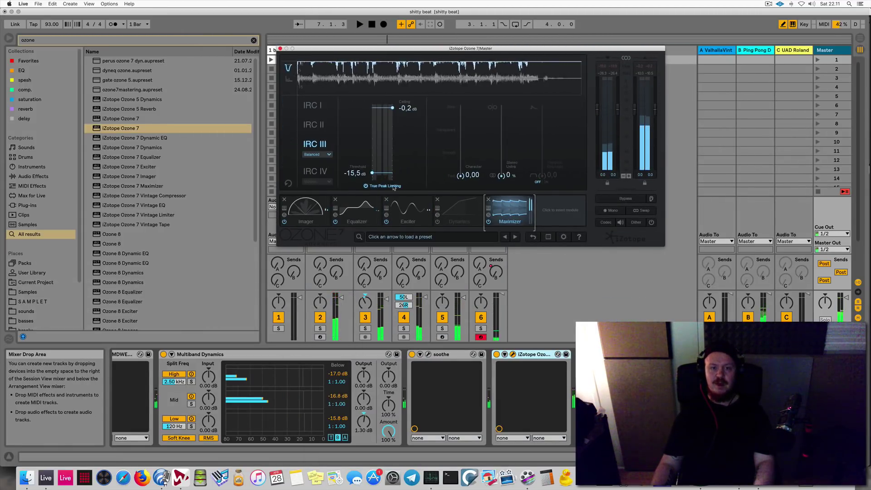
key("space")
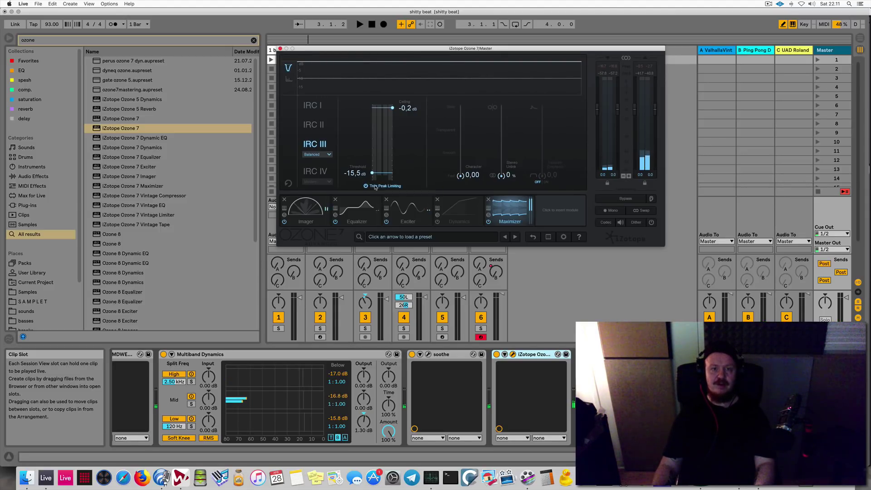
left_click_drag(355, 175, 354, 164)
scroll(531, 395, "right", 3)
key("super+f")
type("maxx")
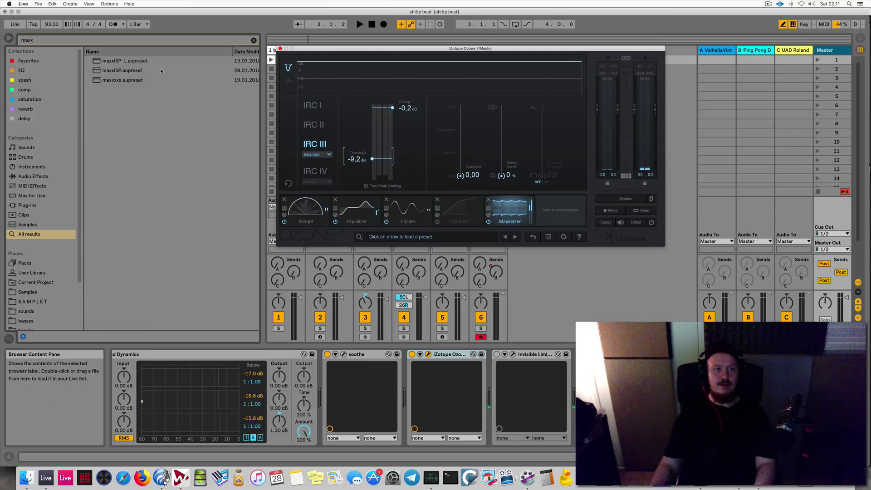
left_click_drag(119, 63, 512, 409)
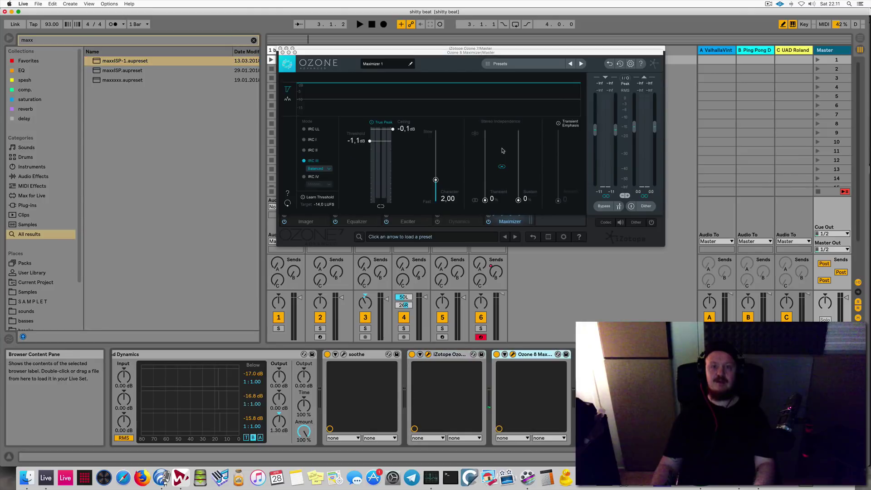
Play the beat and set the Ozone 8 Maximizer's threshold to -6.2 dB
left_click_drag(363, 144, 361, 160)
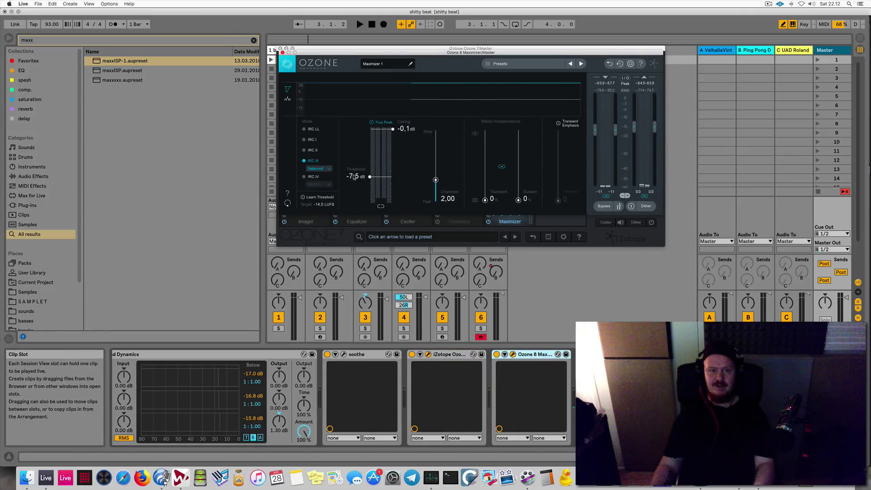
left_click_drag(354, 165, 354, 166)
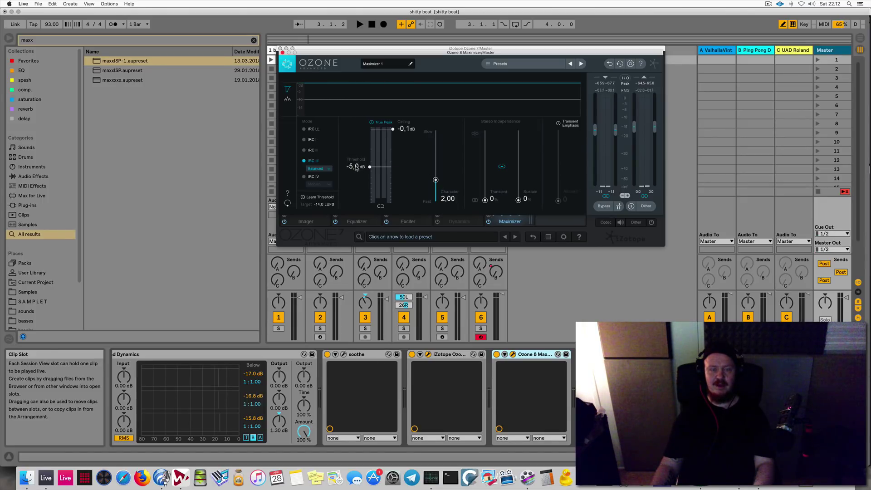
key("space")
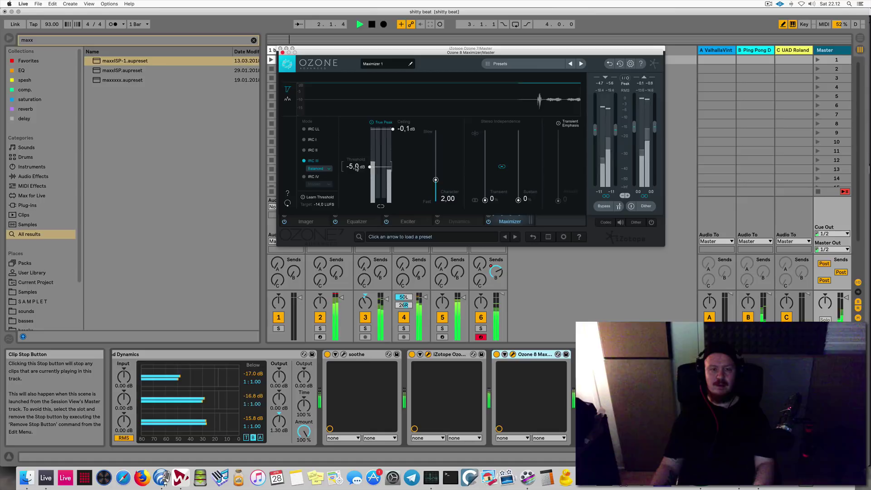
left_click_drag(356, 168, 356, 173)
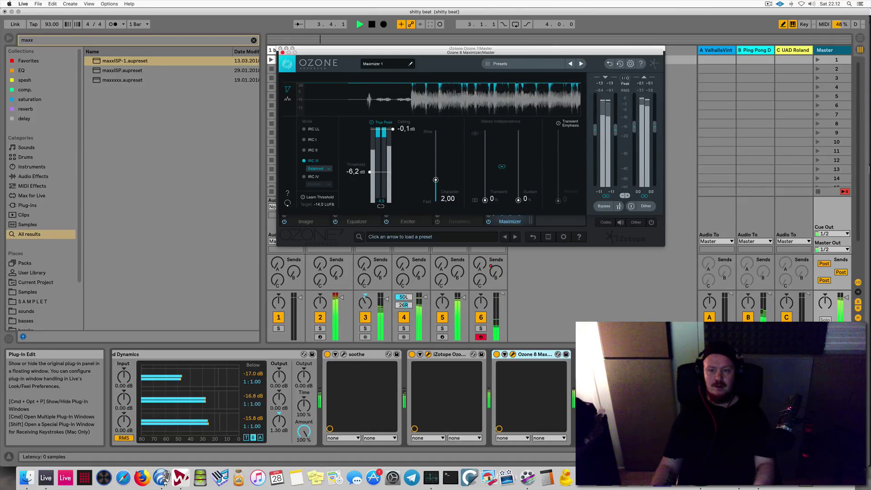
Examine the master signal in SPAN, stop playback, and close the SPAN, Ozone 8 Maximizer and Ozone 7 windows
left_click(598, 355)
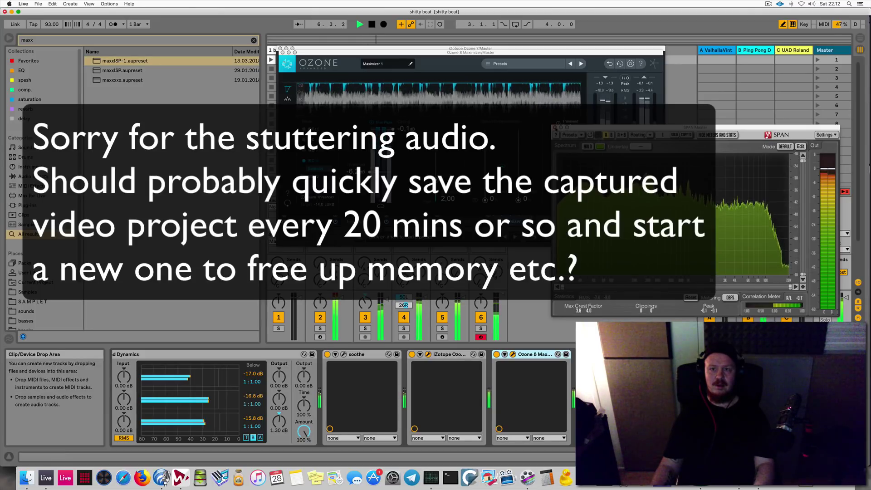
left_click(555, 128)
key("space")
left_click(282, 52)
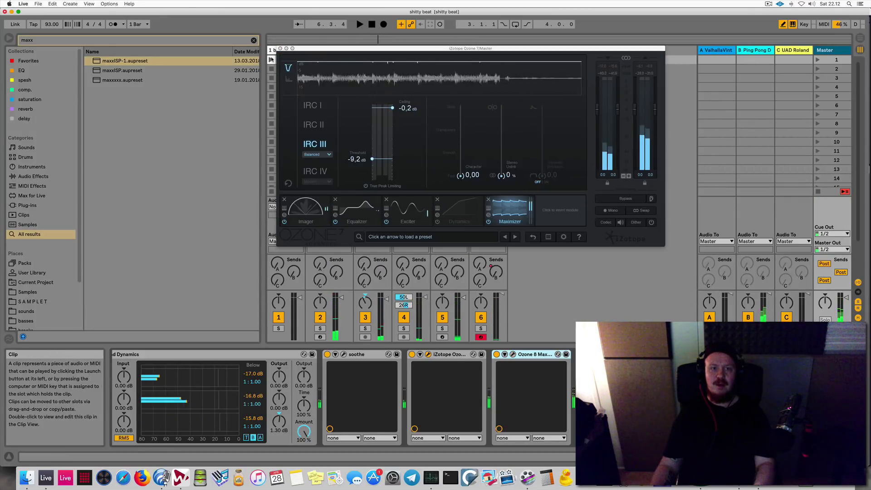
left_click(280, 48)
Check the sample rate and buffer size in Live's audio preferences and close the preferences
key("super+comma")
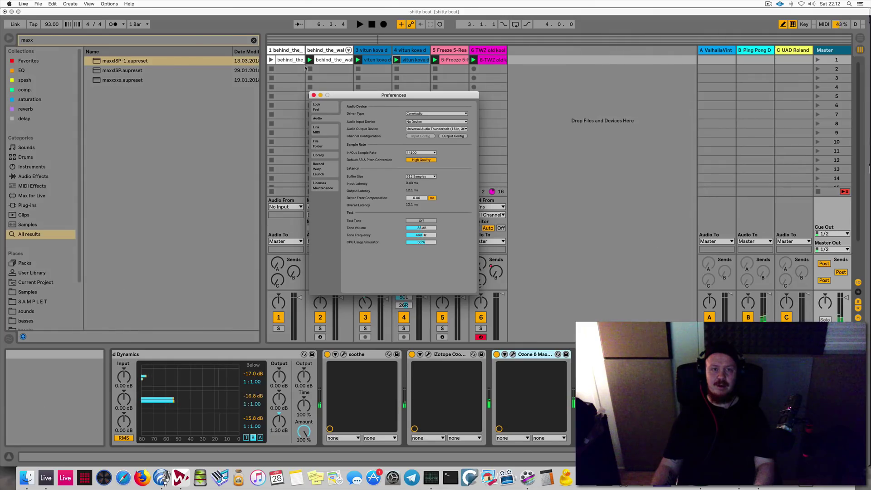
left_click(313, 96)
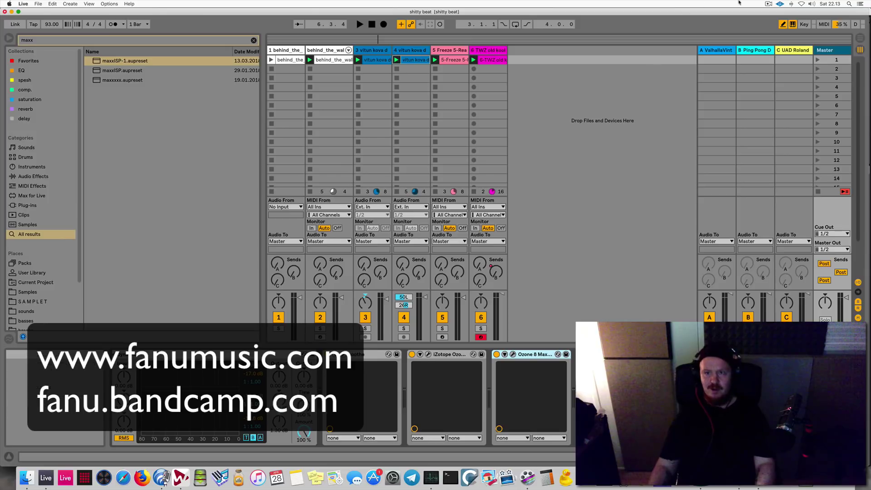
left_click(769, 3)
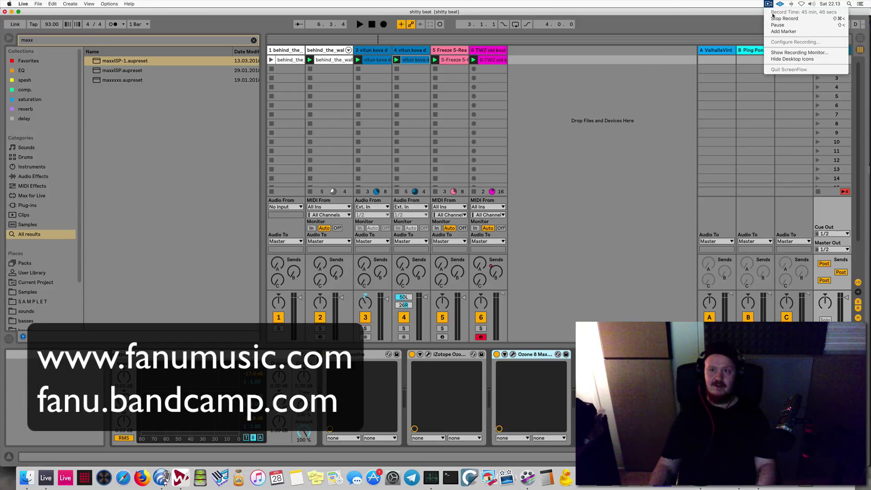